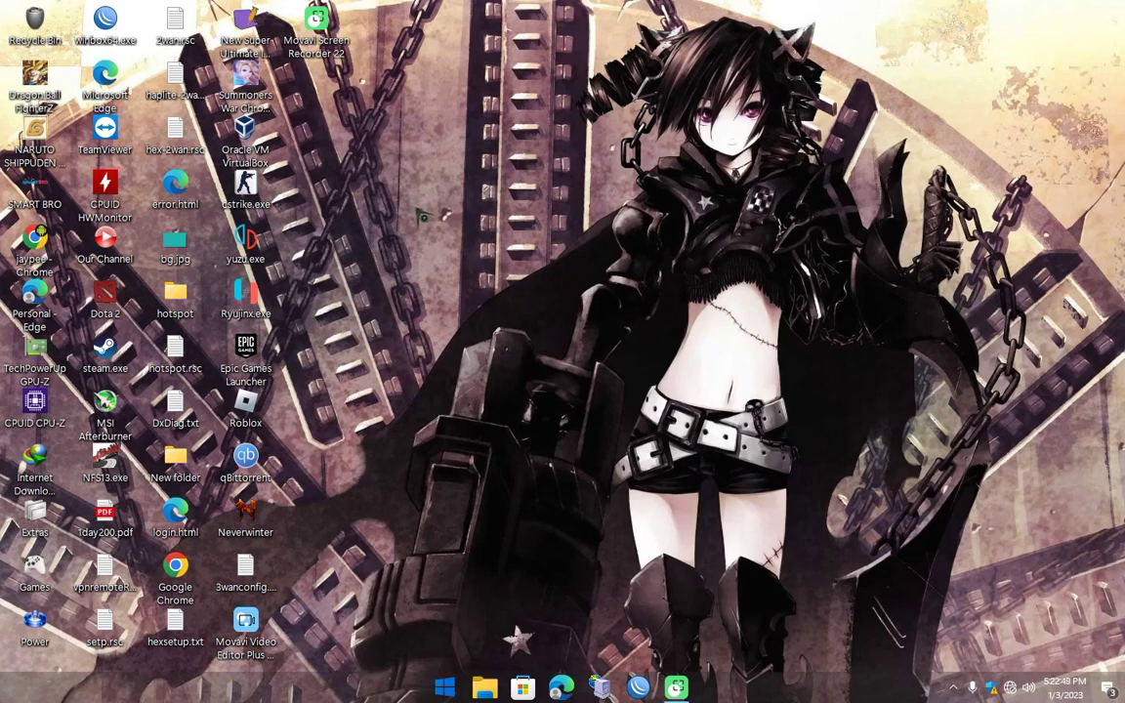
right_click(422, 212)
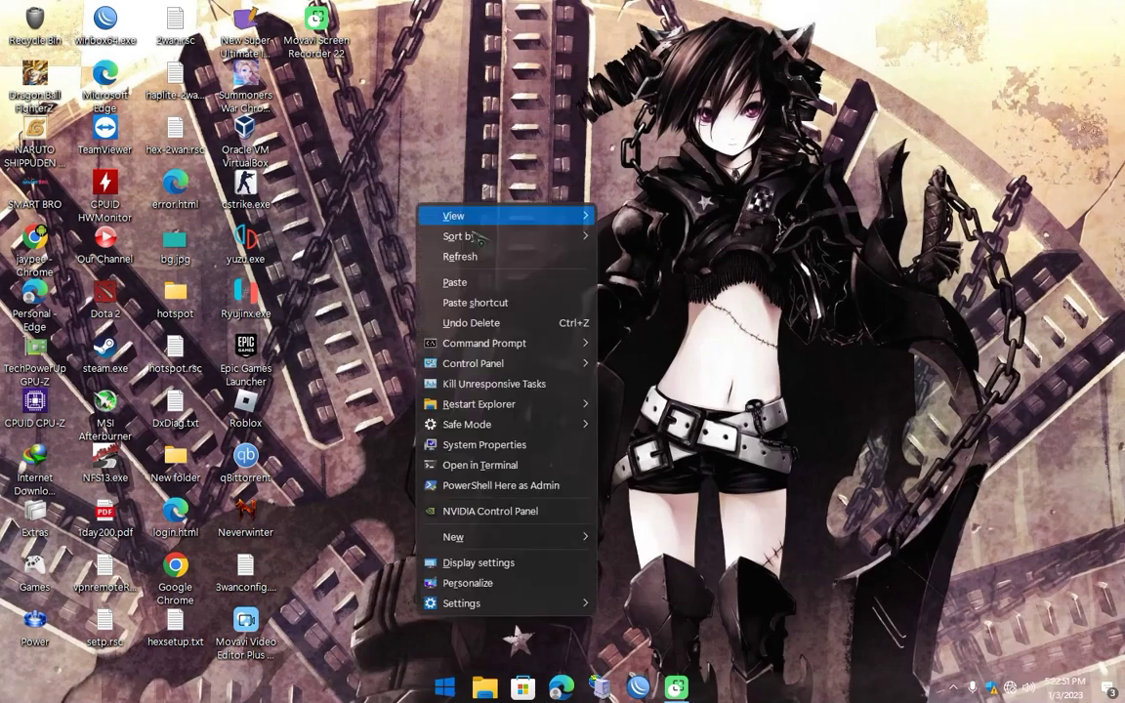
left_click(447, 253)
right_click(408, 185)
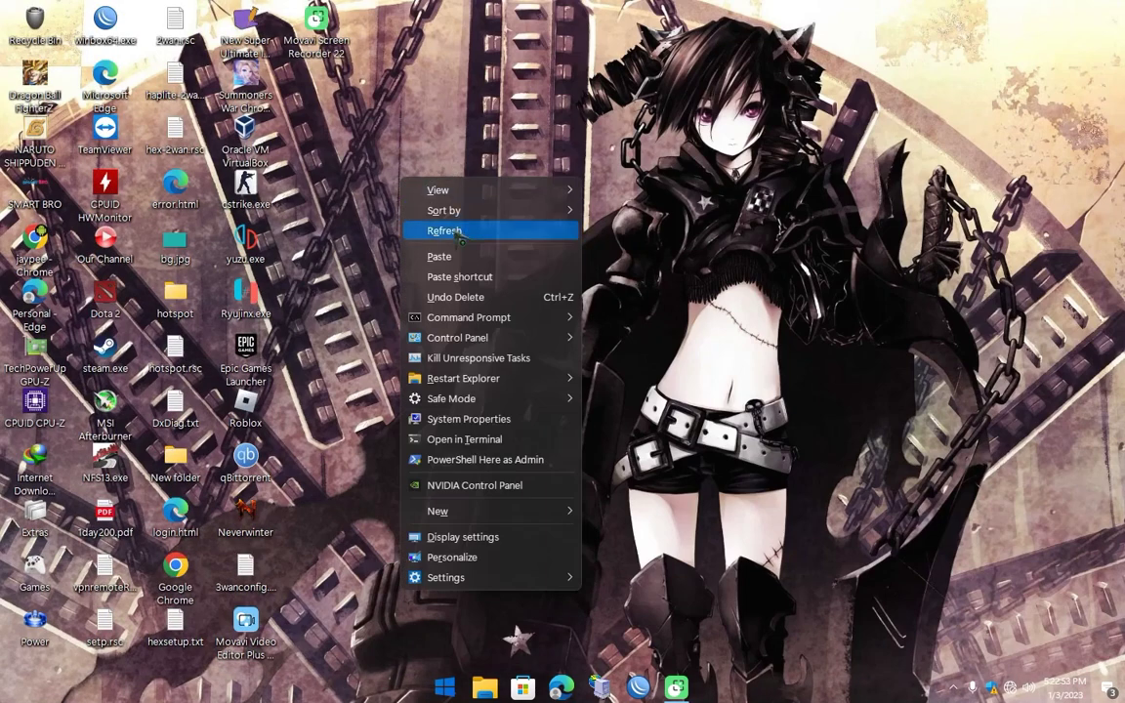
left_click(460, 237)
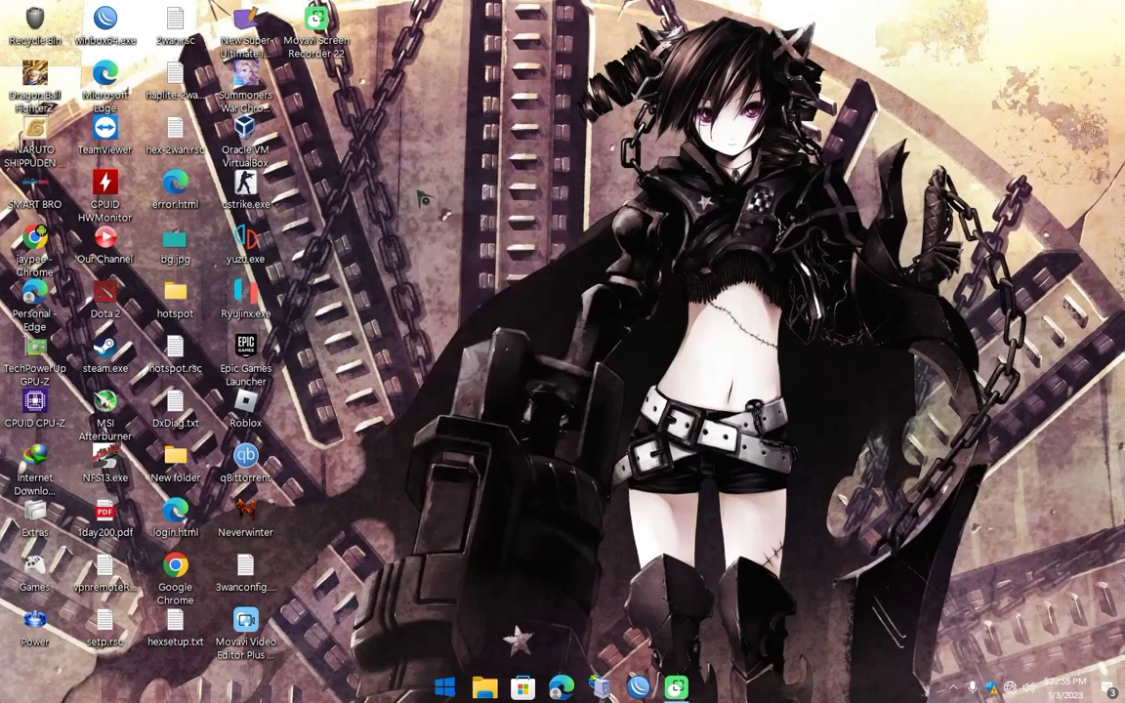
right_click(419, 193)
left_click(473, 250)
right_click(452, 219)
left_click(455, 256)
right_click(449, 241)
left_click(505, 288)
right_click(446, 216)
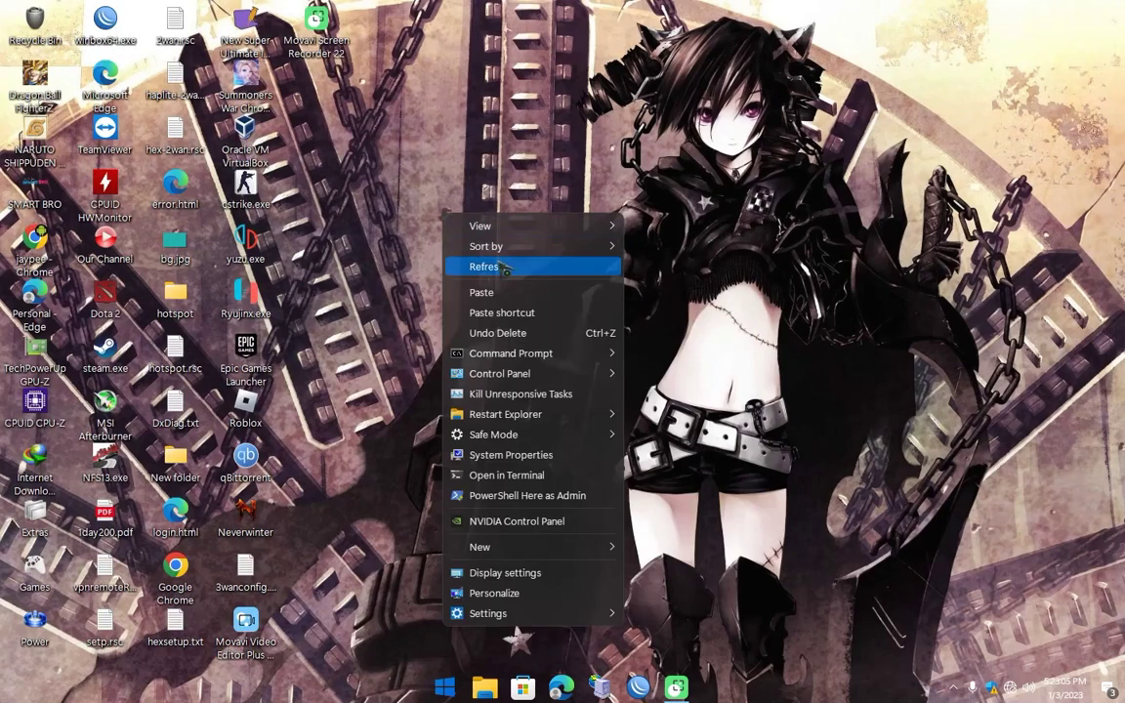
left_click(503, 268)
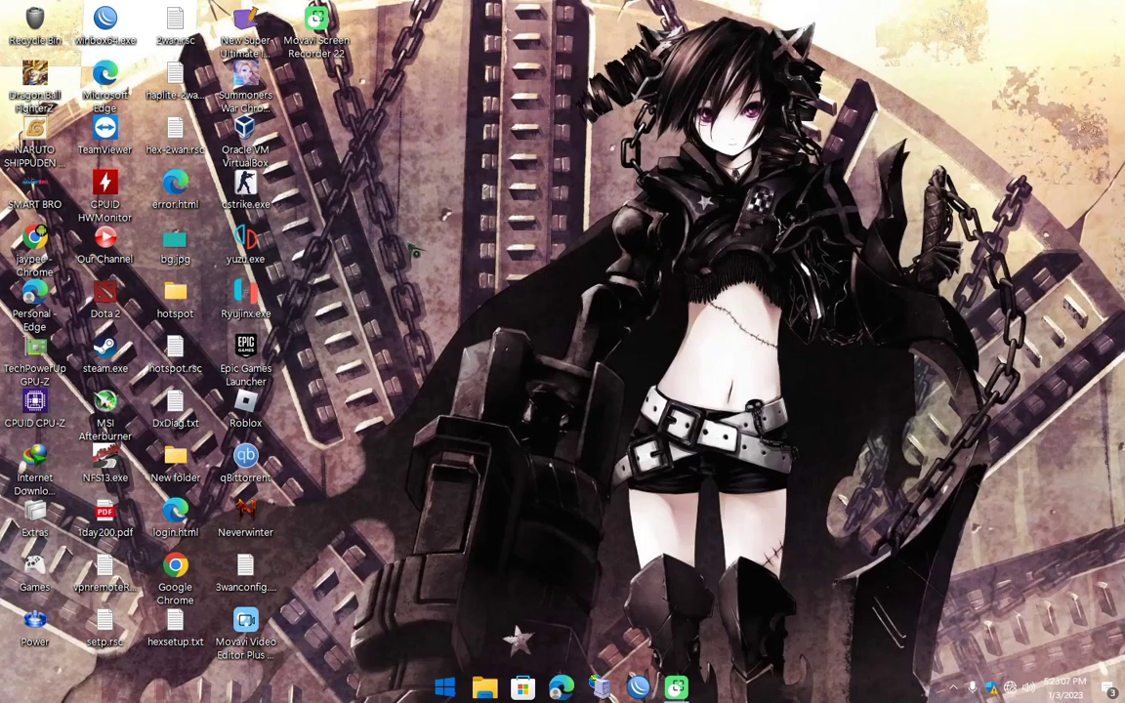
right_click(413, 241)
left_click(474, 291)
right_click(435, 240)
left_click(476, 290)
right_click(379, 263)
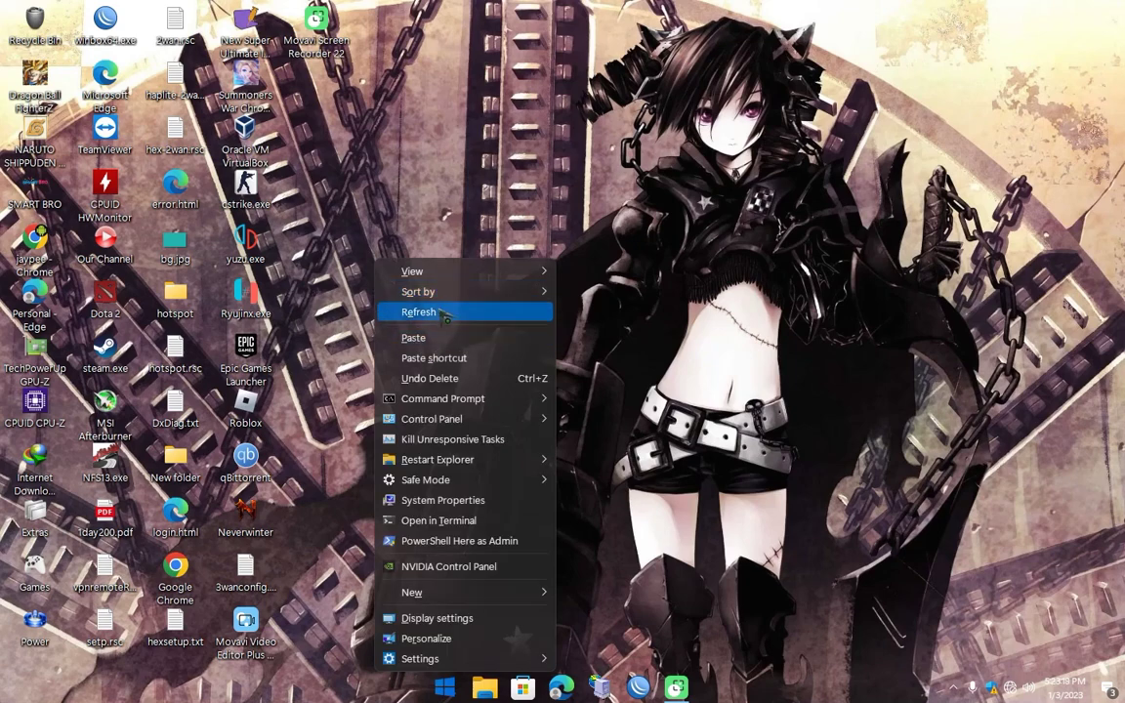
left_click(441, 312)
Open WinBox, connect to the discovered MikroTik RB941-2nD router as admin, and dismiss the request to change the password
left_click(637, 688)
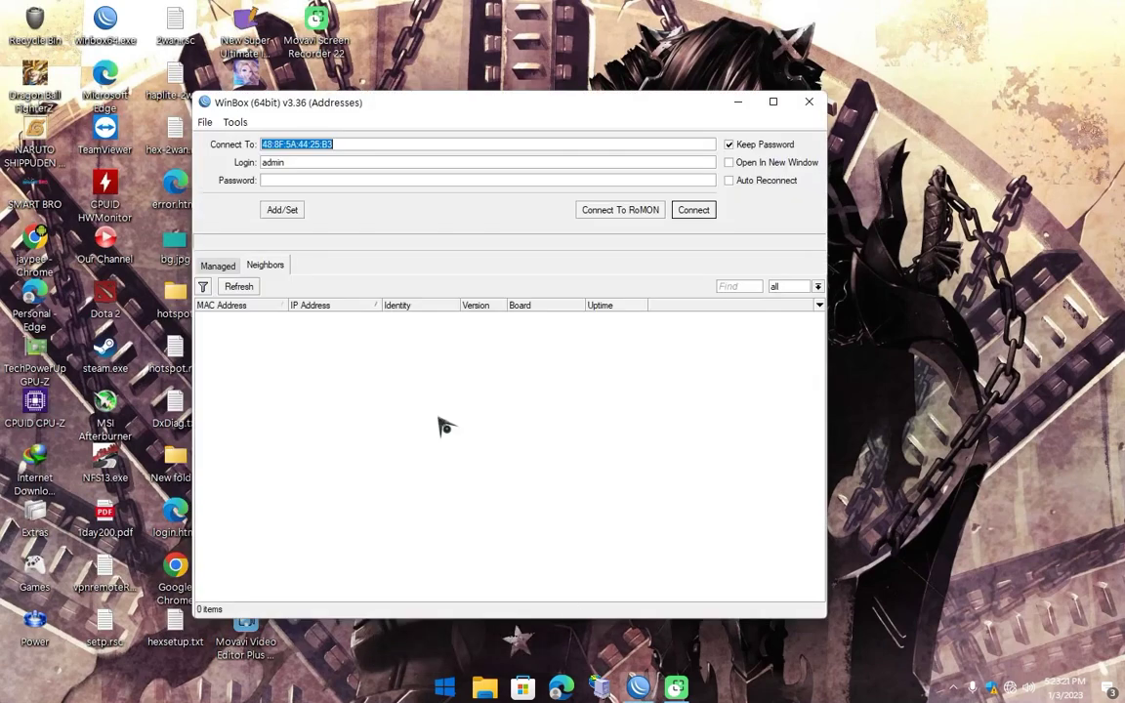
left_click_drag(462, 109, 475, 36)
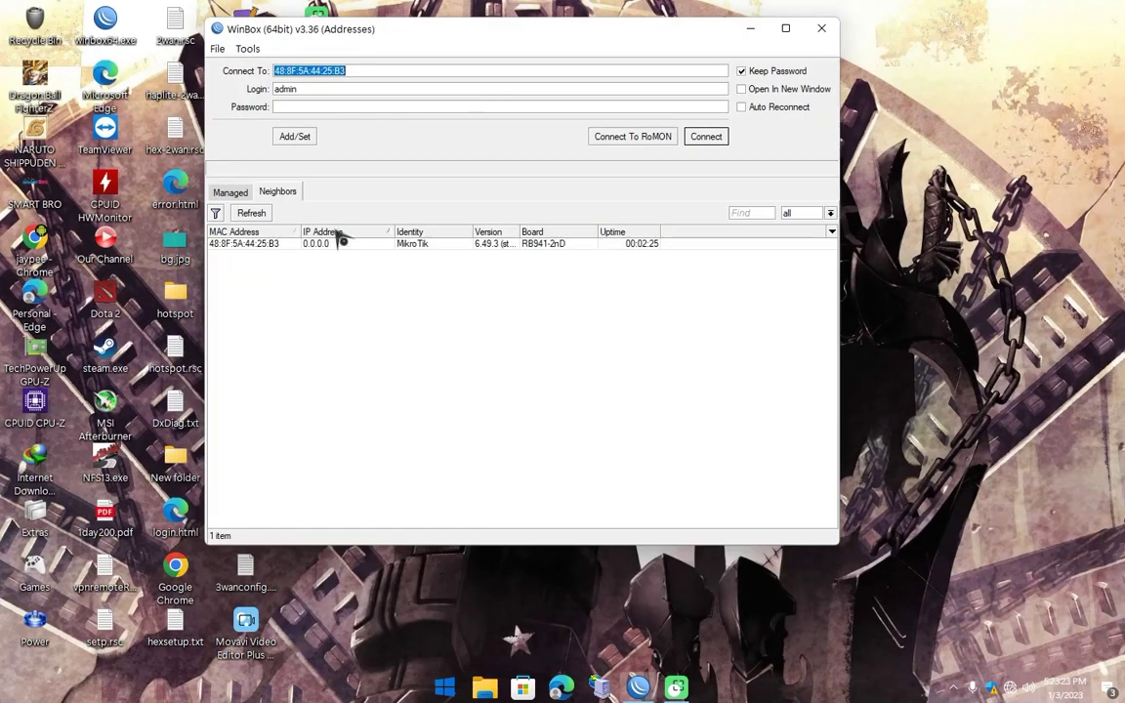
left_click(259, 244)
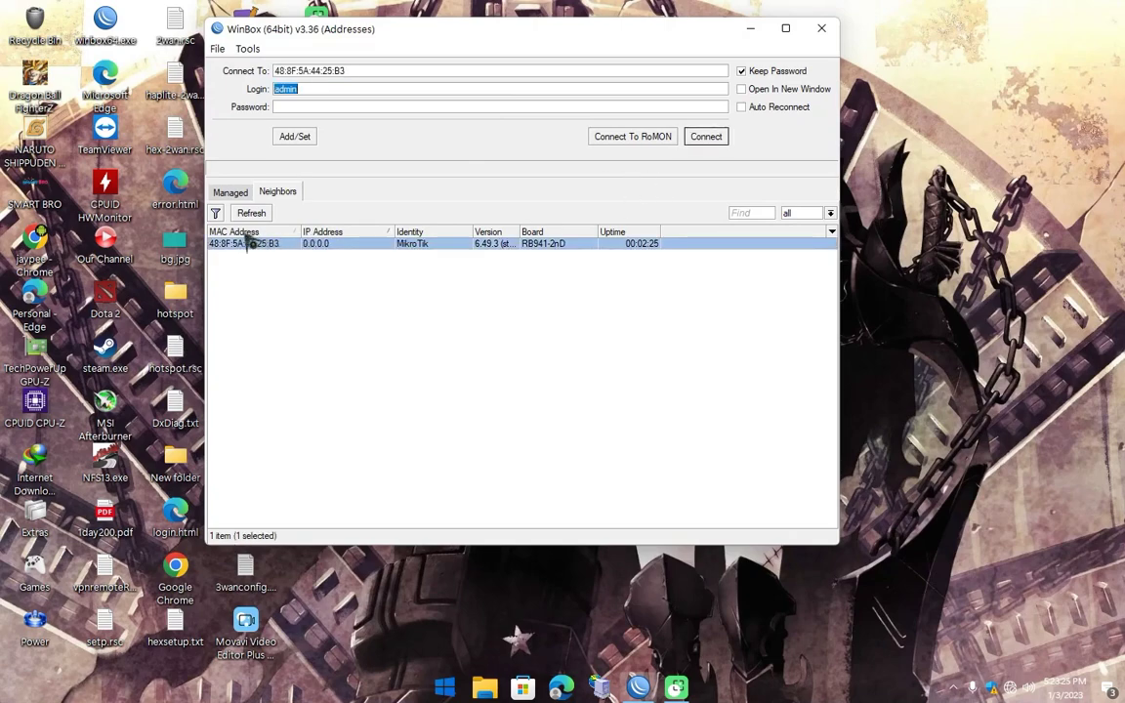
left_click(695, 139)
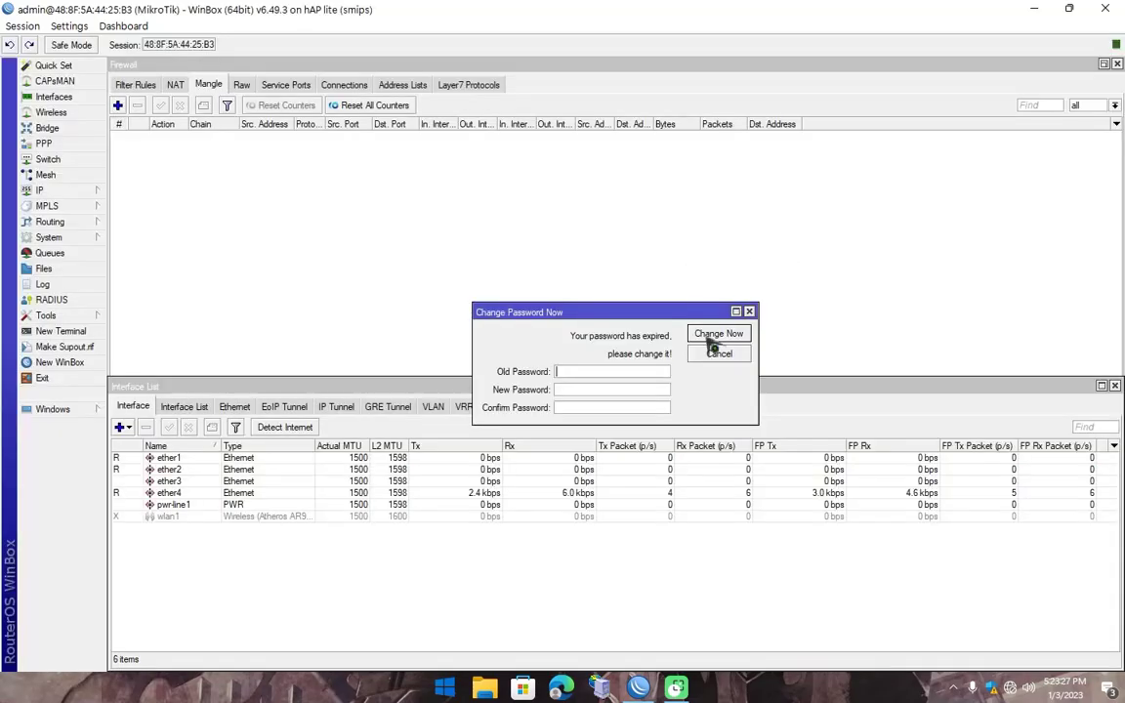
left_click(749, 311)
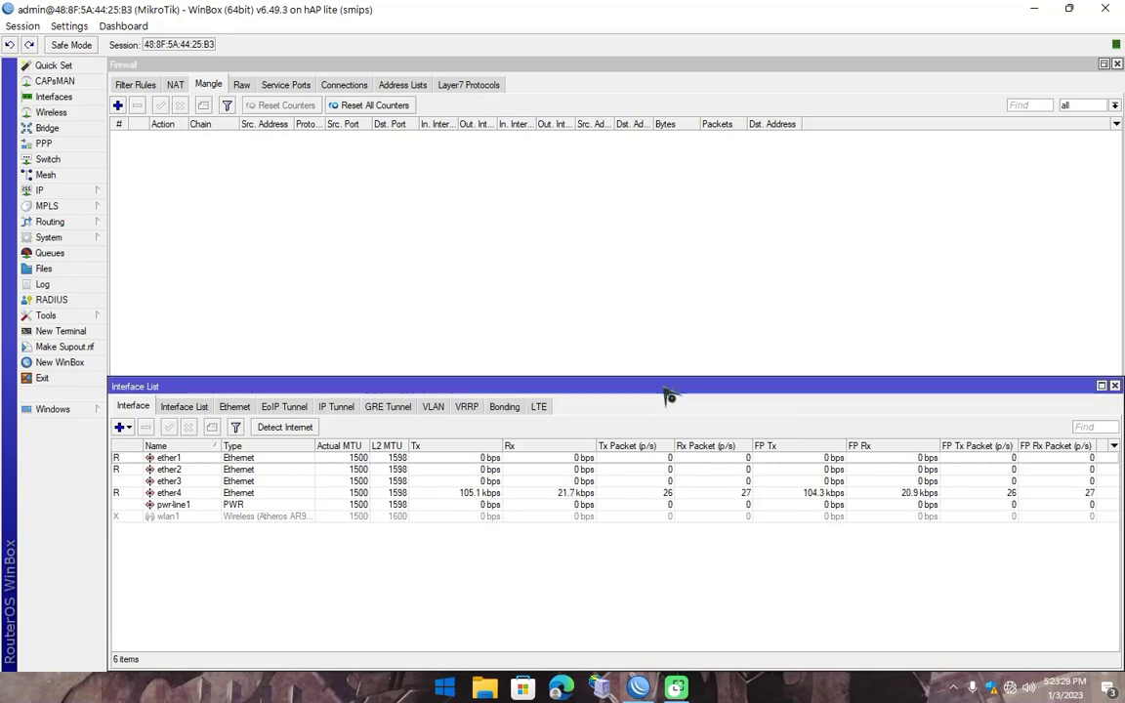
Rename the Ethernet interfaces ether1 and ether2 as ether1-BROWSING and ether2-GAMING
left_click_drag(670, 388, 677, 185)
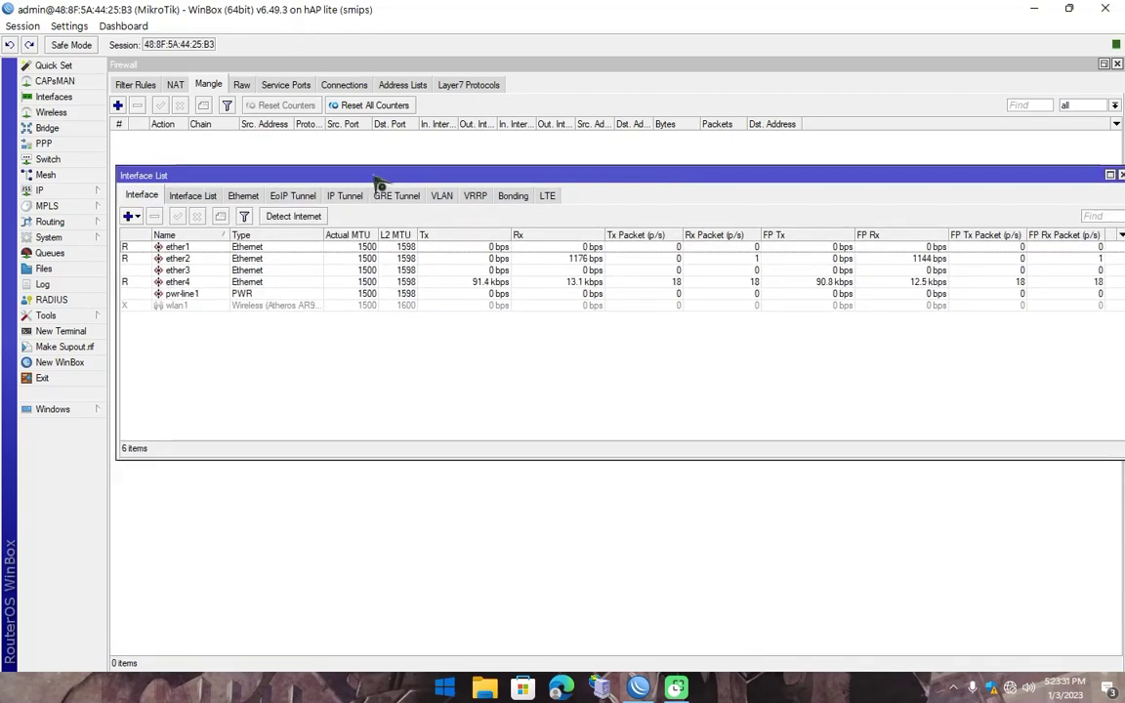
left_click_drag(379, 183, 424, 196)
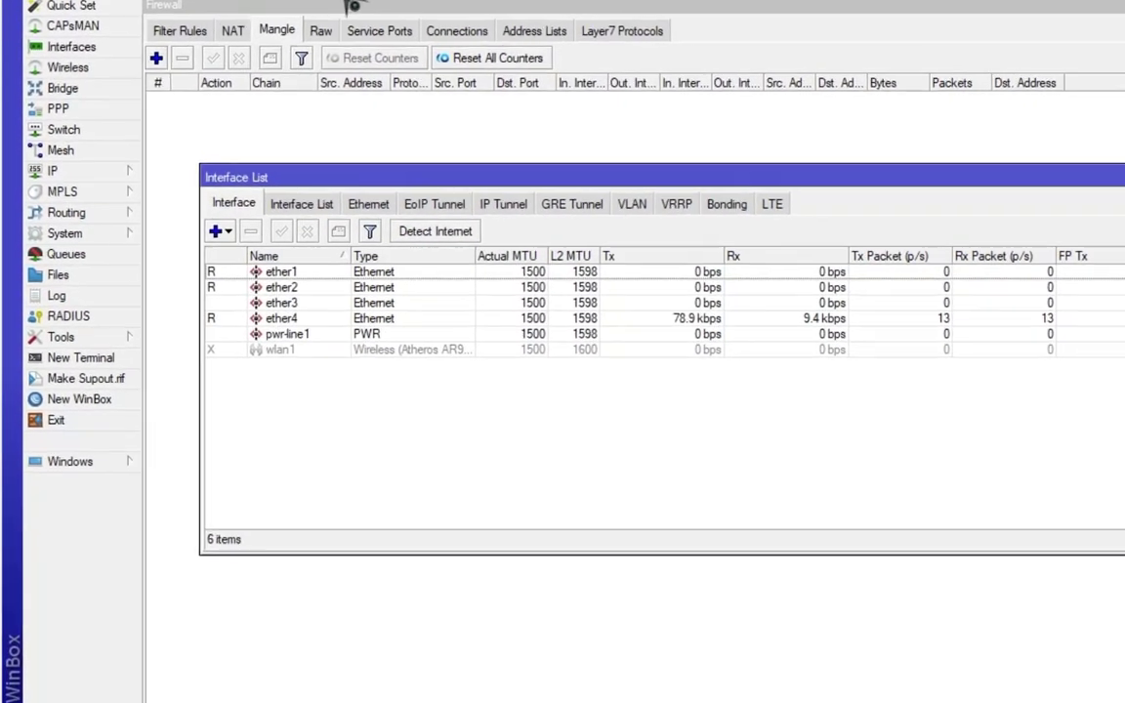
double_click(485, 277)
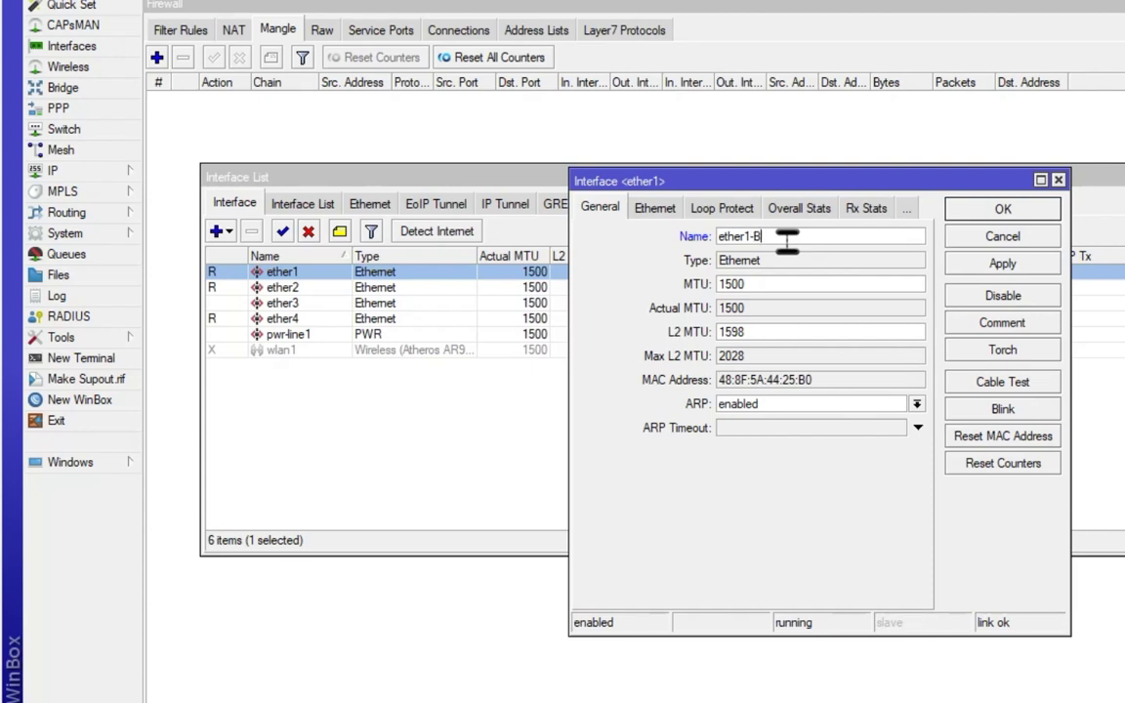
type("NG")
left_click(1003, 209)
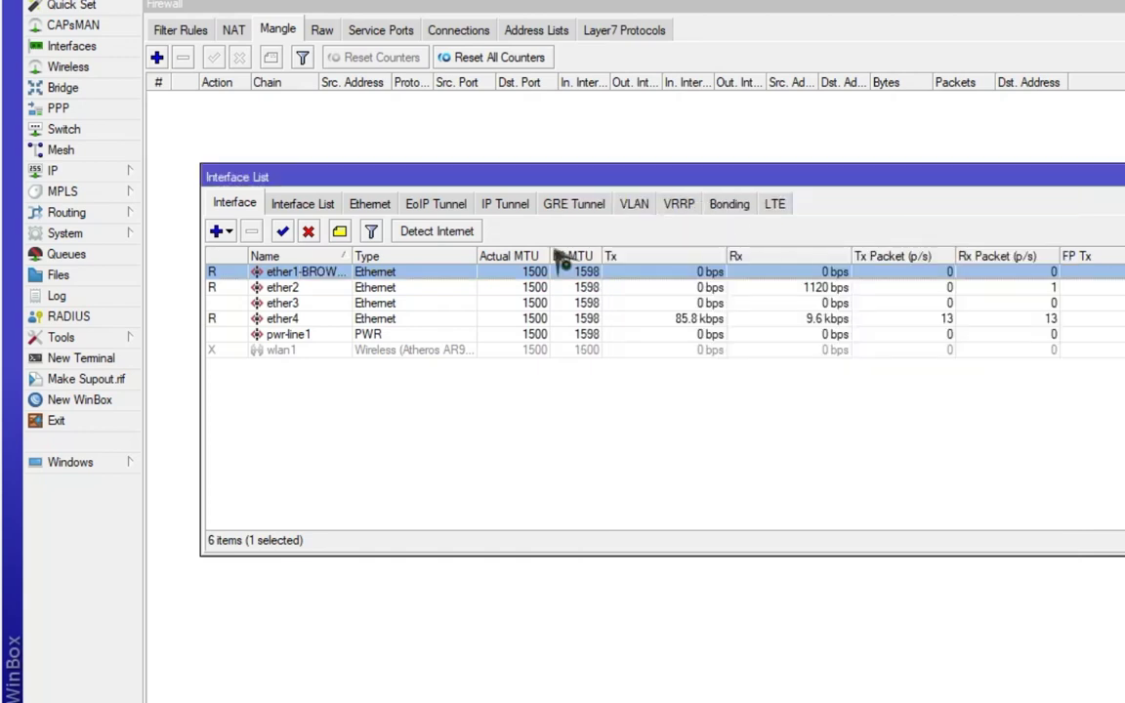
double_click(381, 287)
left_click(828, 238)
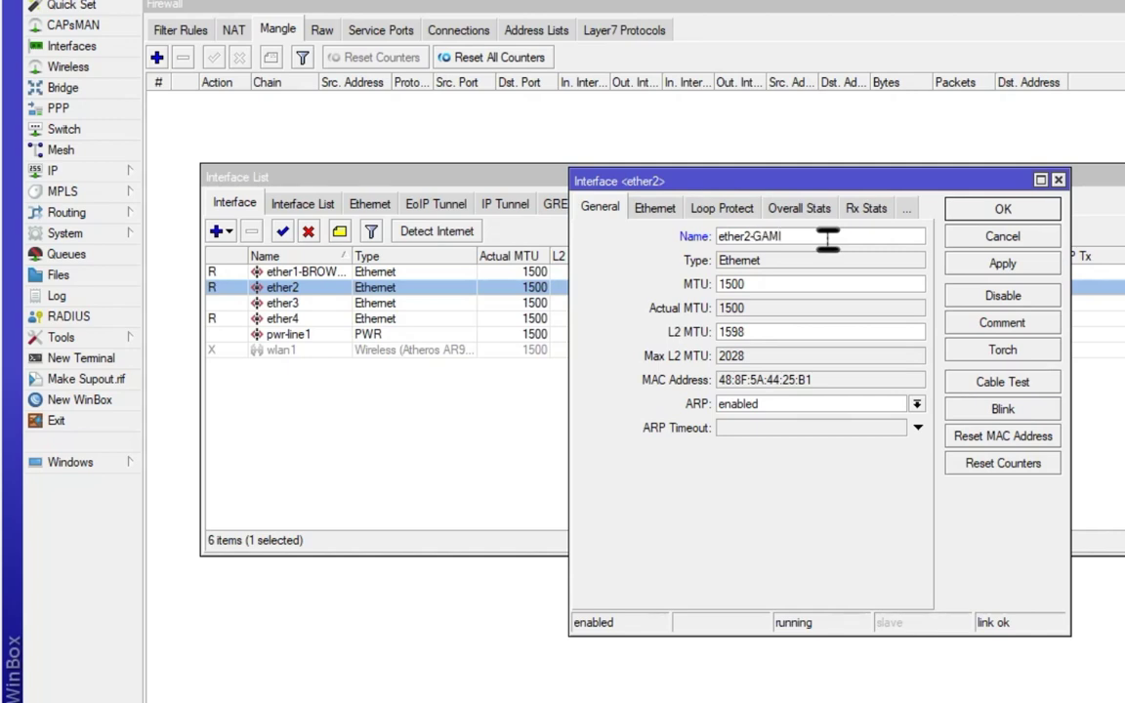
key("Return")
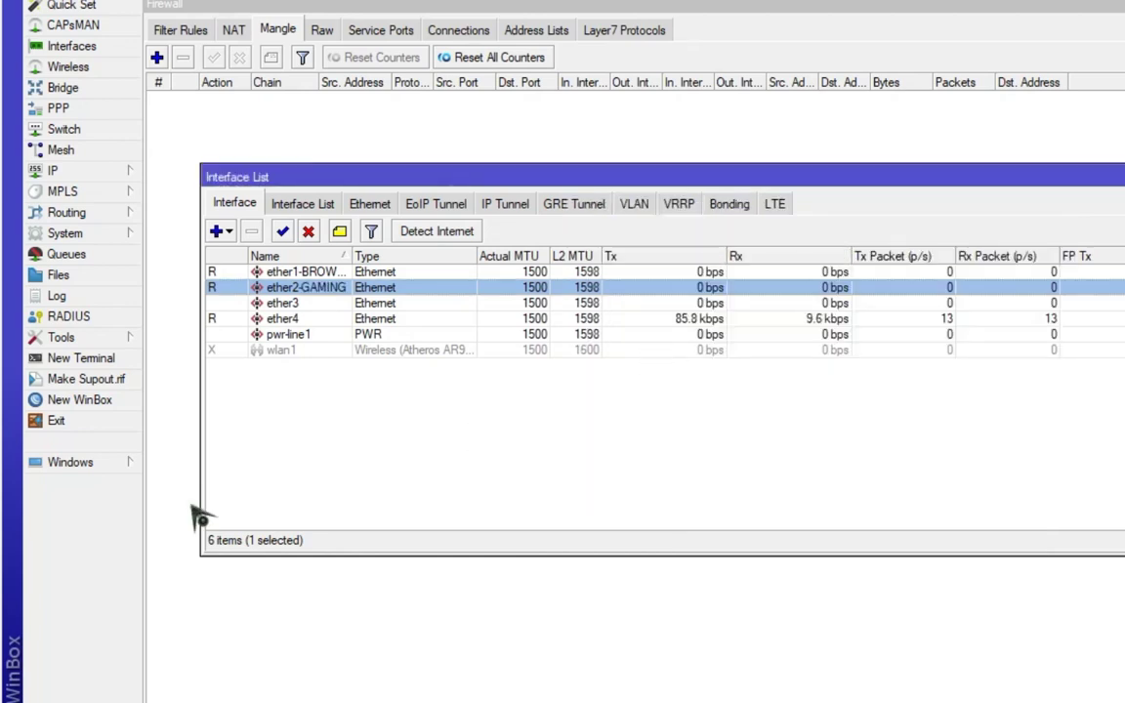
Rename the Ethernet interfaces ether3 and ether4 as ether3-LAN and ether4-LAN
left_click(344, 320)
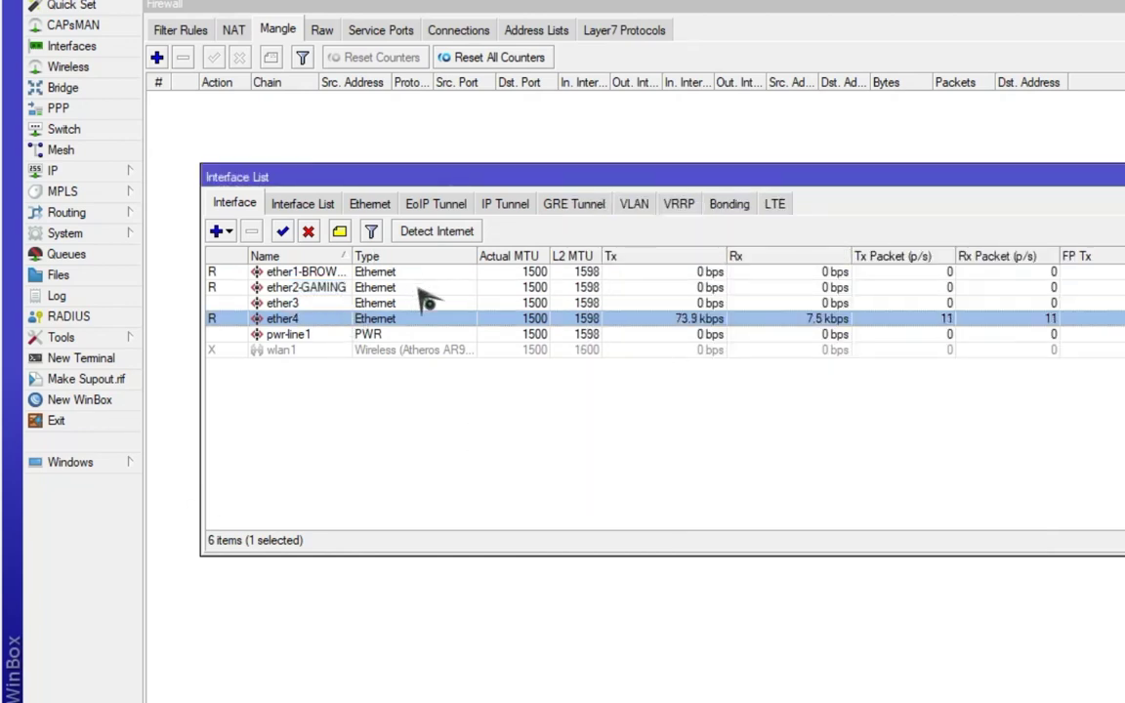
left_click(386, 303)
left_click(401, 318)
double_click(400, 302)
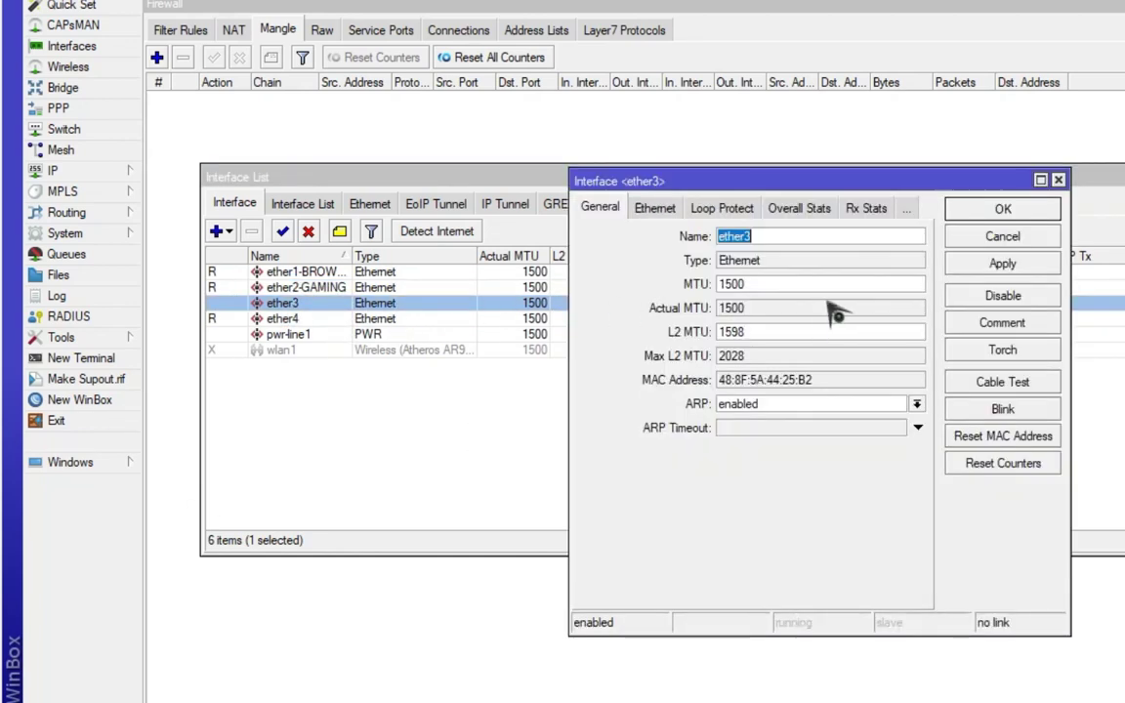
left_click(802, 232)
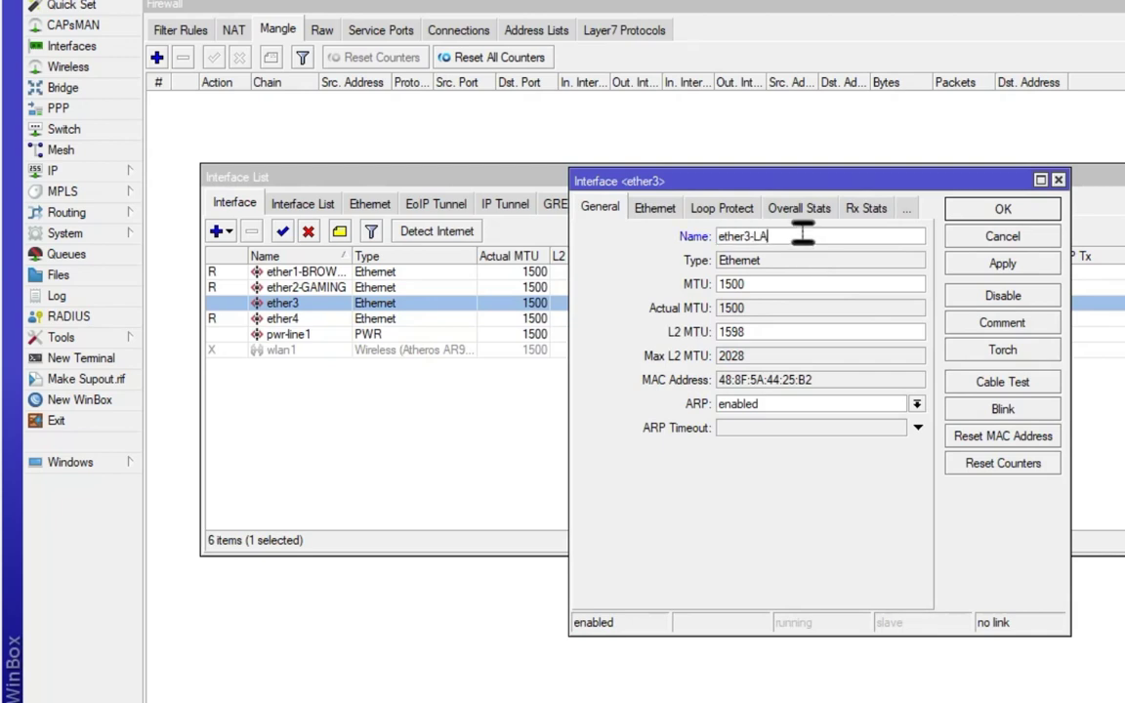
key("Return")
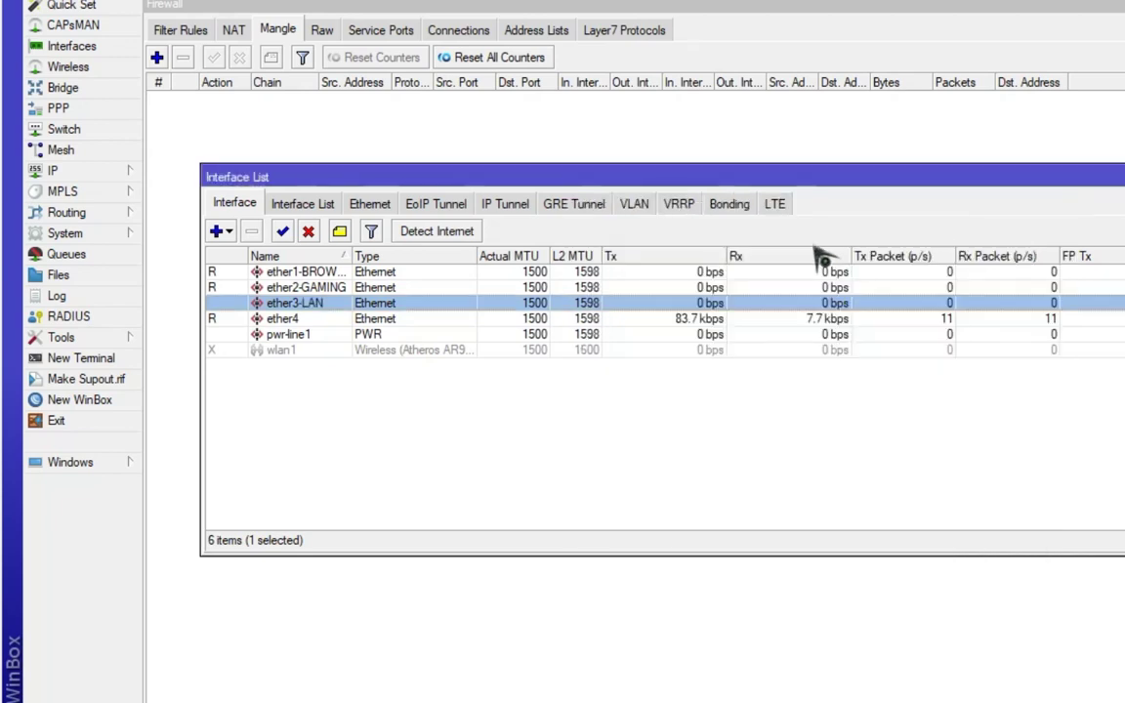
double_click(297, 319)
left_click(858, 234)
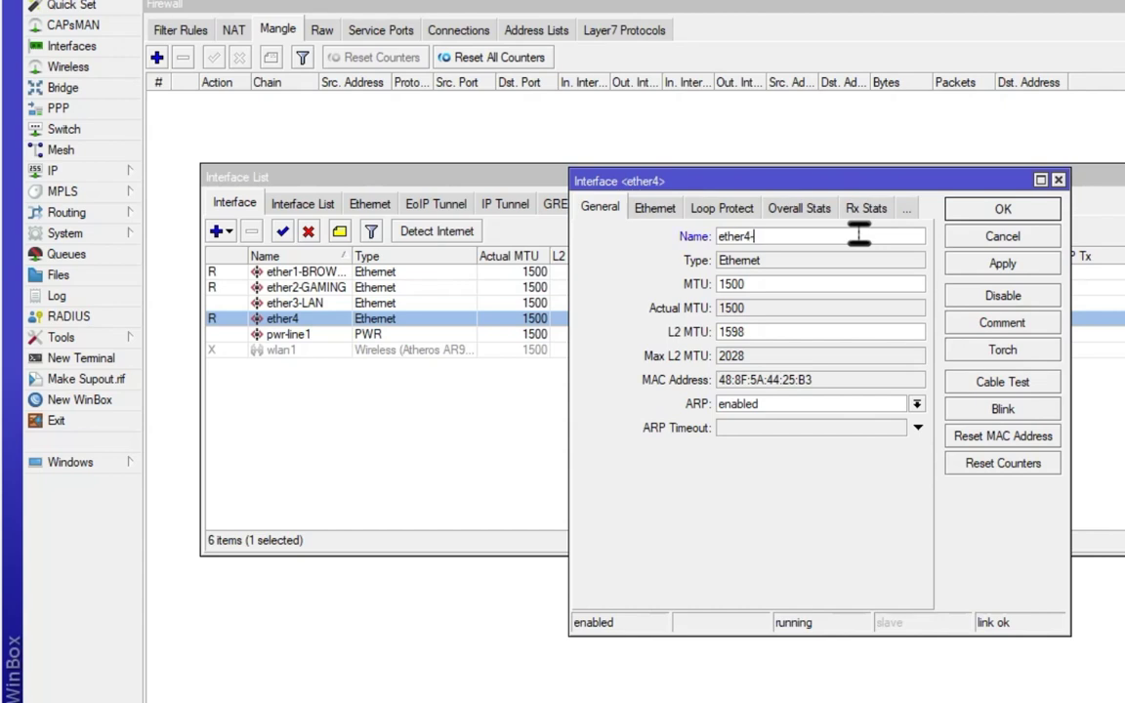
left_click(947, 208)
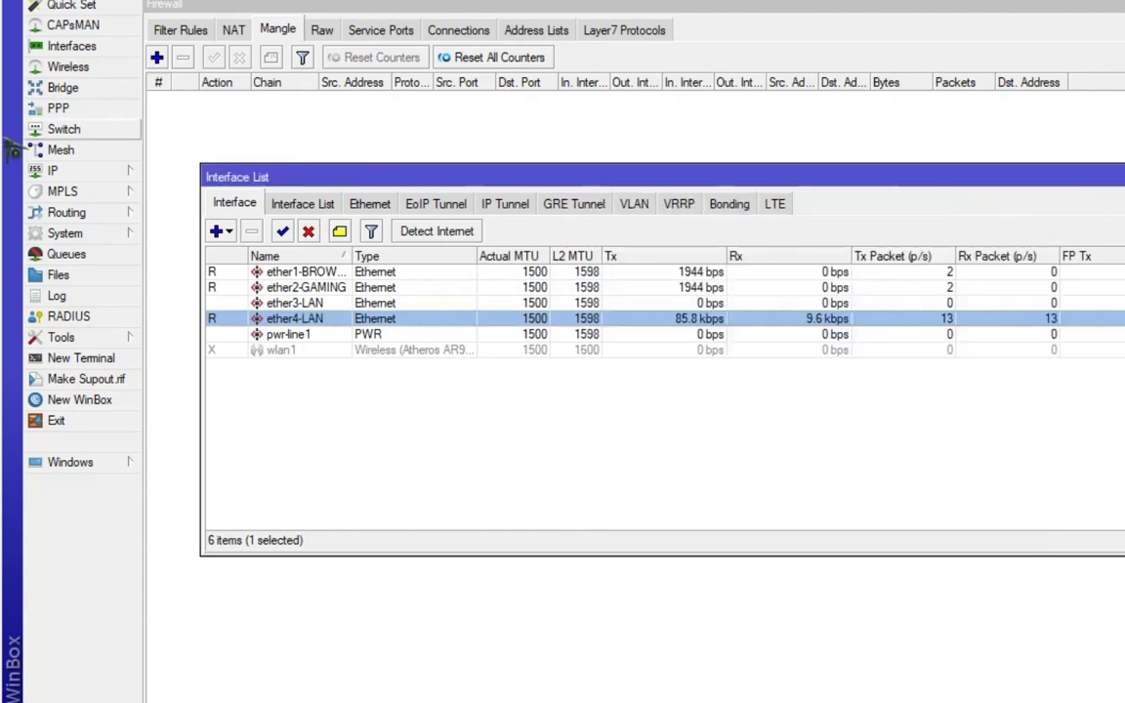
Create a new bridge interface named bridge-LAN, keeping its other settings at their defaults
left_click(89, 88)
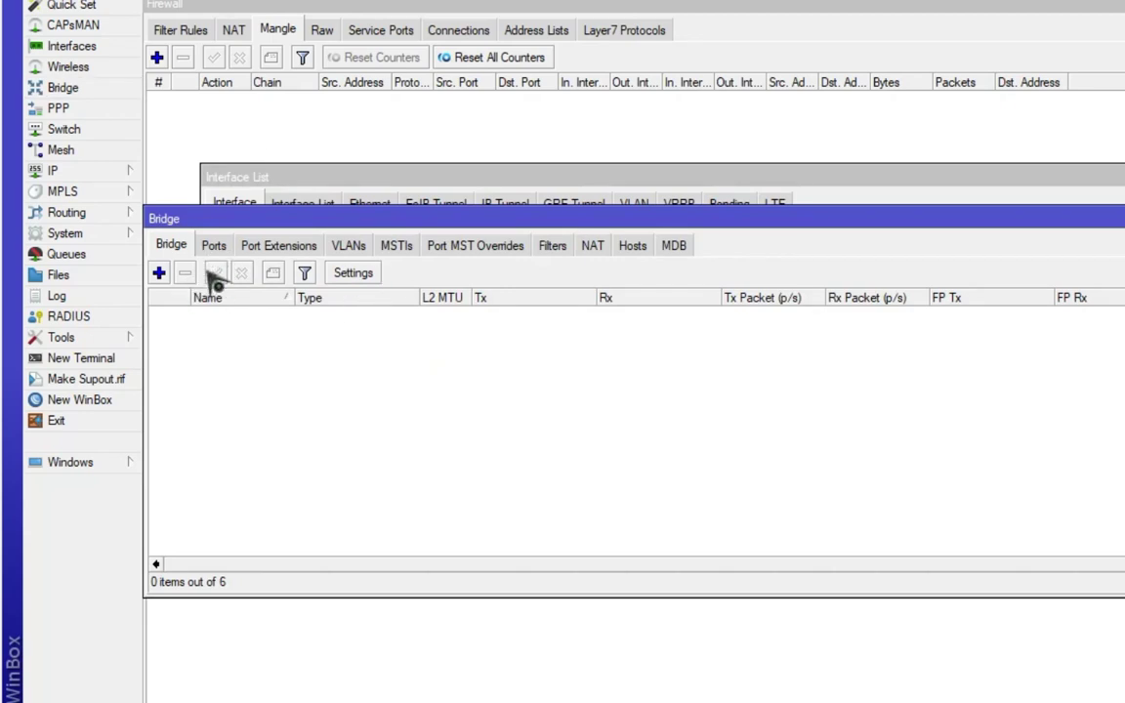
left_click(158, 272)
left_click(786, 236)
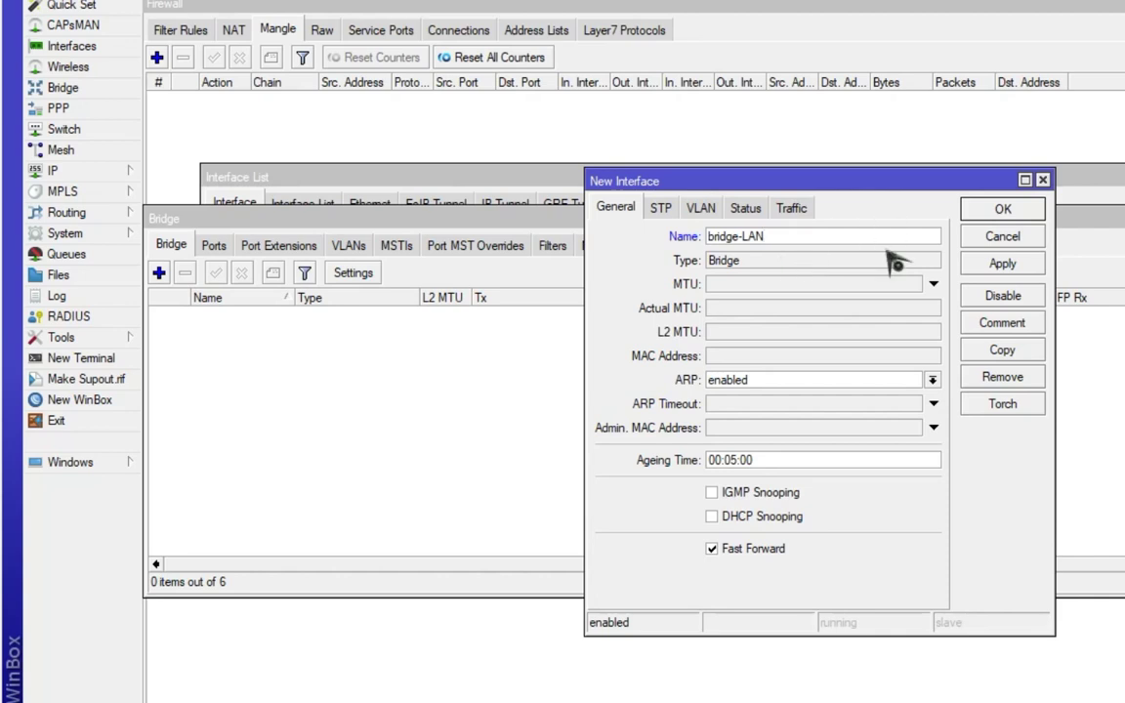
left_click(1001, 209)
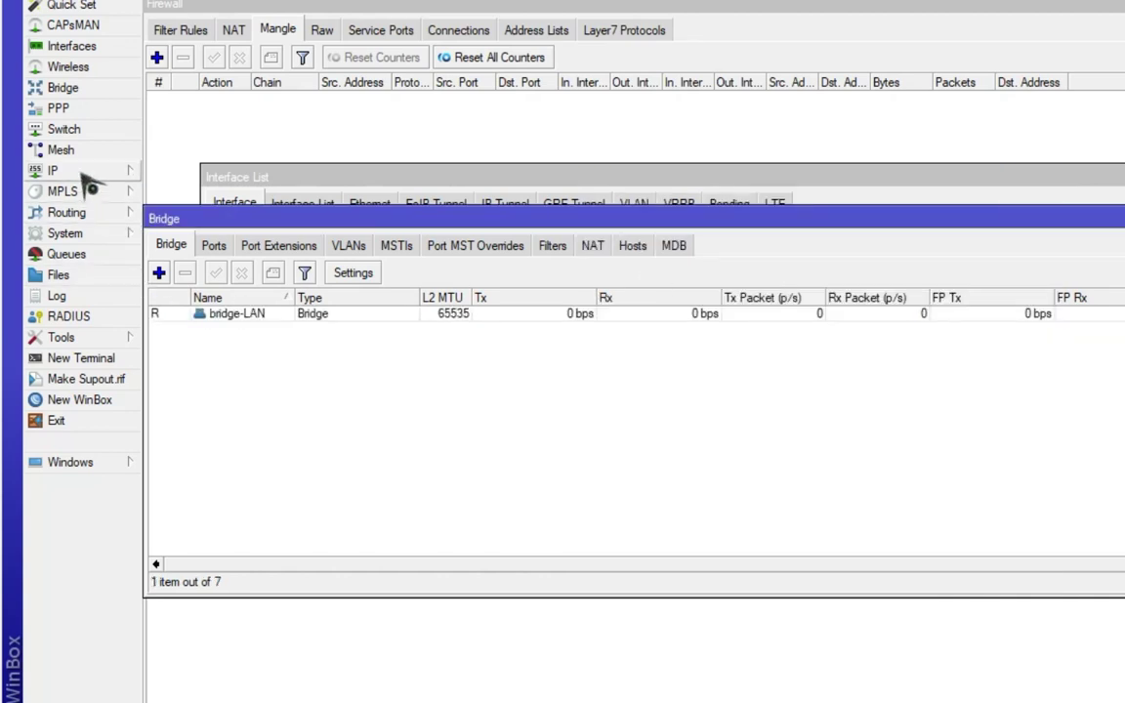
Add ether3-LAN as a port of the bridge bridge-LAN and apply it
left_click(214, 245)
left_click(159, 273)
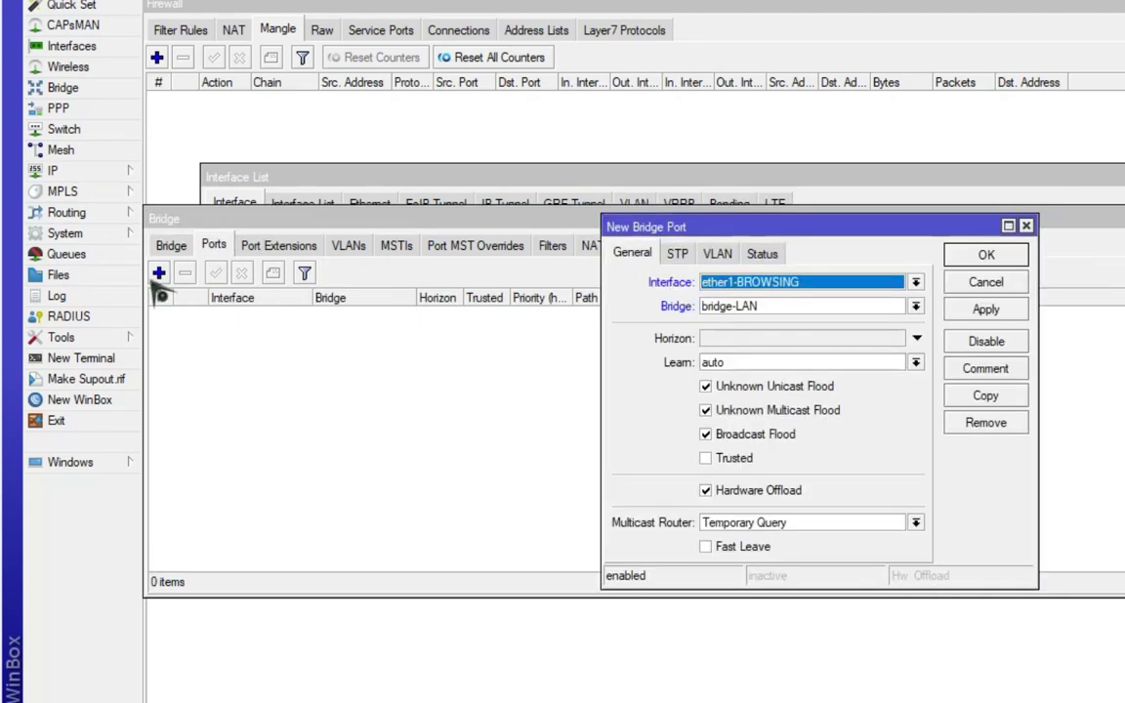
left_click(774, 286)
left_click(765, 355)
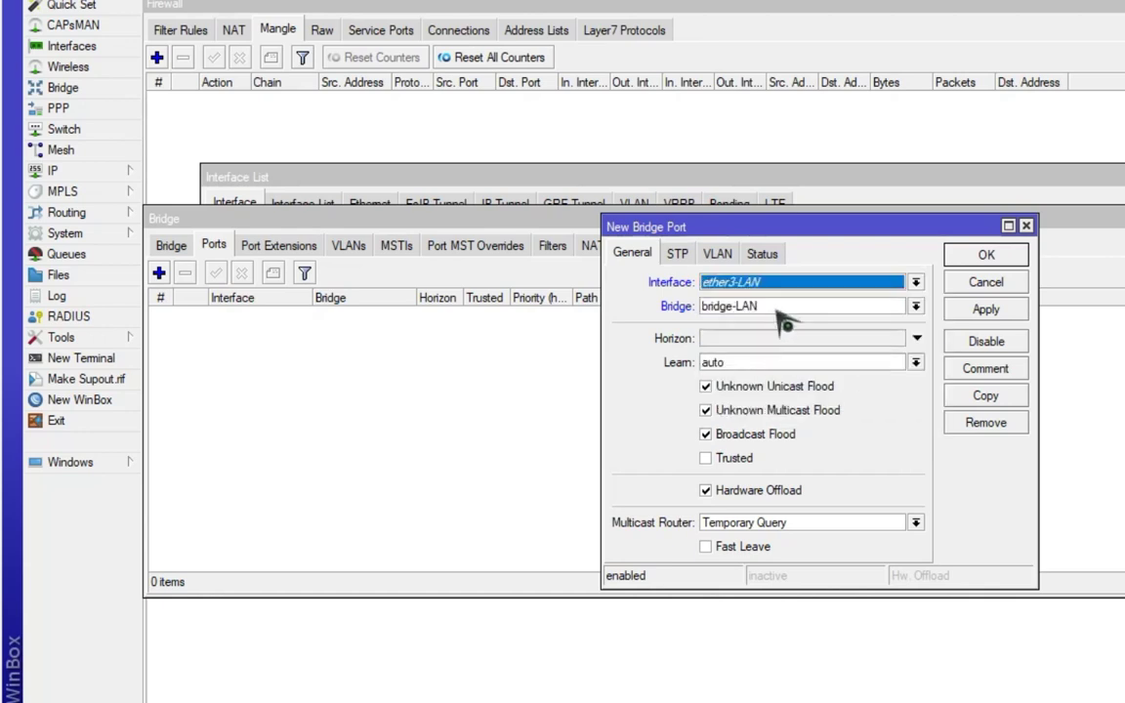
left_click(981, 310)
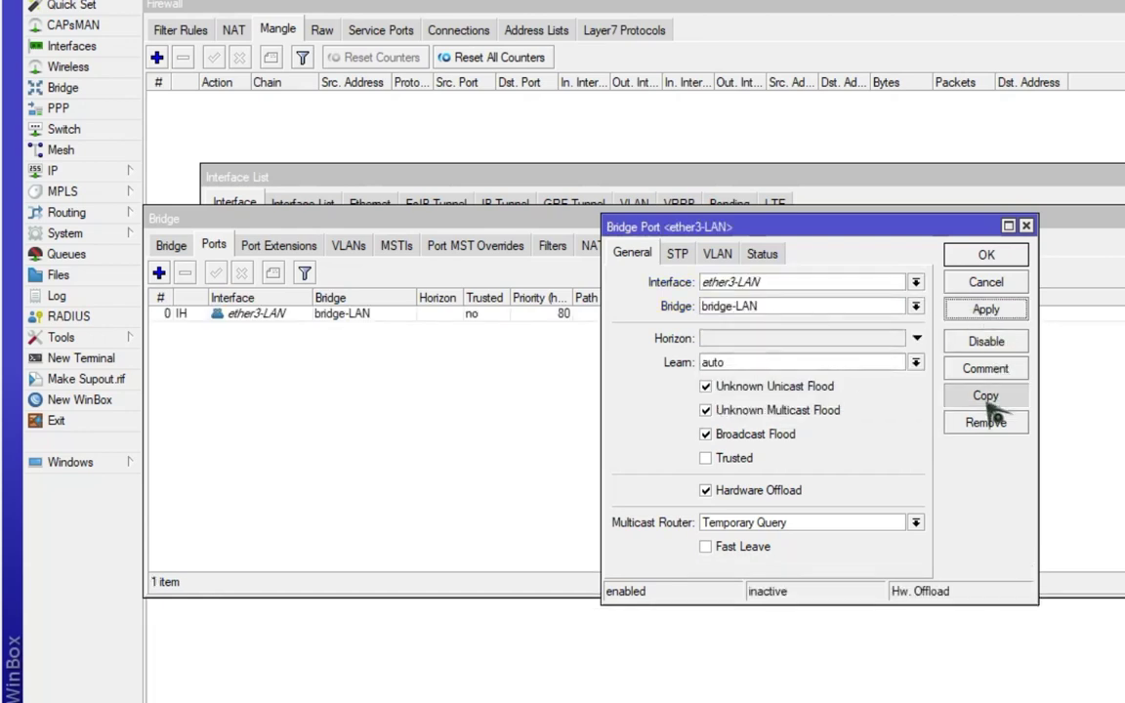
Copy the ether3-LAN bridge port to add ether4-LAN to bridge-LAN, then close both port dialogs
left_click(988, 398)
left_click(829, 307)
left_click(751, 394)
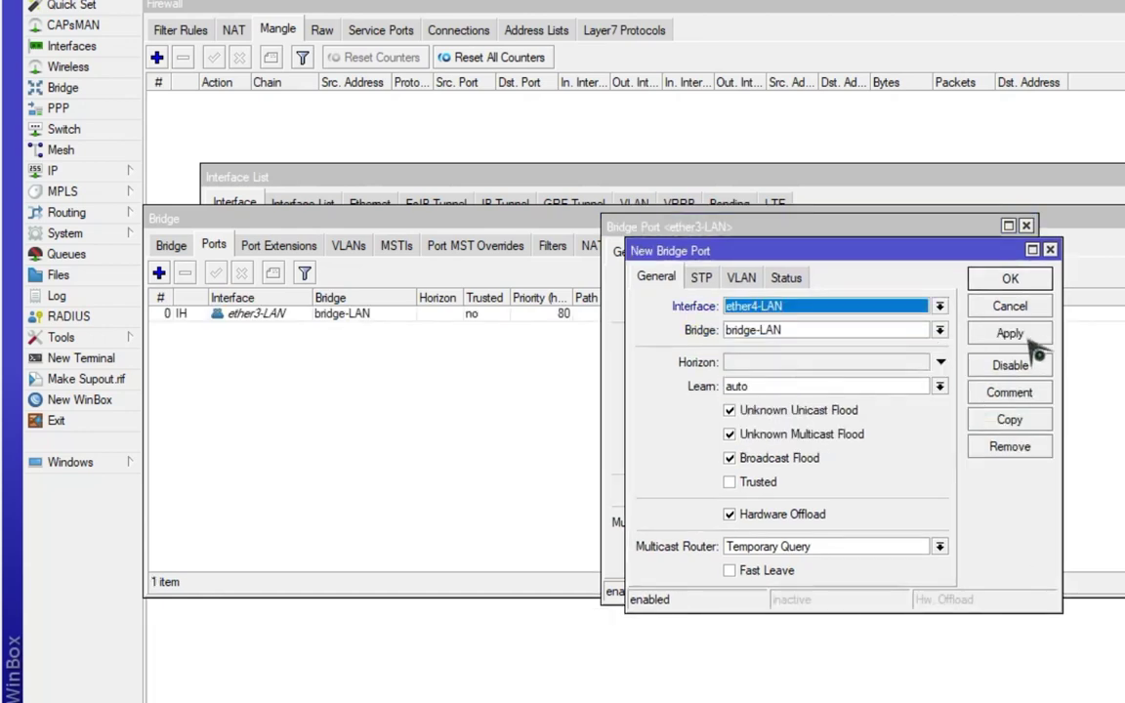
left_click(1010, 333)
left_click(1010, 279)
left_click(985, 255)
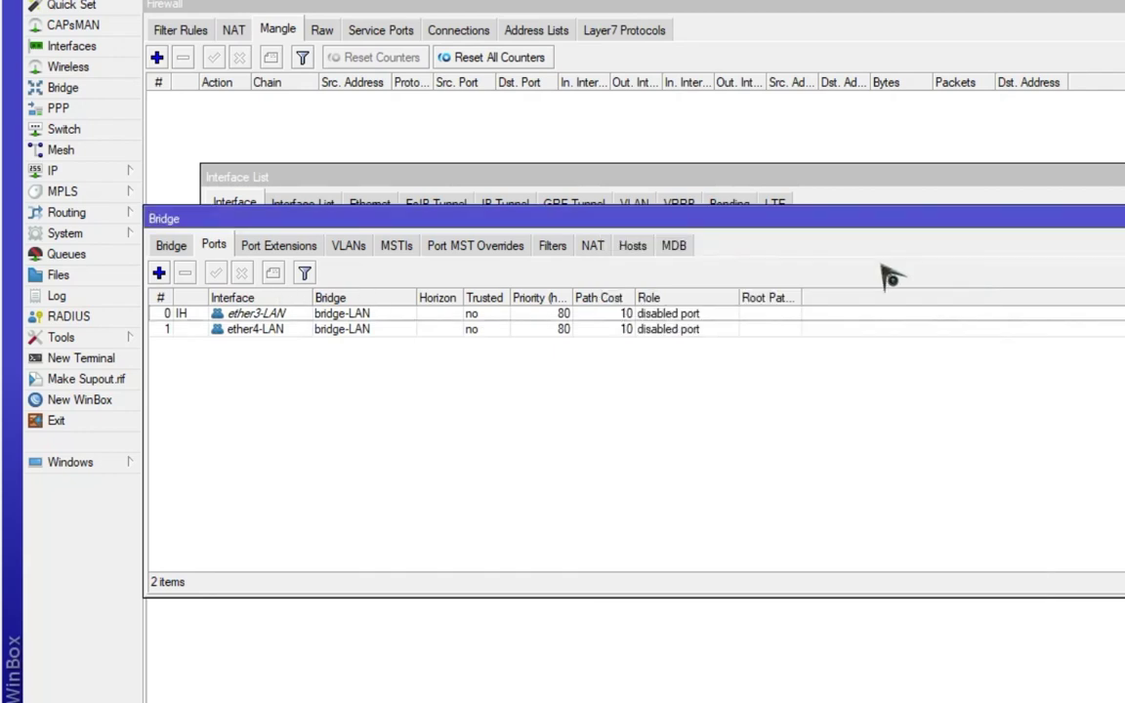
Assign the IP address 192.168.17.1/24 to the interface bridge-LAN, apply it and close the address list
left_click(93, 172)
left_click(205, 214)
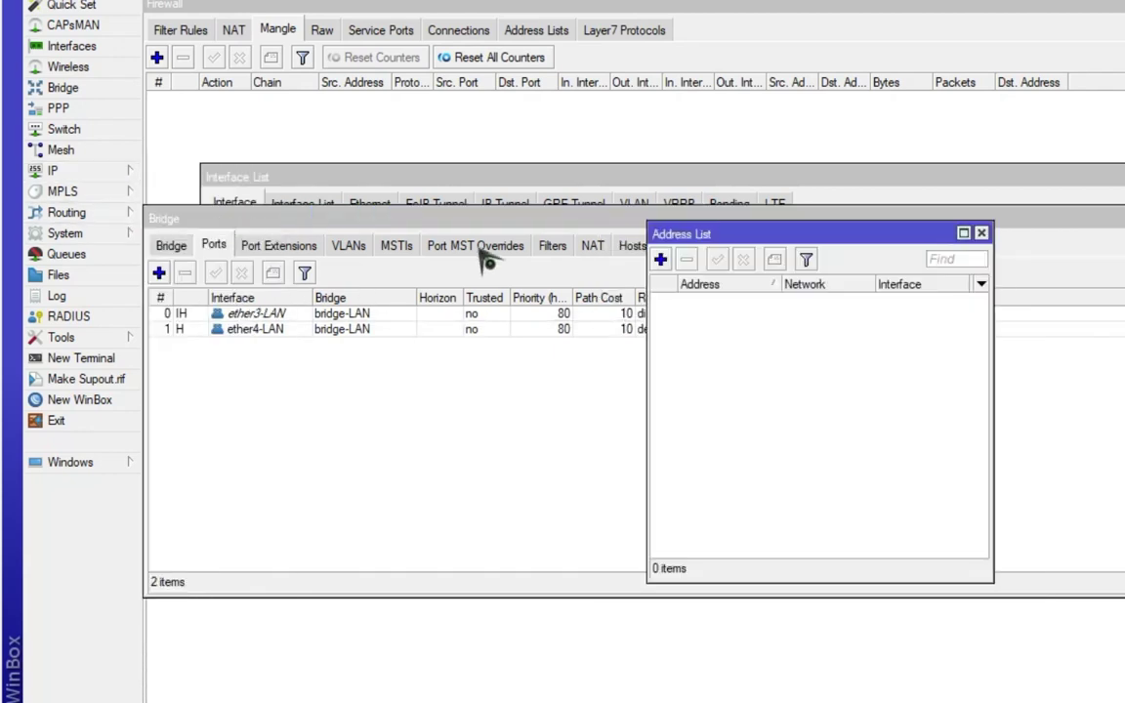
left_click(660, 259)
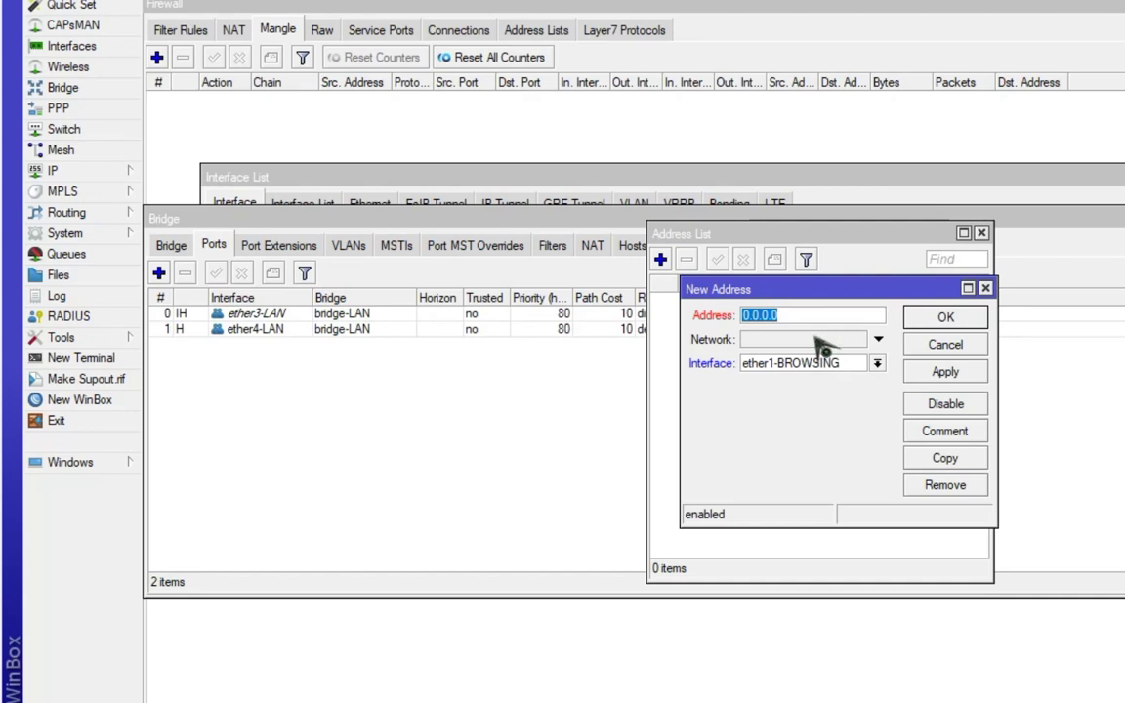
type("192.168.17.1/")
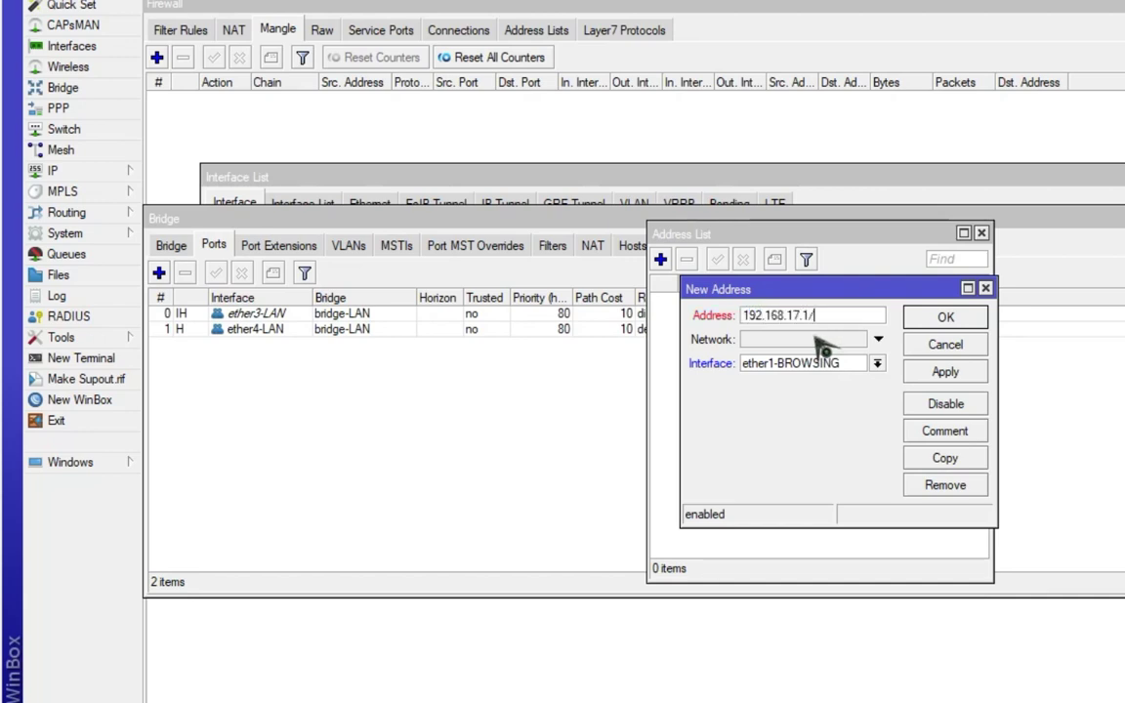
type("234")
left_click(767, 364)
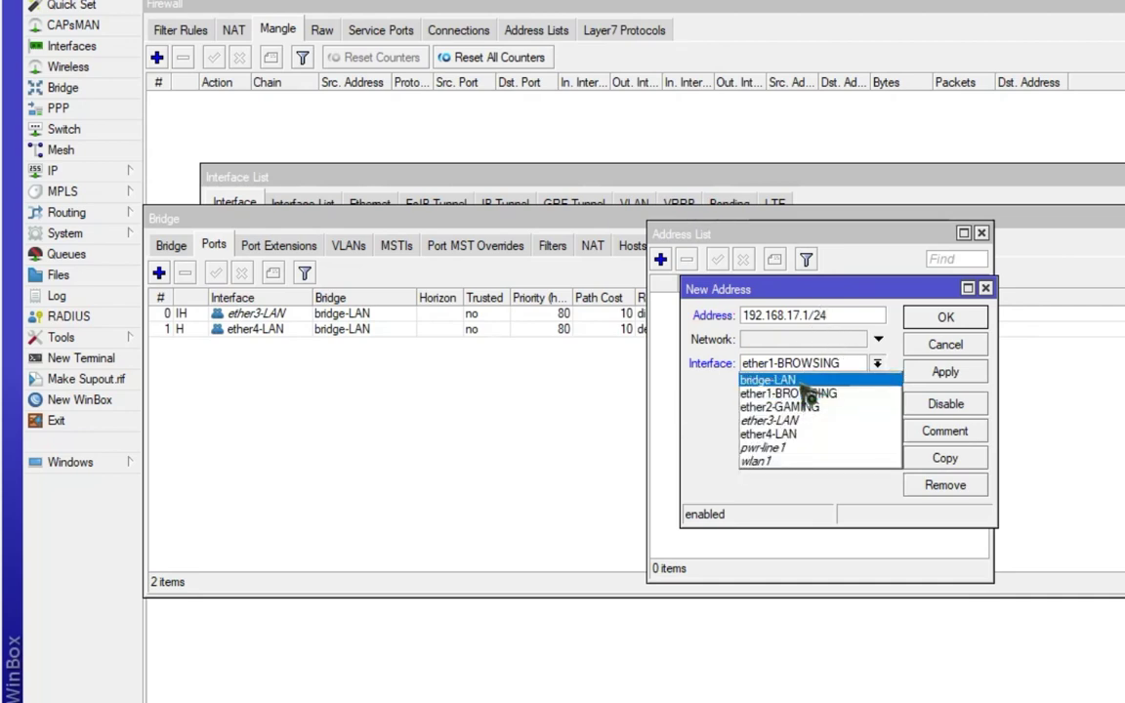
left_click(799, 380)
left_click(922, 374)
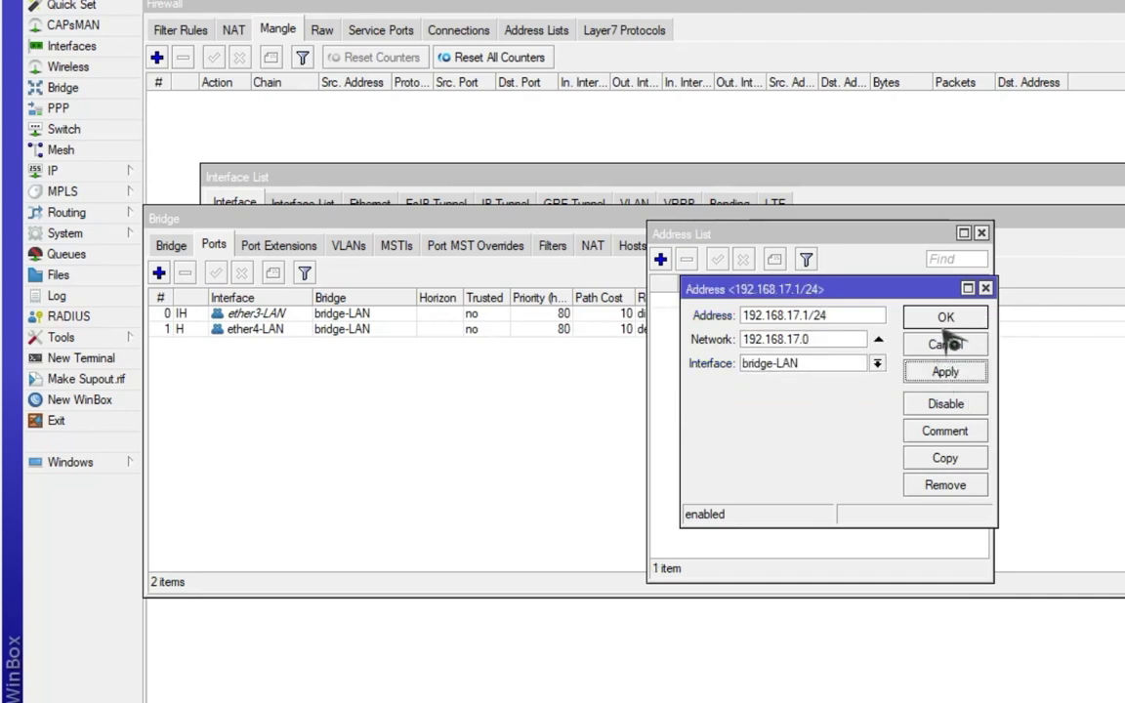
left_click(976, 319)
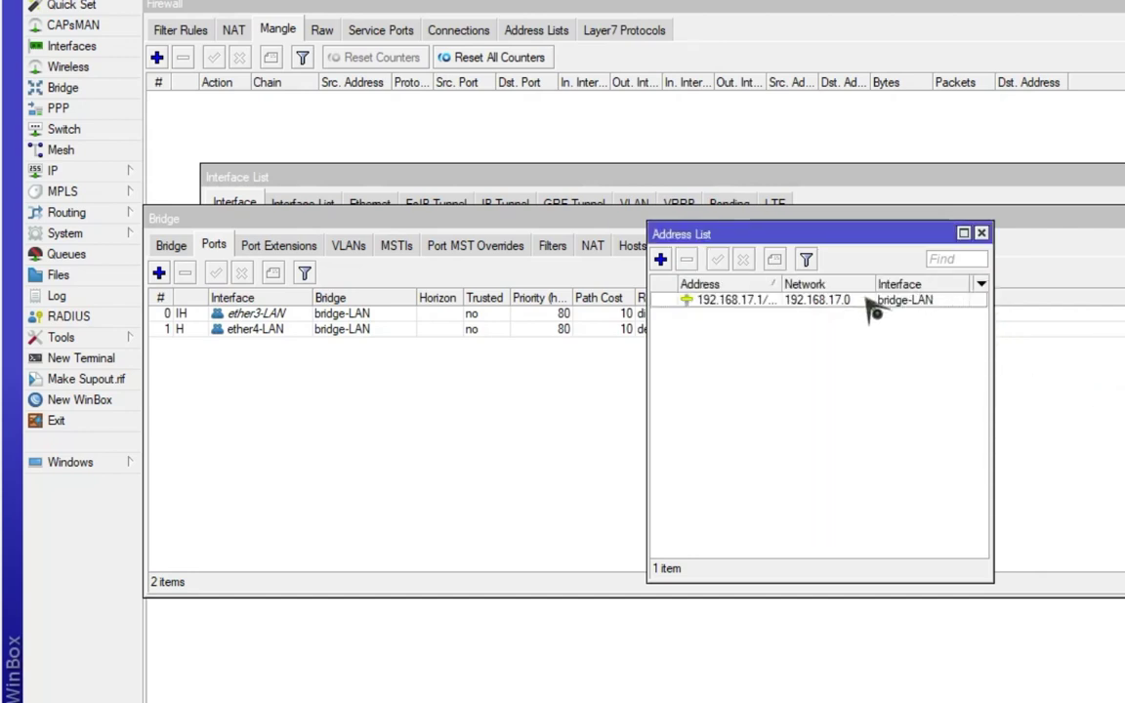
left_click(980, 233)
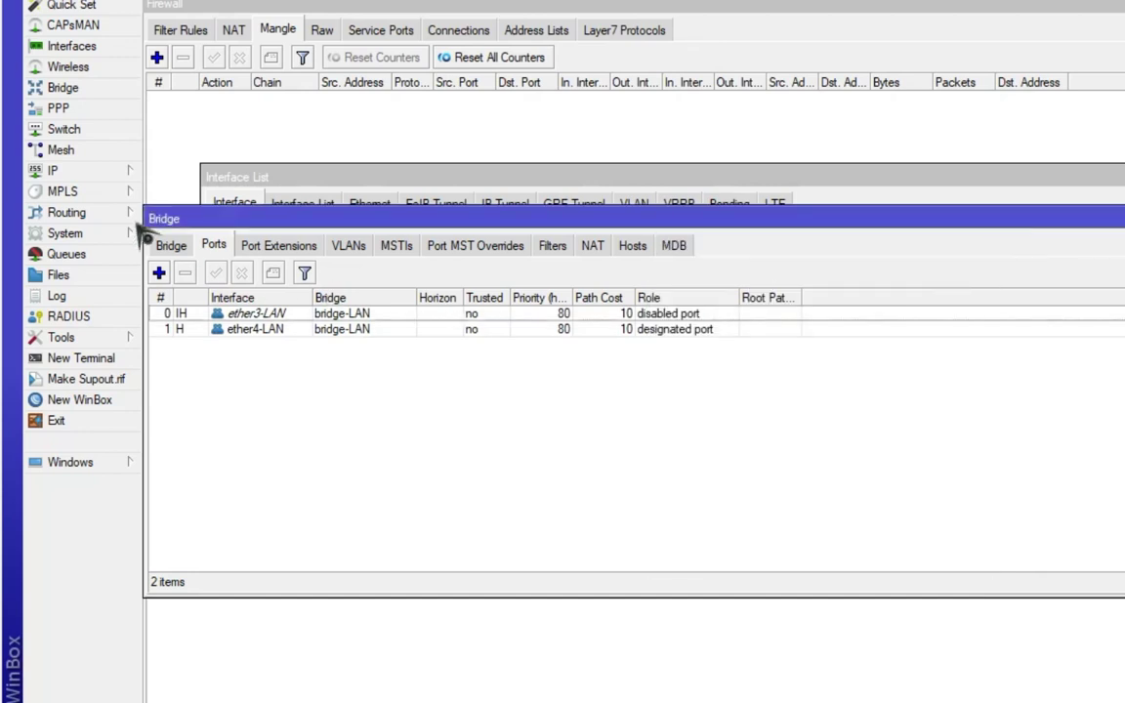
Set up a DHCP server on bridge-LAN with the setup wizard, accepting all of its proposed values
left_click(108, 171)
left_click(283, 296)
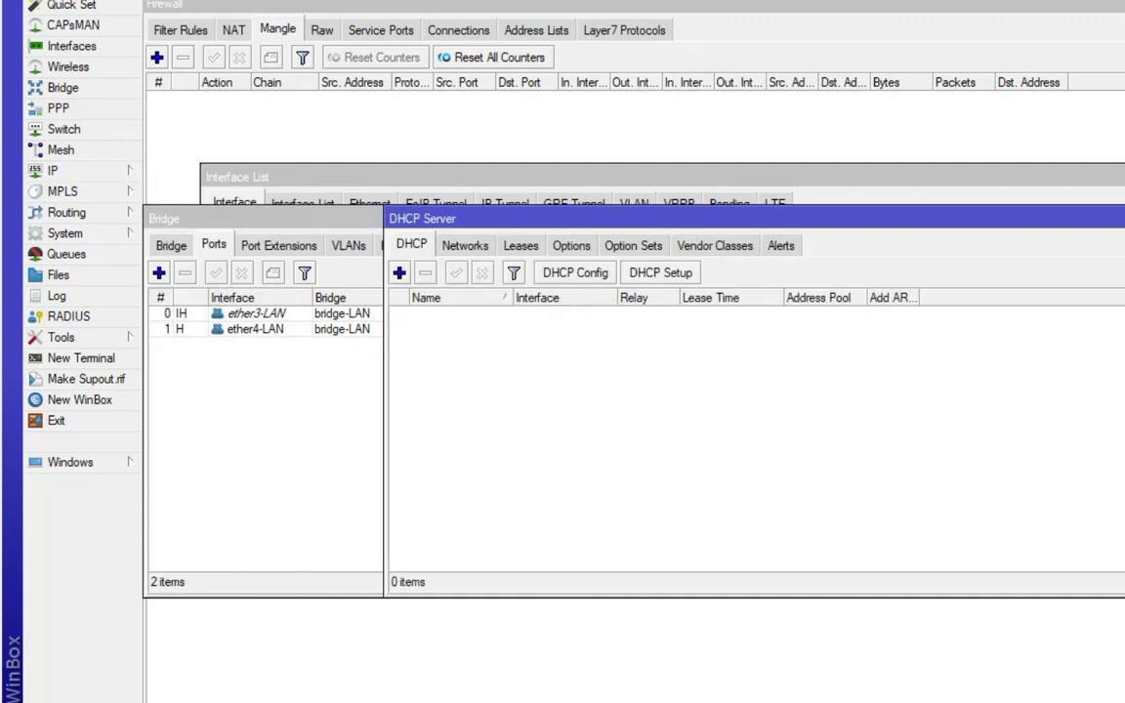
left_click(660, 273)
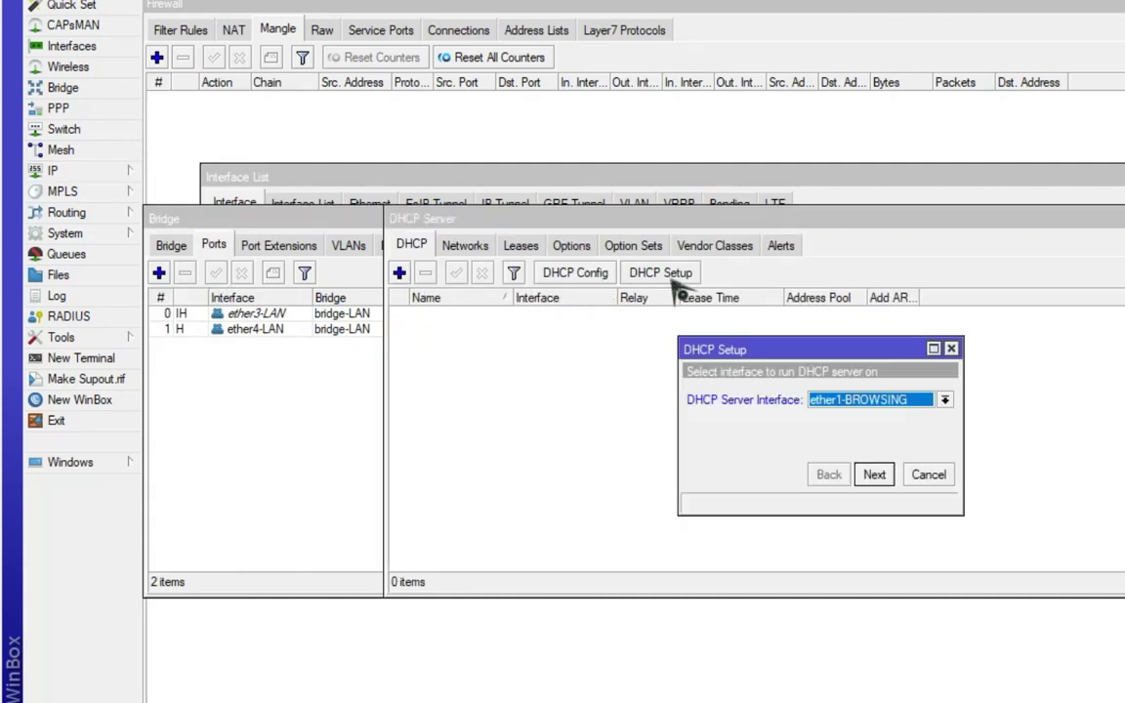
left_click(883, 400)
left_click(828, 417)
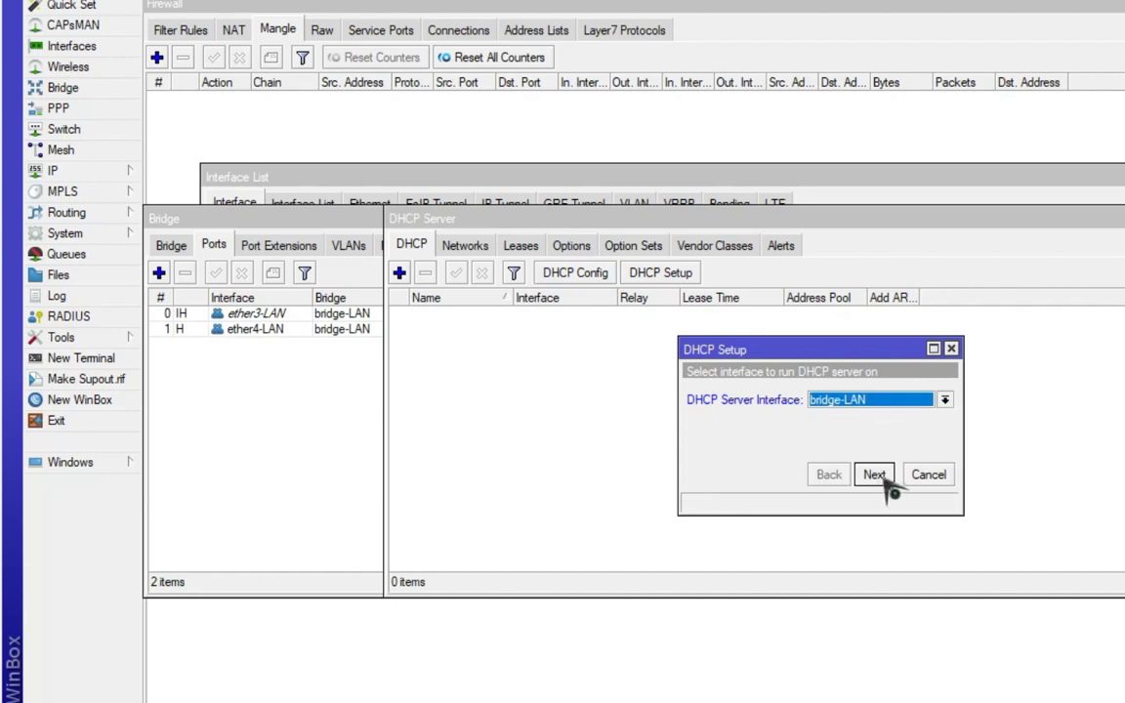
left_click(874, 475)
left_click(873, 474)
left_click(873, 474)
left_click(874, 474)
left_click(873, 475)
left_click(874, 475)
left_click(822, 396)
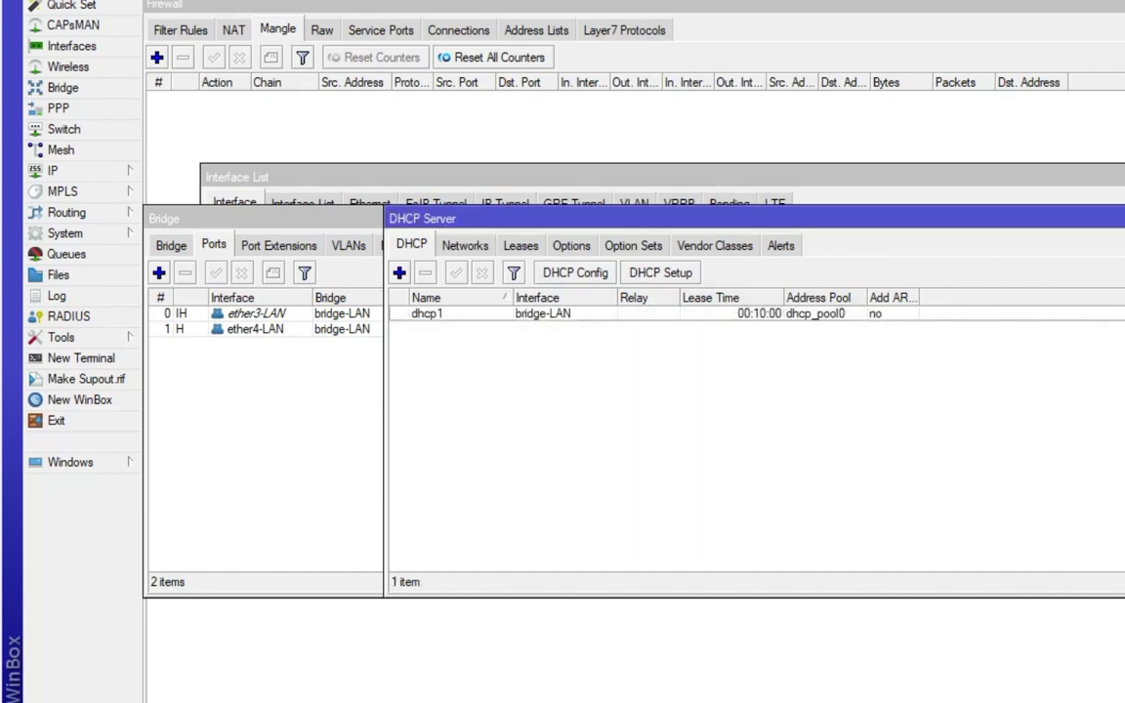
left_click(322, 229)
Open the DNS settings and confirm them, and close the Bridge and Interface List windows
left_click(65, 169)
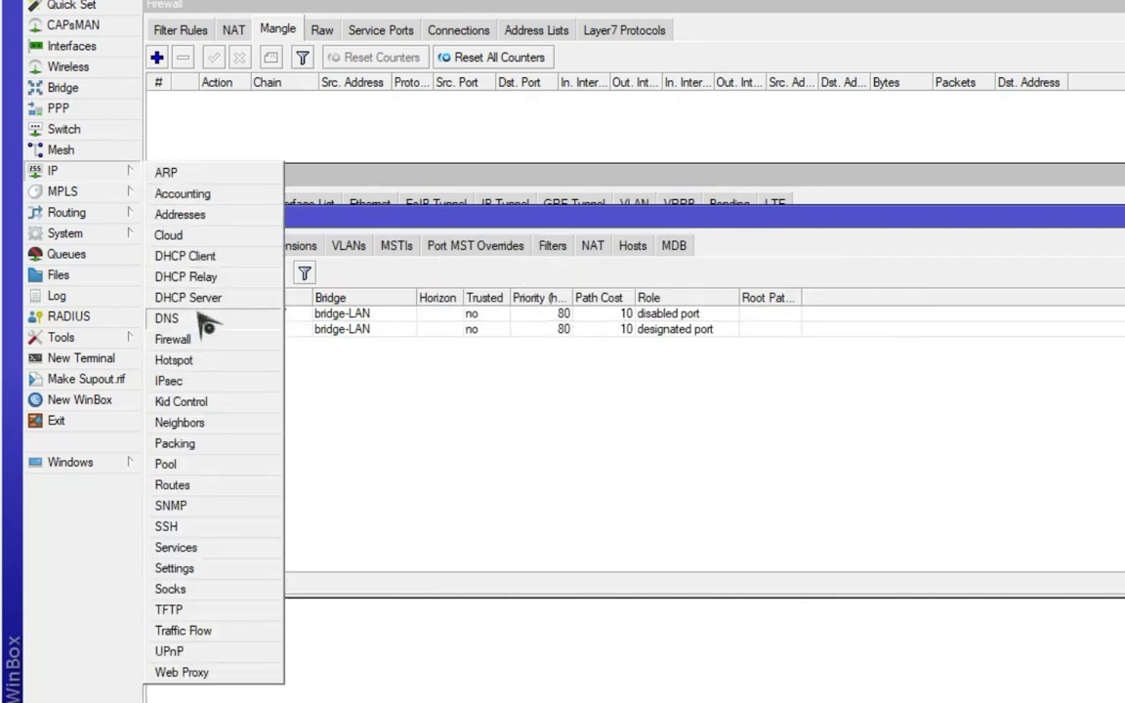
left_click(168, 389)
left_click(796, 358)
left_click(1005, 249)
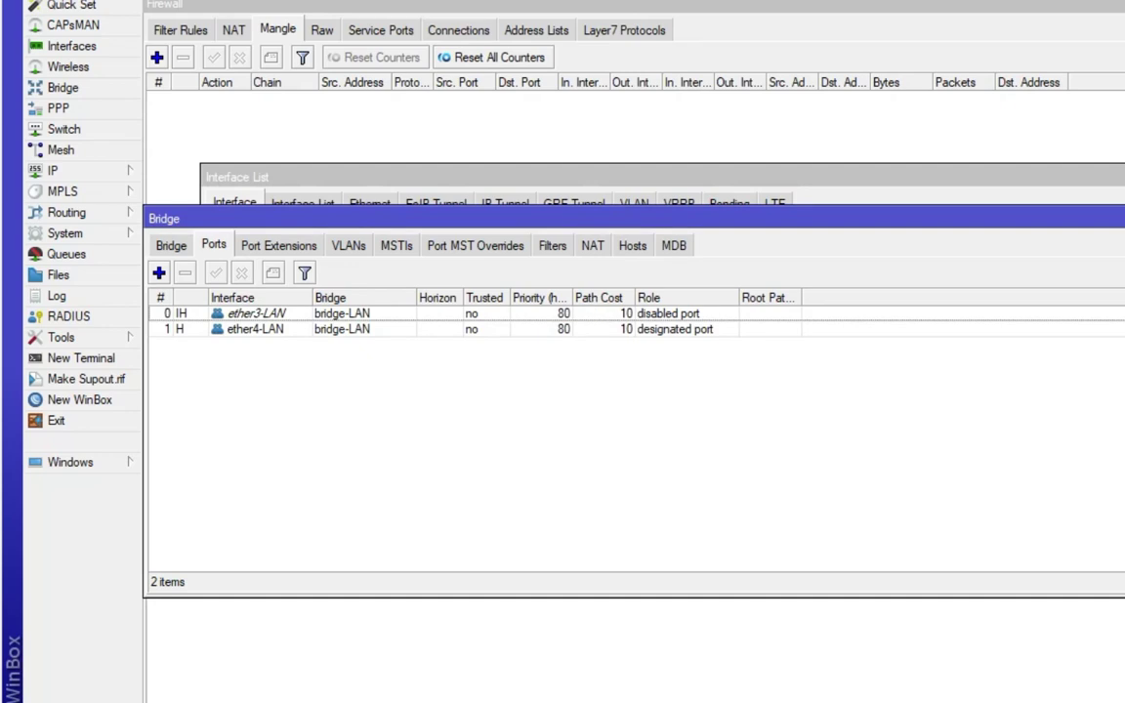
key("Escape")
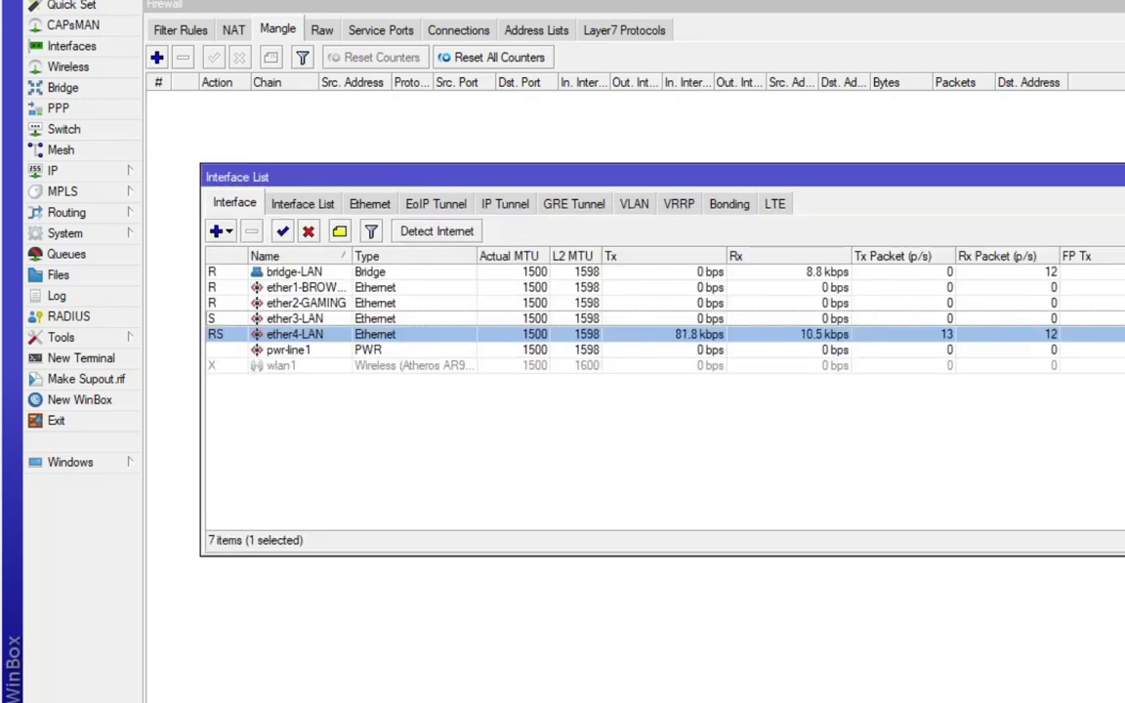
left_click_drag(1103, 181, 992, 194)
key("Escape")
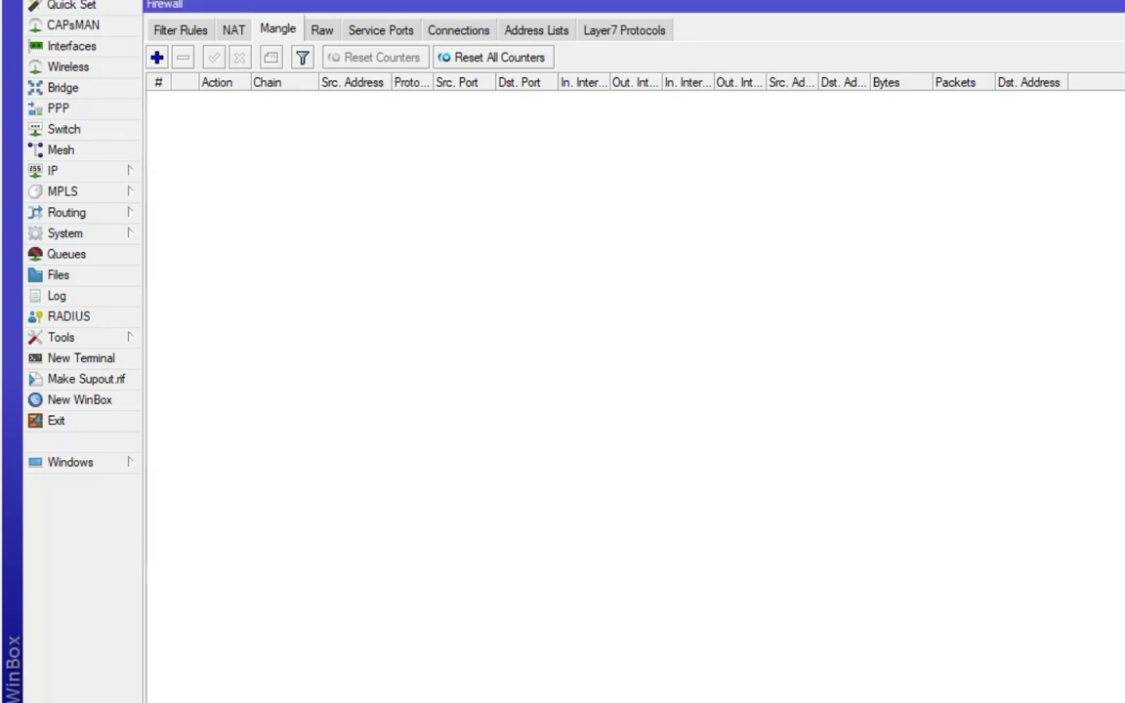
Create a firewall NAT rule with chain srcnat, out interface ether1-BROWSING and action masquerade, and apply it
left_click(109, 174)
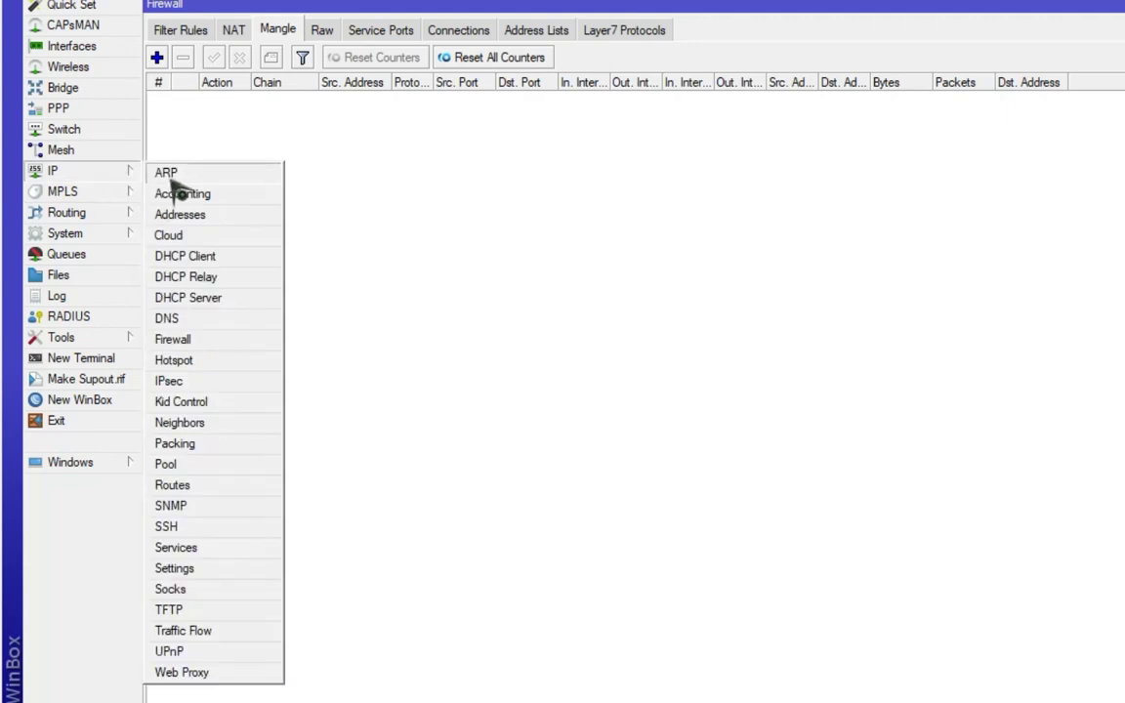
left_click(229, 341)
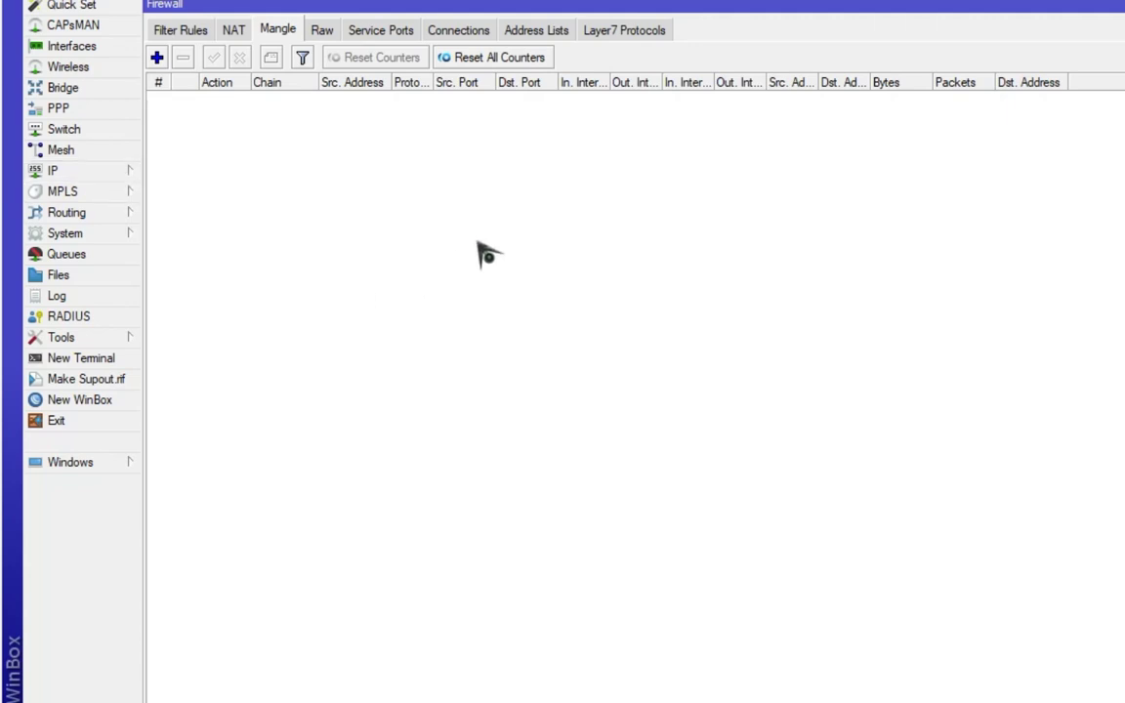
left_click(236, 31)
left_click(156, 56)
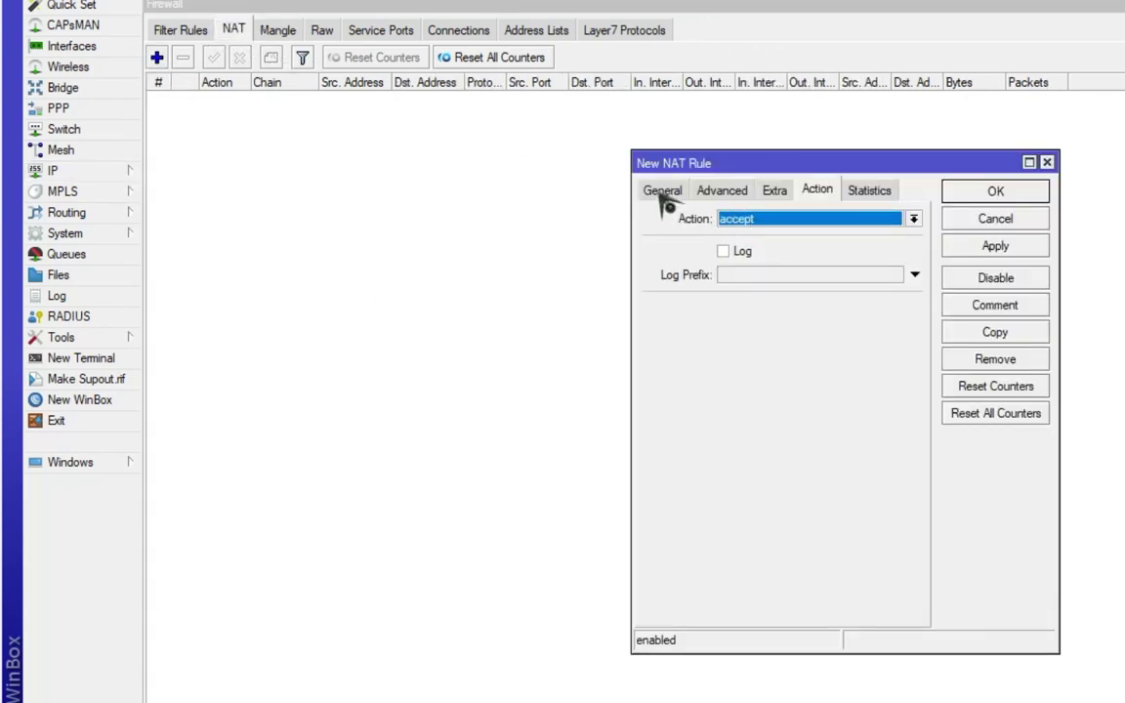
left_click(660, 192)
left_click(766, 417)
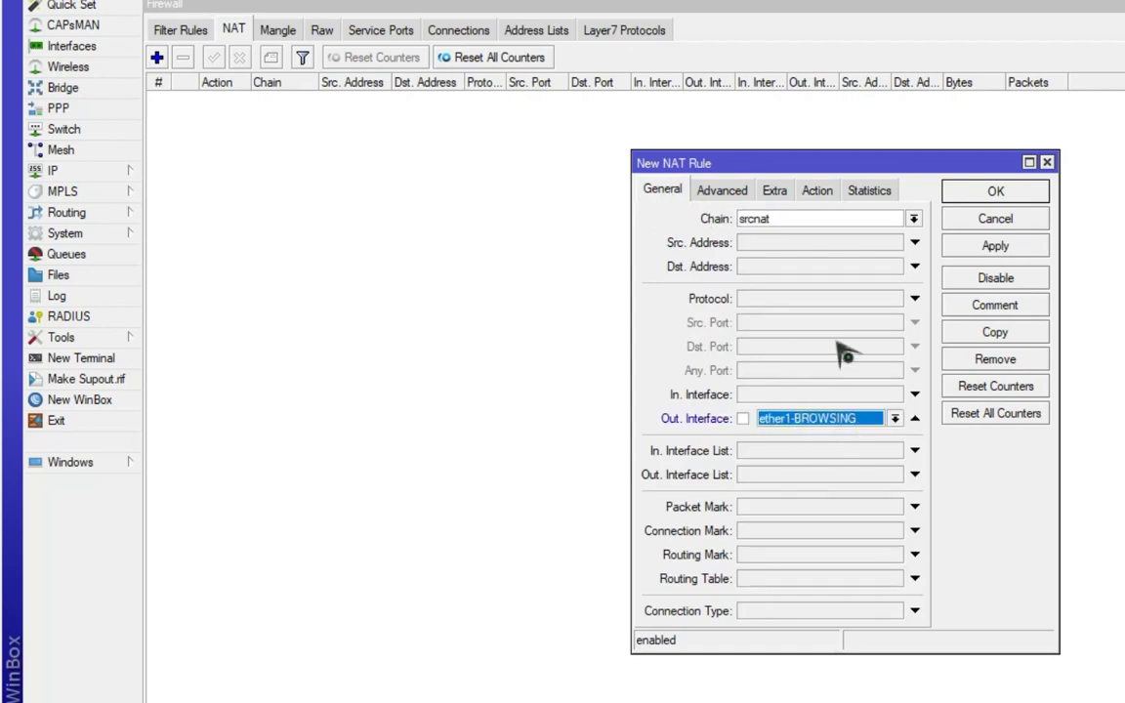
left_click(816, 191)
left_click(752, 219)
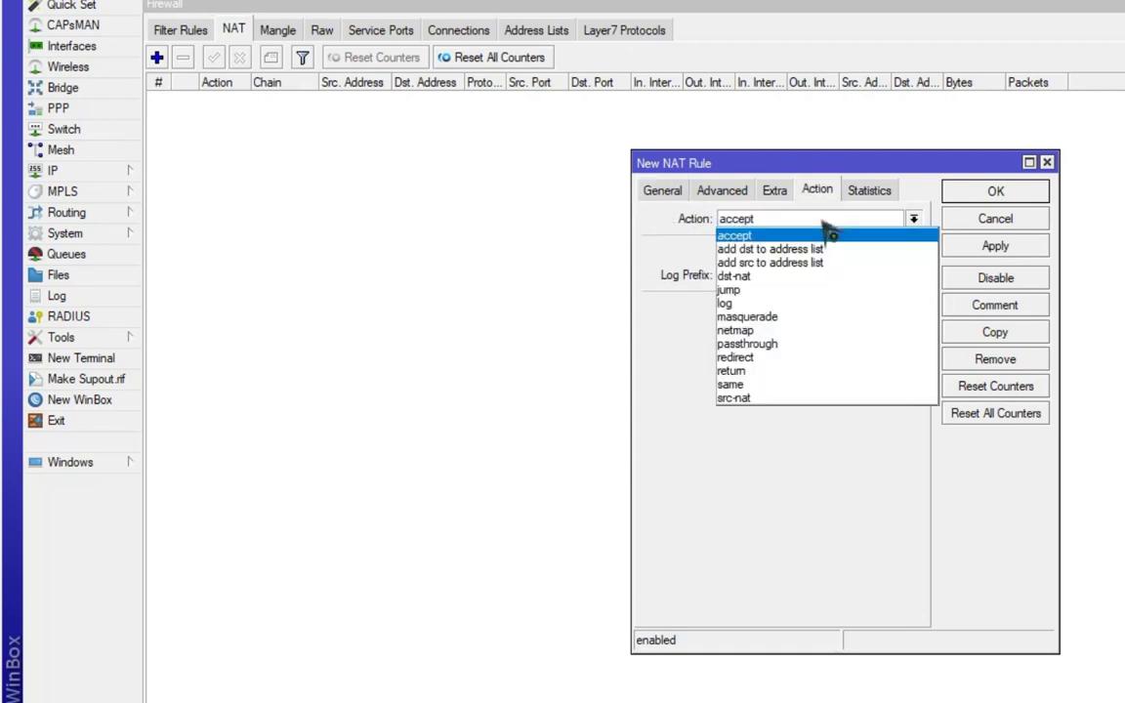
left_click(796, 317)
left_click(1018, 251)
Copy the masquerade rule, set the copy's out interface to ether2-GAMING, apply it and close both rule dialogs
left_click(1004, 333)
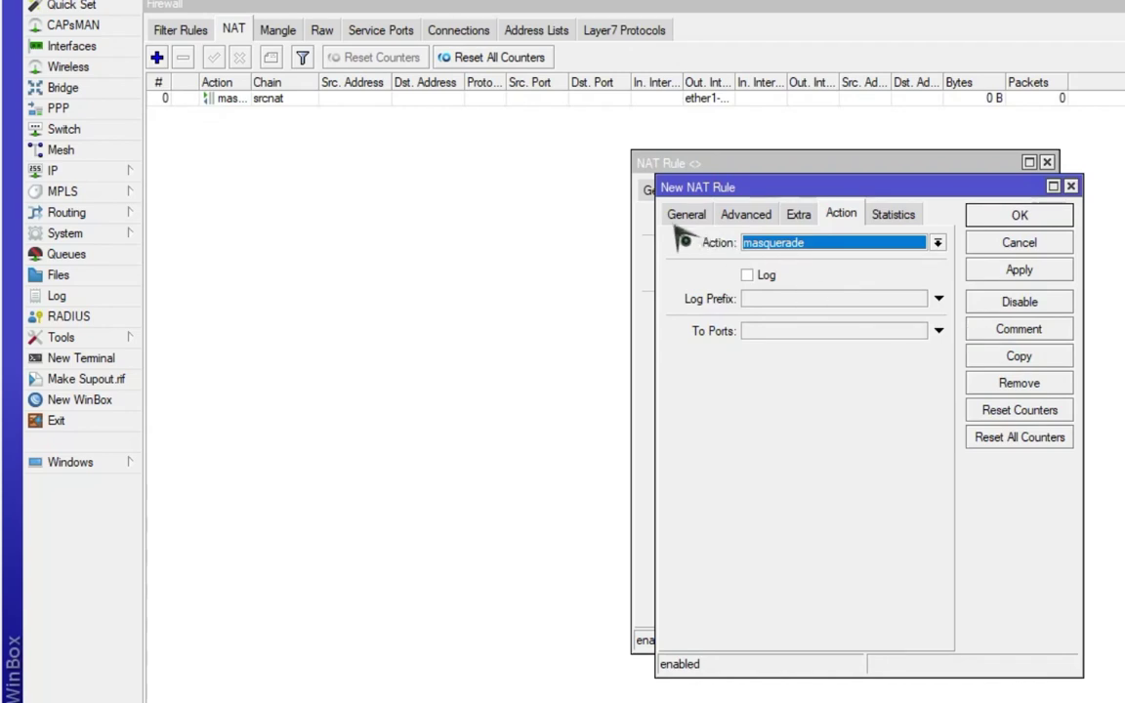
left_click(686, 215)
left_click(918, 443)
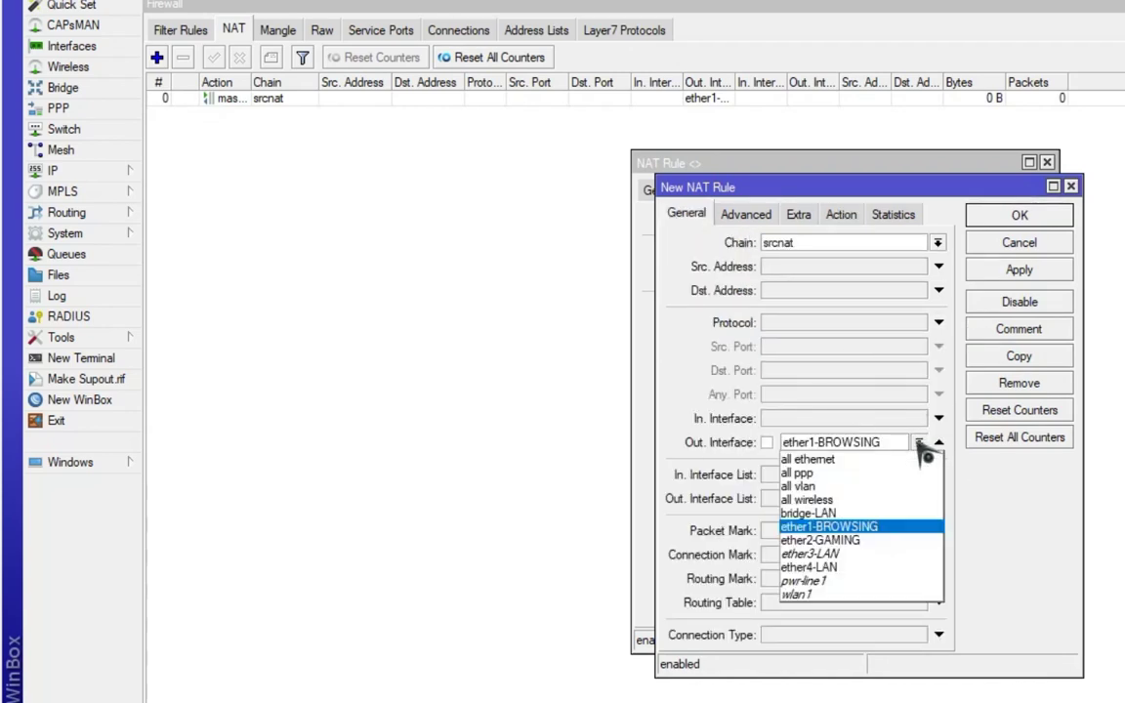
left_click(856, 540)
left_click(840, 214)
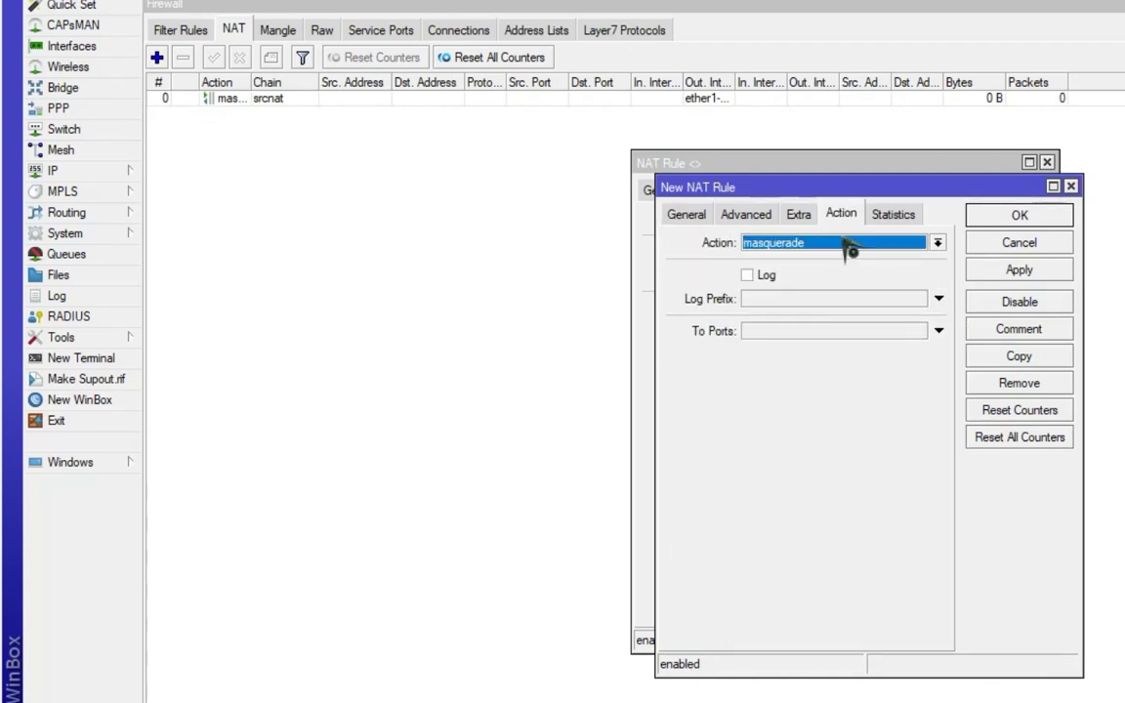
left_click(1015, 269)
left_click(1016, 217)
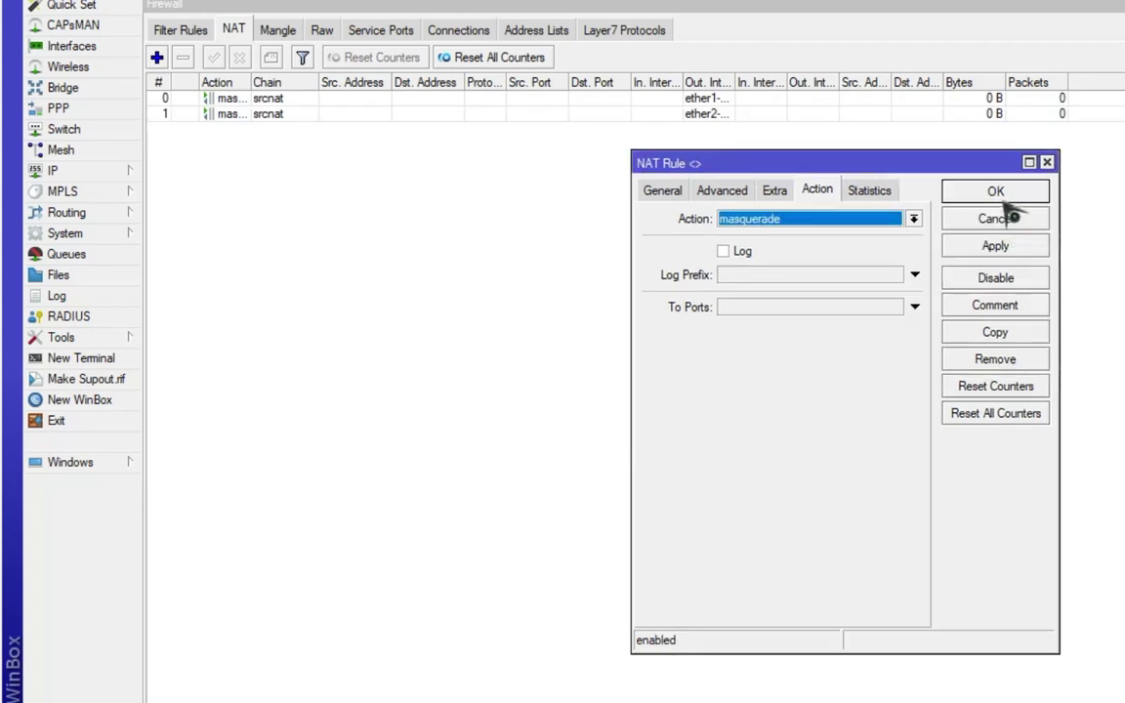
left_click(996, 191)
left_click(564, 98)
left_click(603, 114)
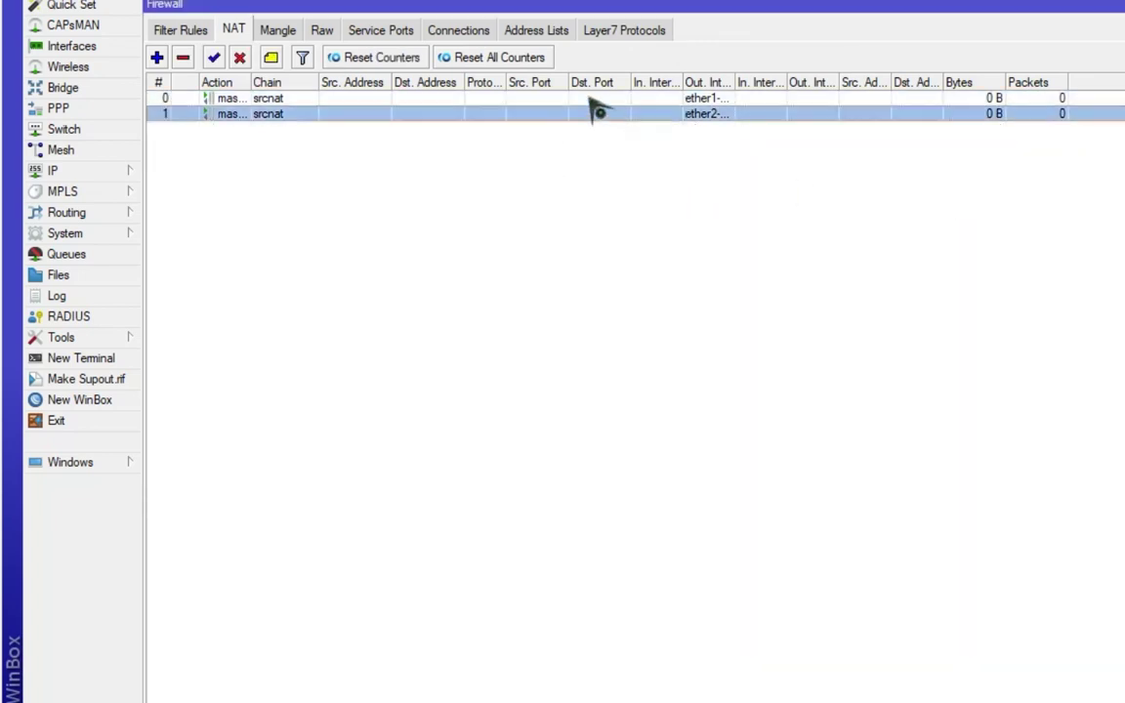
Add a DHCP client on ether1-BROWSING with peer DNS, peer NTP and the default route enabled, keeping default route distance 1
left_click(109, 172)
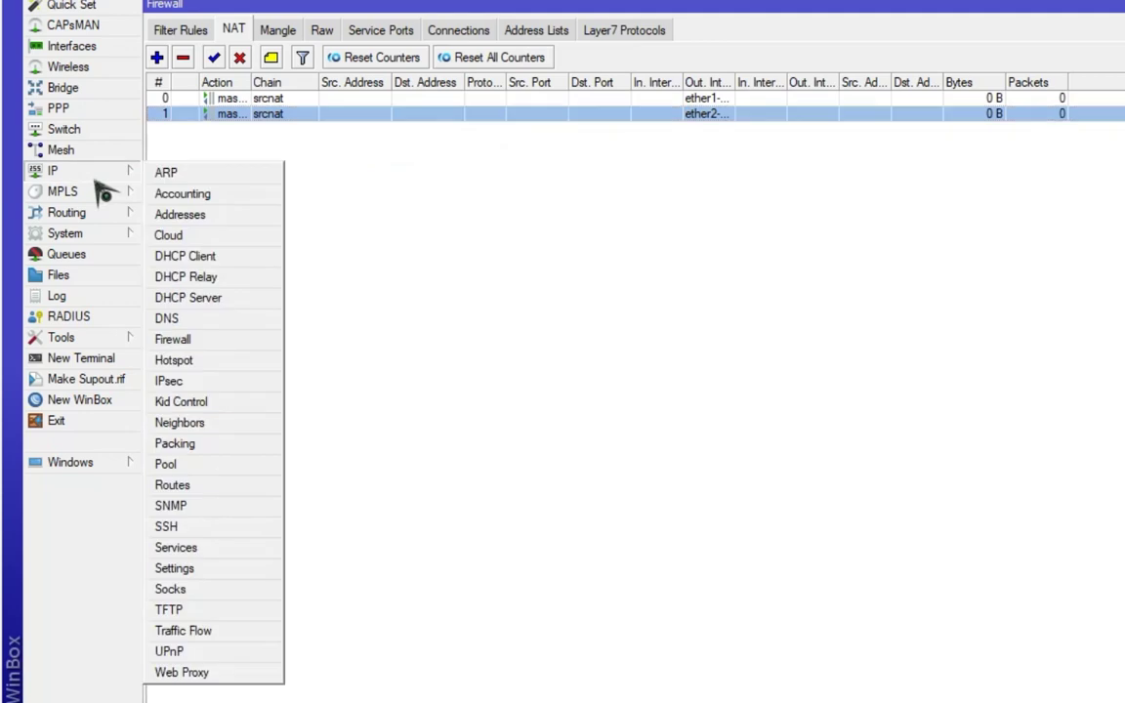
left_click(230, 257)
left_click_drag(599, 431, 552, 385)
left_click_drag(660, 384, 524, 108)
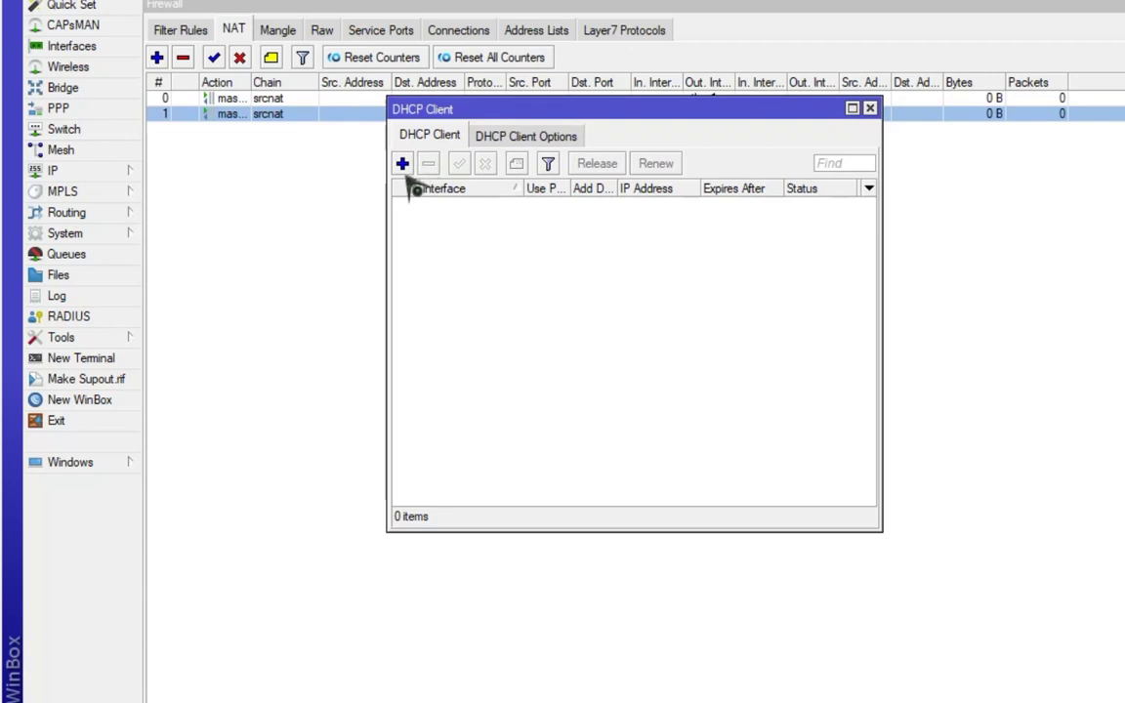
left_click(402, 164)
left_click(651, 279)
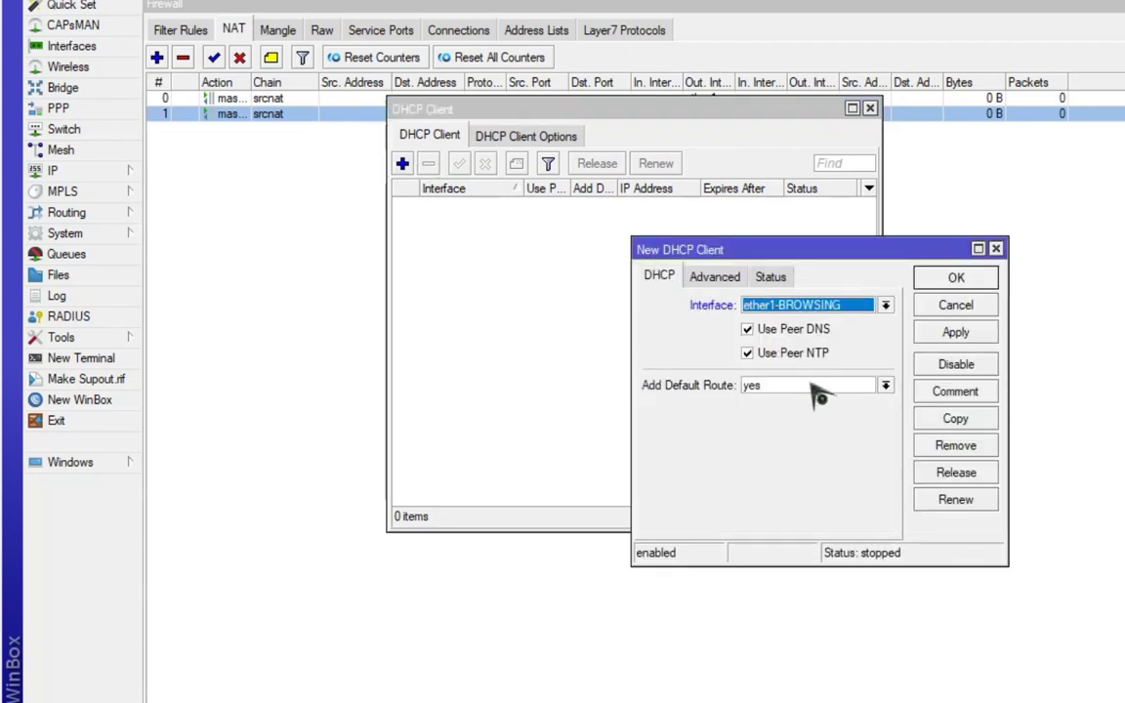
left_click(818, 395)
left_click(825, 394)
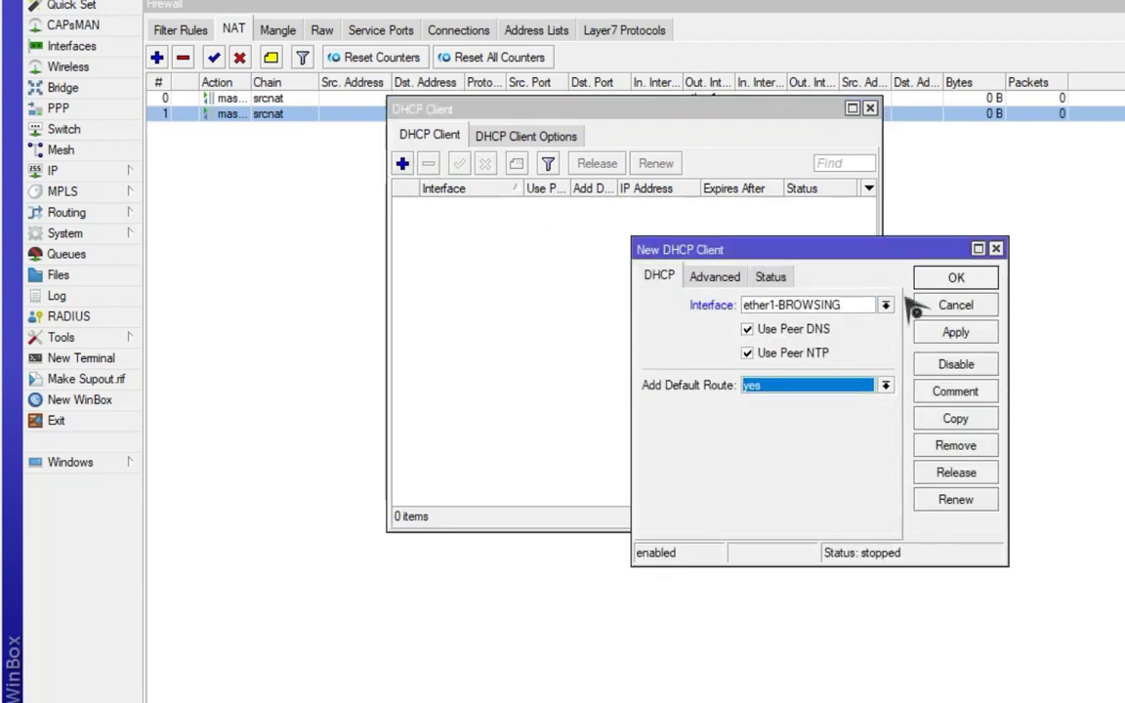
left_click_drag(868, 249, 745, 207)
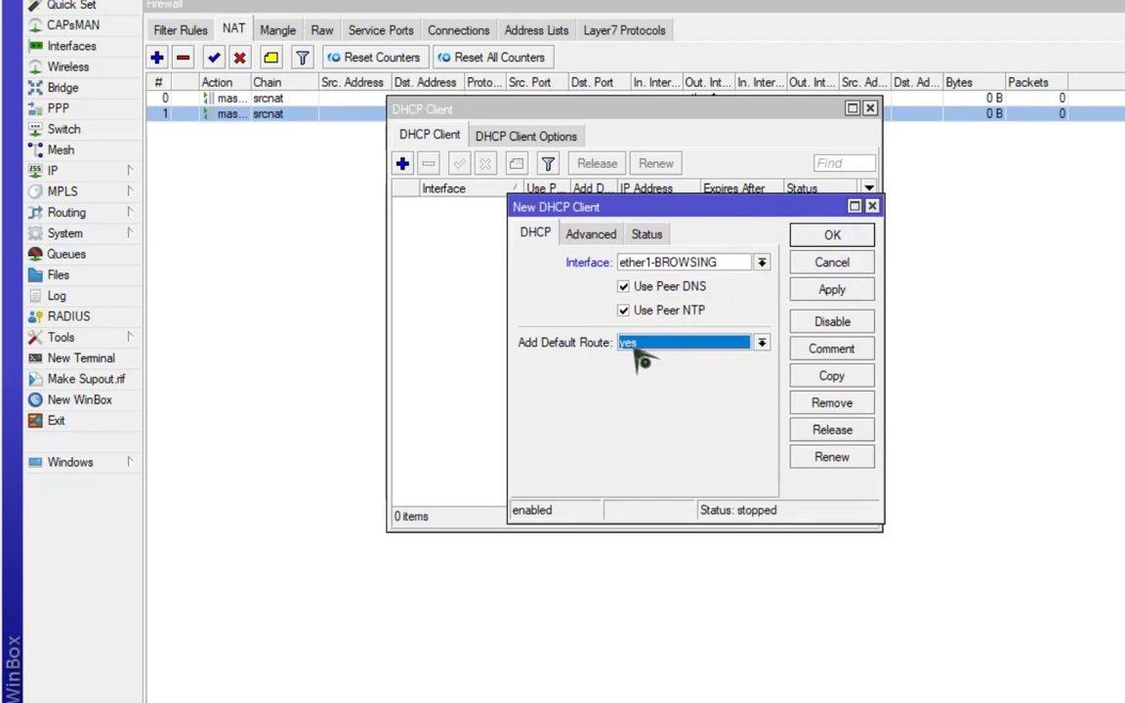
left_click(598, 235)
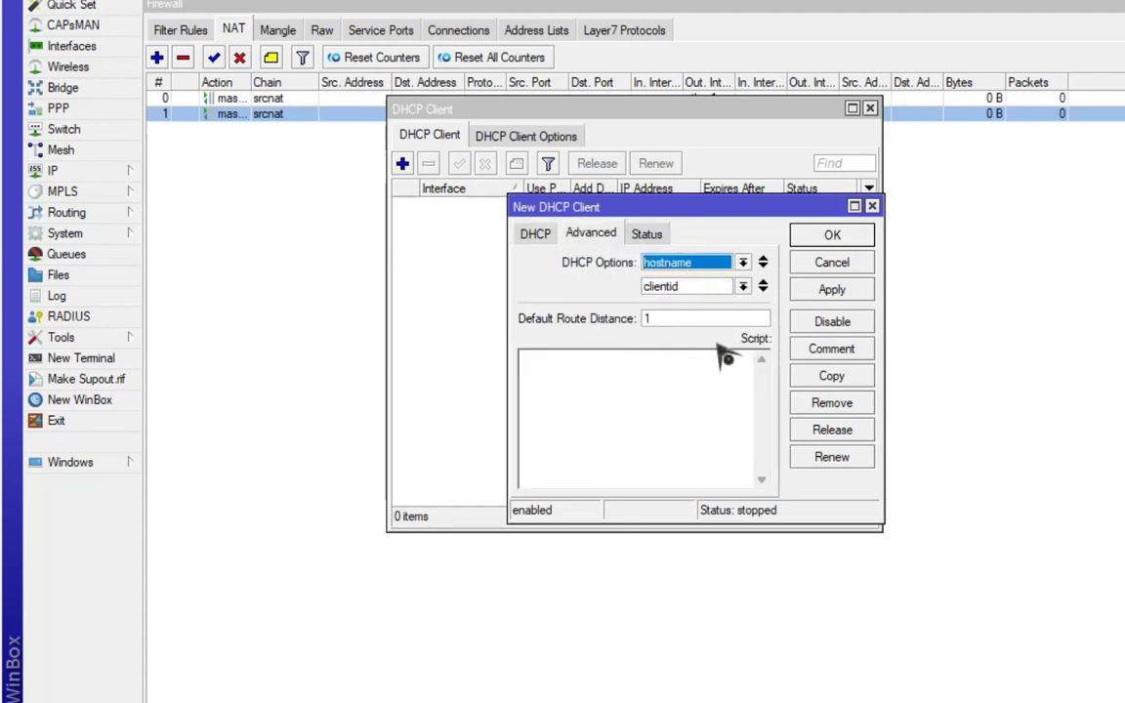
left_click(831, 290)
left_click(832, 236)
Check the ether1-BROWSING DHCP client's list entry and its advanced settings, and close its dialog
left_click(656, 204)
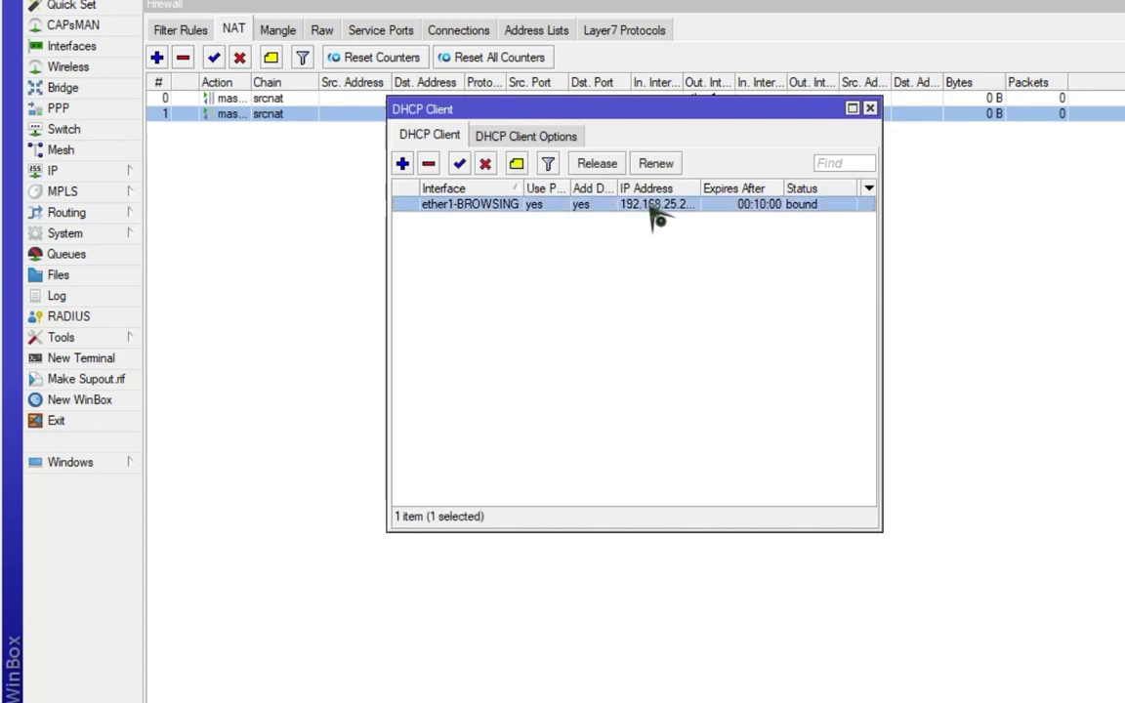
double_click(605, 208)
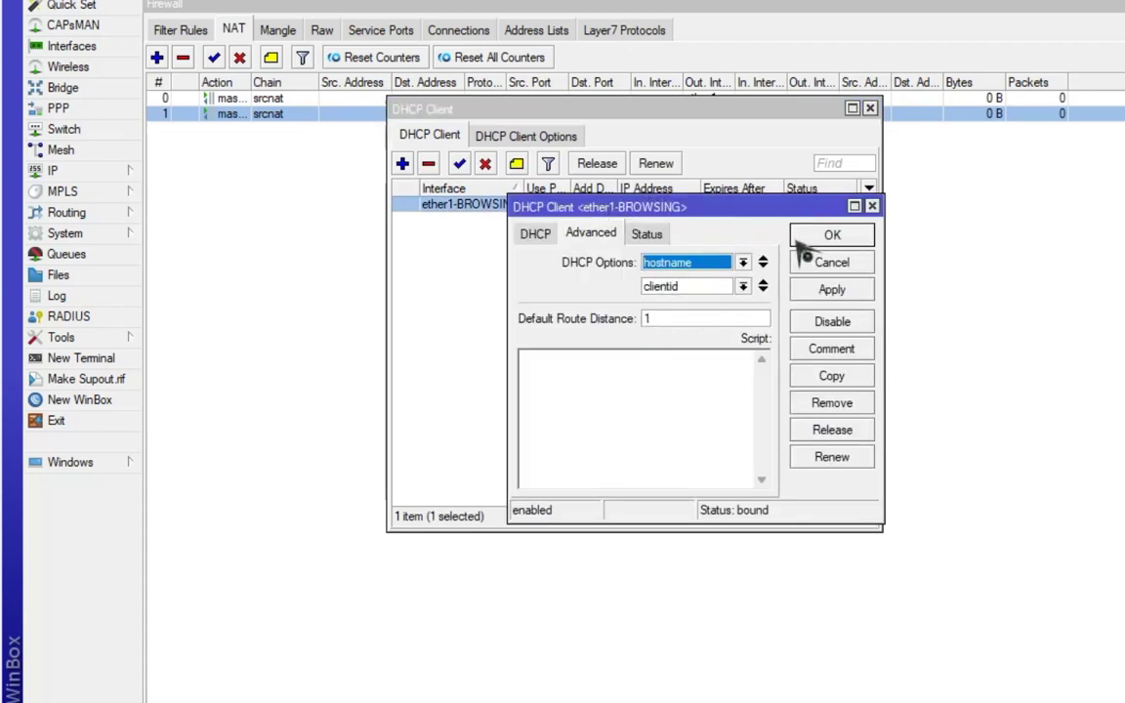
left_click(810, 239)
Add a DHCP client on ether2-GAMING with default route distance 2, apply it and close its dialog
left_click(401, 163)
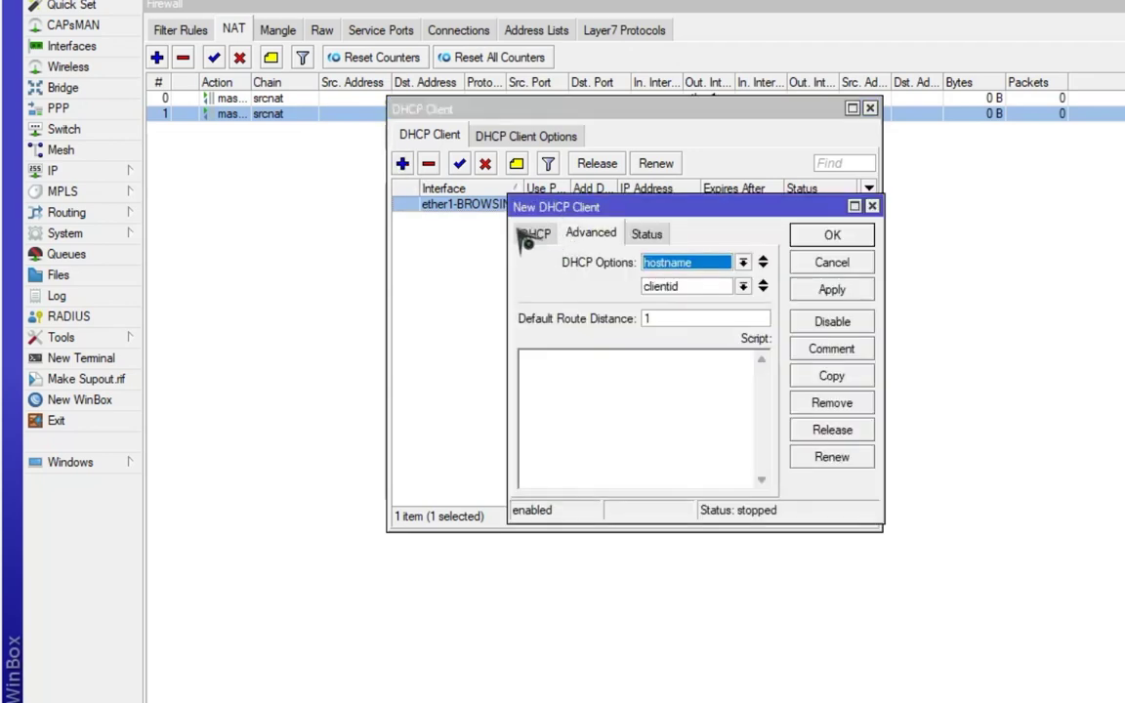
left_click(534, 232)
left_click(712, 266)
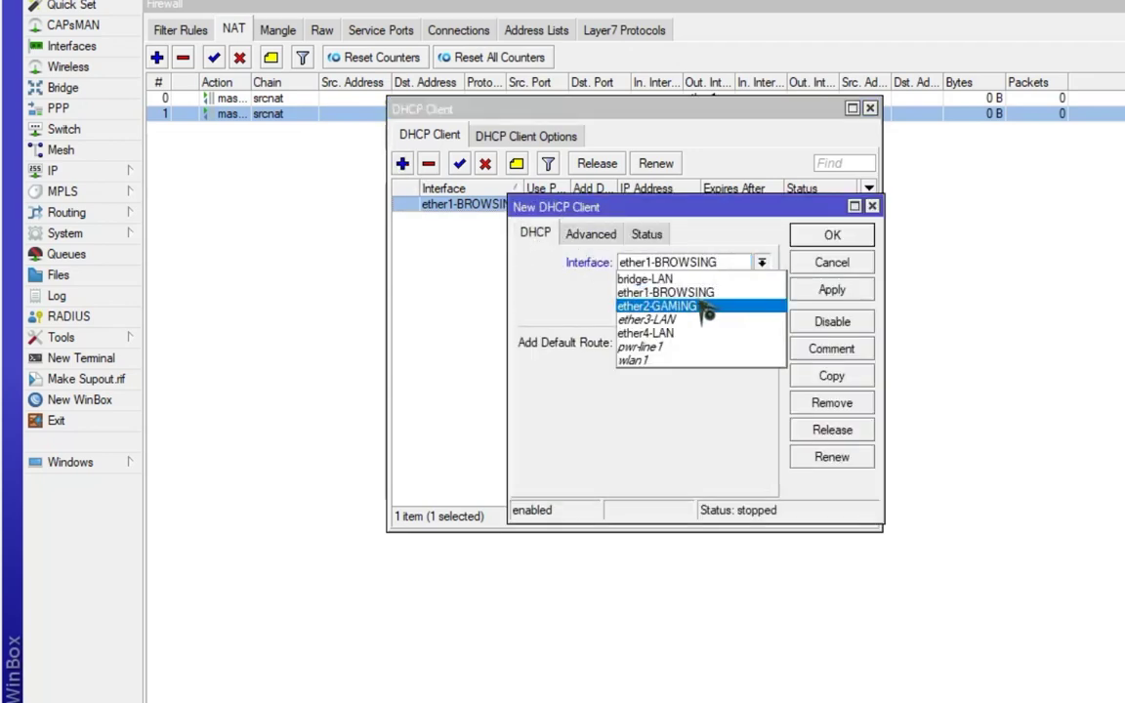
left_click(700, 305)
key("ctrl+Tab")
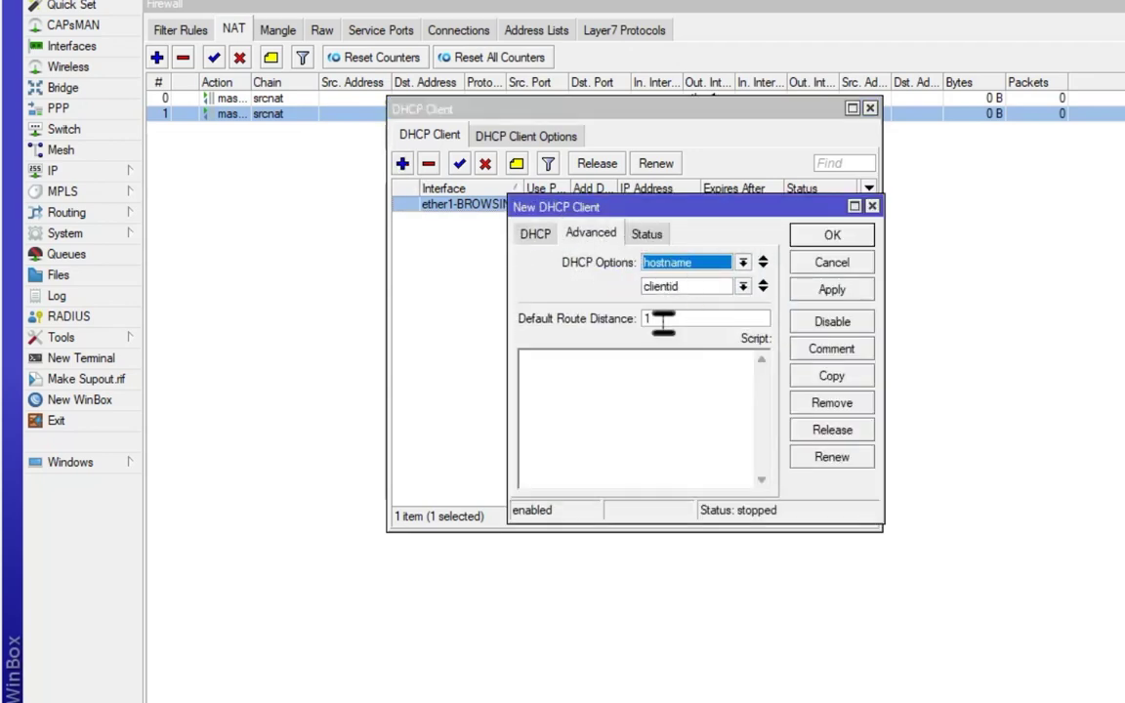
double_click(663, 322)
type("2")
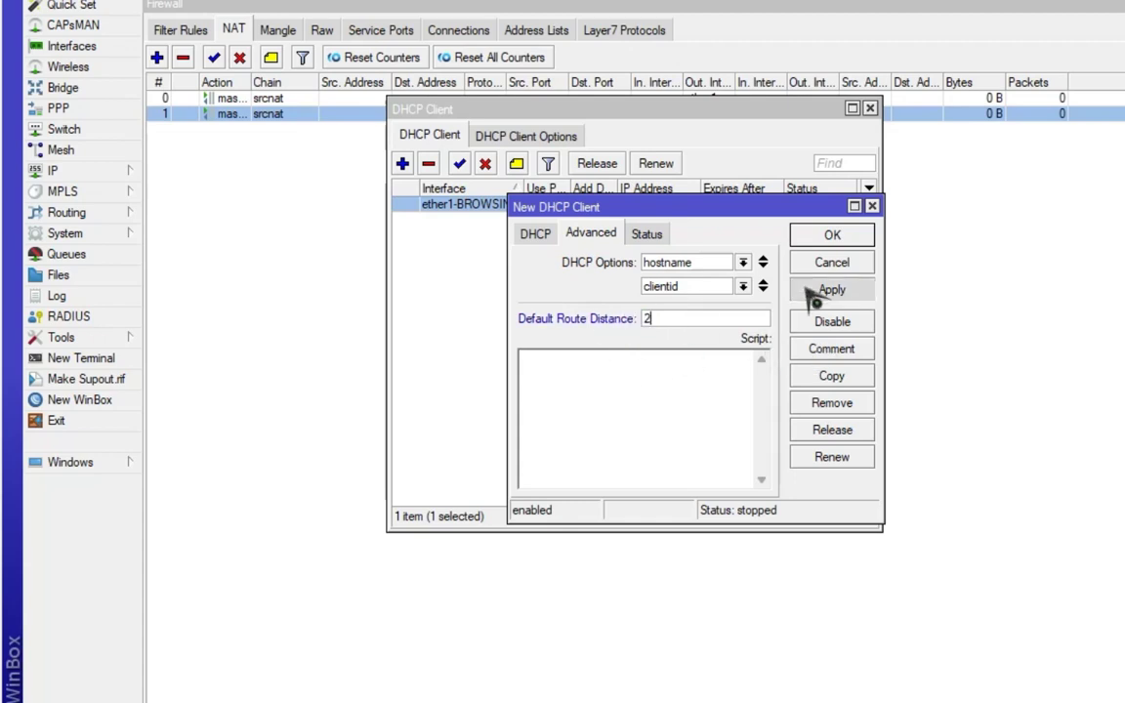
left_click(807, 291)
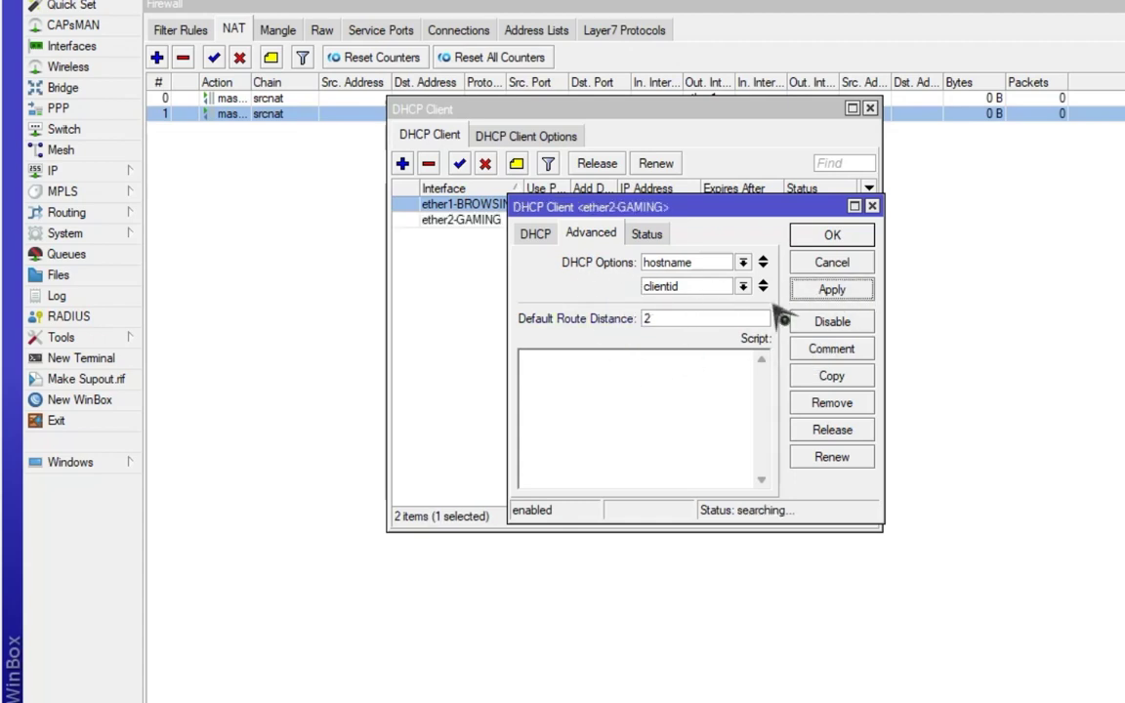
left_click(847, 240)
Check the ether2-GAMING DHCP client's list entry and its advanced settings, and close the DHCP client window
left_click(616, 223)
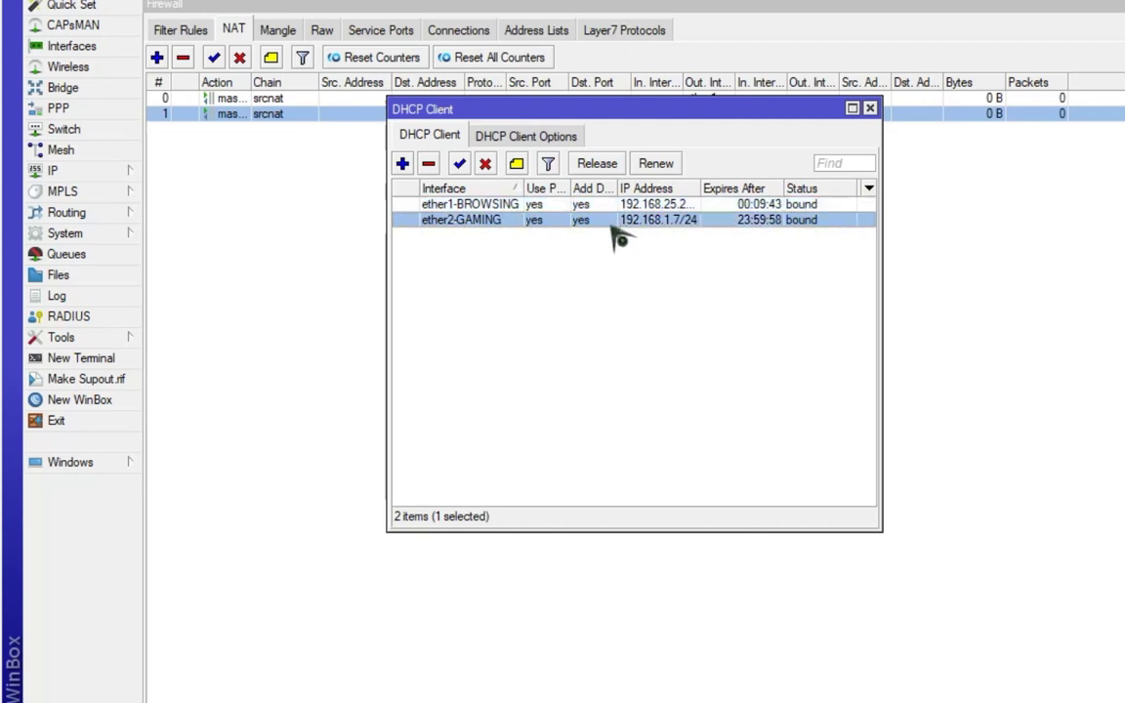
double_click(554, 220)
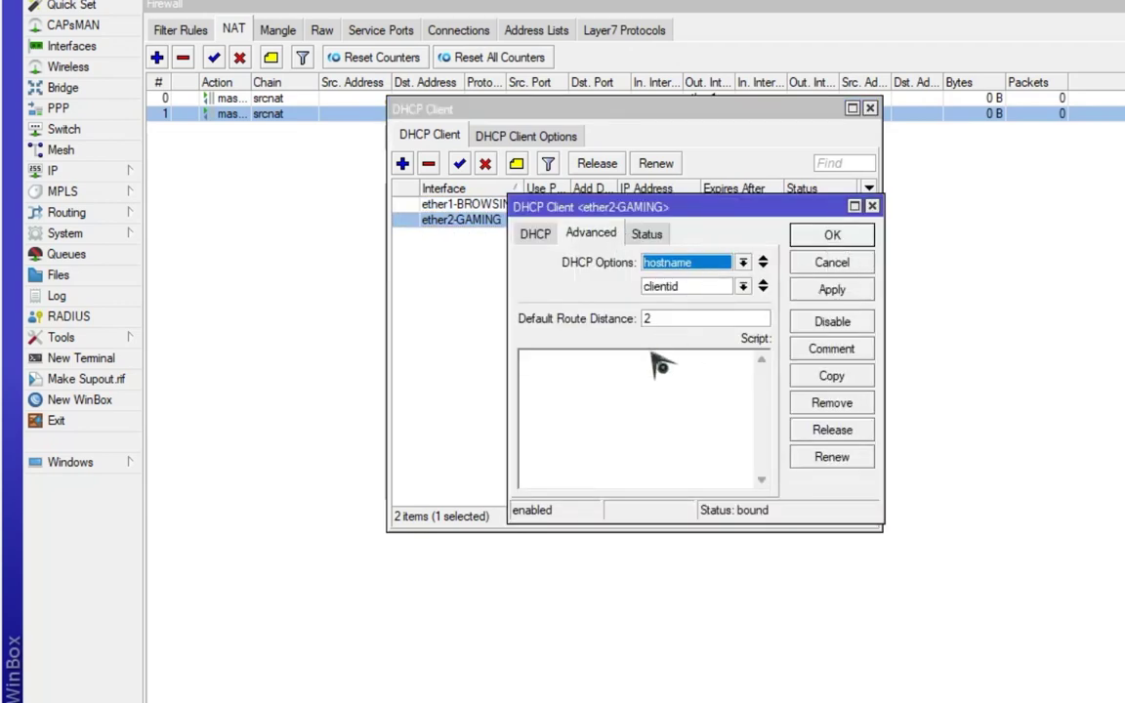
key("Return")
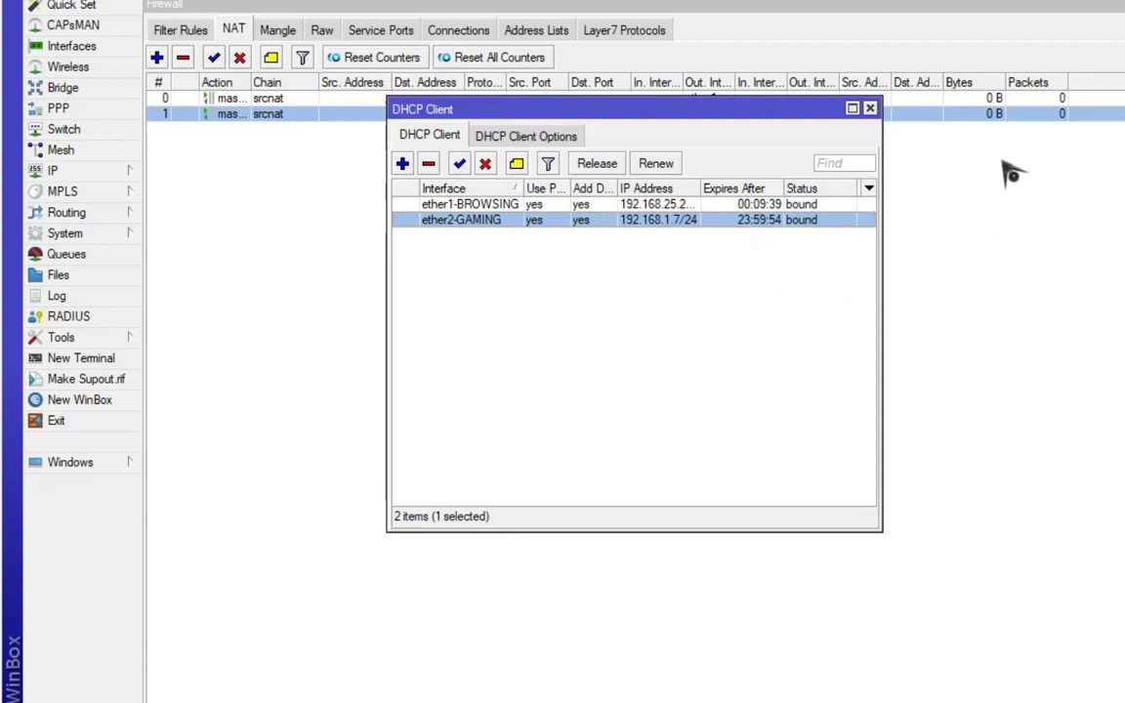
left_click(869, 108)
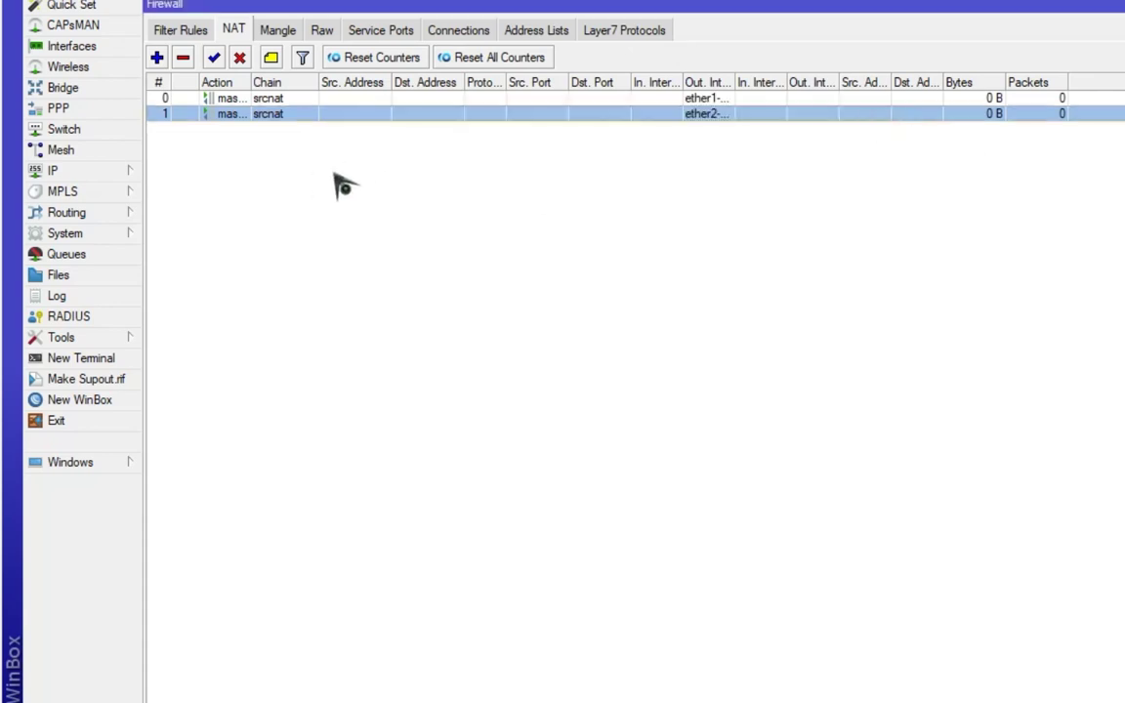
Examine the IP route list, comparing the gateways and distances of the browsing and gaming default routes, and close it
left_click(97, 171)
left_click(208, 488)
left_click(640, 352)
left_click(598, 368)
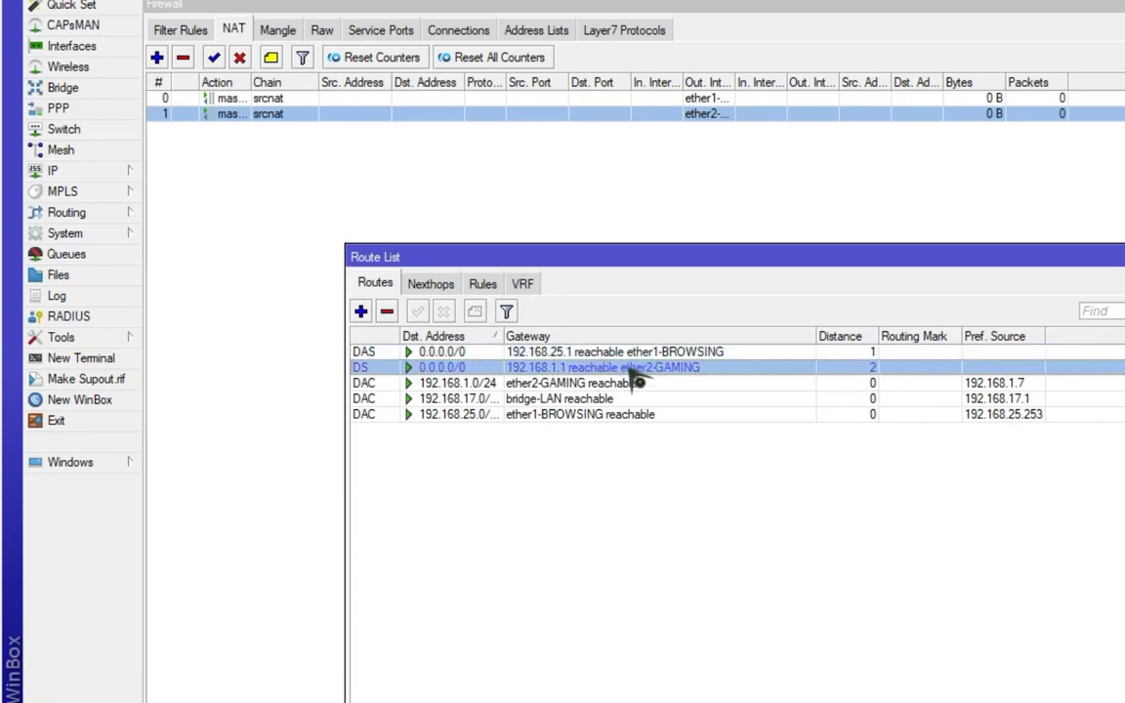
left_click_drag(636, 267, 555, 93)
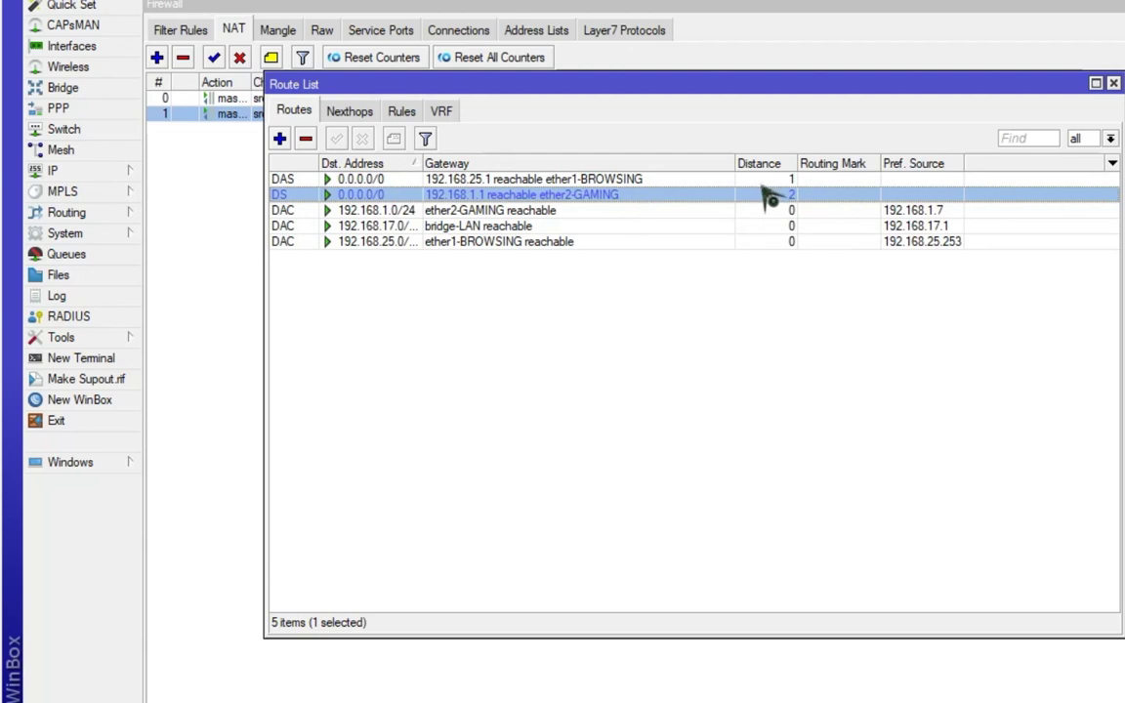
left_click(608, 180)
left_click(605, 196)
left_click(603, 181)
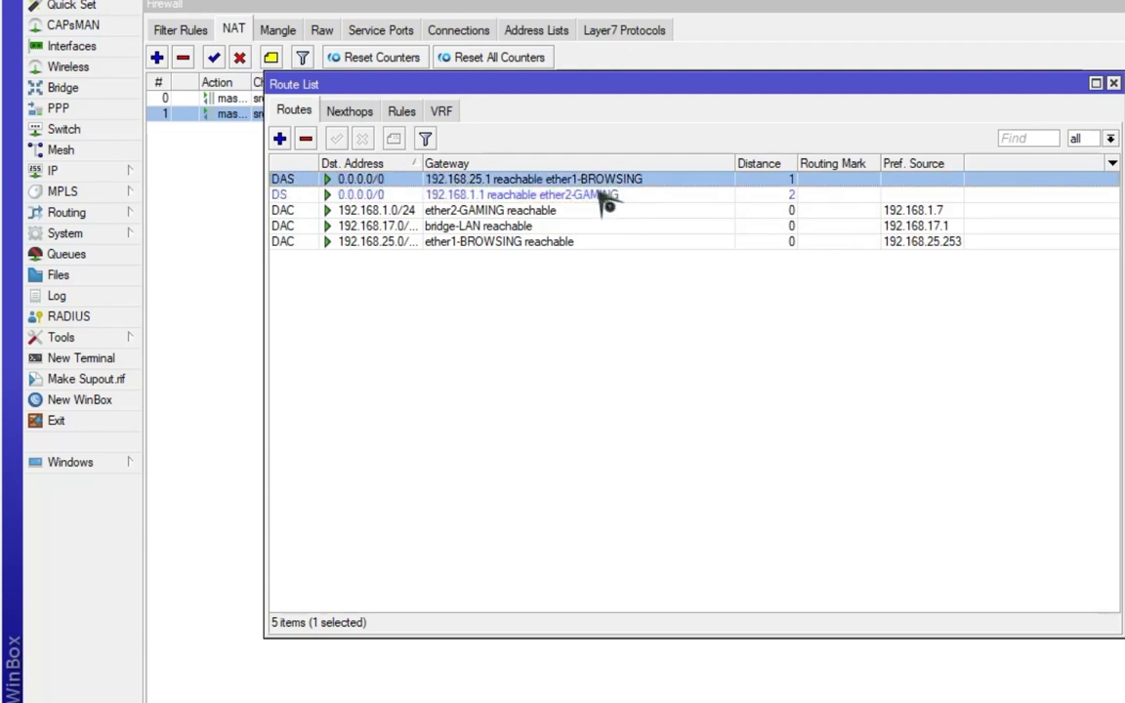
double_click(605, 180)
key("Escape")
left_click(625, 195)
left_click(623, 181)
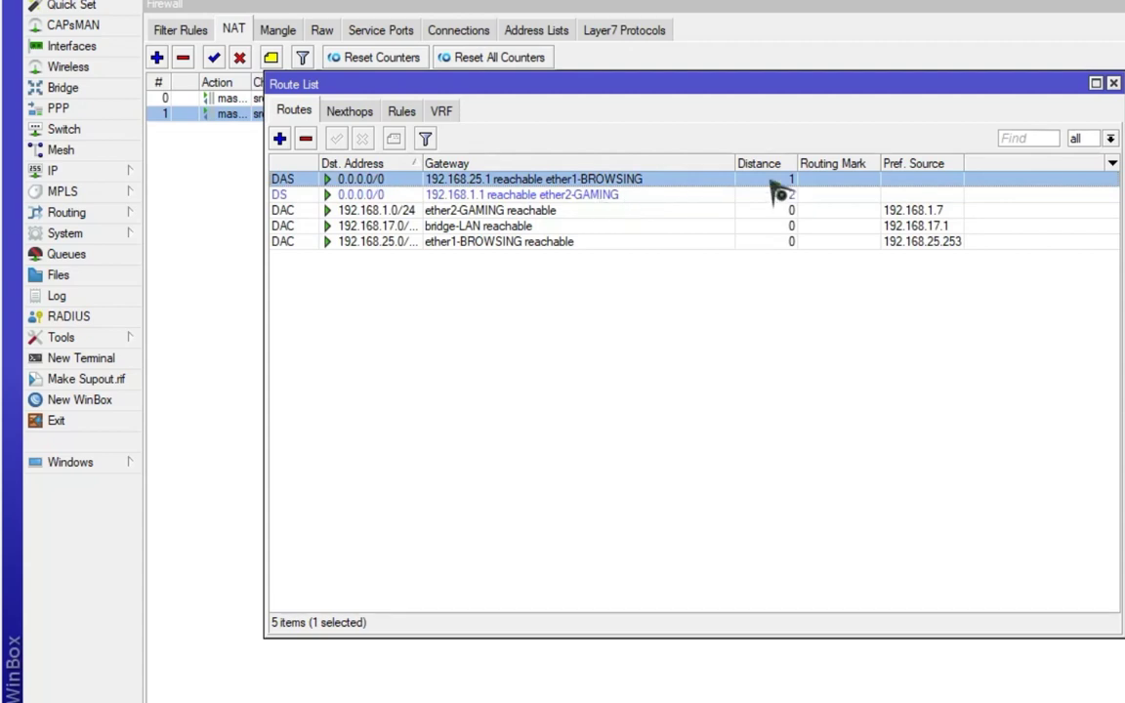
left_click(691, 195)
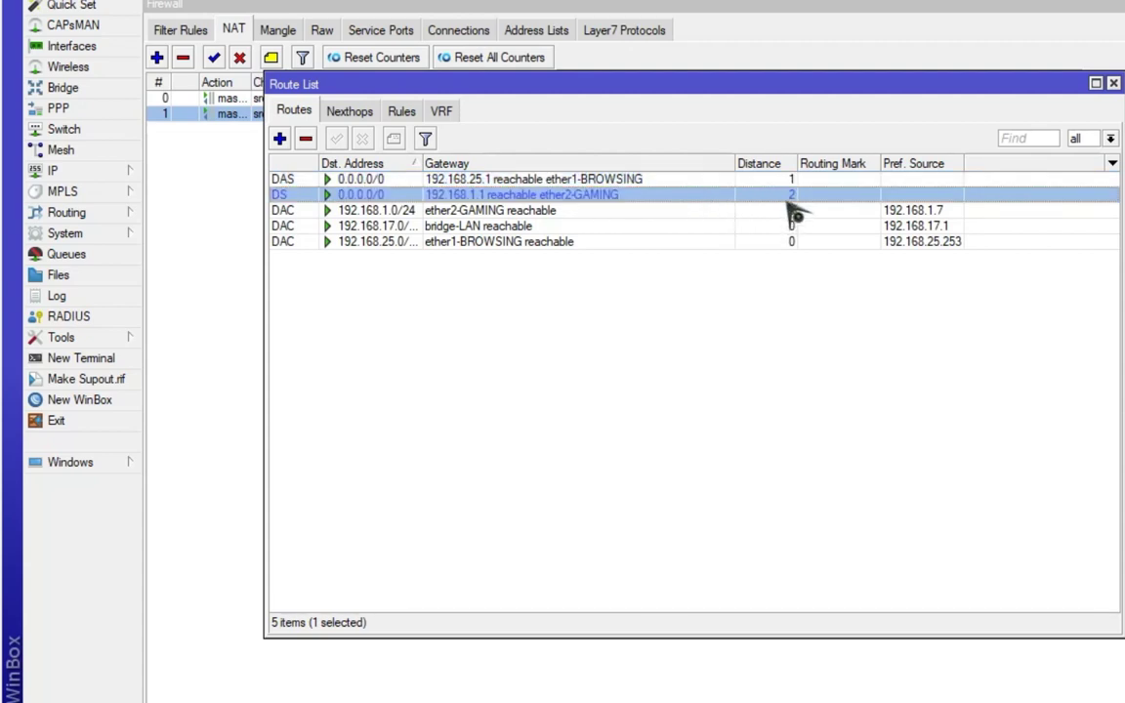
left_click(744, 181)
left_click(746, 196)
left_click(744, 182)
left_click(746, 196)
left_click(725, 181)
left_click(712, 195)
left_click(1112, 83)
Return to the IP firewall and show its mangle rules
left_click(128, 174)
left_click(226, 340)
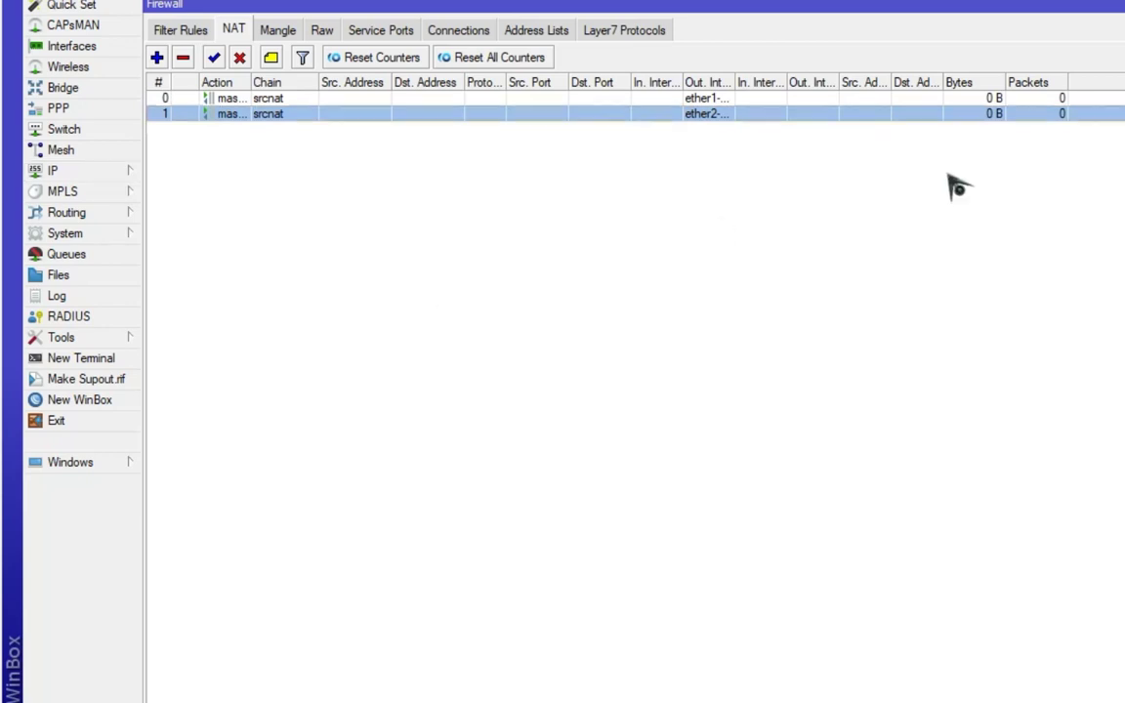
left_click(279, 30)
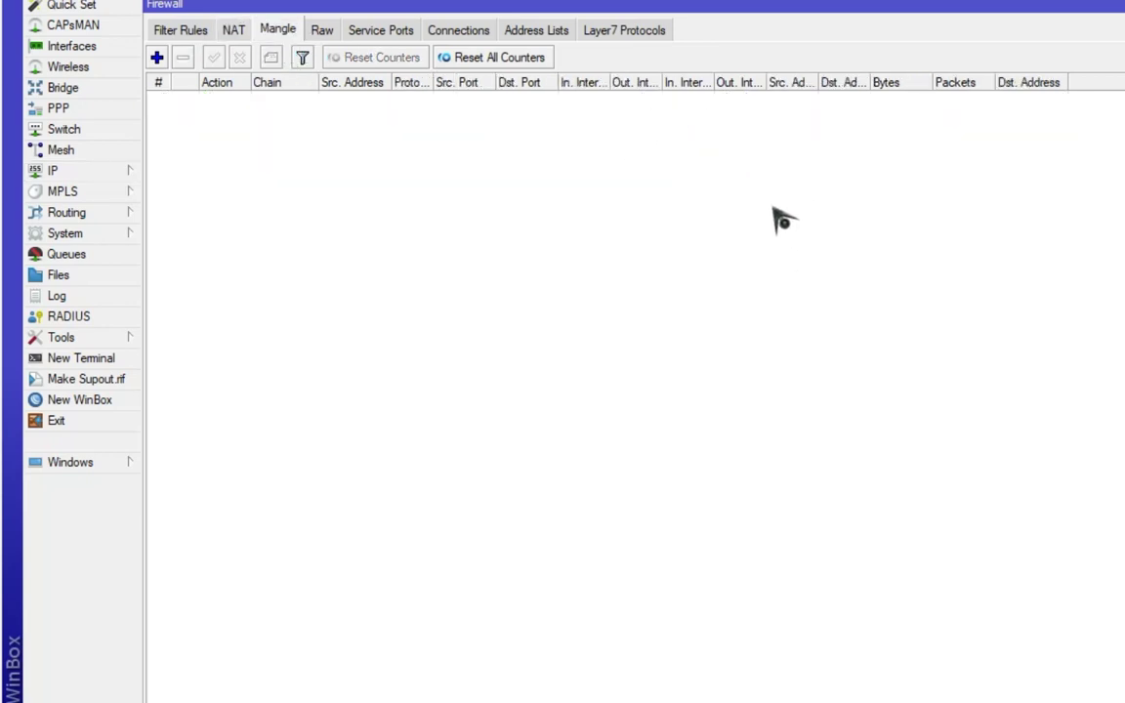
Check the IP addresses obtained by the browsing and gaming DHCP clients, and close their list
left_click(109, 170)
left_click(220, 252)
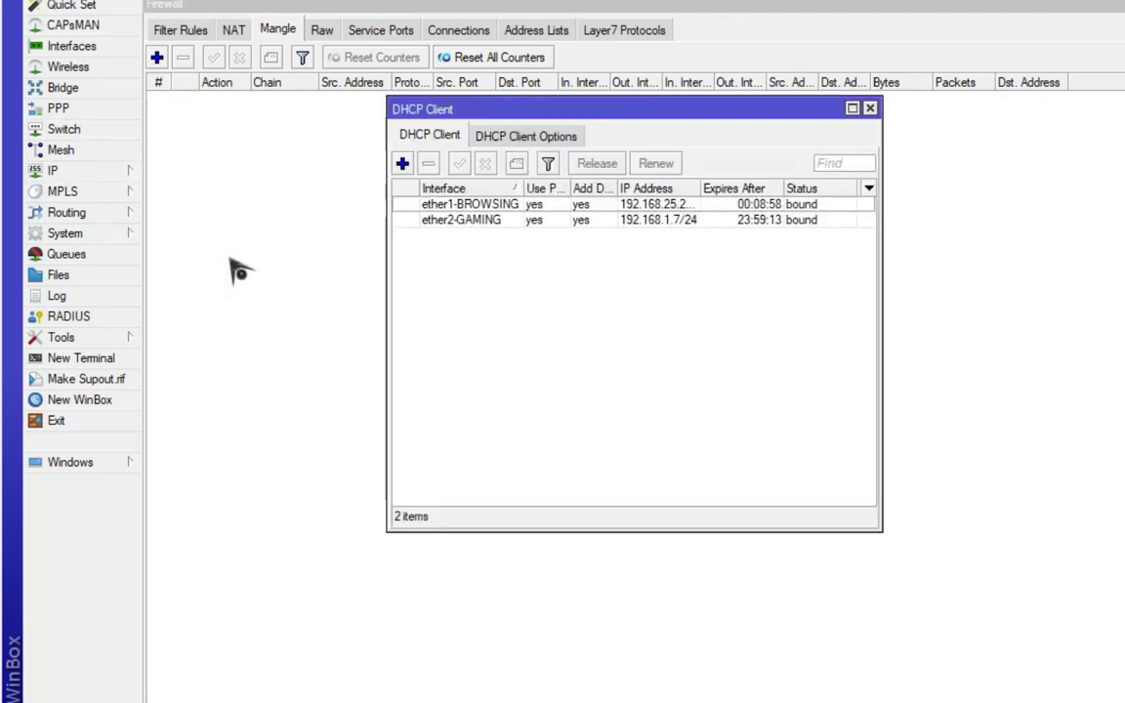
left_click(623, 206)
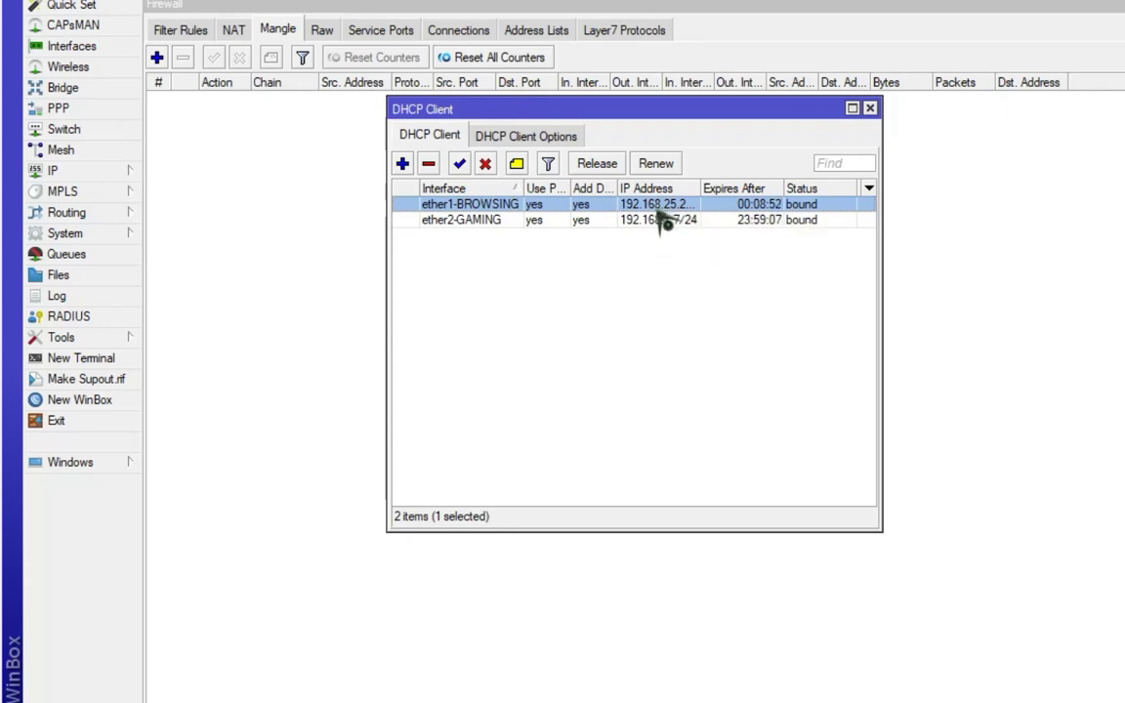
left_click(655, 221)
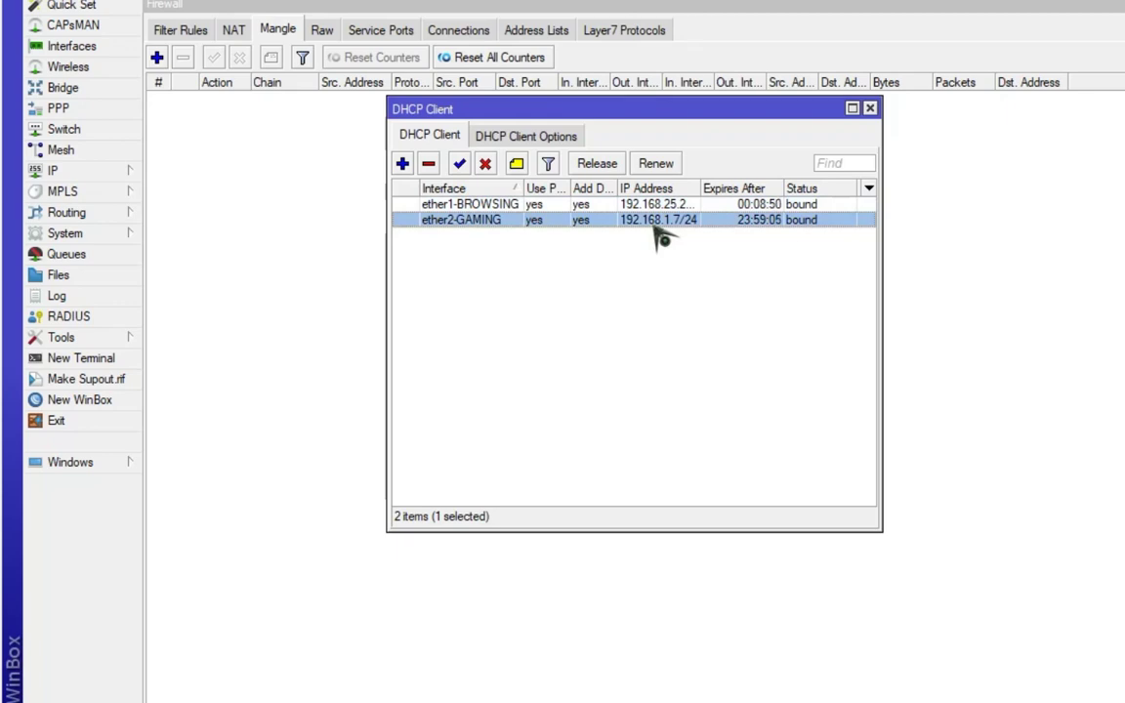
left_click(870, 108)
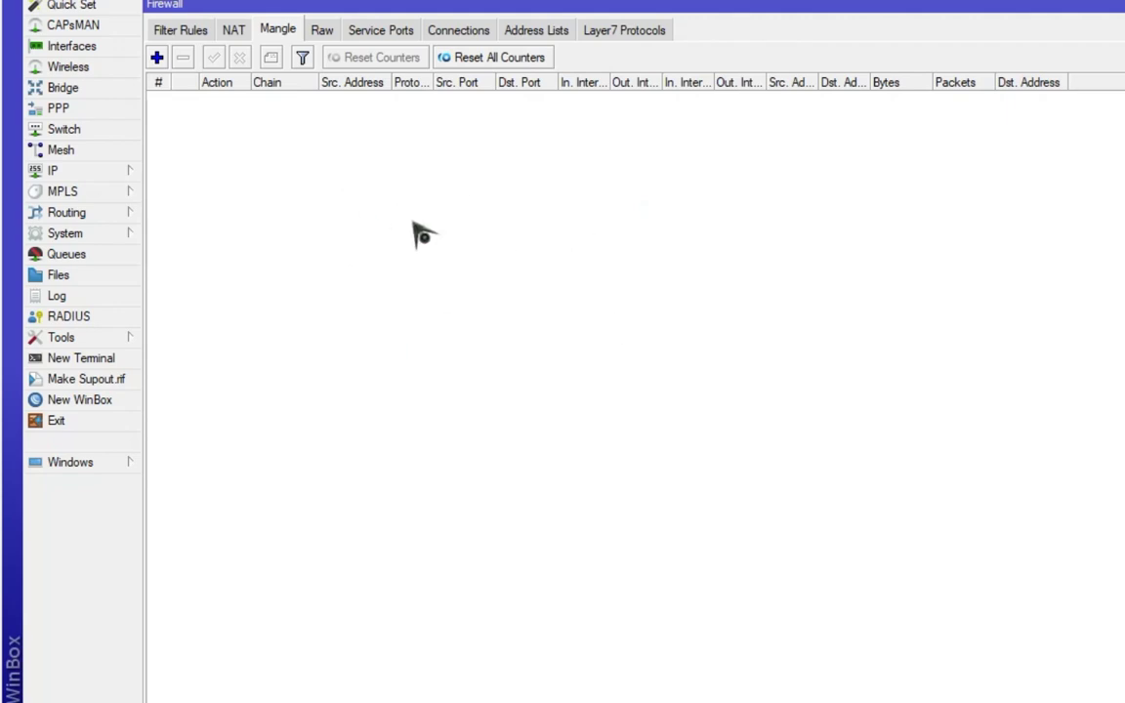
left_click(156, 57)
left_click_drag(449, 118, 561, 163)
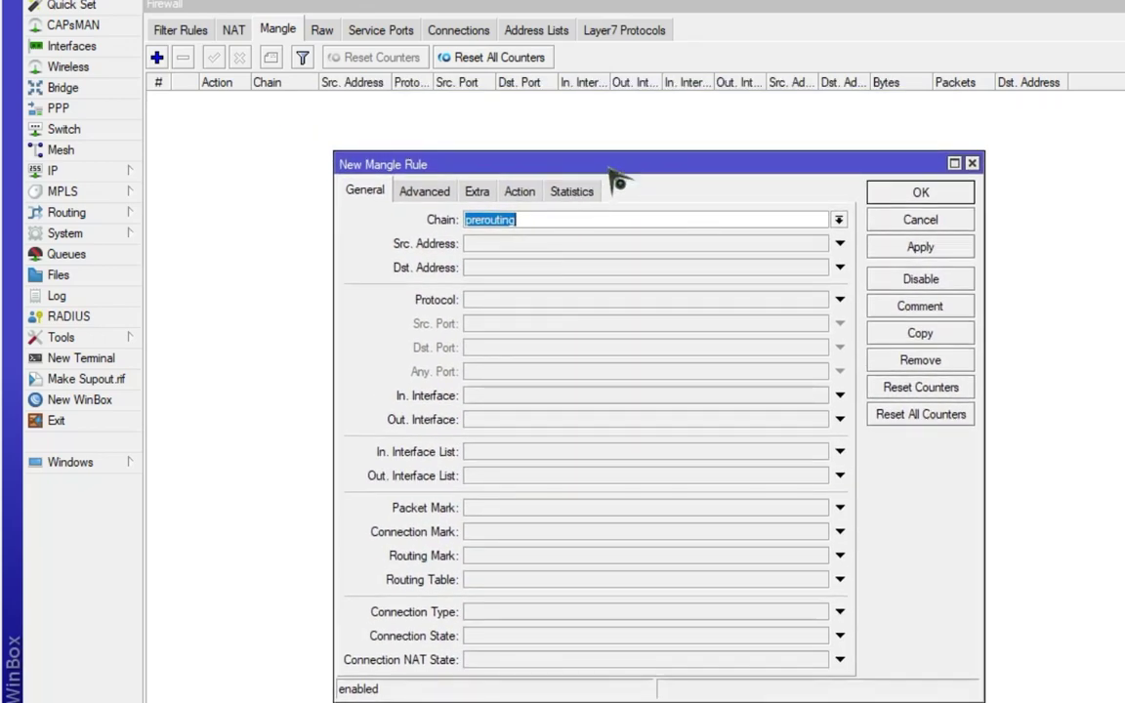
left_click_drag(866, 166, 858, 143)
left_click(964, 139)
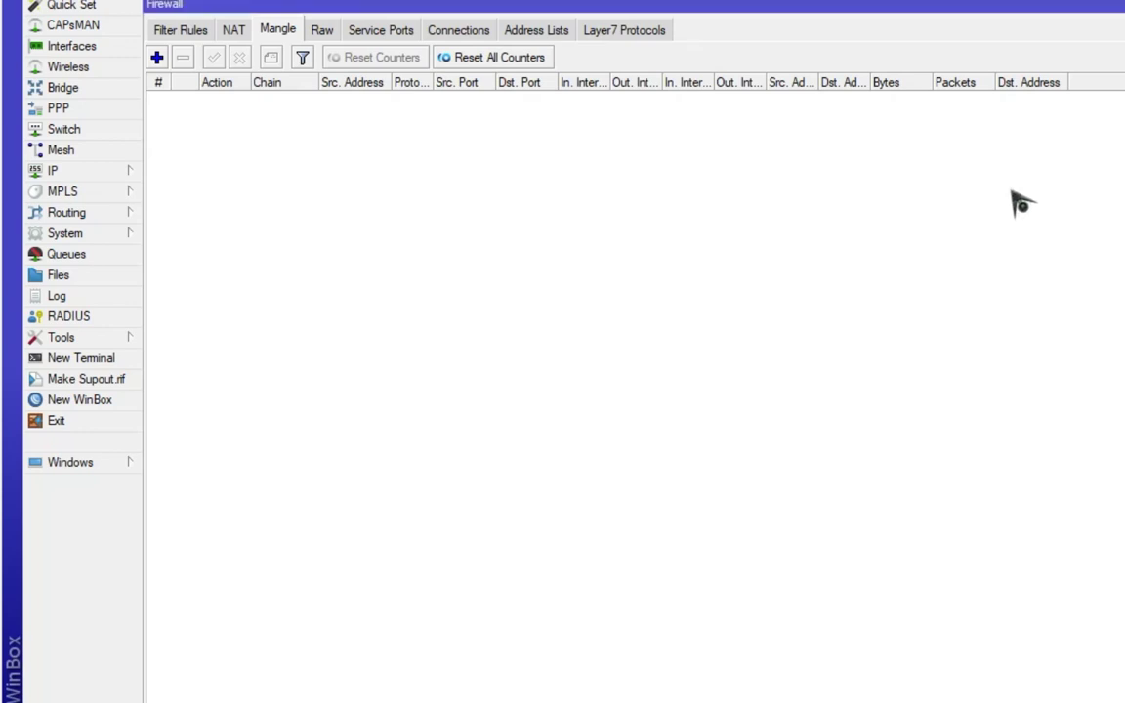
Start a new firewall address list entry and copy the bridge-LAN address from the router's IP address list
left_click(528, 32)
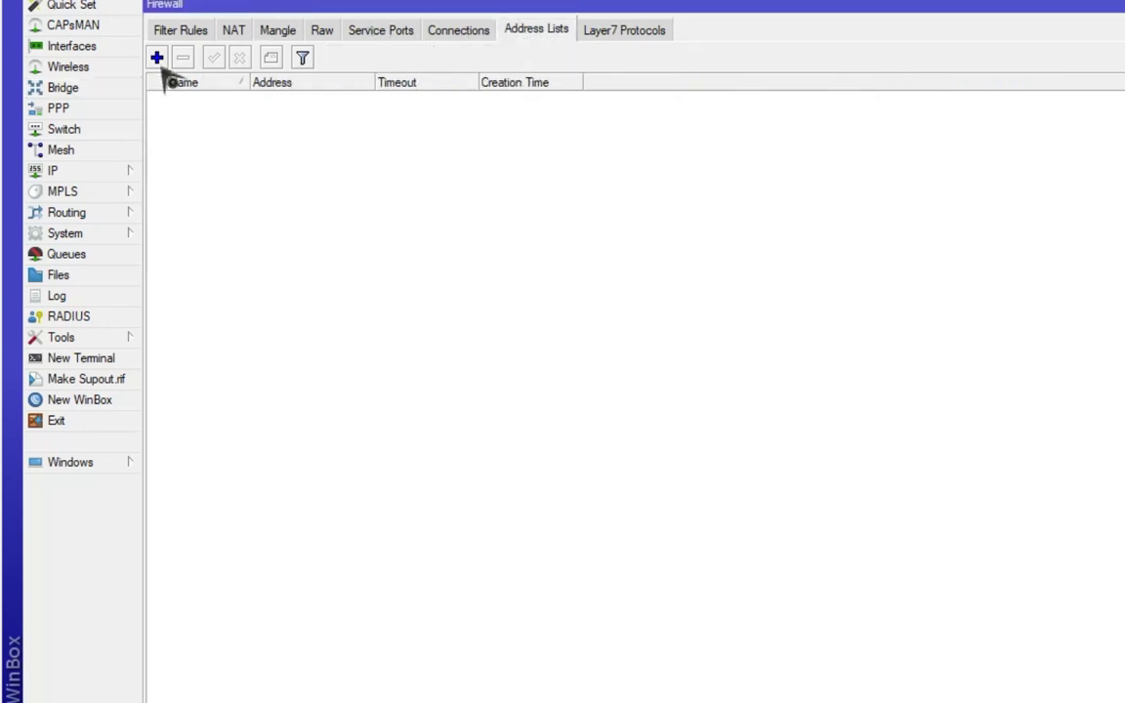
left_click(158, 59)
left_click_drag(703, 295, 385, 138)
left_click(116, 170)
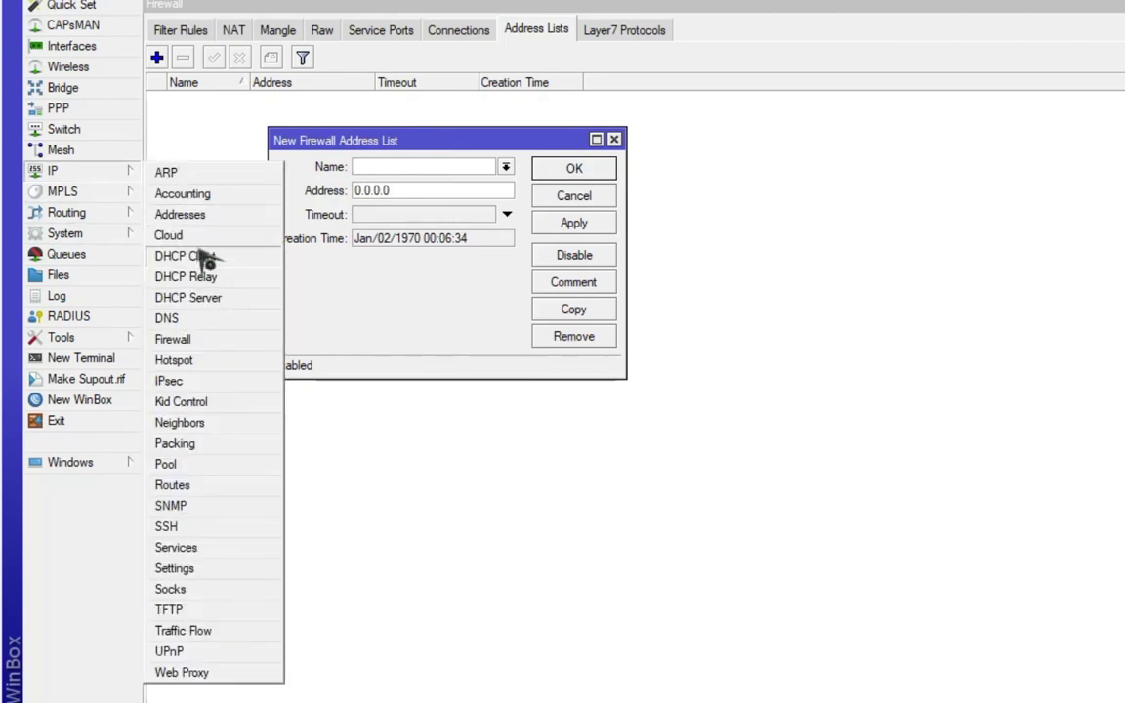
left_click(200, 213)
double_click(842, 318)
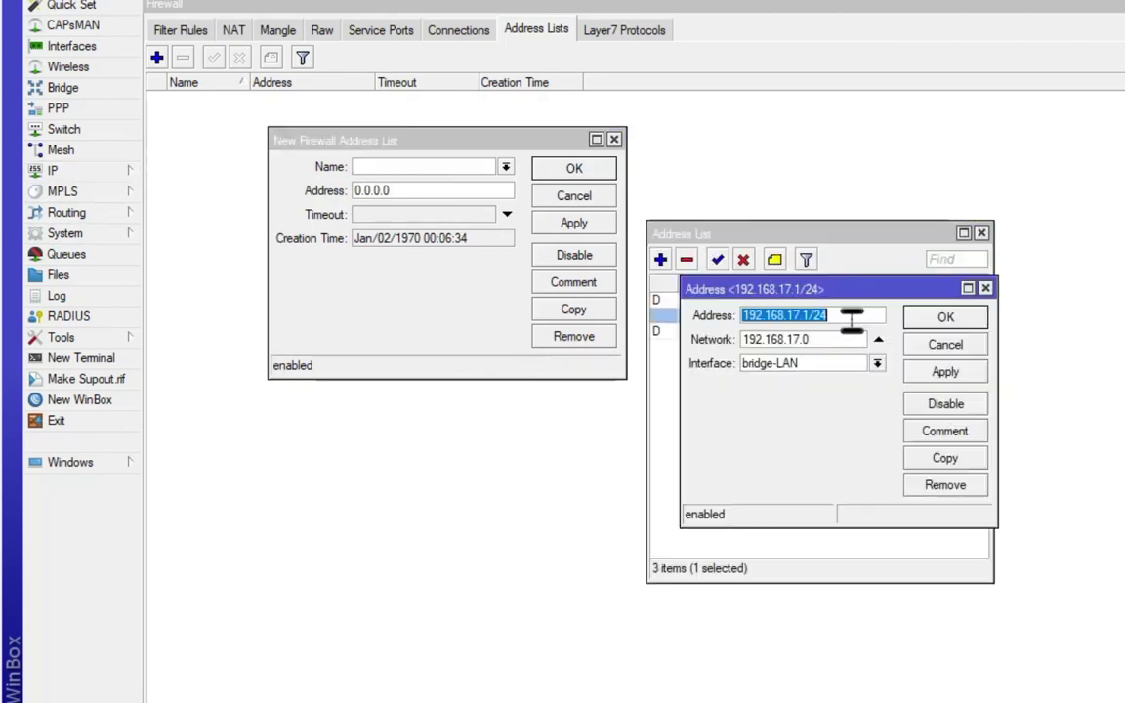
right_click(799, 318)
left_click(808, 357)
left_click(937, 333)
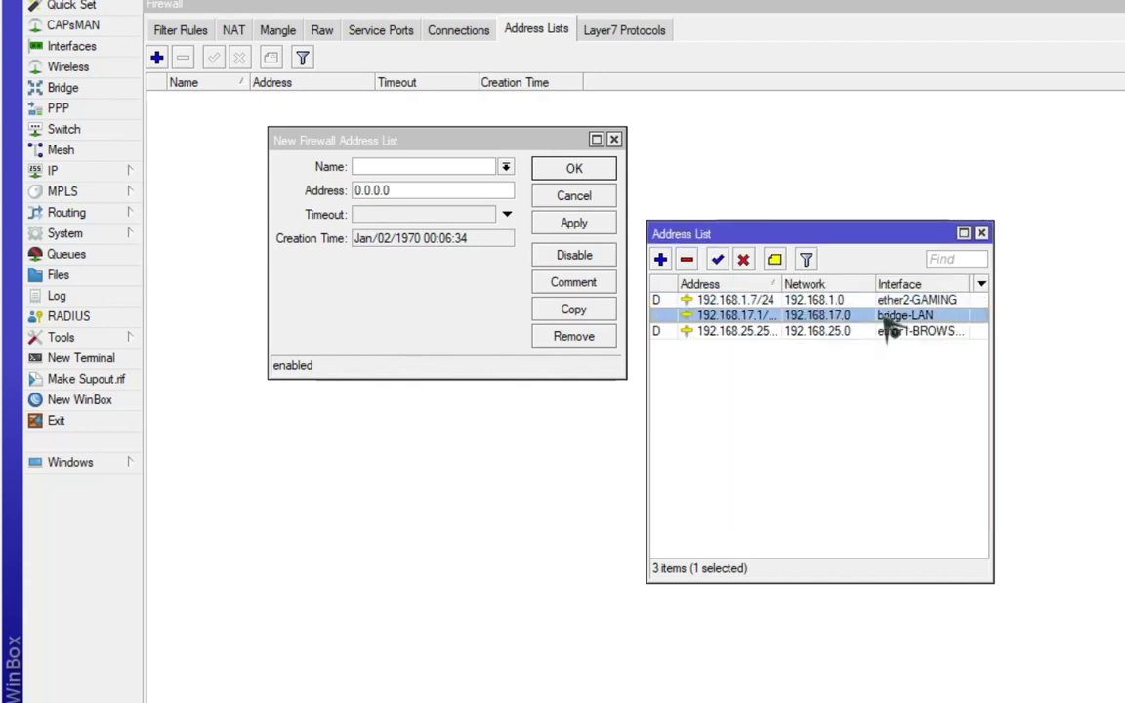
left_click(981, 233)
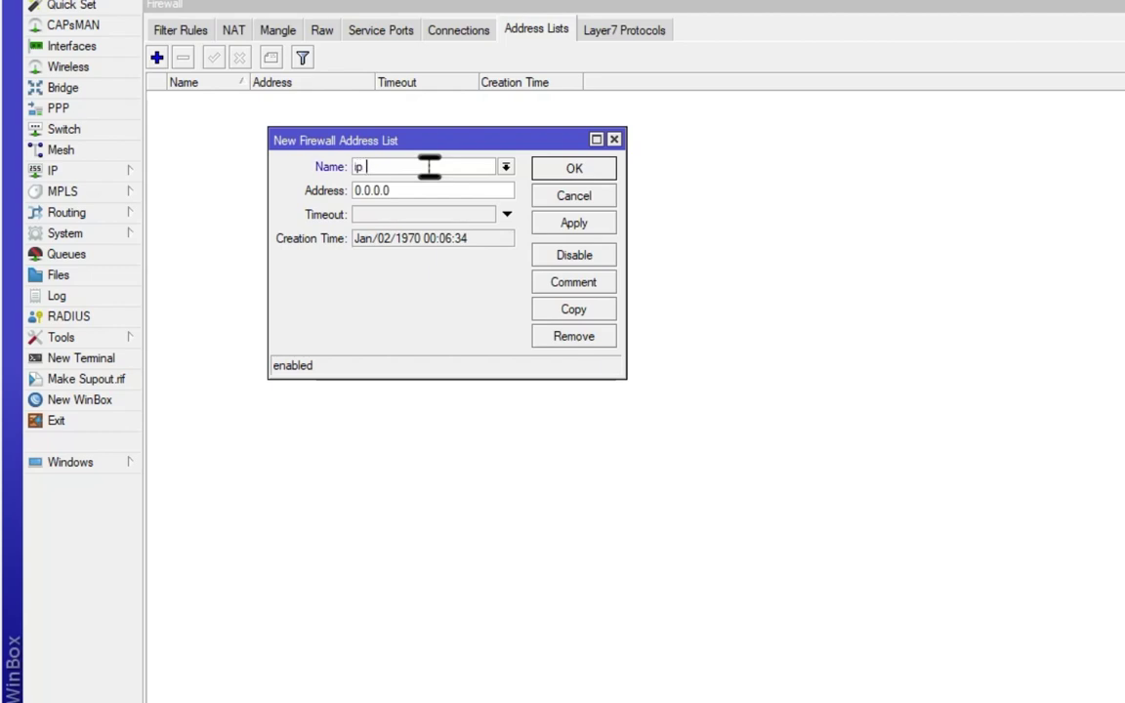
Name the new firewall address list entry ip add, set its address to 192.168.17.0/24, and save it
double_click(395, 190)
right_click(398, 195)
left_click(479, 253)
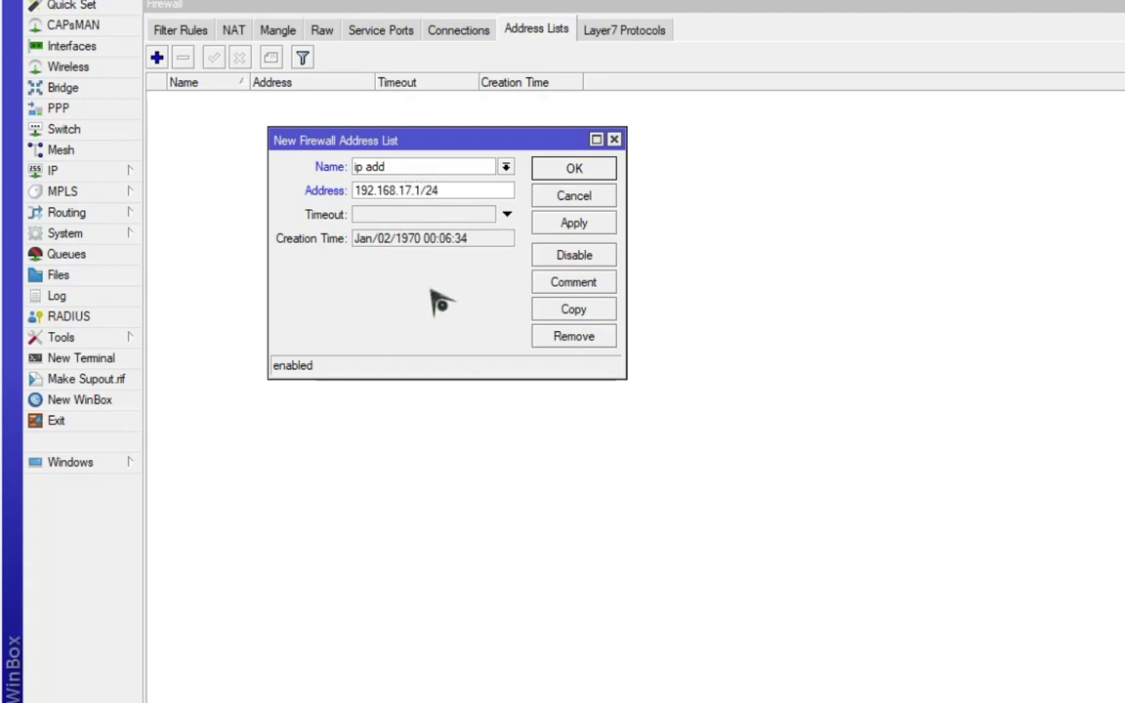
type("0")
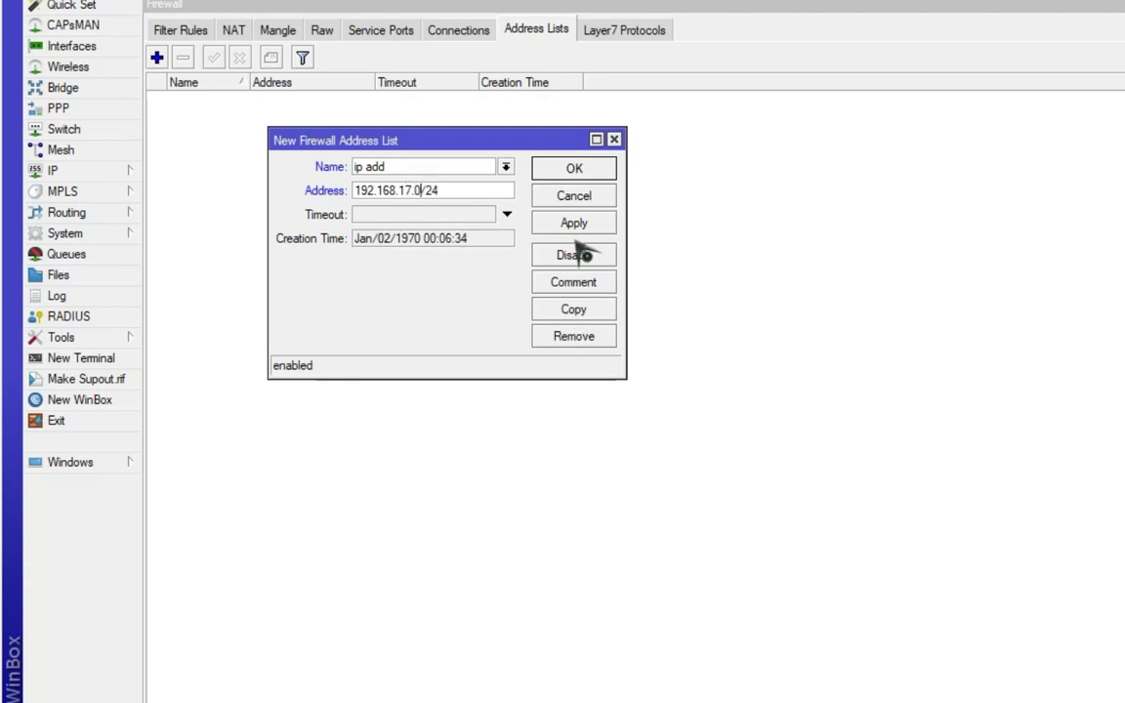
left_click(577, 224)
left_click(592, 172)
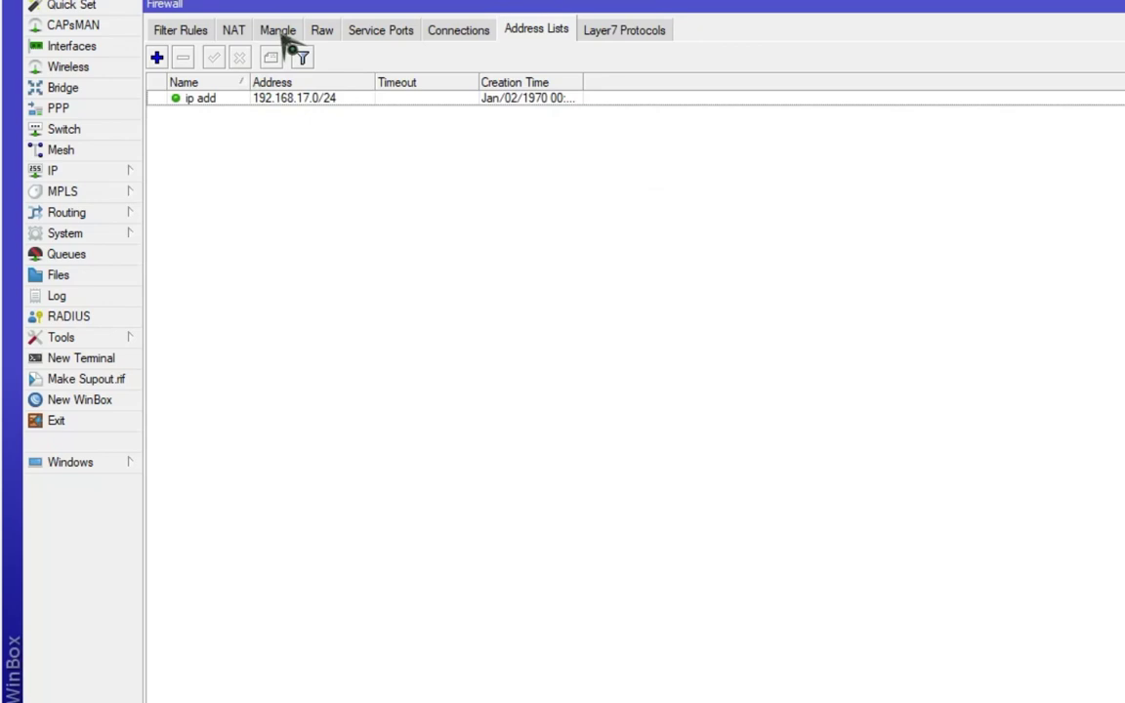
left_click(312, 101)
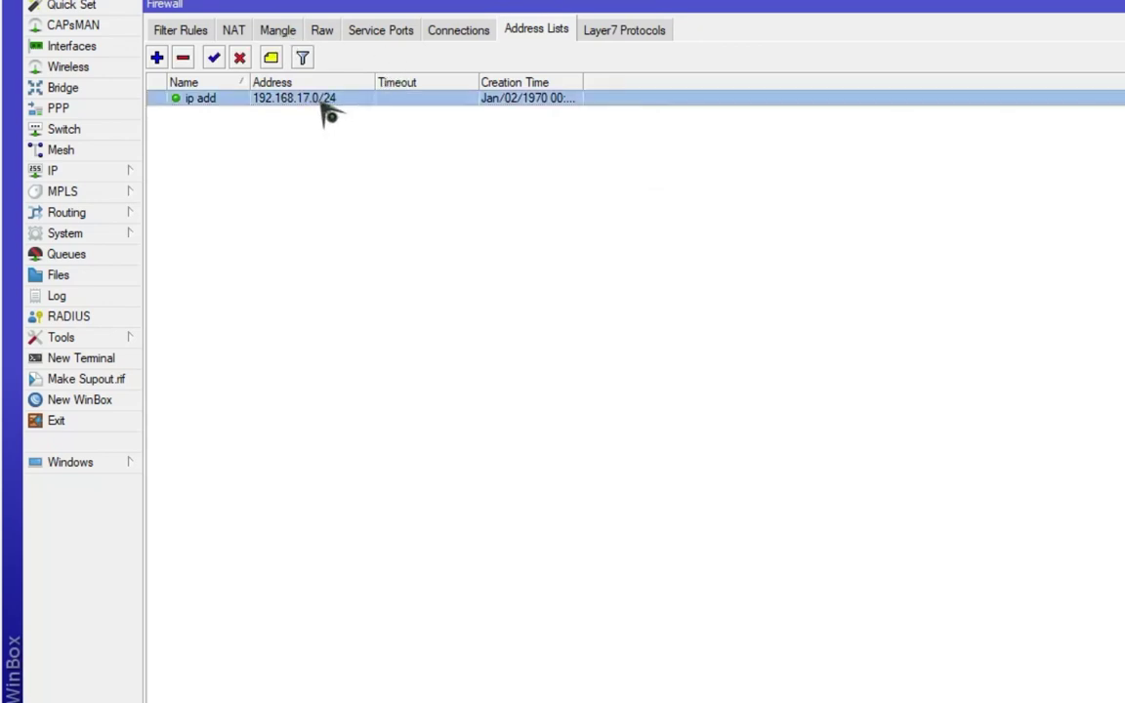
double_click(325, 106)
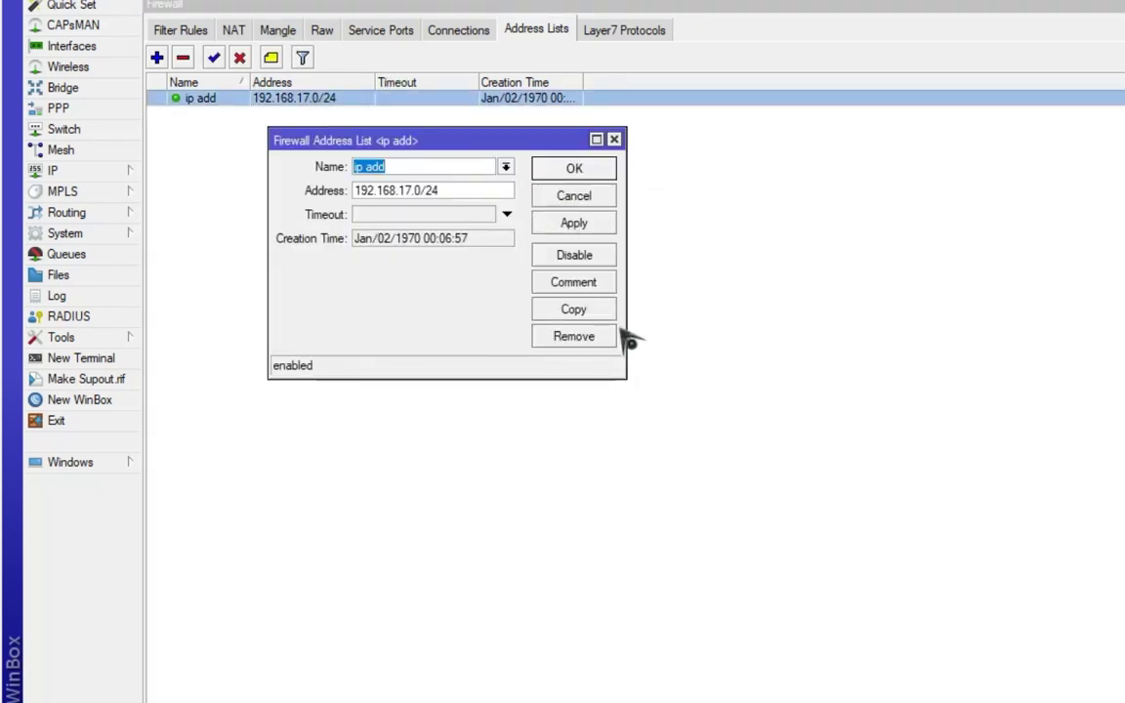
left_click(574, 310)
left_click(435, 214)
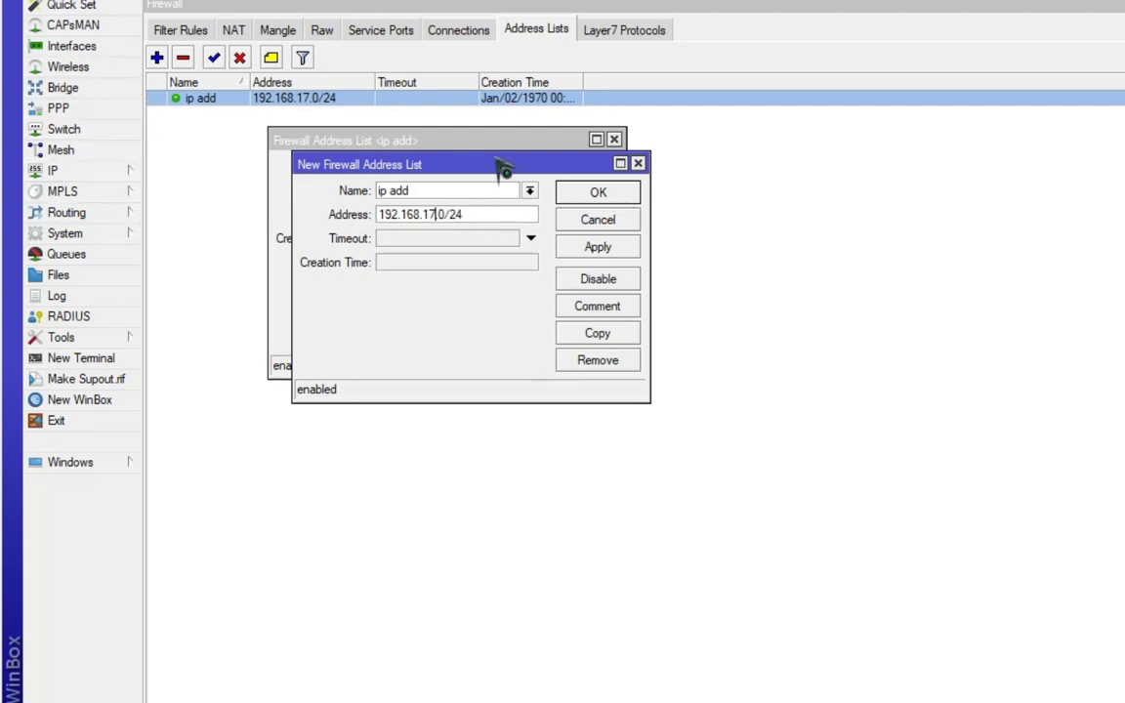
left_click(637, 163)
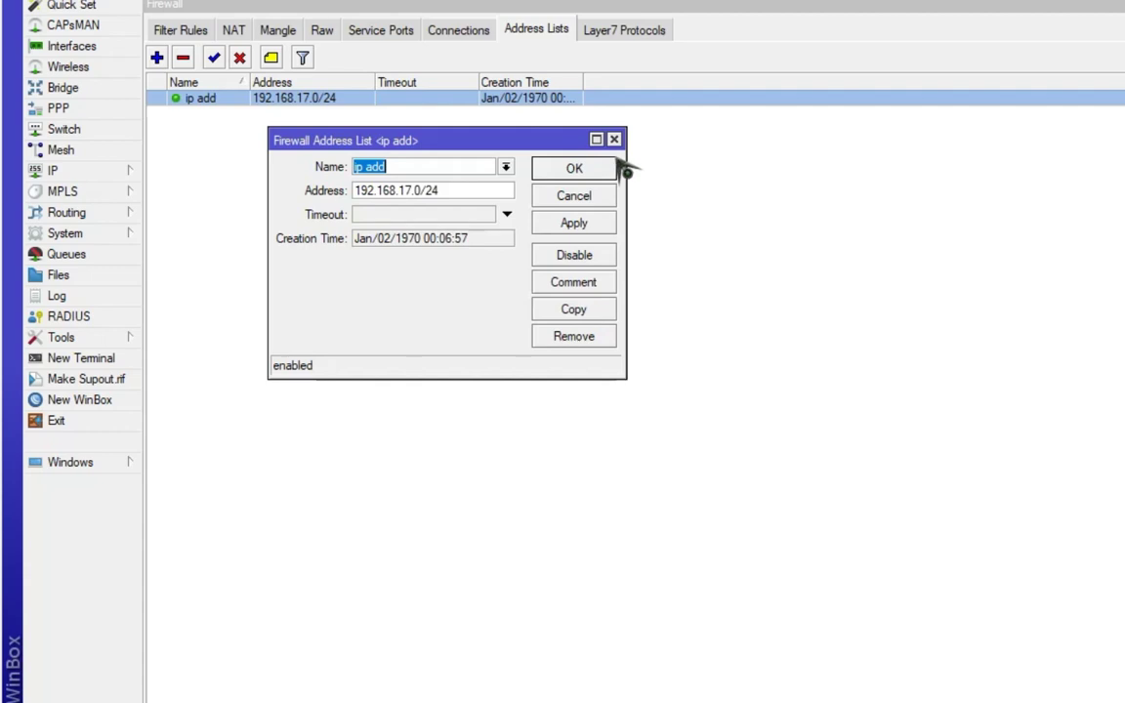
left_click(613, 141)
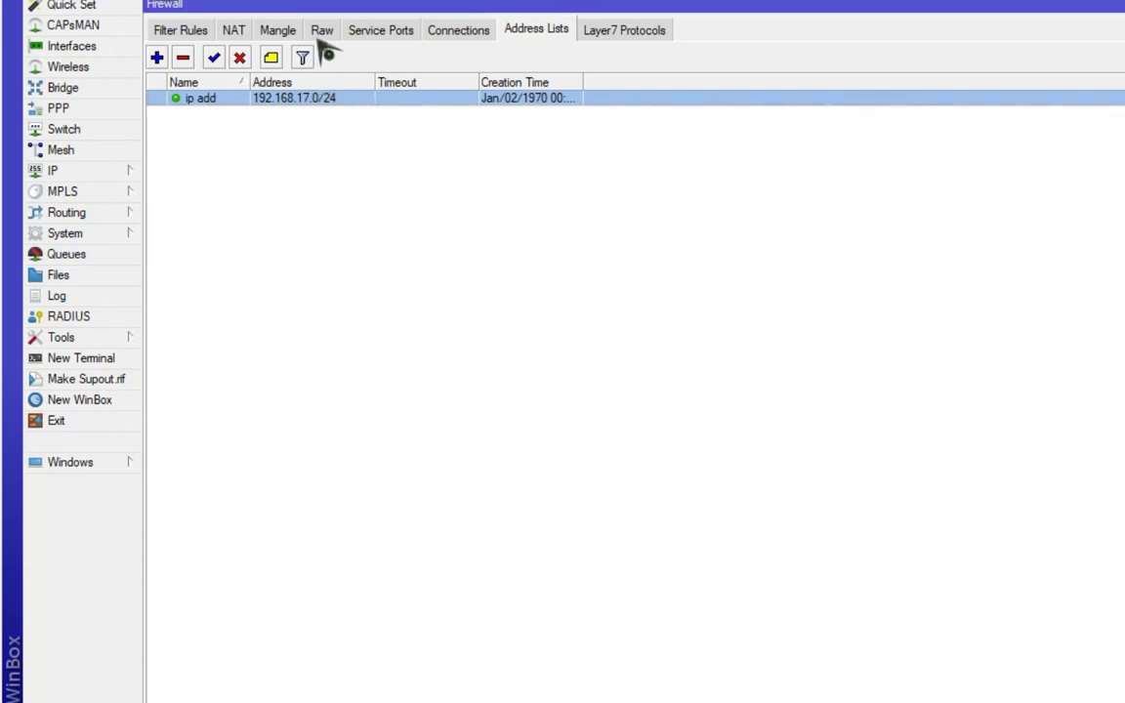
Start a new firewall mangle rule in the prerouting chain and set its source address list to ip add
left_click(283, 30)
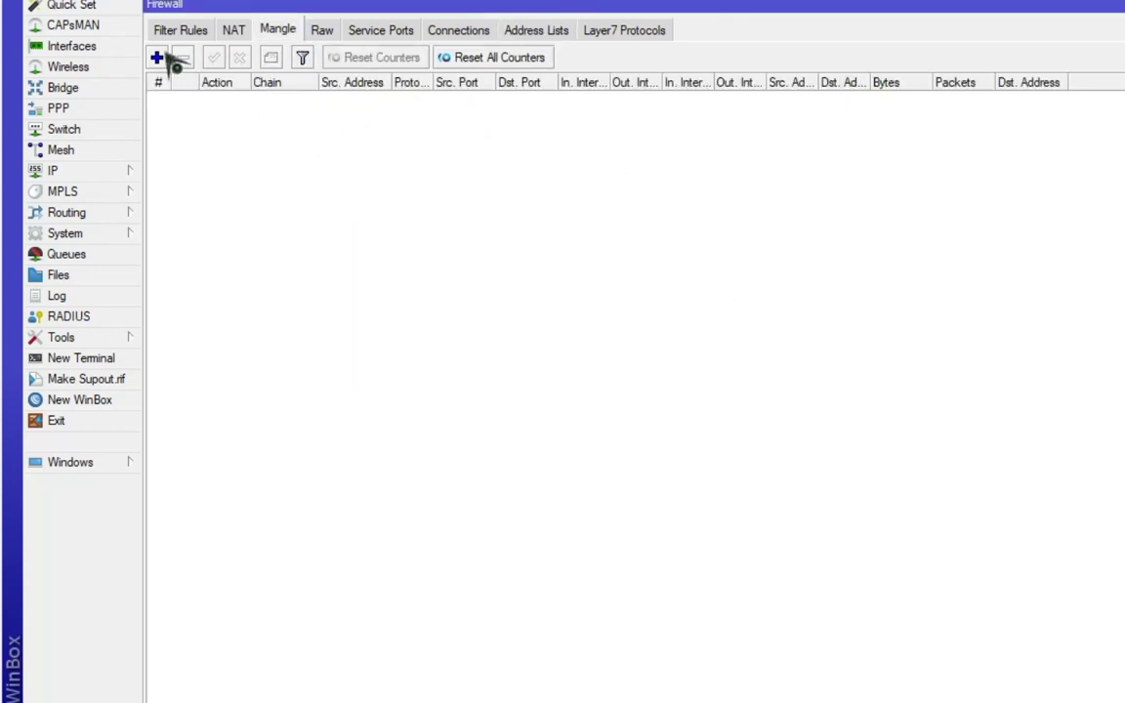
left_click(157, 58)
left_click_drag(727, 146, 776, 149)
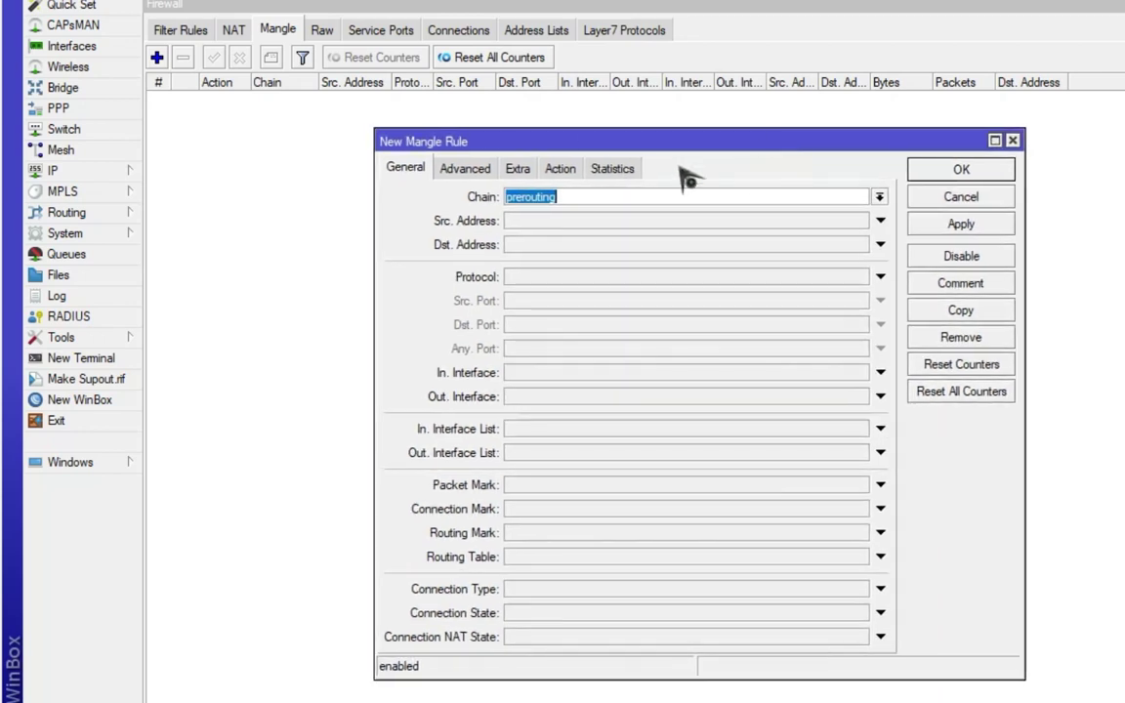
left_click(466, 169)
left_click(576, 197)
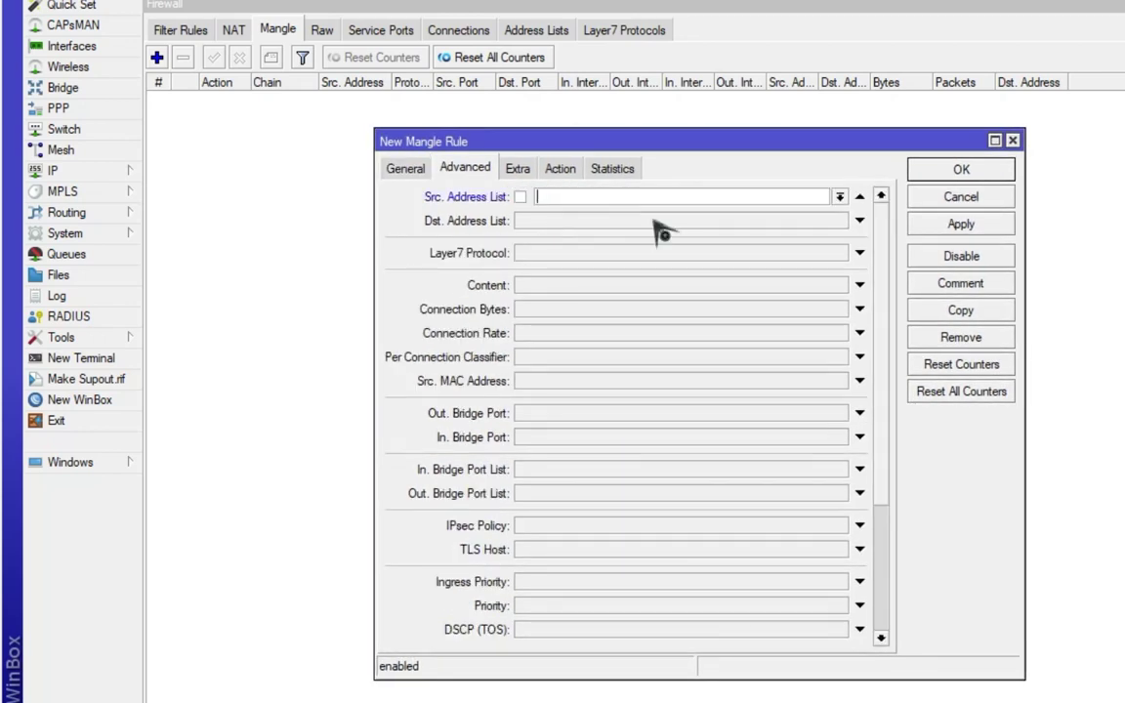
left_click(839, 196)
left_click(765, 216)
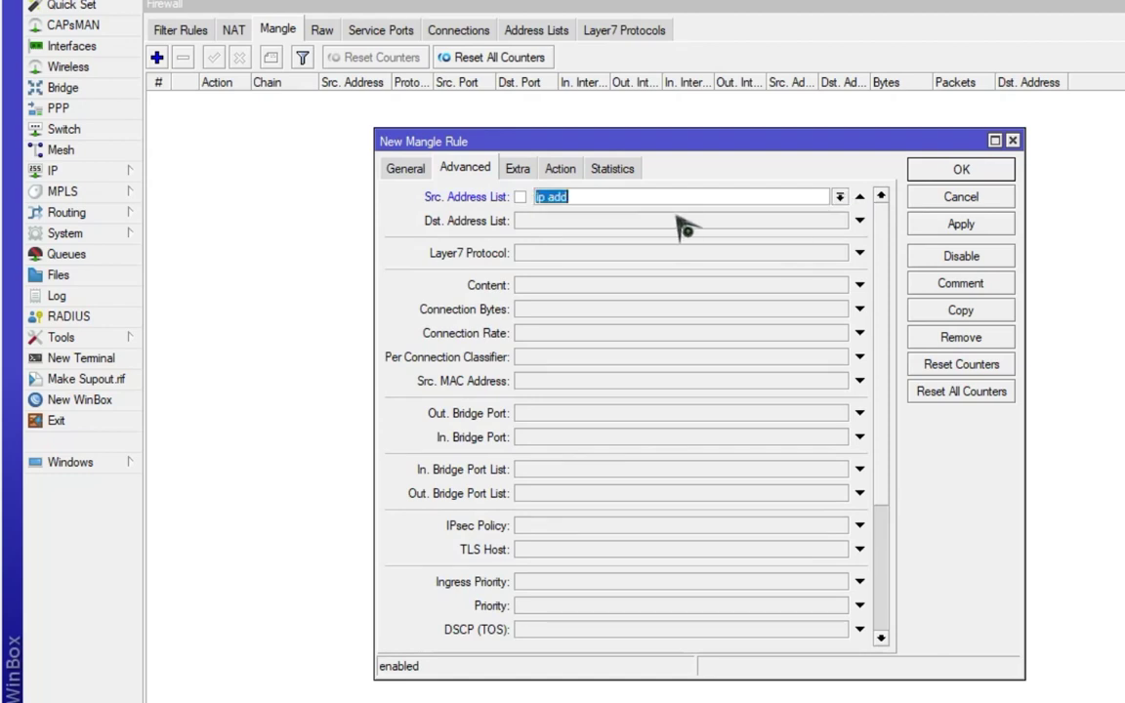
Match protocol 6 (tcp) with destination ports 80,443 in the new mangle rule
left_click(406, 170)
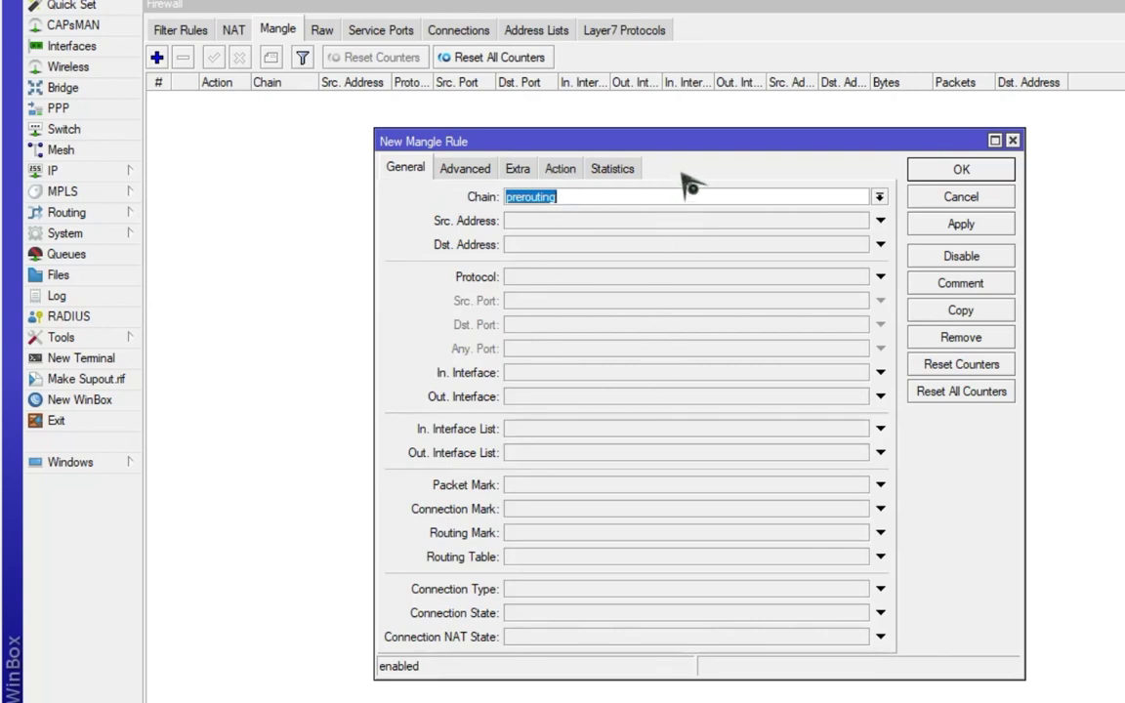
left_click_drag(723, 143, 624, 137)
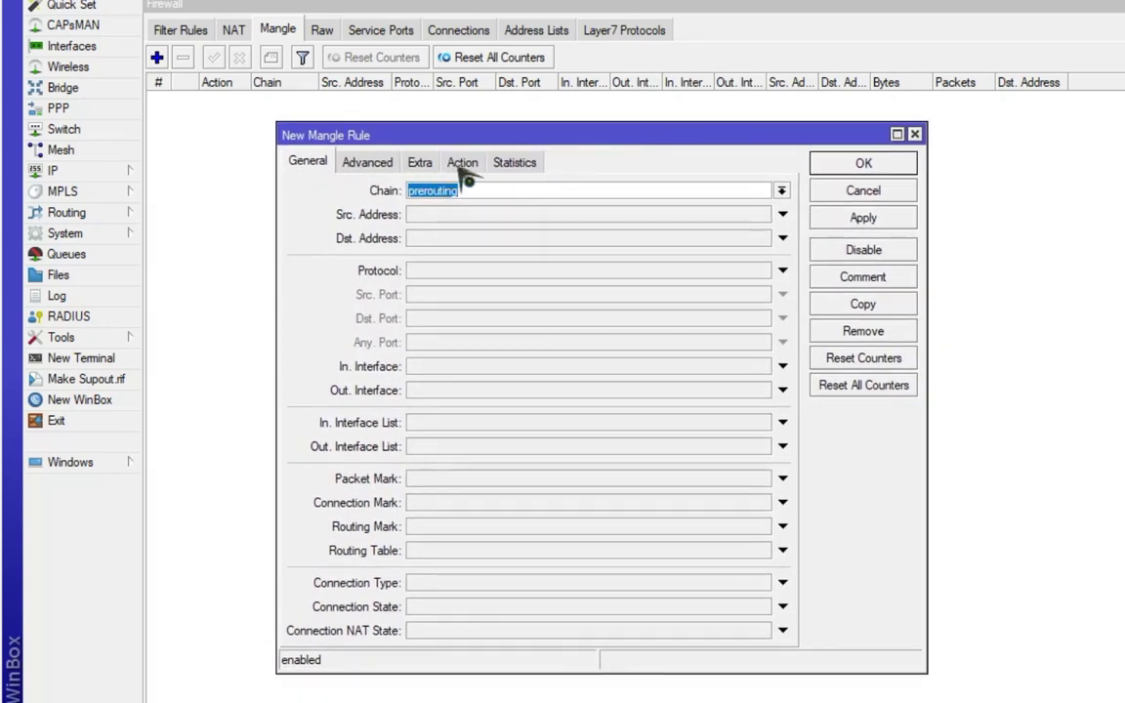
left_click(448, 273)
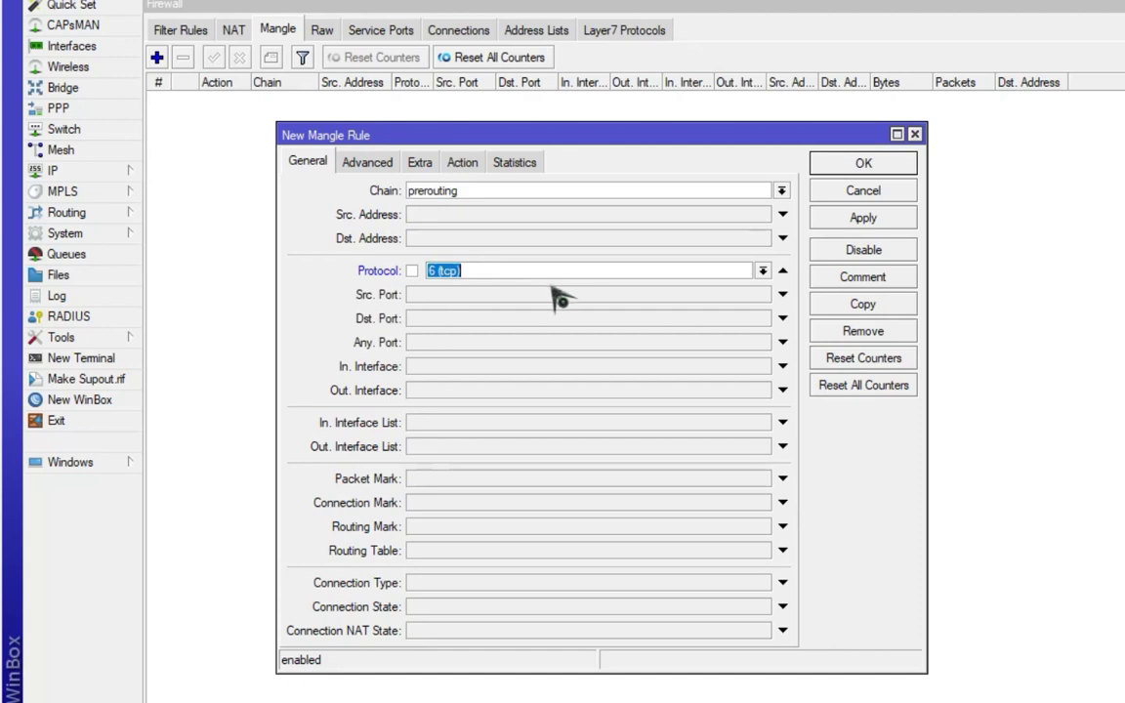
left_click(459, 318)
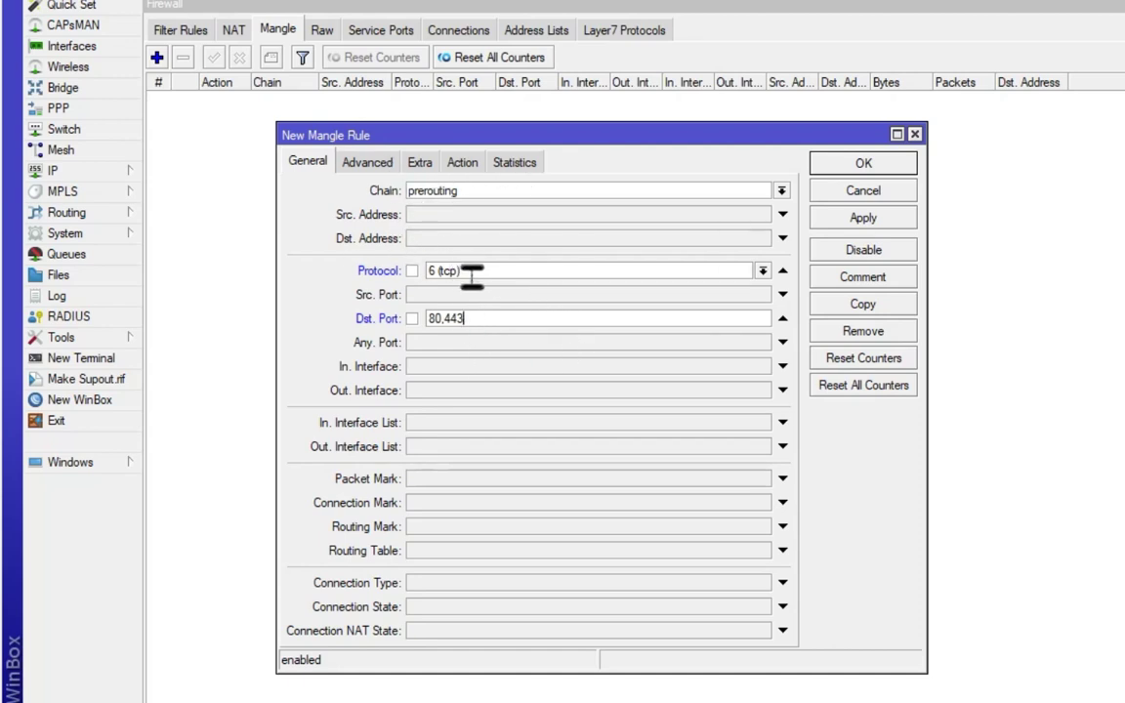
Set the TCP mangle rule's action to mark routing with the new routing mark all con
left_click(461, 164)
left_click(308, 162)
left_click(459, 162)
left_click(483, 191)
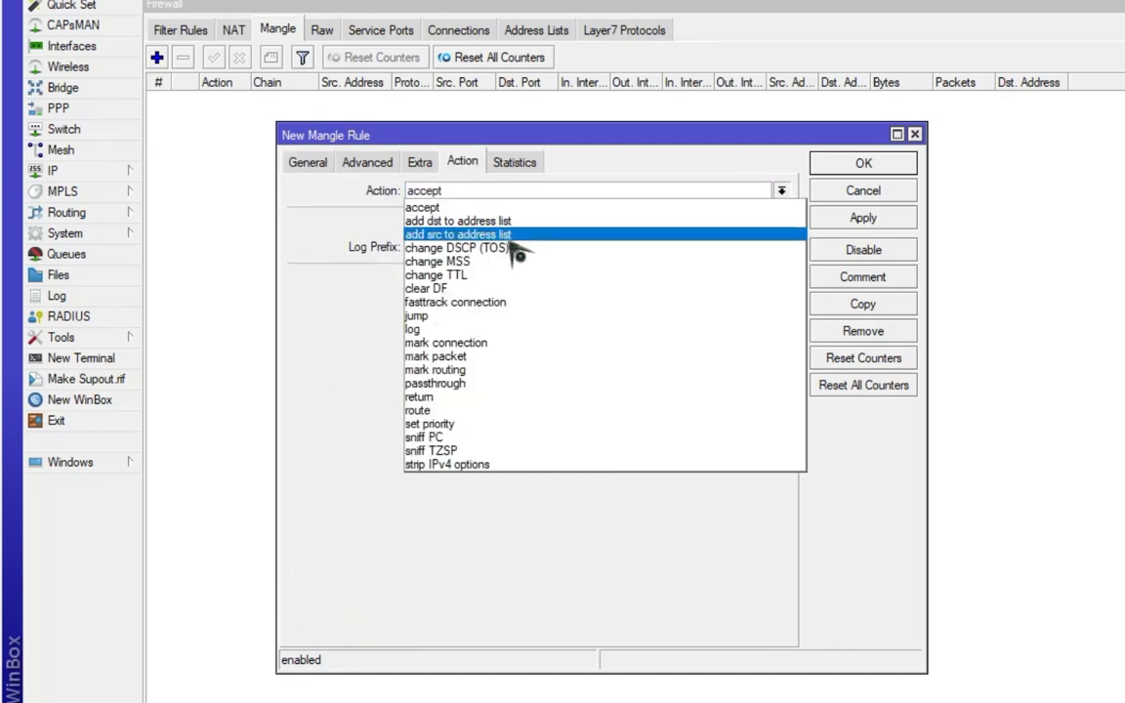
left_click(493, 370)
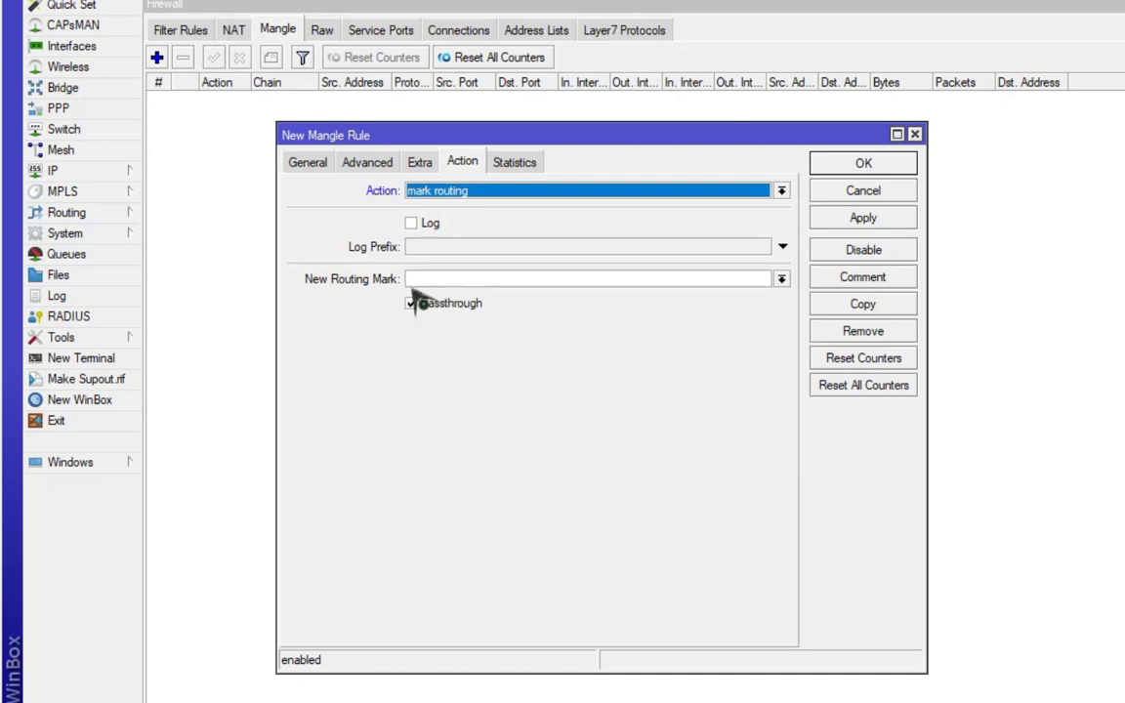
left_click(440, 282)
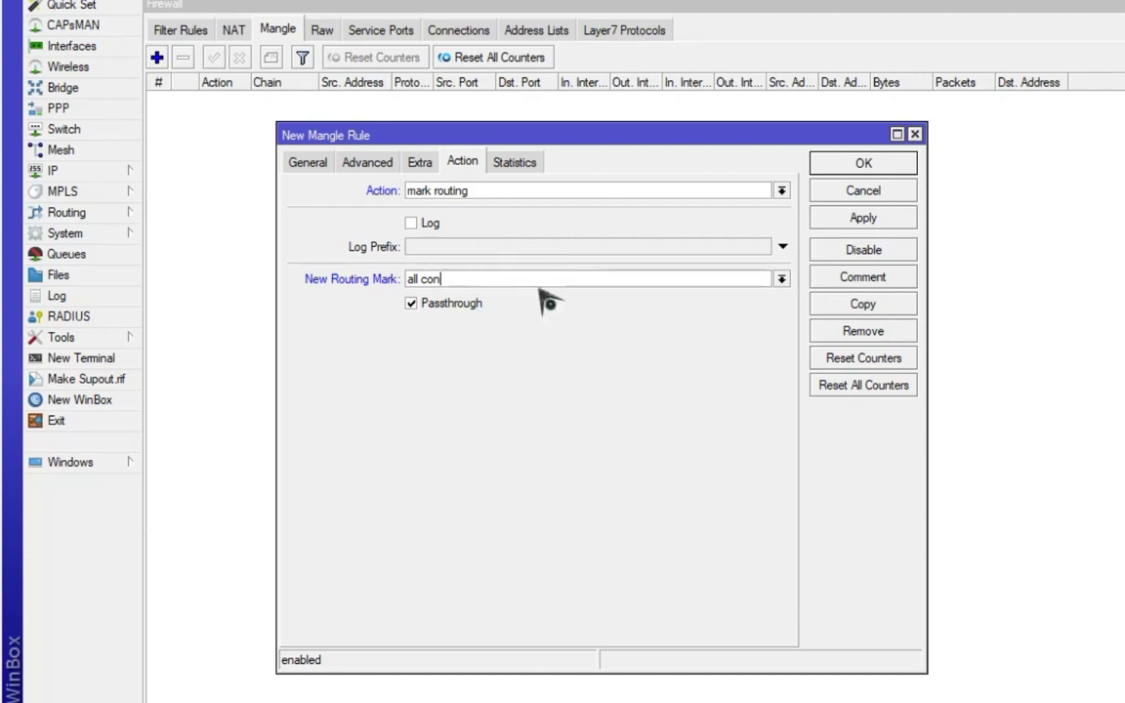
Copy the routing mark text into the TCP mangle rule's comment as all con, and save the rule
left_click_drag(539, 282, 420, 291)
right_click(420, 291)
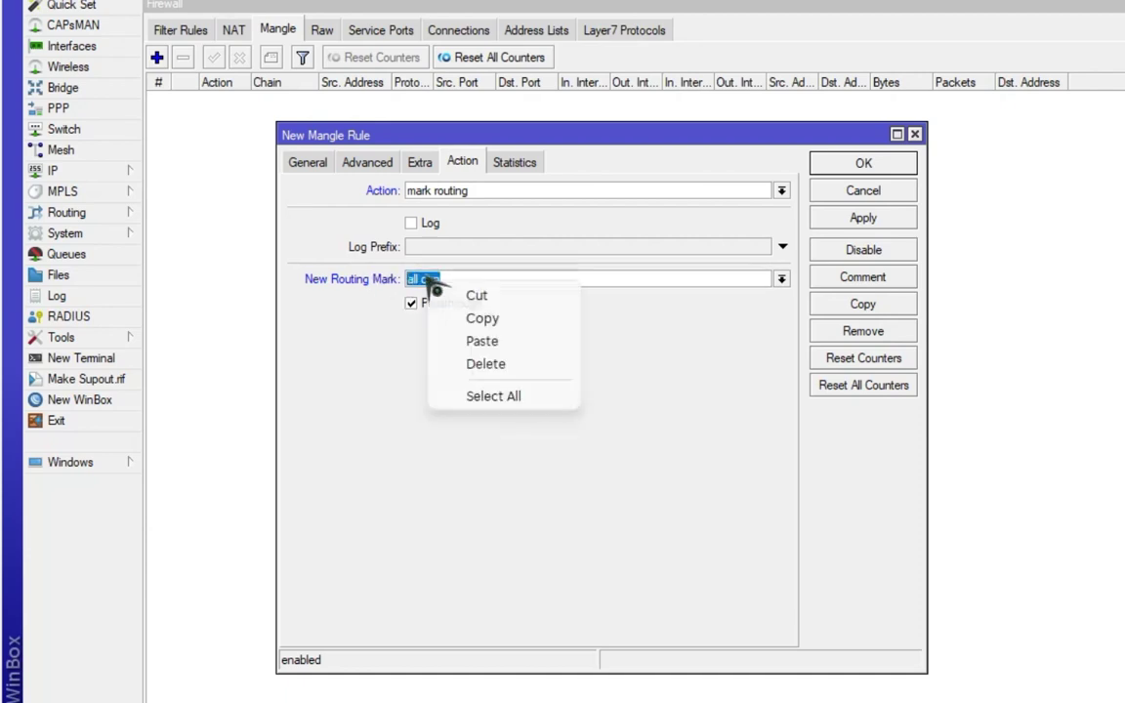
left_click(490, 317)
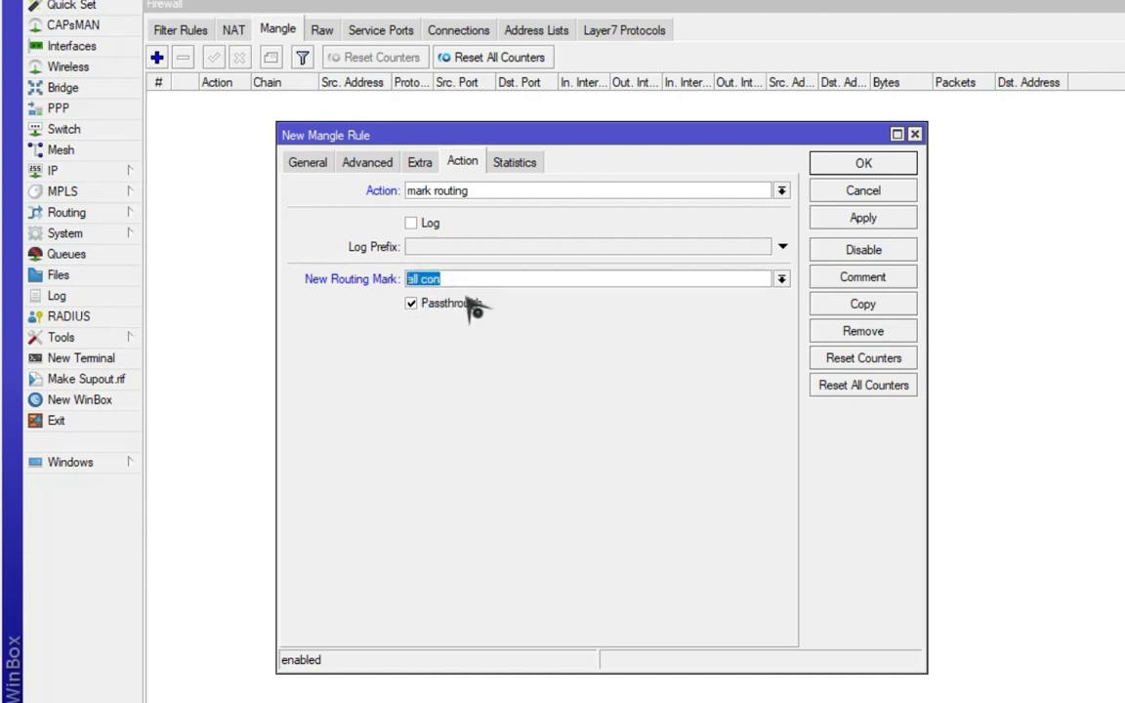
left_click(862, 277)
right_click(786, 388)
left_click(792, 485)
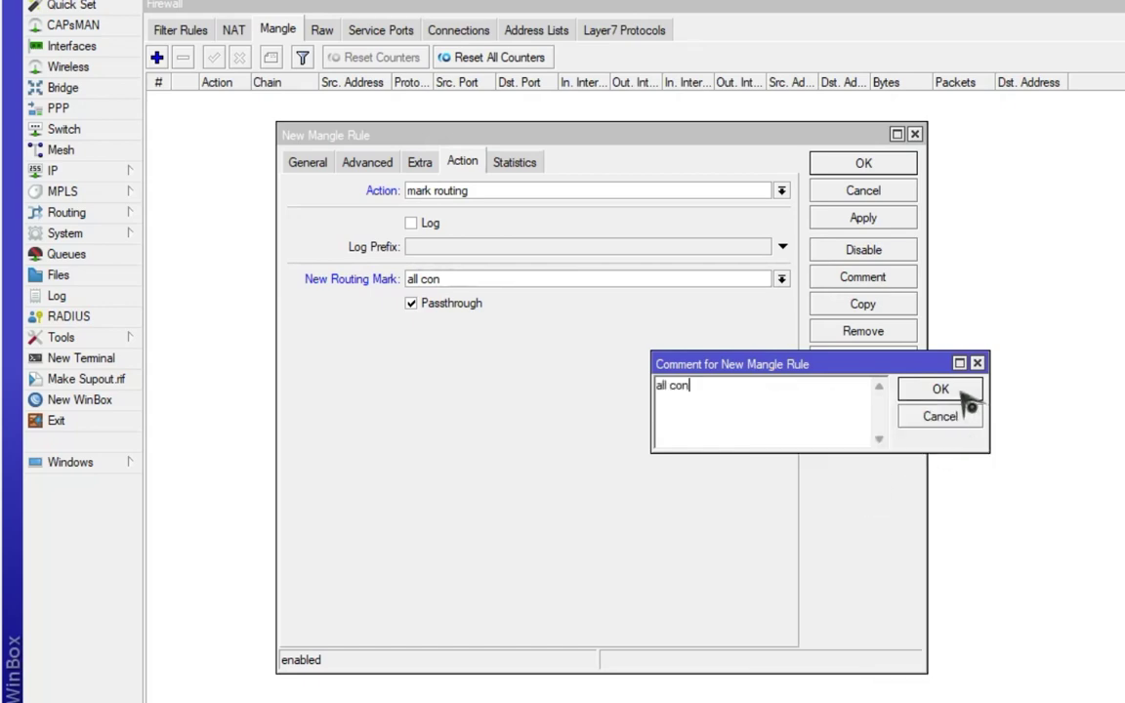
left_click(966, 399)
left_click(352, 162)
left_click(288, 162)
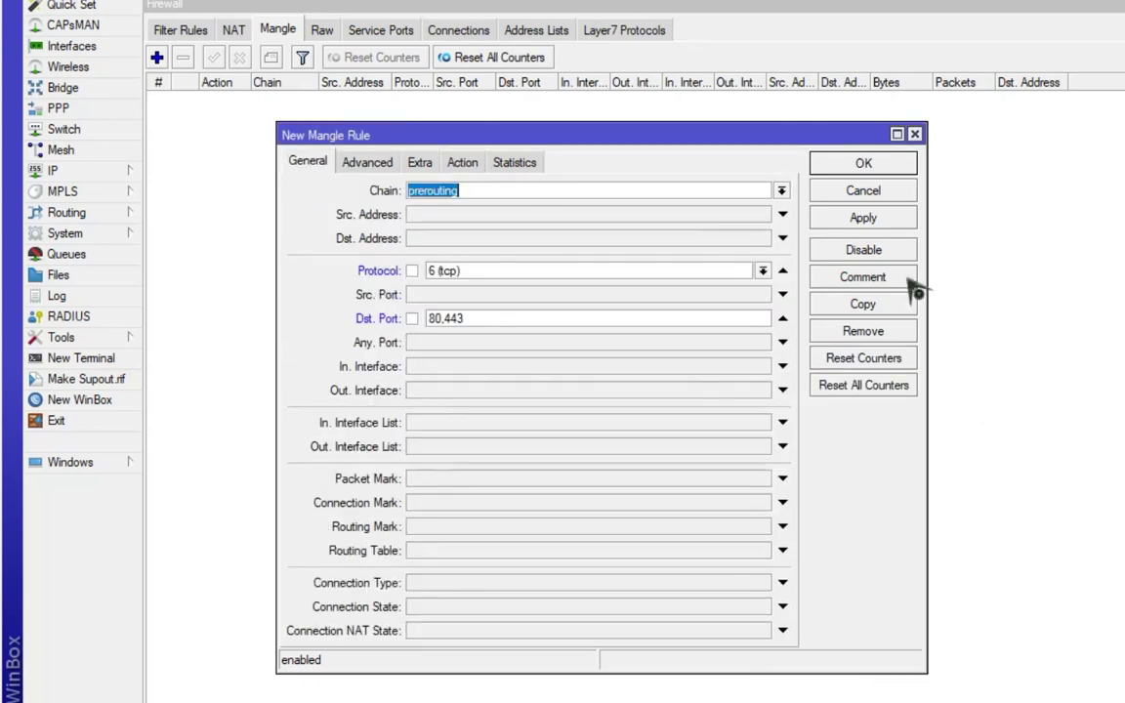
left_click(886, 219)
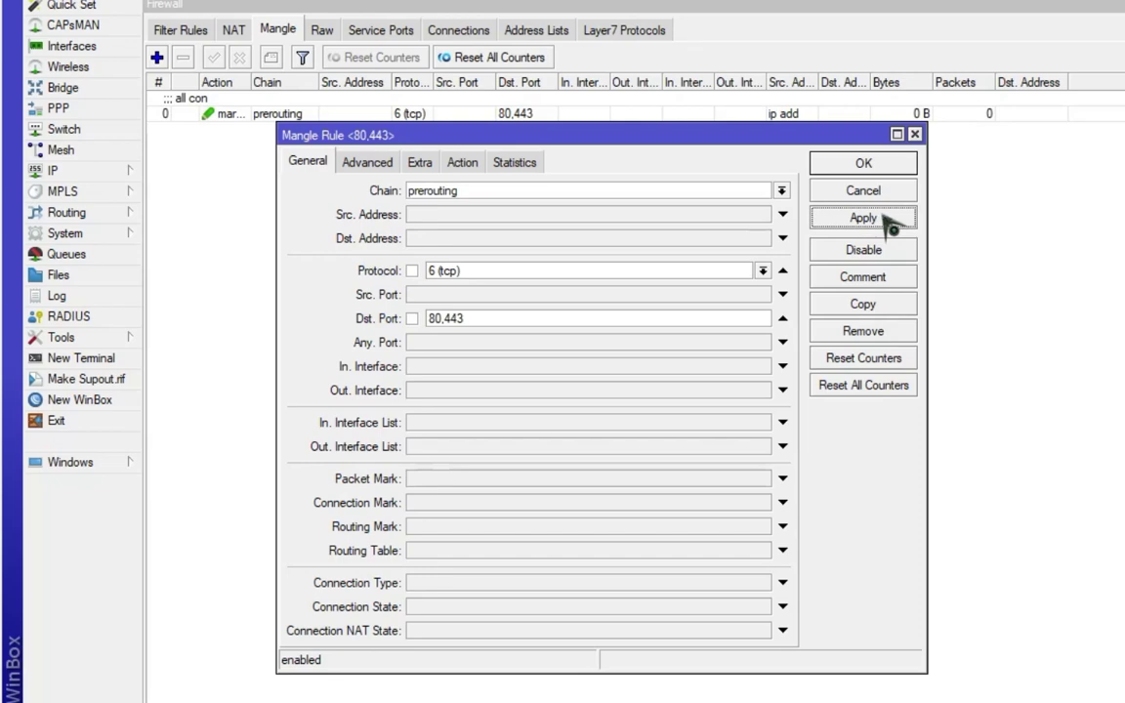
left_click(863, 164)
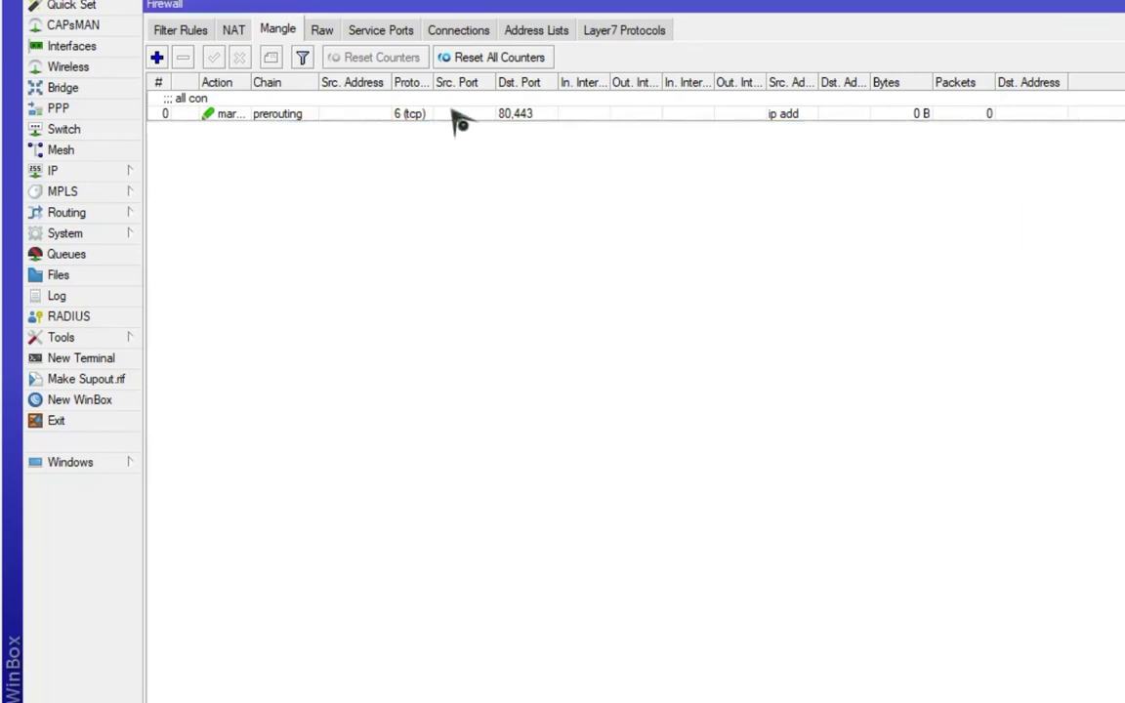
Start a second prerouting mangle rule matching protocol udp with destination ports 80,443
left_click(156, 57)
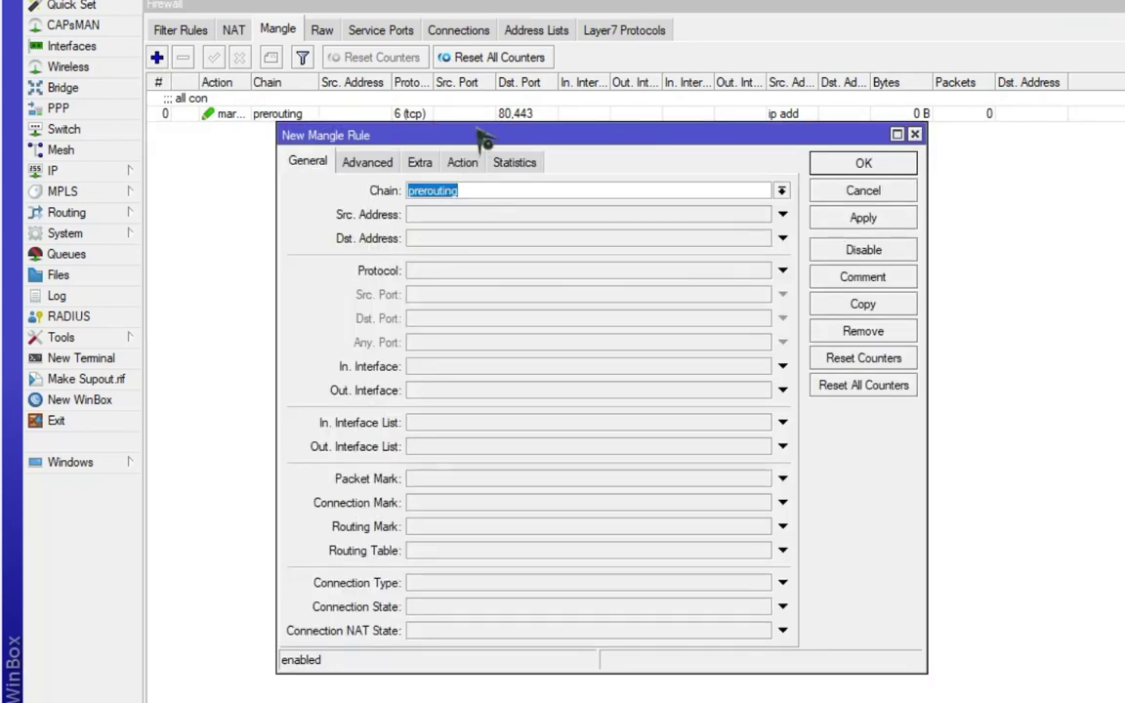
left_click_drag(477, 138, 654, 164)
left_click(673, 304)
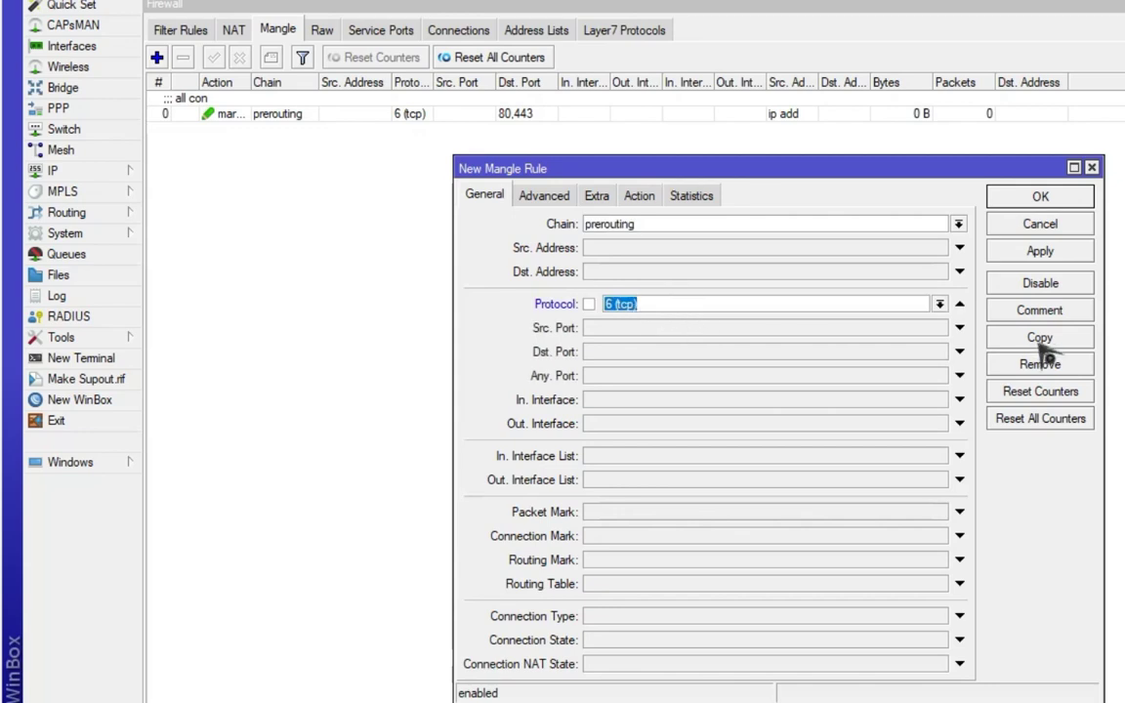
left_click(940, 305)
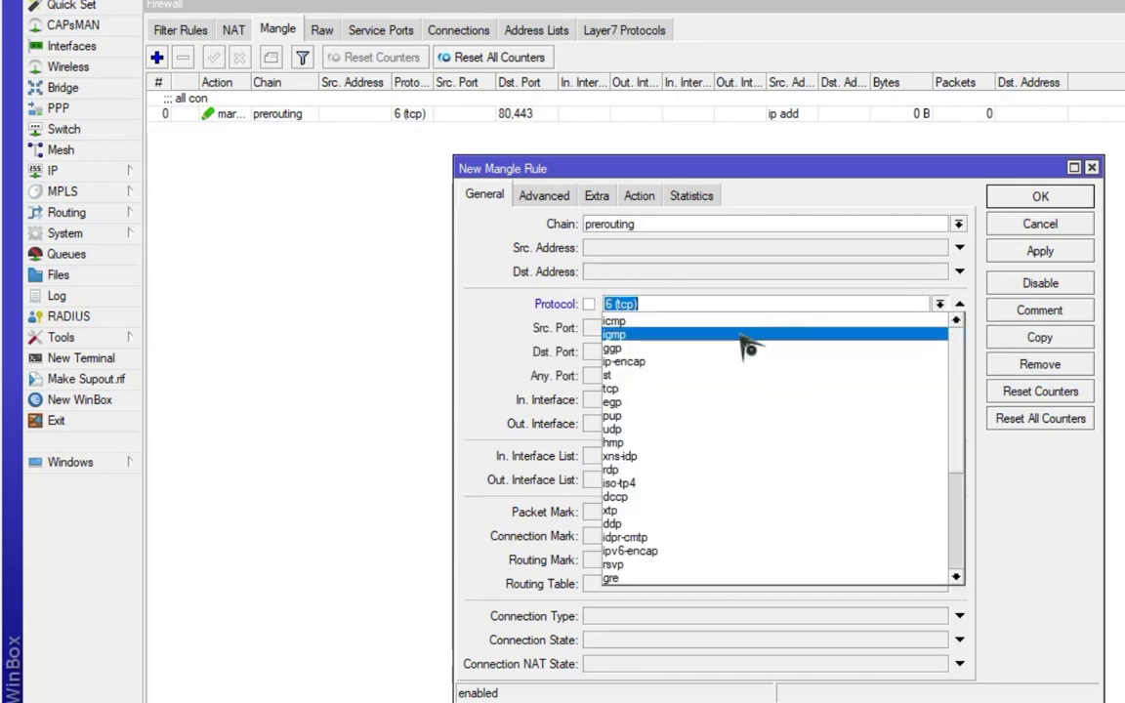
left_click(680, 421)
left_click_drag(746, 171, 622, 118)
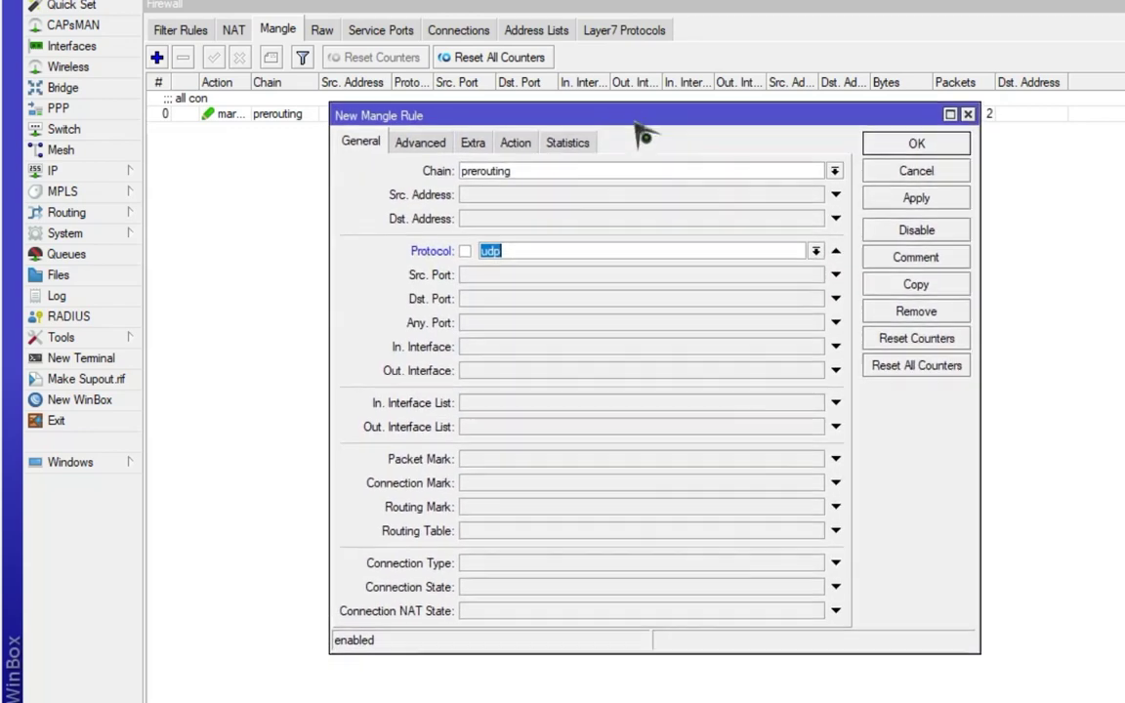
left_click(583, 310)
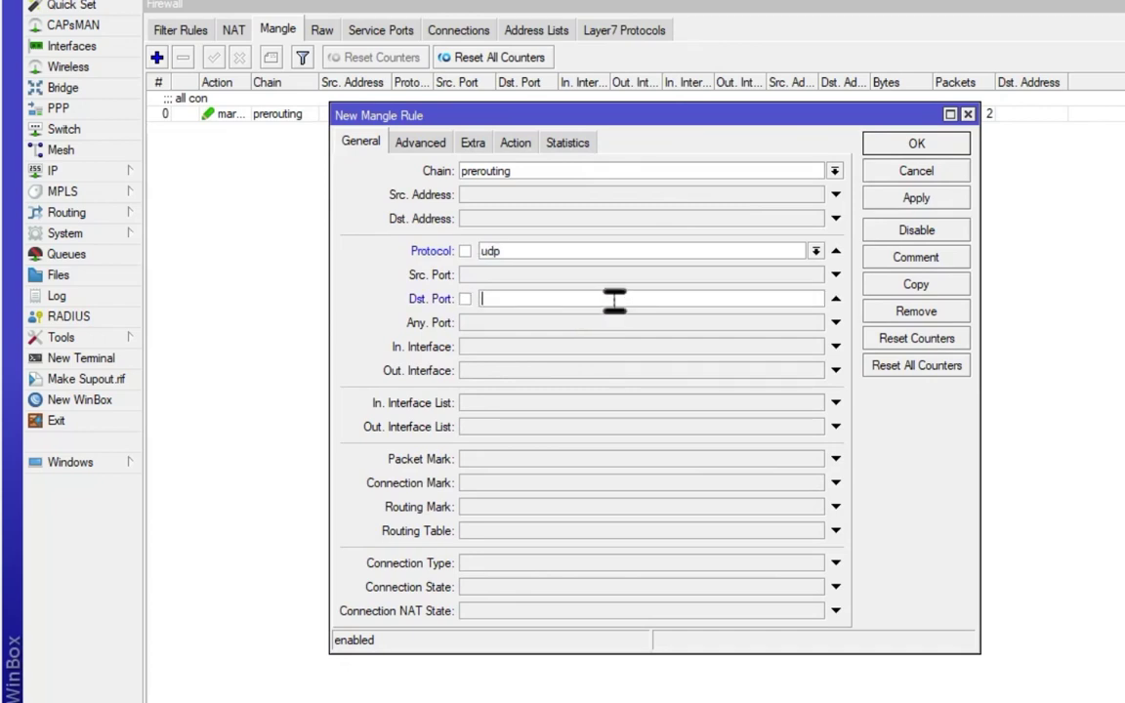
type("80,443")
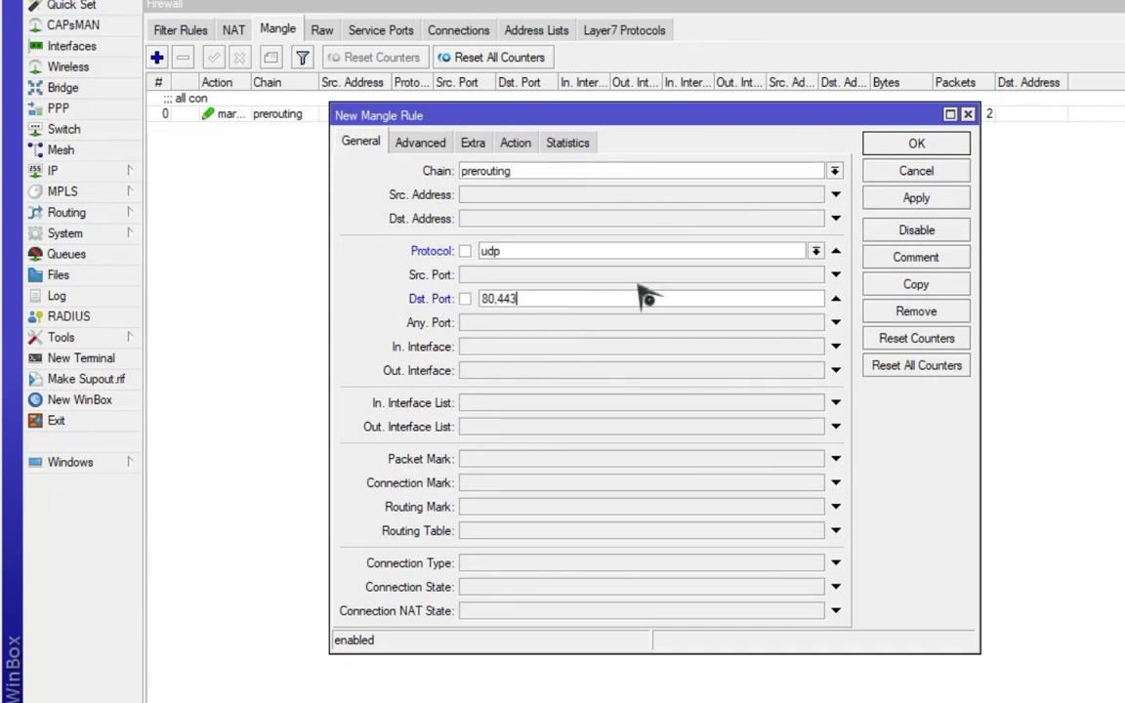
Set the UDP mangle rule's action to mark routing with the new routing mark all con, and save it
left_click(516, 143)
left_click(540, 172)
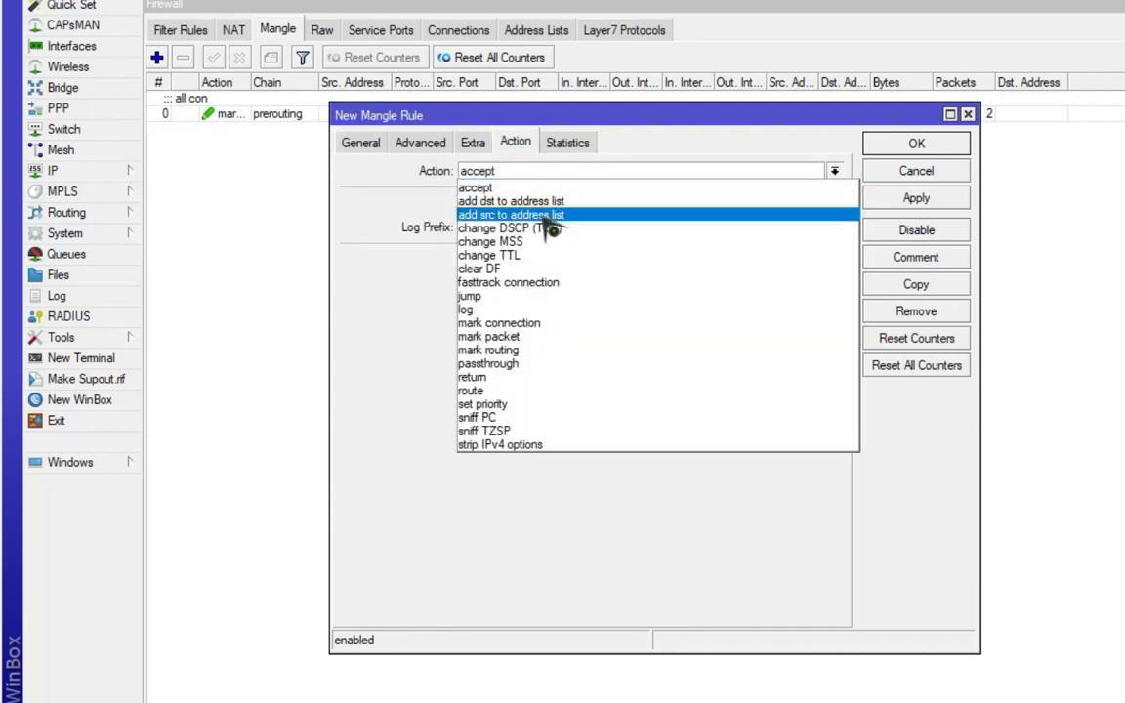
left_click(533, 350)
left_click(499, 259)
right_click(520, 258)
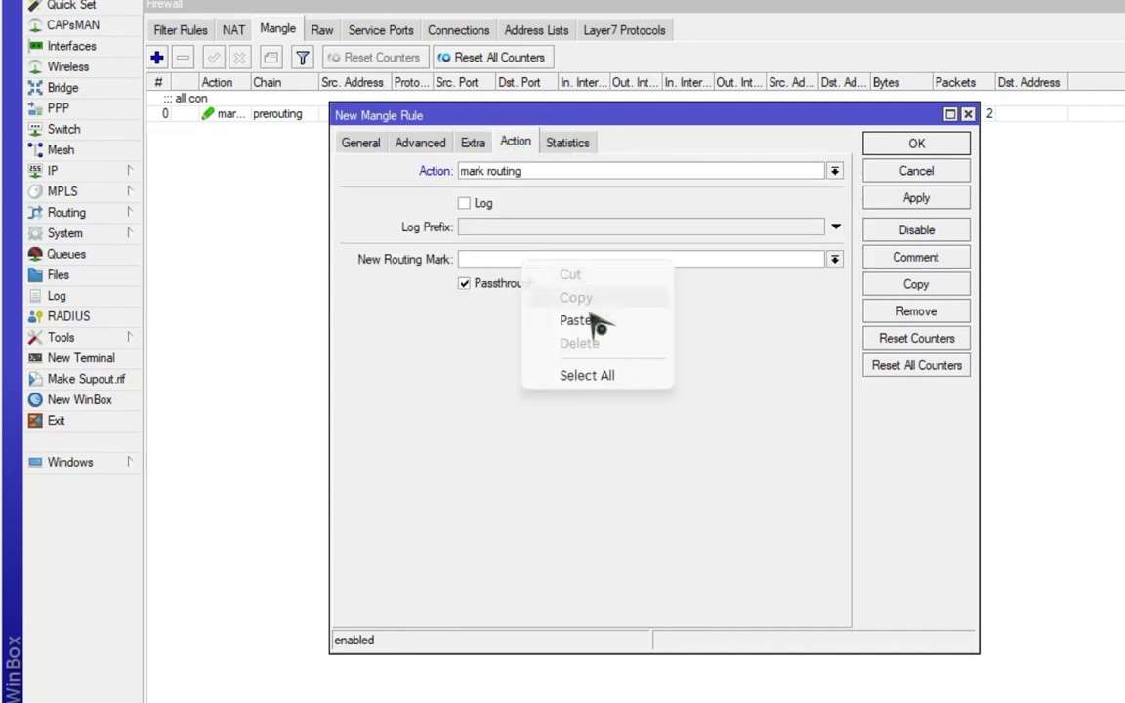
left_click(595, 320)
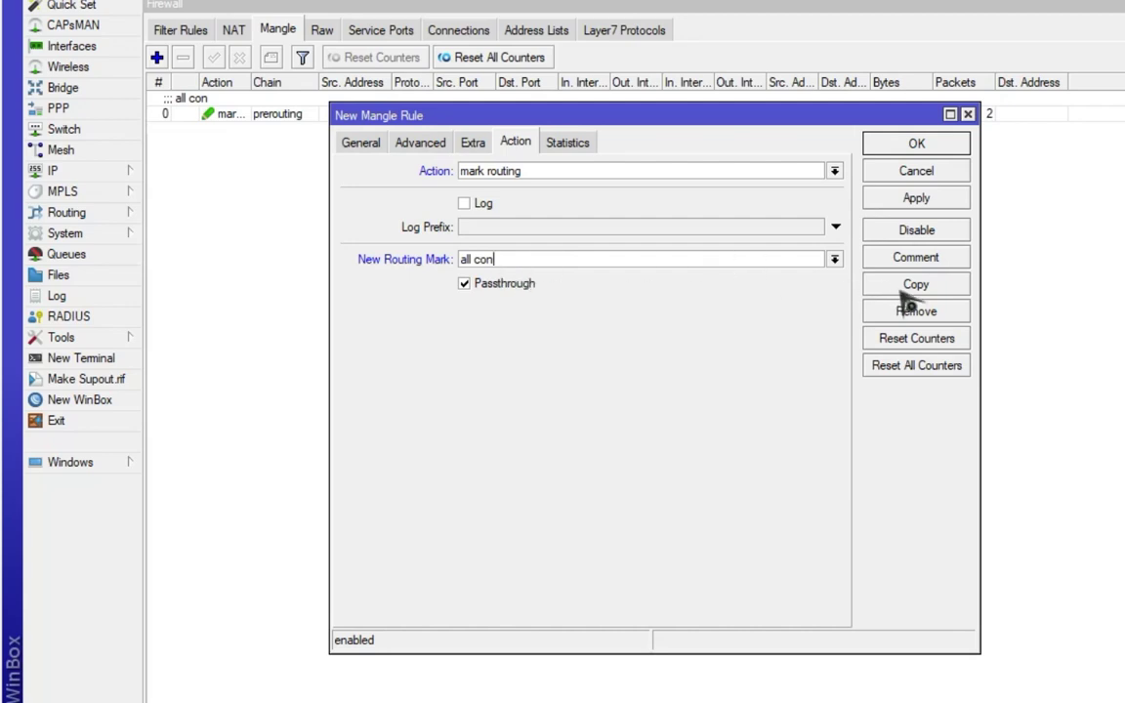
left_click(902, 201)
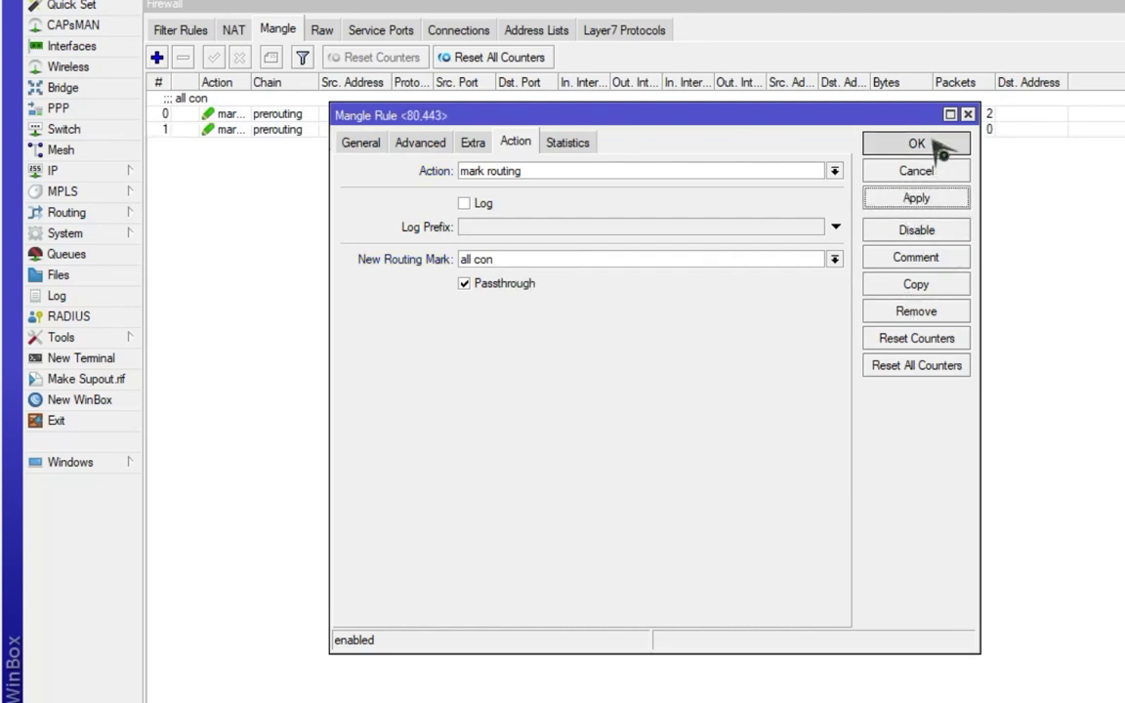
left_click(929, 145)
Reopen the UDP mangle rule, set its source address list to ip add, and save the change
left_click(547, 130)
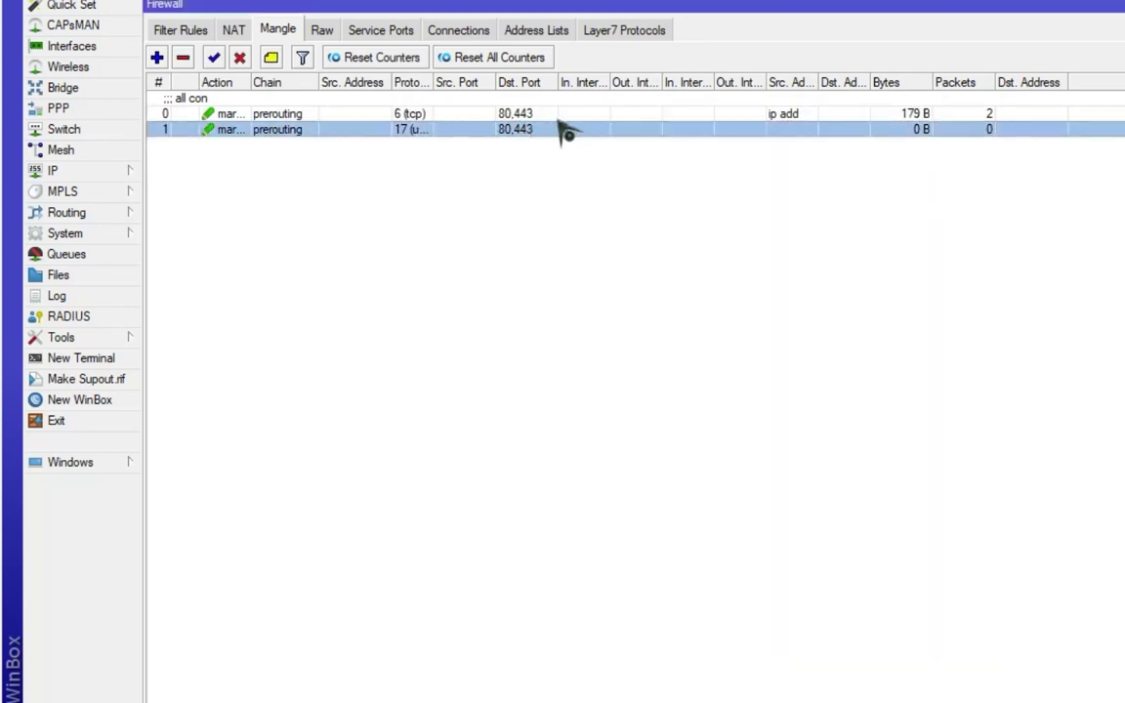
double_click(590, 133)
left_click(420, 143)
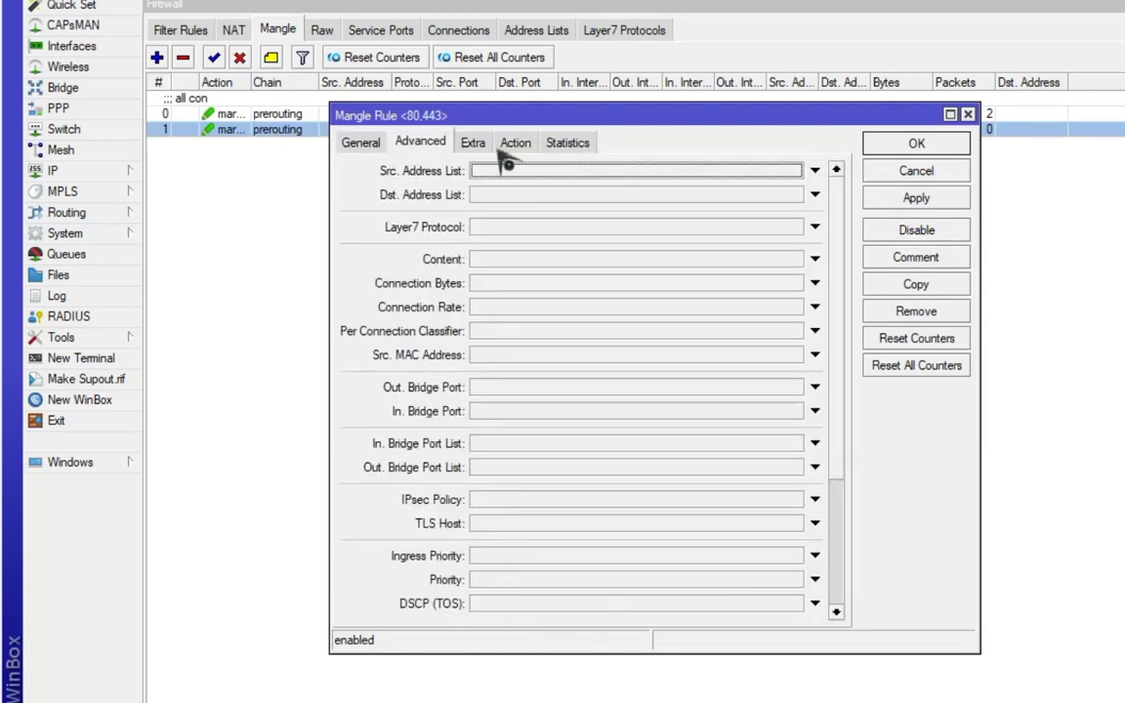
left_click(507, 173)
left_click(794, 170)
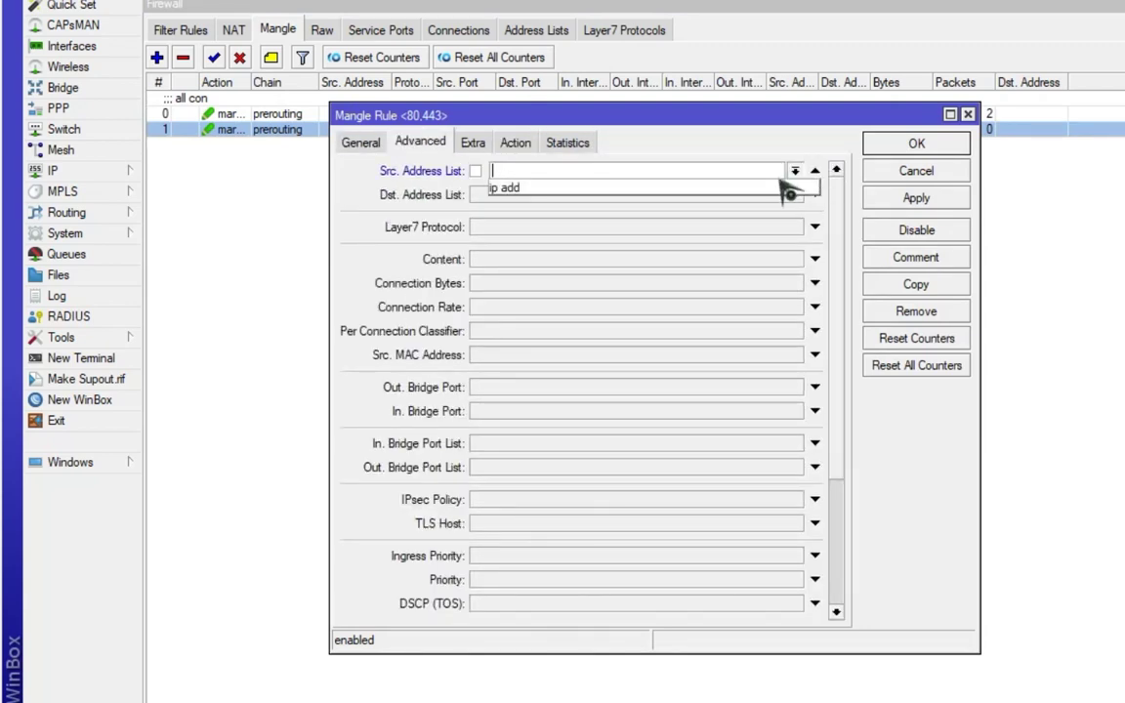
left_click(789, 190)
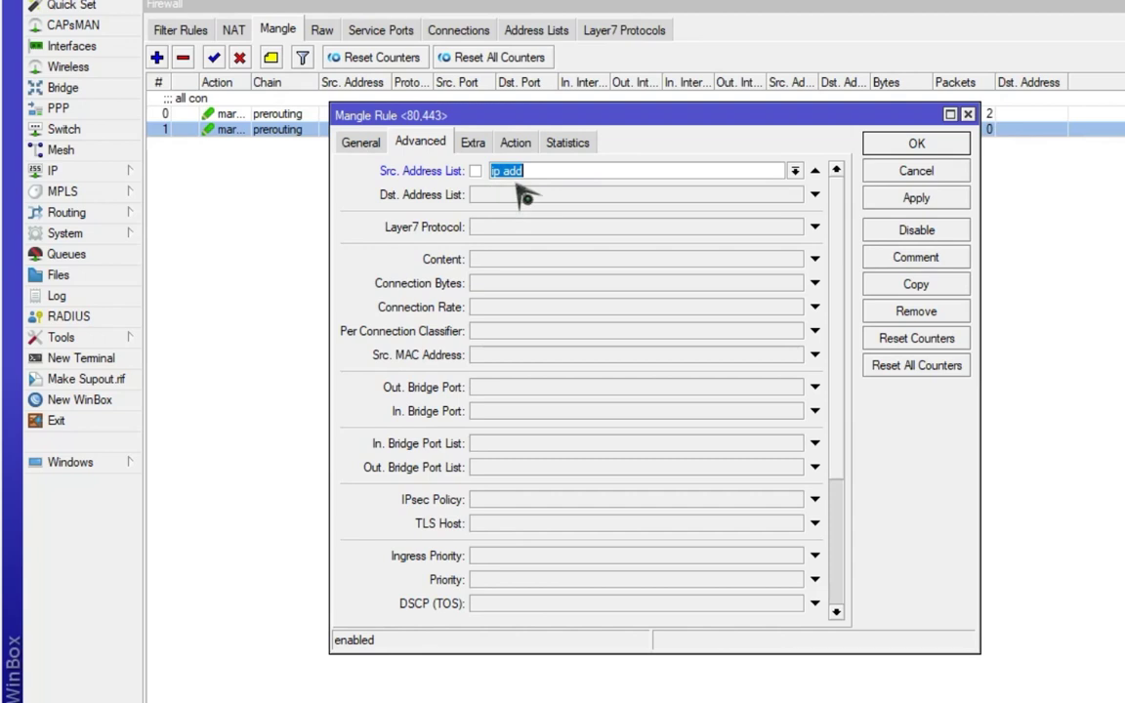
left_click(916, 198)
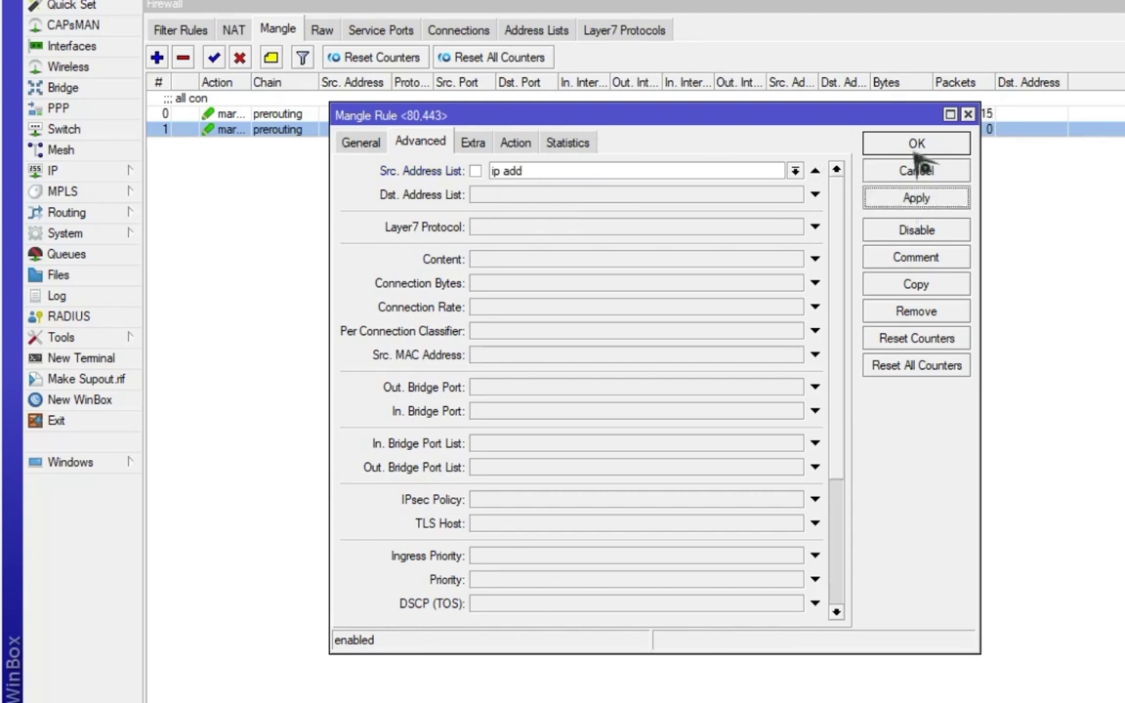
left_click(917, 149)
Check the gateways, distances and routing marks in the IP route list, and close it
left_click(97, 172)
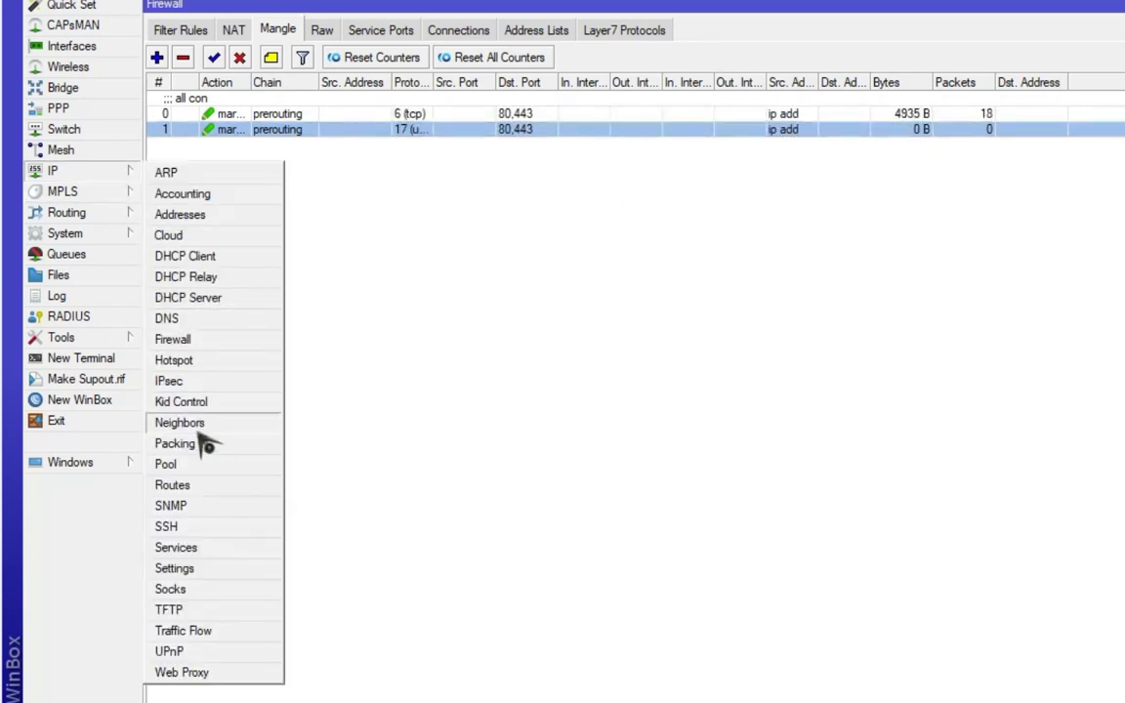
left_click(203, 487)
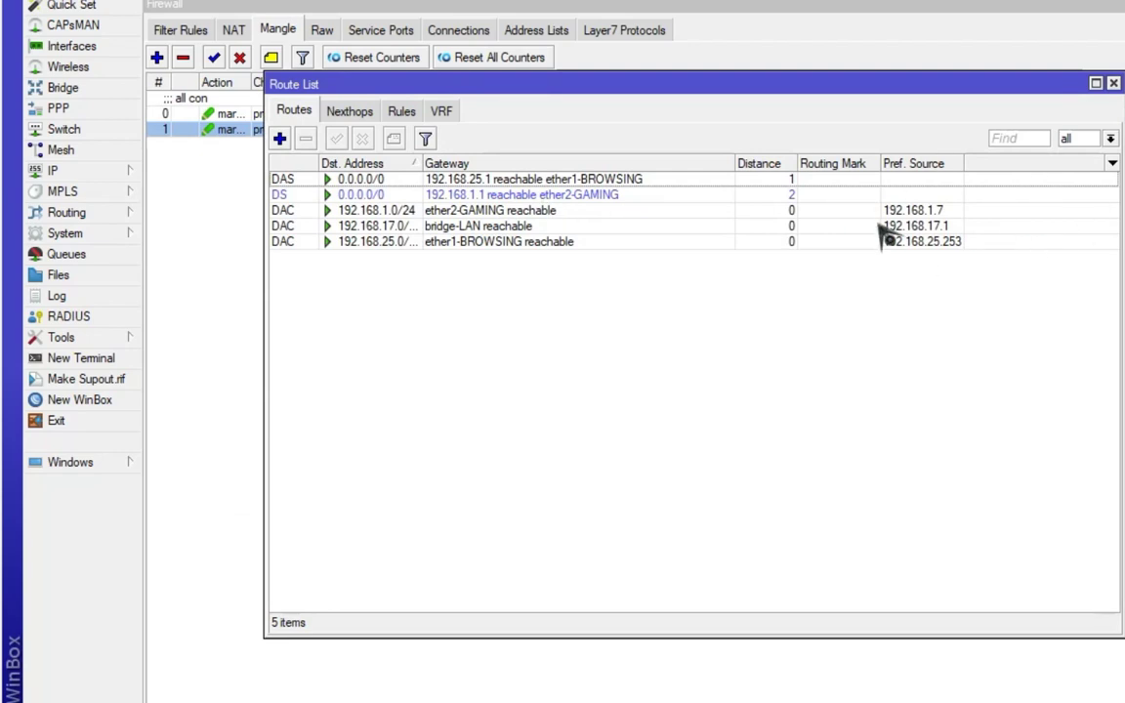
left_click(1113, 83)
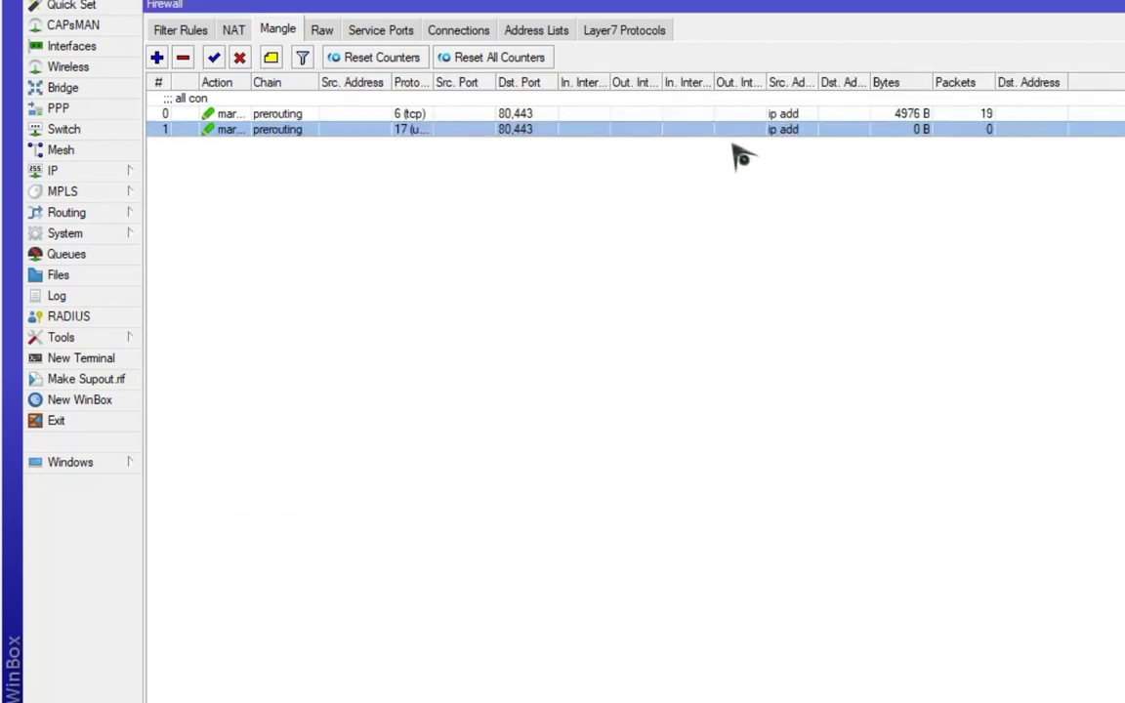
Review the chain, protocol, destination ports and source address list of the TCP and UDP mangle rules
left_click(748, 114)
left_click(747, 131)
left_click(470, 115)
left_click(493, 130)
left_click(527, 115)
left_click(527, 130)
left_click(485, 115)
left_click(483, 128)
left_click(307, 115)
left_click(317, 130)
left_click(337, 115)
left_click(359, 130)
left_click(330, 115)
left_click(339, 130)
left_click(441, 117)
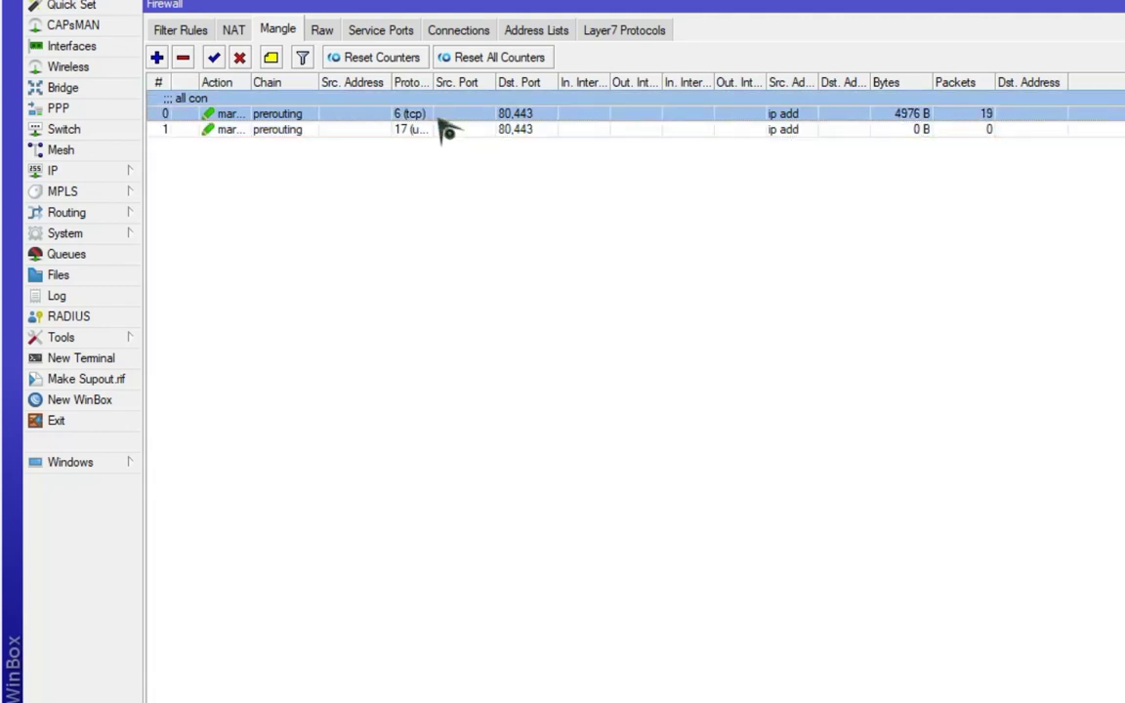
left_click(415, 131)
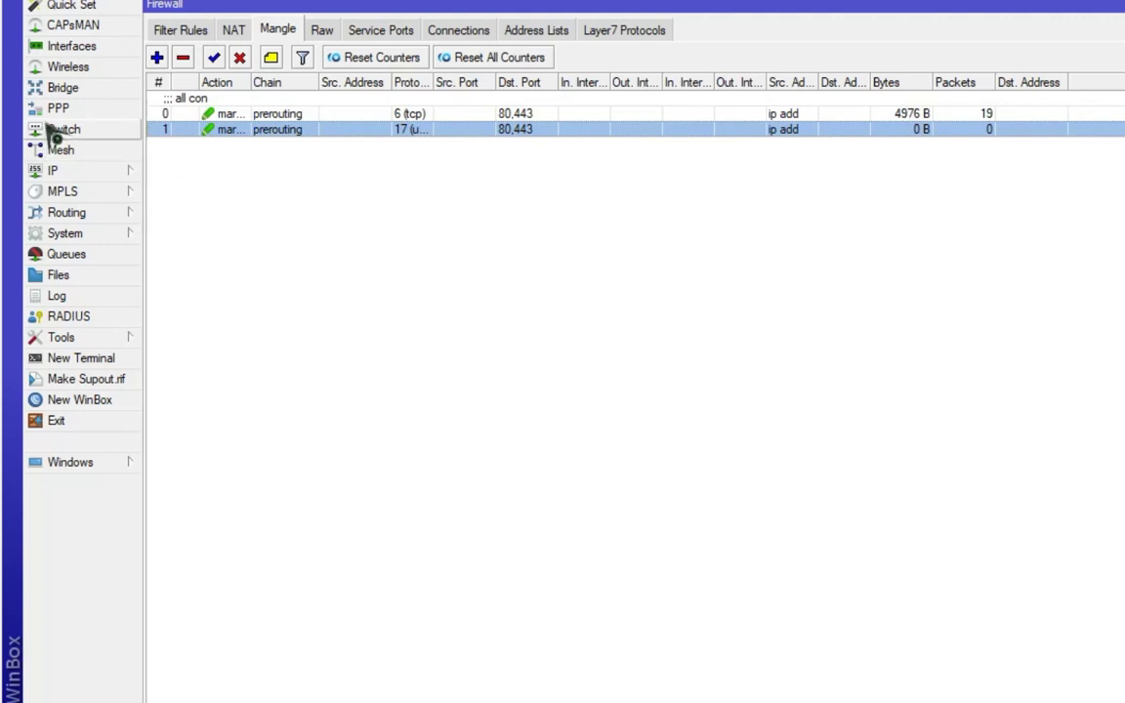
Check the browsing and gaming WAN interfaces in the interface list, and return to the mangle rules
left_click(70, 47)
left_click(394, 296)
left_click(404, 313)
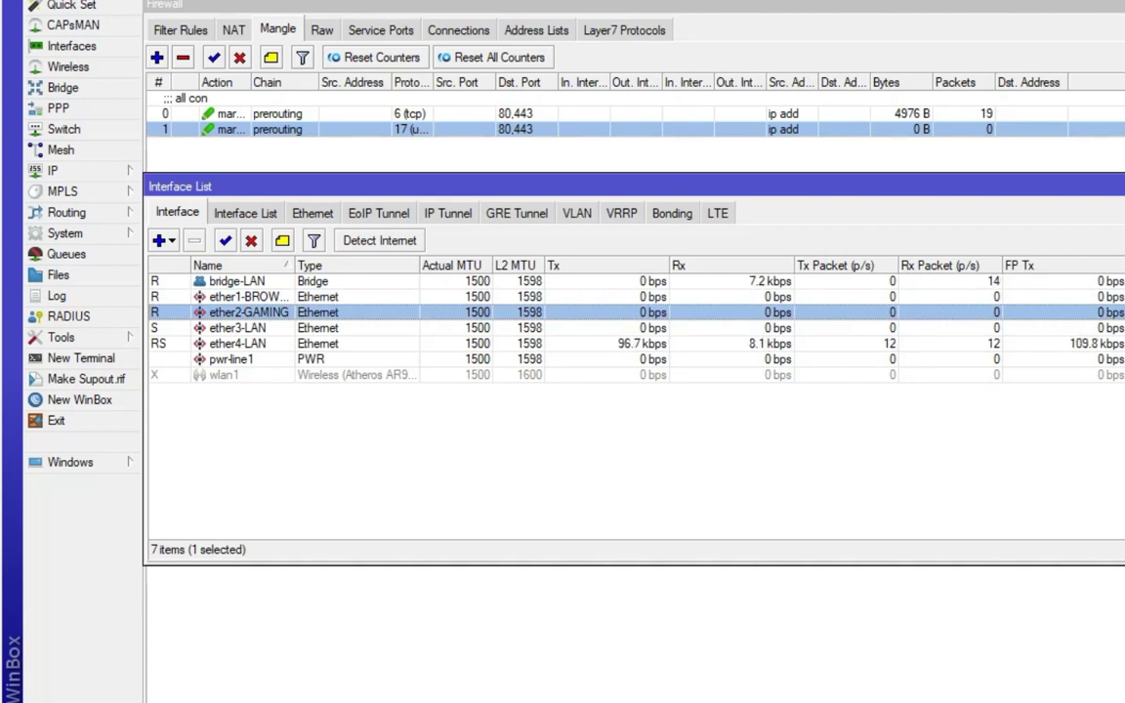
left_click(471, 122)
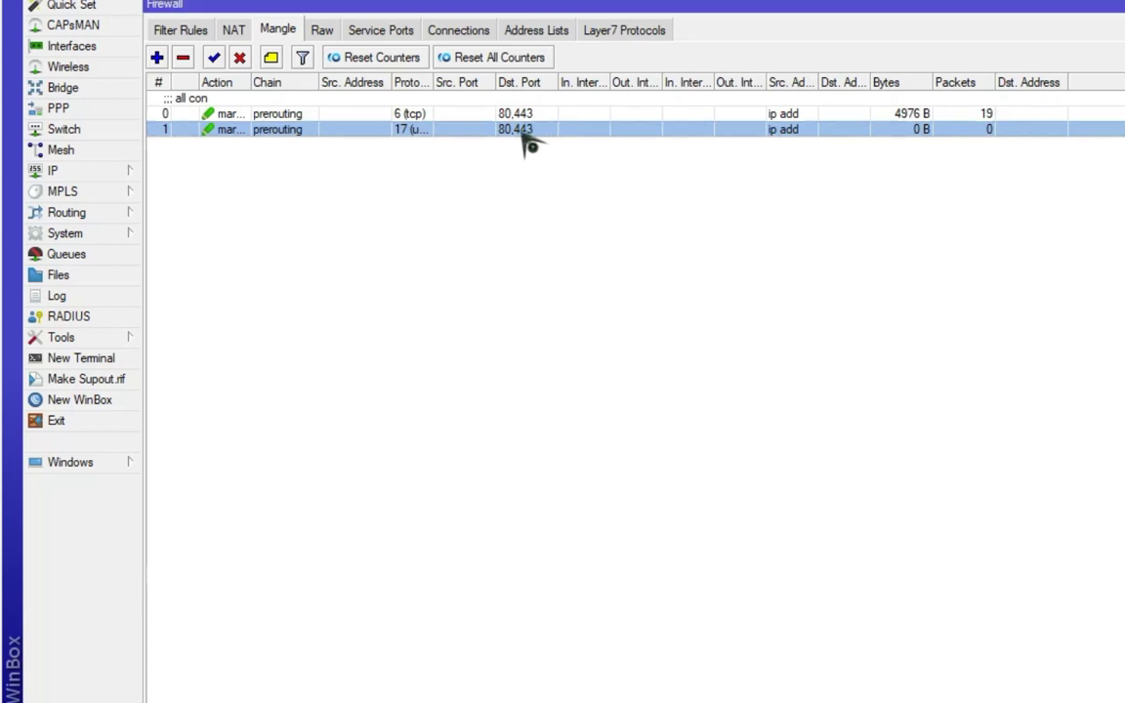
Add a prerouting mangle rule that matches routing mark all con with the action accept, and save it
left_click(156, 58)
left_click(430, 143)
left_click(361, 142)
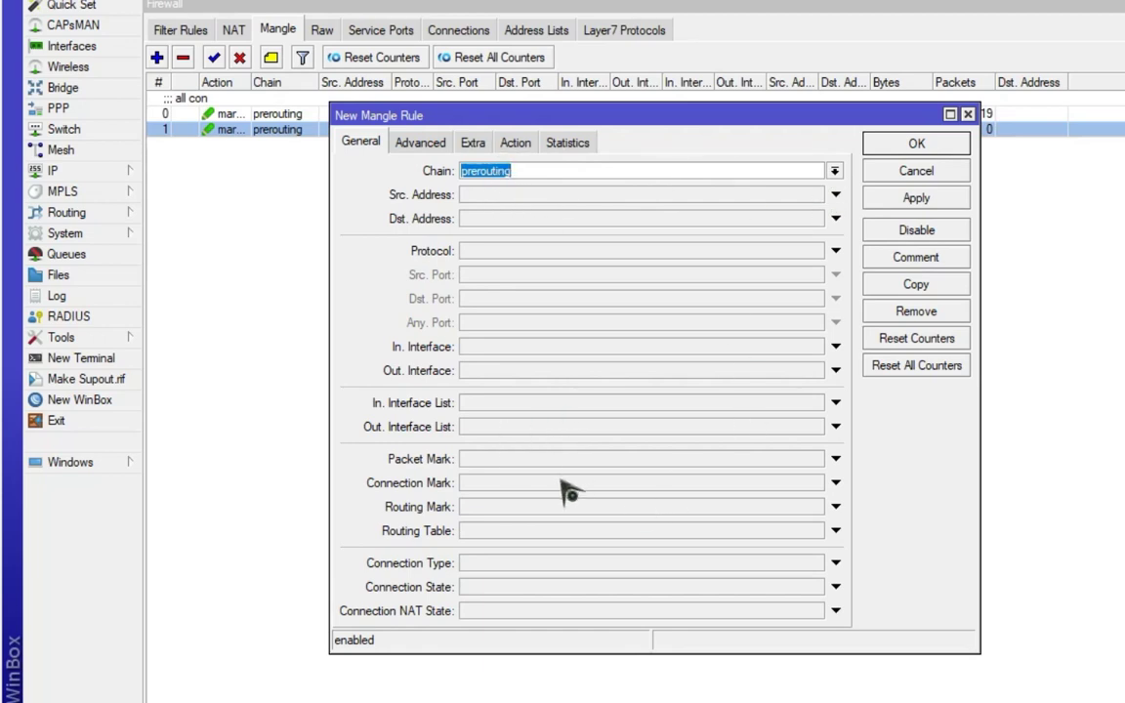
left_click(527, 505)
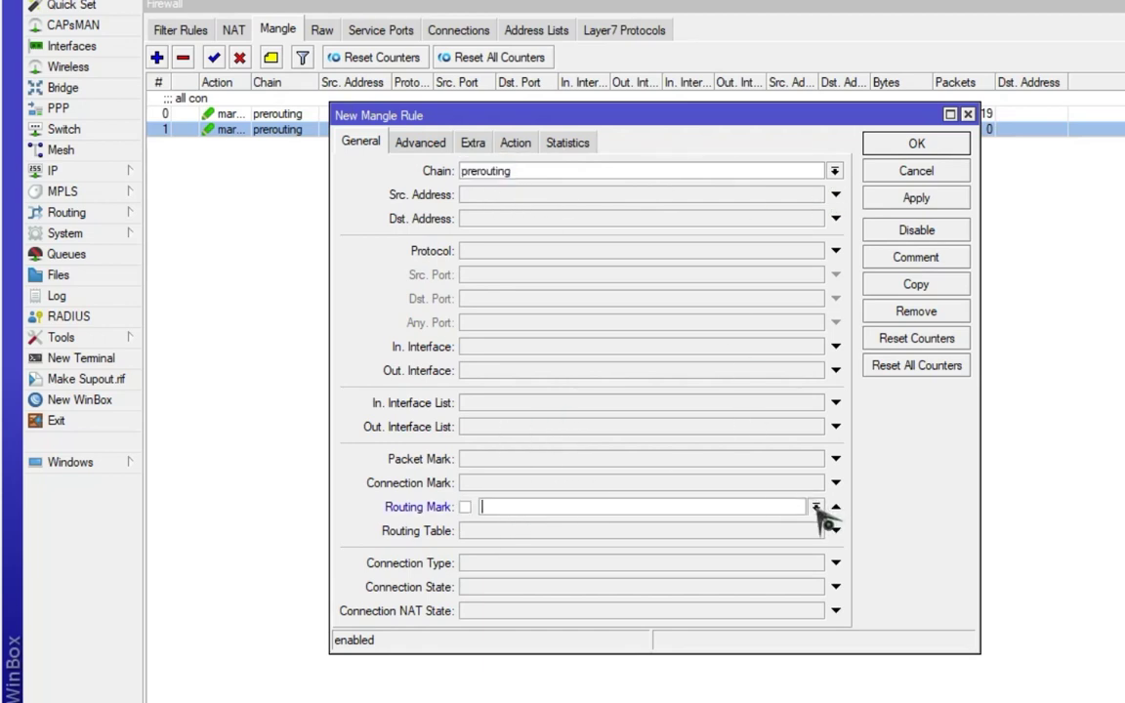
left_click(746, 507)
left_click(742, 523)
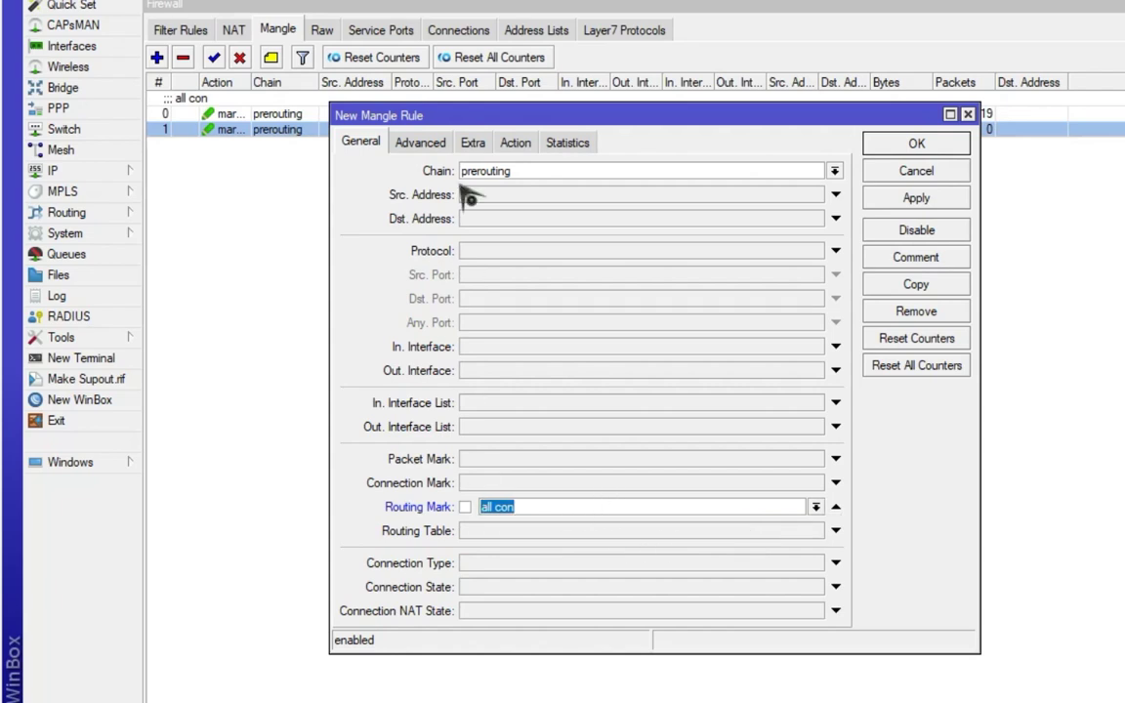
left_click(515, 142)
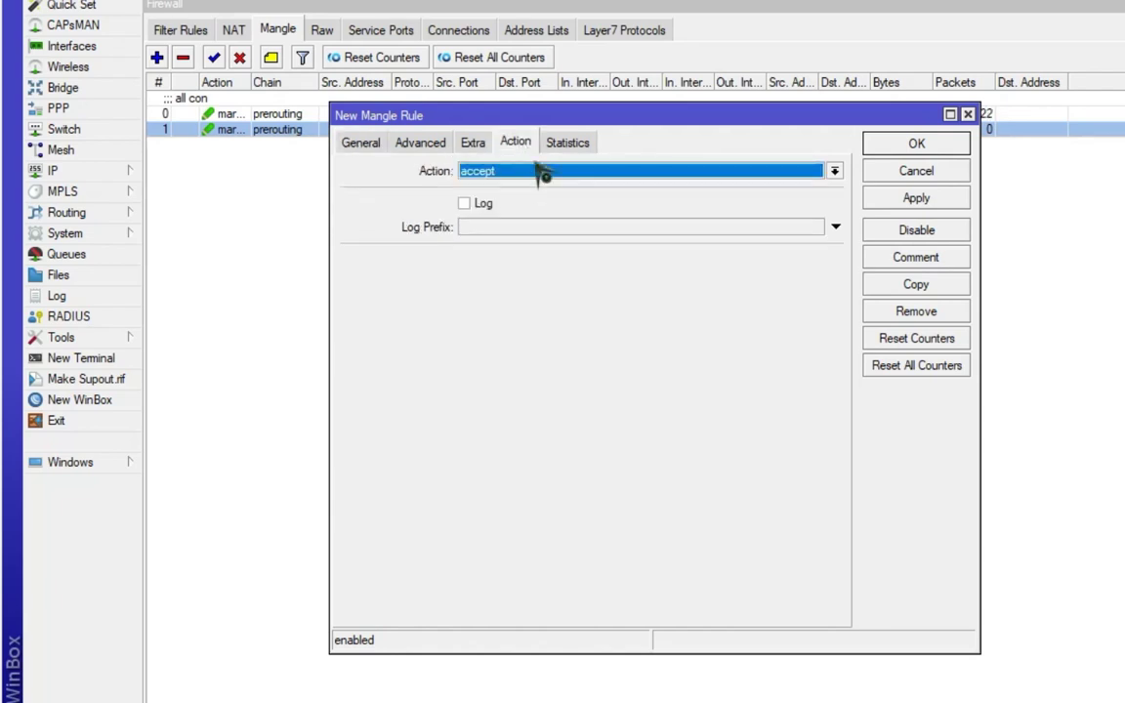
left_click(918, 200)
left_click(917, 146)
Compare the new accept rule with the TCP and UDP port rules in the mangle list
left_click(593, 134)
left_click(617, 146)
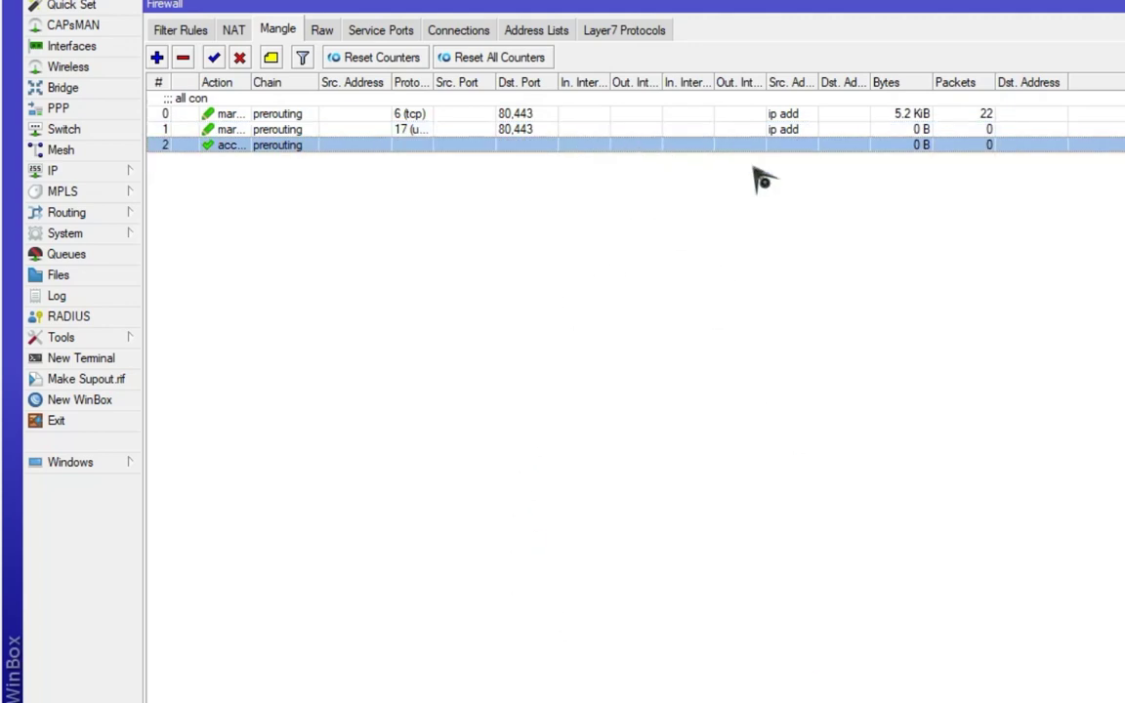
left_click(664, 118)
left_click(596, 146)
left_click(568, 134)
left_click(569, 115)
left_click(512, 130)
left_click(508, 146)
Start a prerouting mangle rule for protocol tcp with action mark routing and the new routing mark other con
left_click(157, 58)
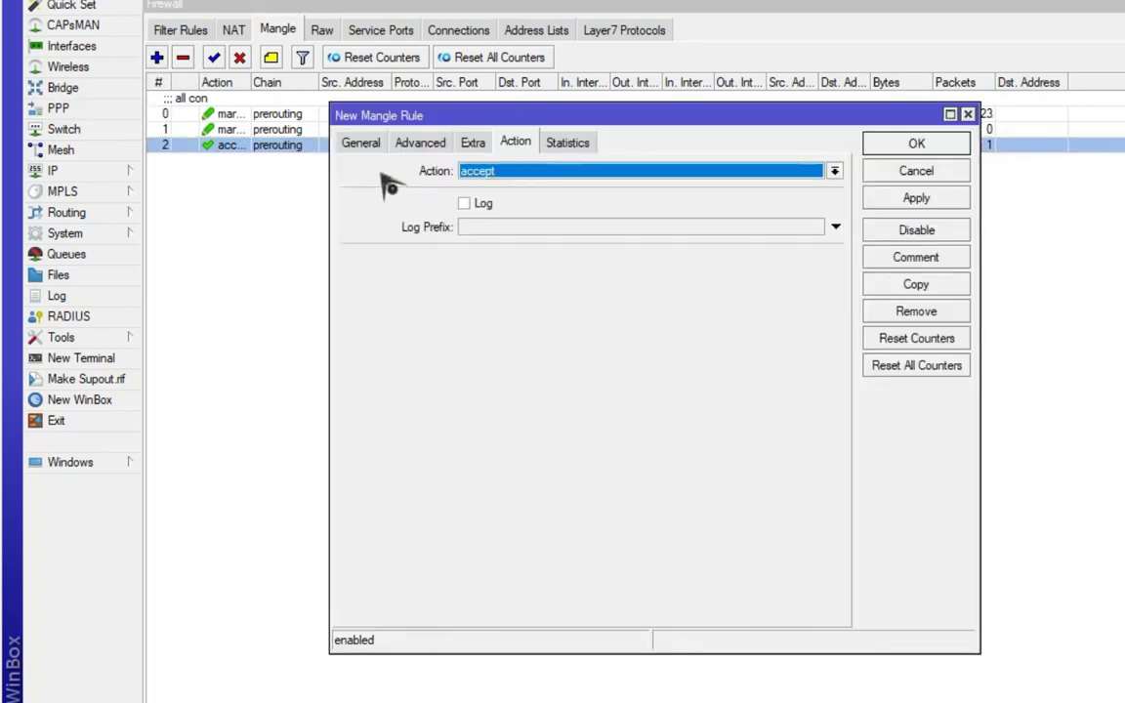
left_click(361, 144)
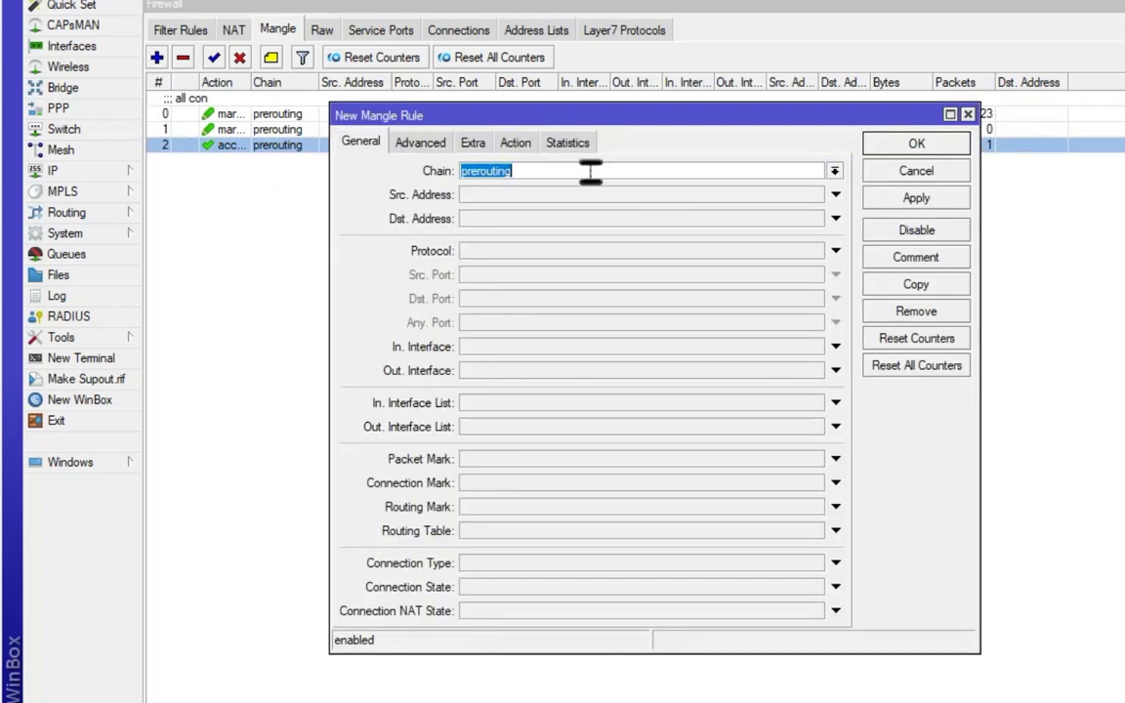
left_click_drag(571, 125, 515, 205)
left_click(508, 326)
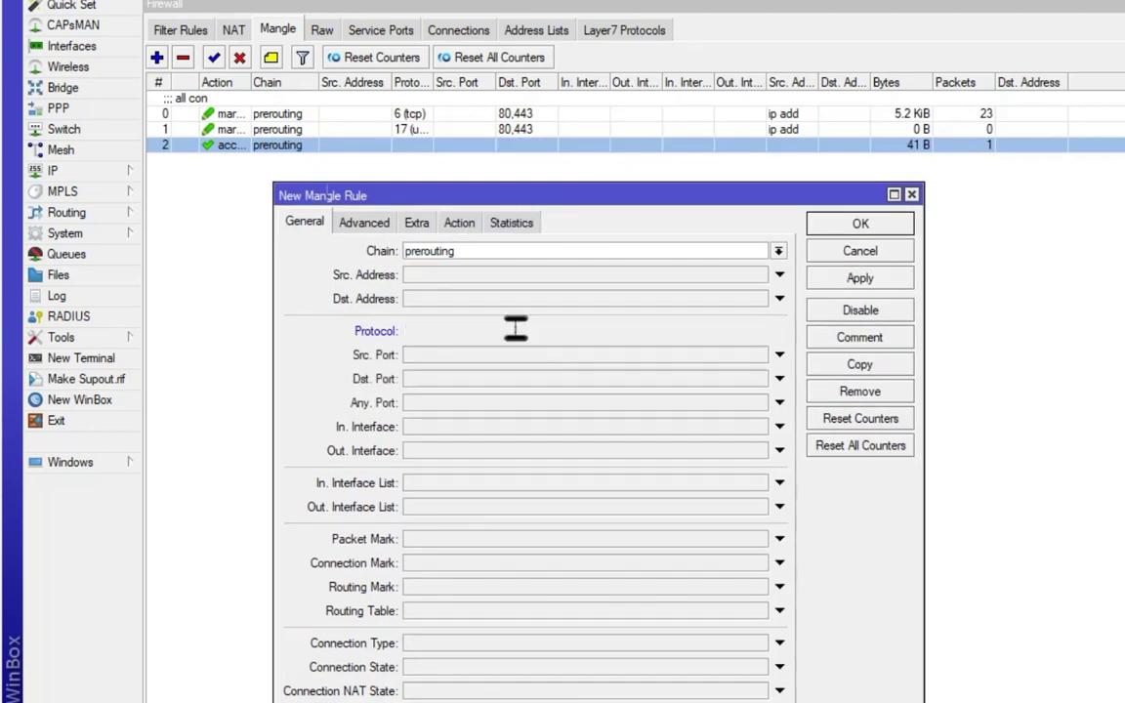
left_click(460, 224)
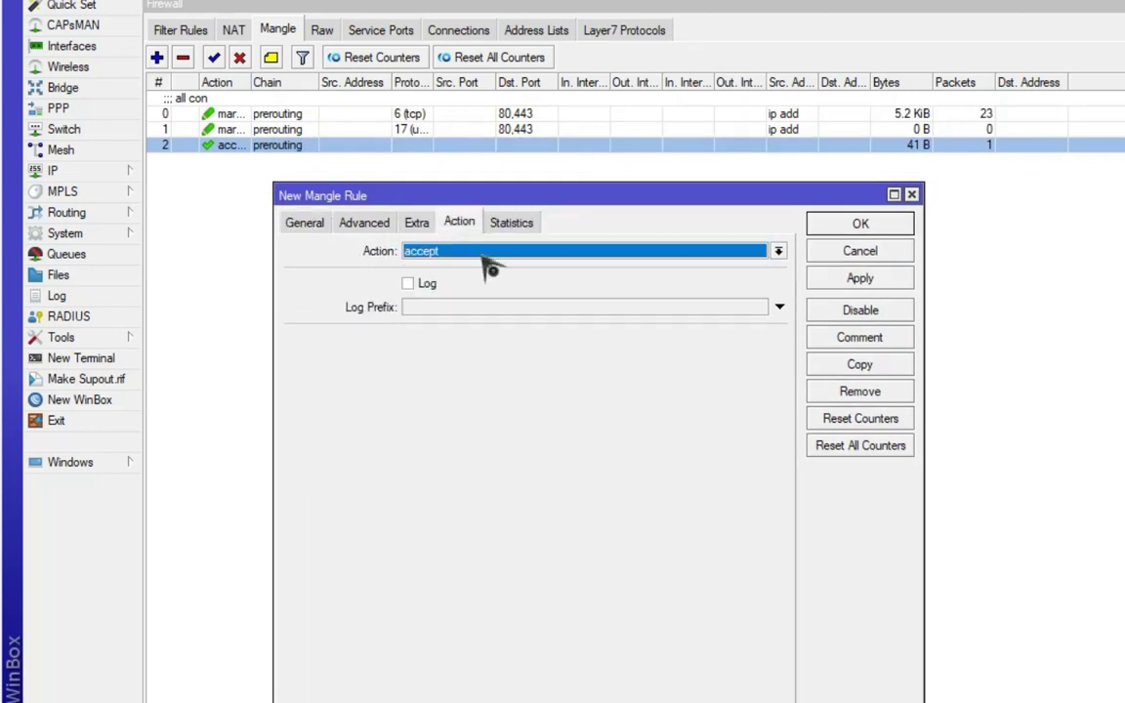
left_click(483, 252)
left_click(490, 427)
left_click(475, 341)
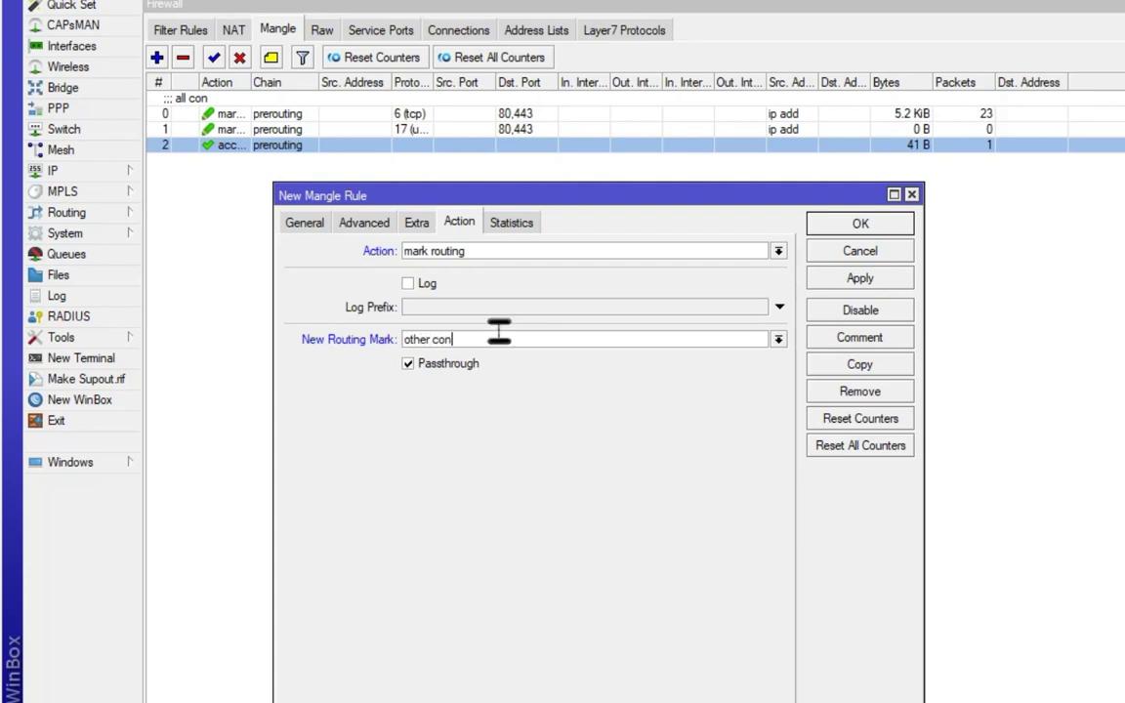
Copy the routing mark name other con into the new TCP mangle rule's comment, and save the rule
key("ctrl+a")
right_click(428, 339)
left_click(414, 372)
left_click(858, 340)
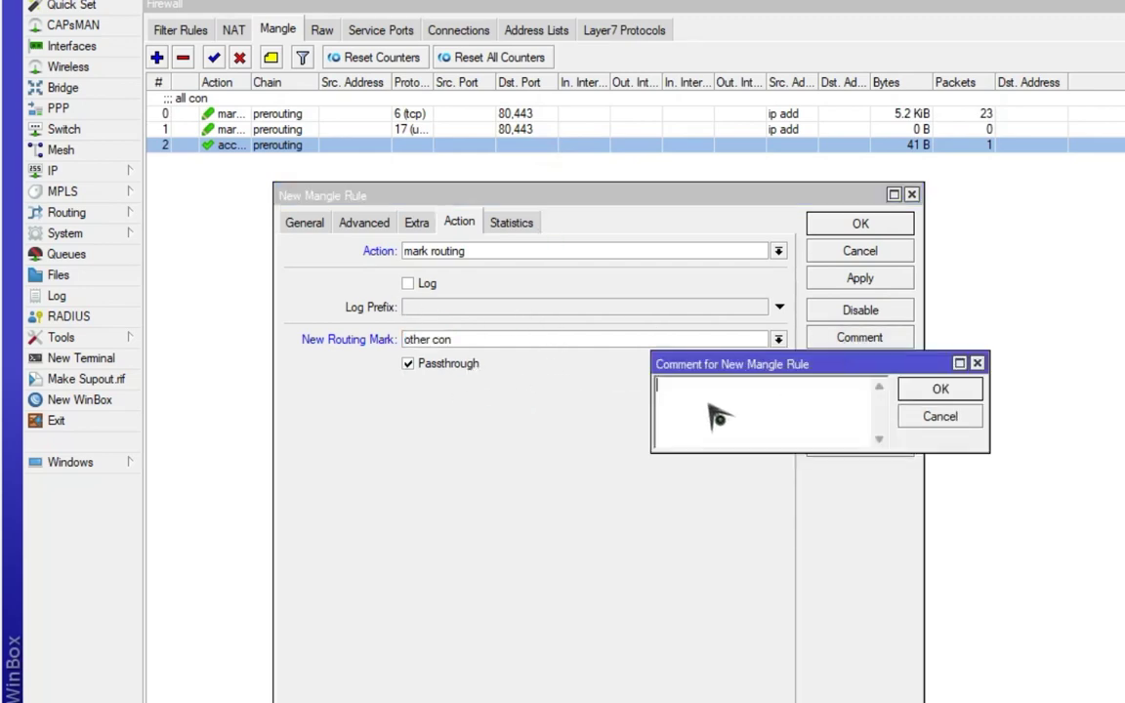
right_click(724, 383)
left_click(781, 480)
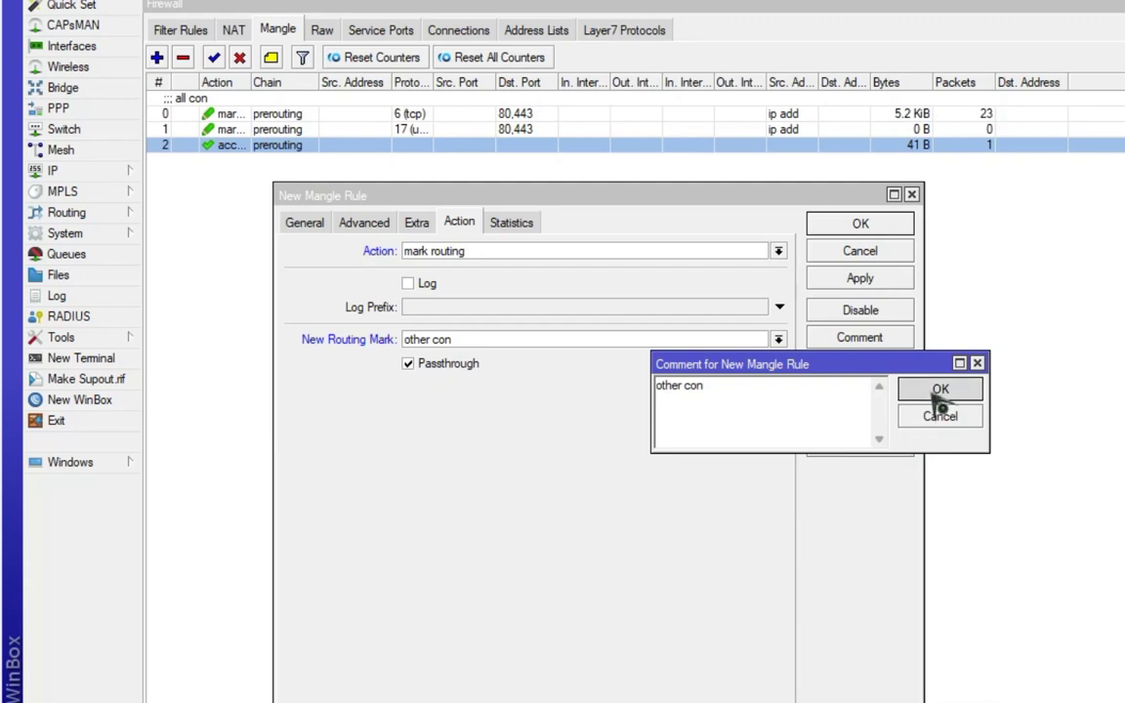
left_click(938, 388)
left_click(868, 280)
left_click(859, 224)
left_click(459, 177)
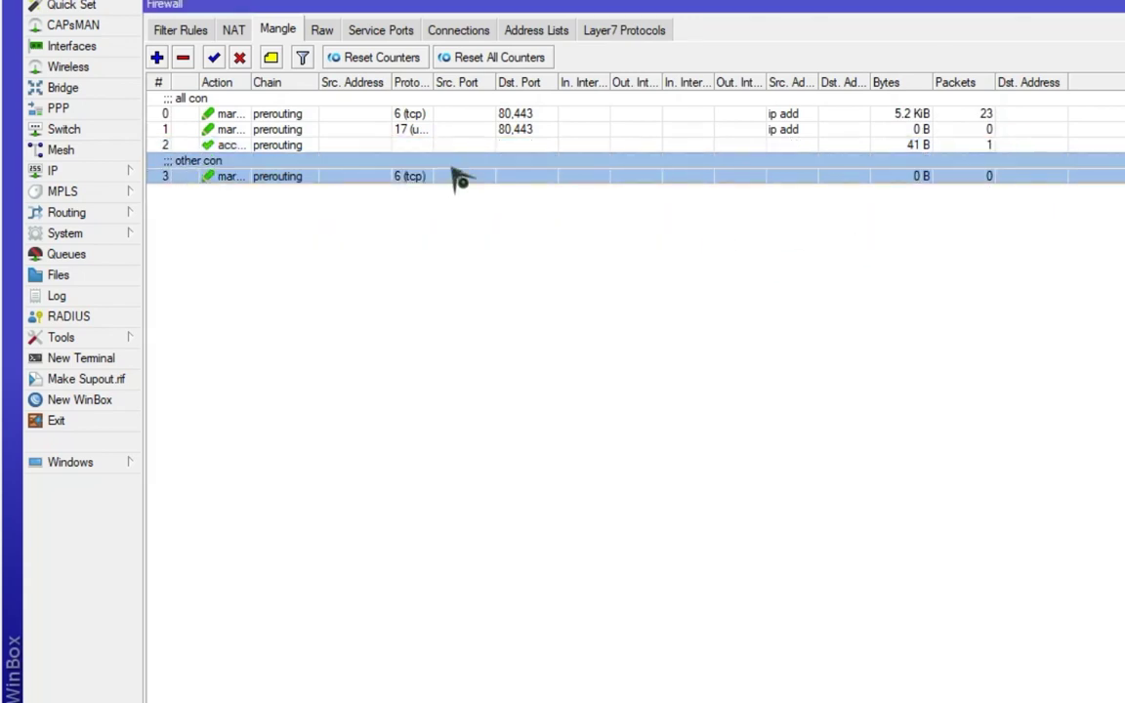
Add a prerouting mangle rule for protocol udp with the action accept, and save it
left_click(156, 57)
left_click(304, 223)
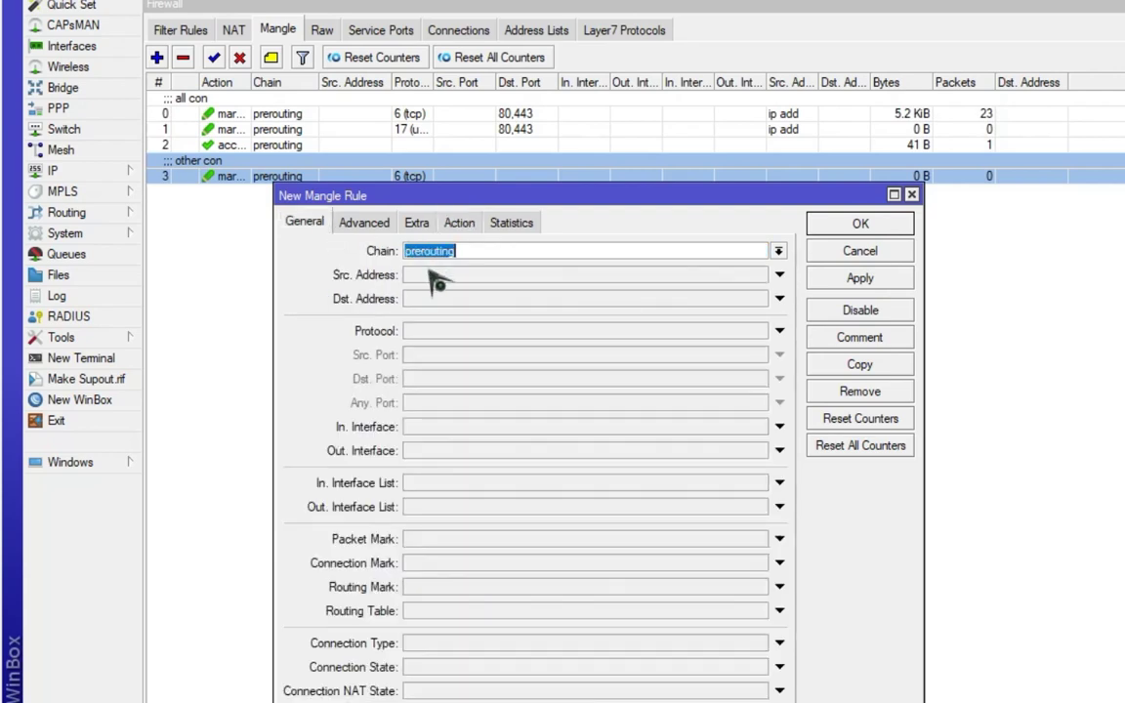
left_click(458, 331)
left_click(758, 331)
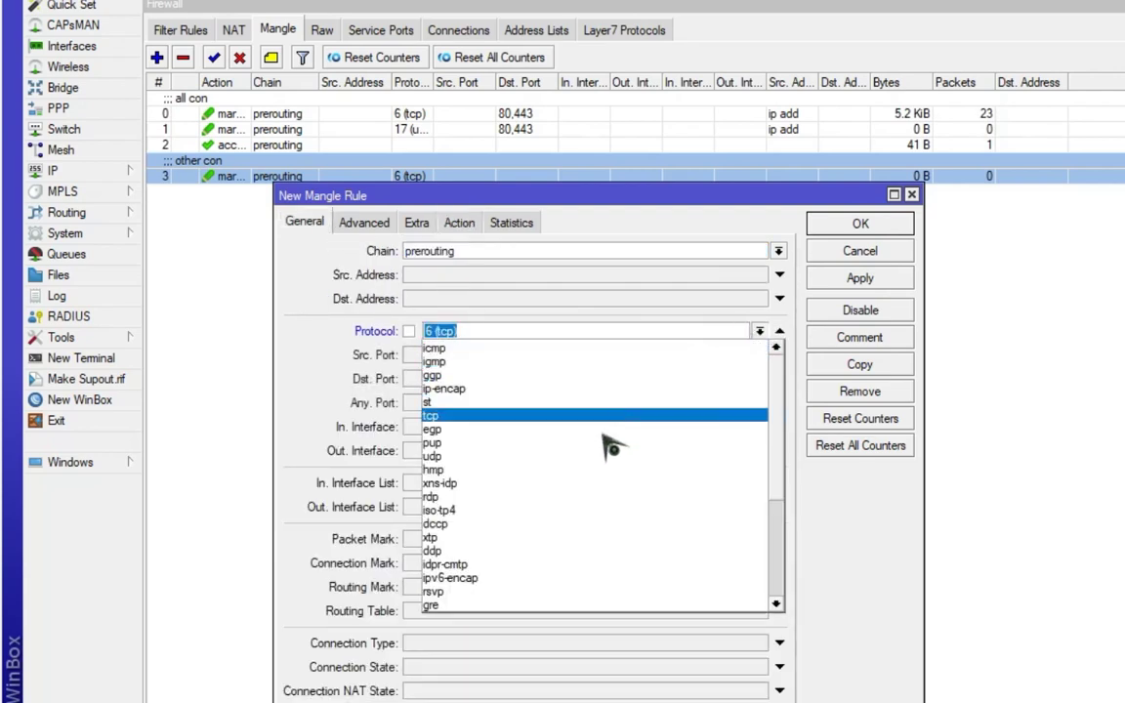
left_click(476, 457)
left_click(461, 224)
left_click(484, 251)
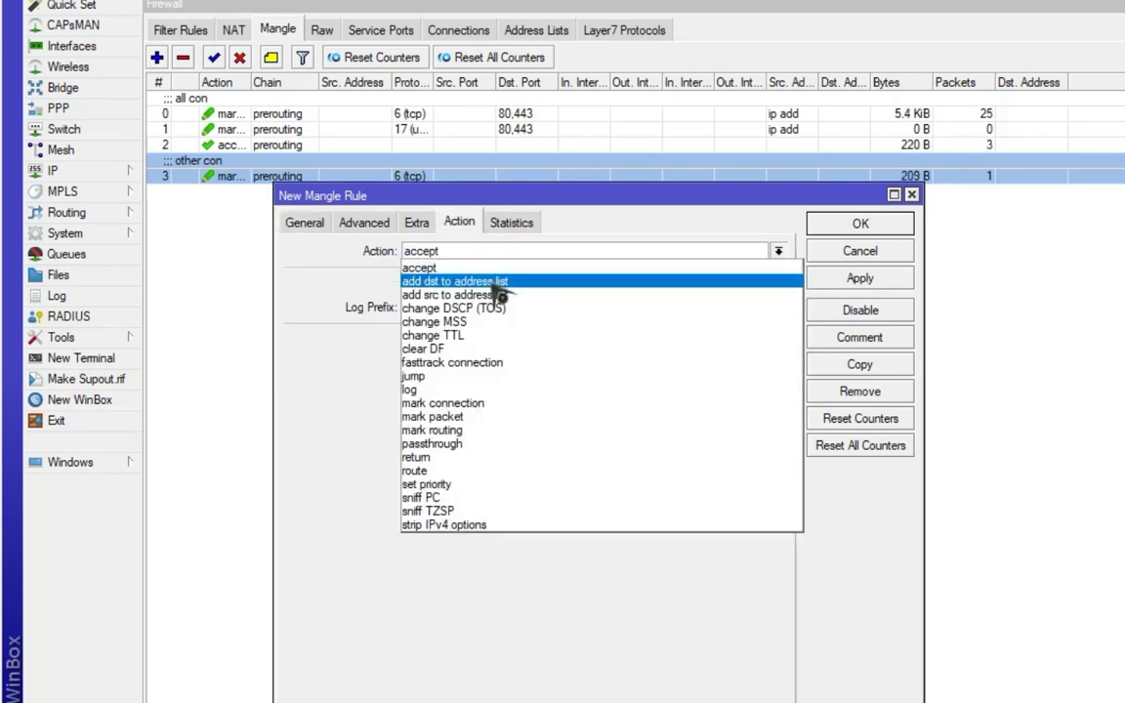
left_click(498, 264)
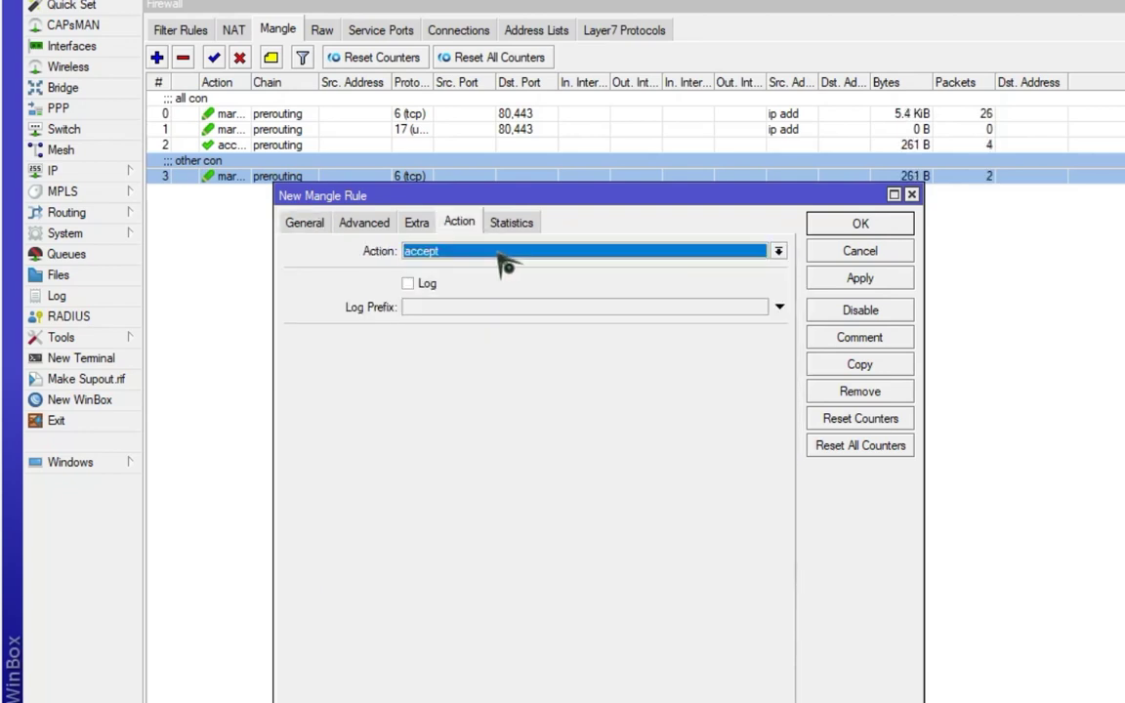
left_click(298, 222)
left_click(457, 223)
left_click(820, 280)
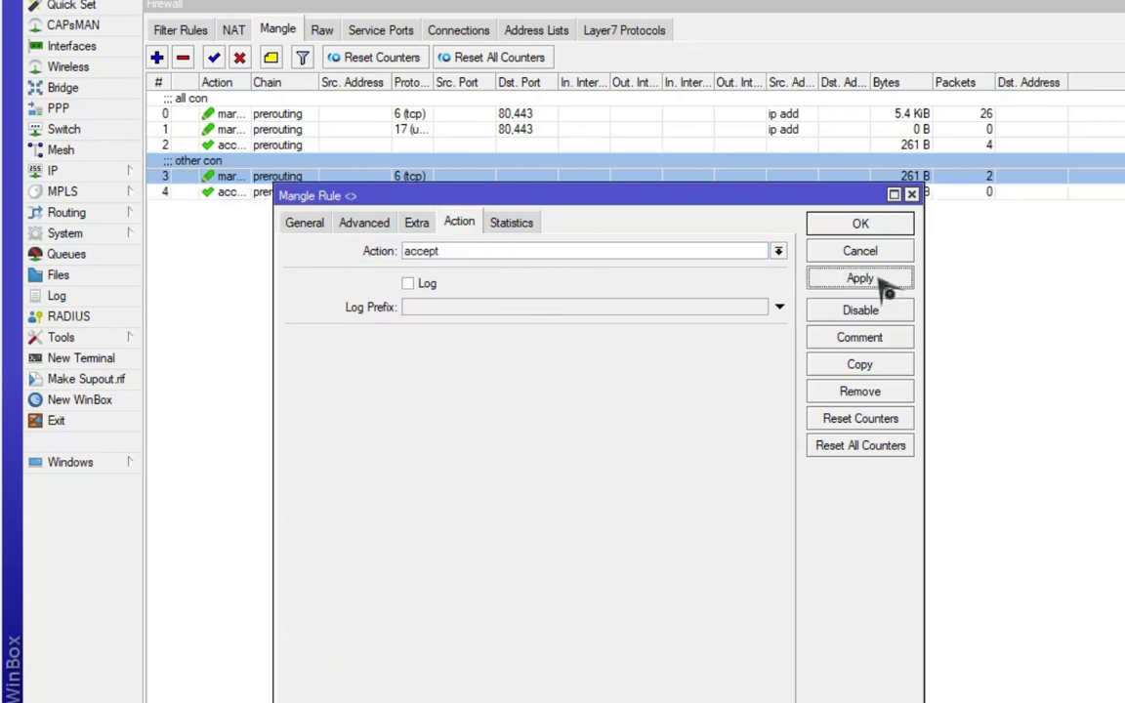
left_click(846, 231)
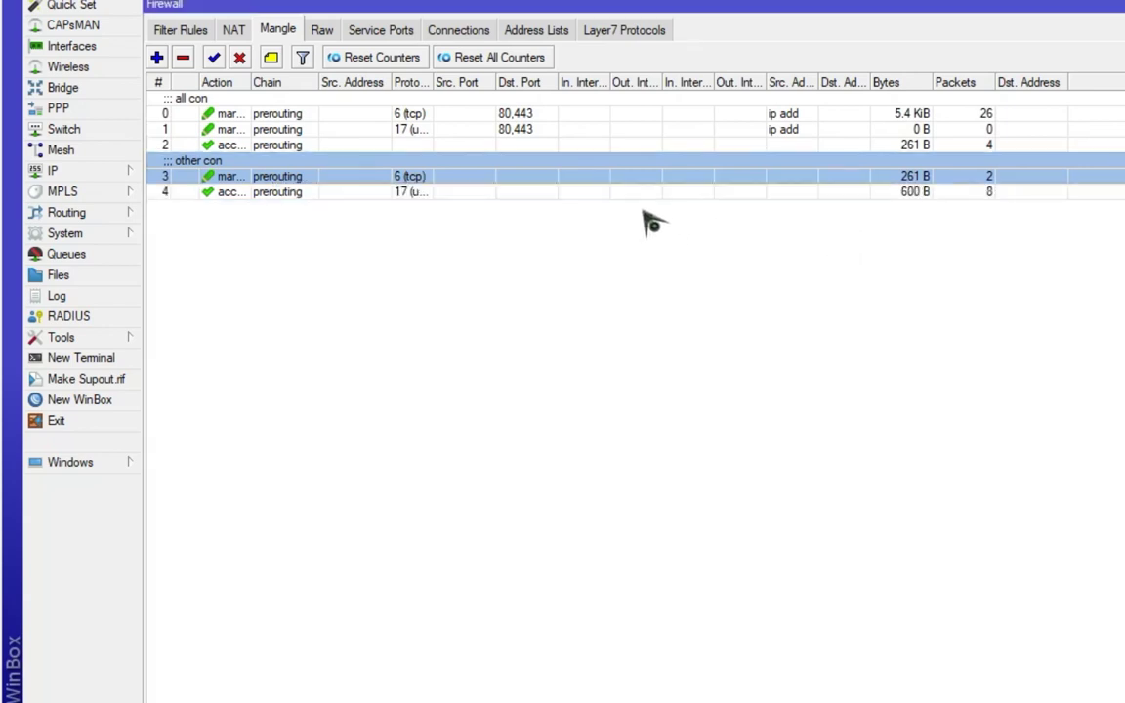
Review the all con and other con mangle rules, comparing their actions, protocols and traffic counters
left_click(428, 193)
left_click(442, 178)
left_click(455, 193)
left_click(455, 178)
left_click(455, 193)
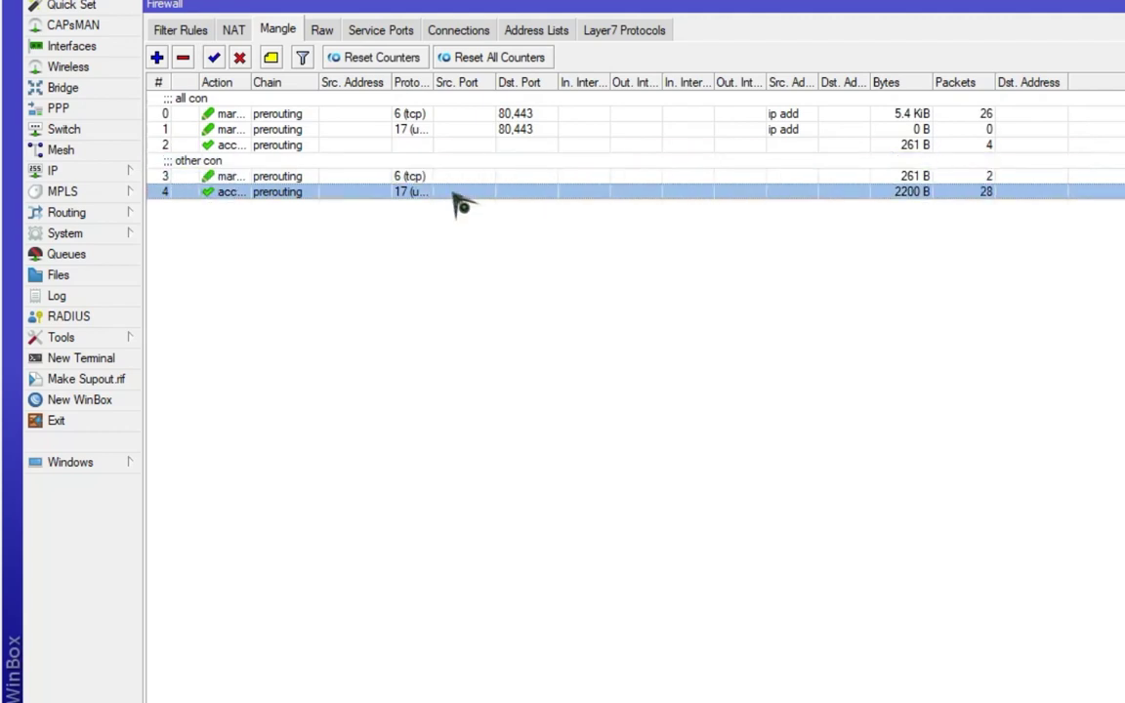
left_click(449, 146)
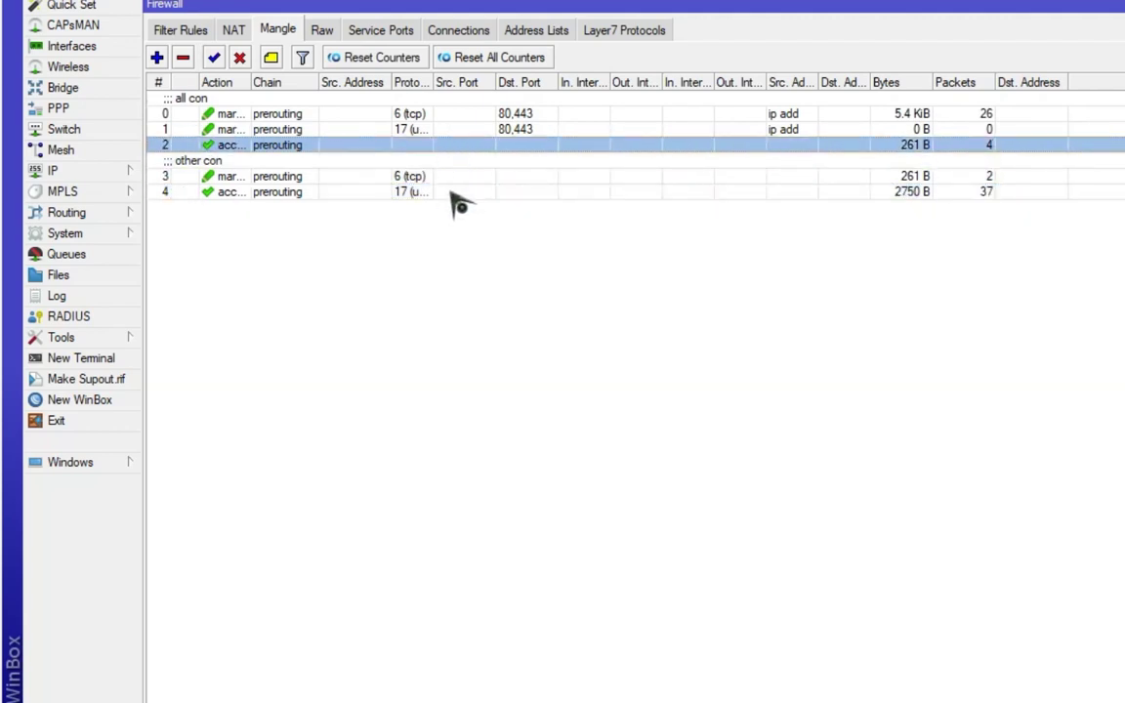
left_click(452, 193)
left_click(441, 177)
left_click(436, 192)
left_click(410, 127)
left_click(422, 190)
left_click(413, 132)
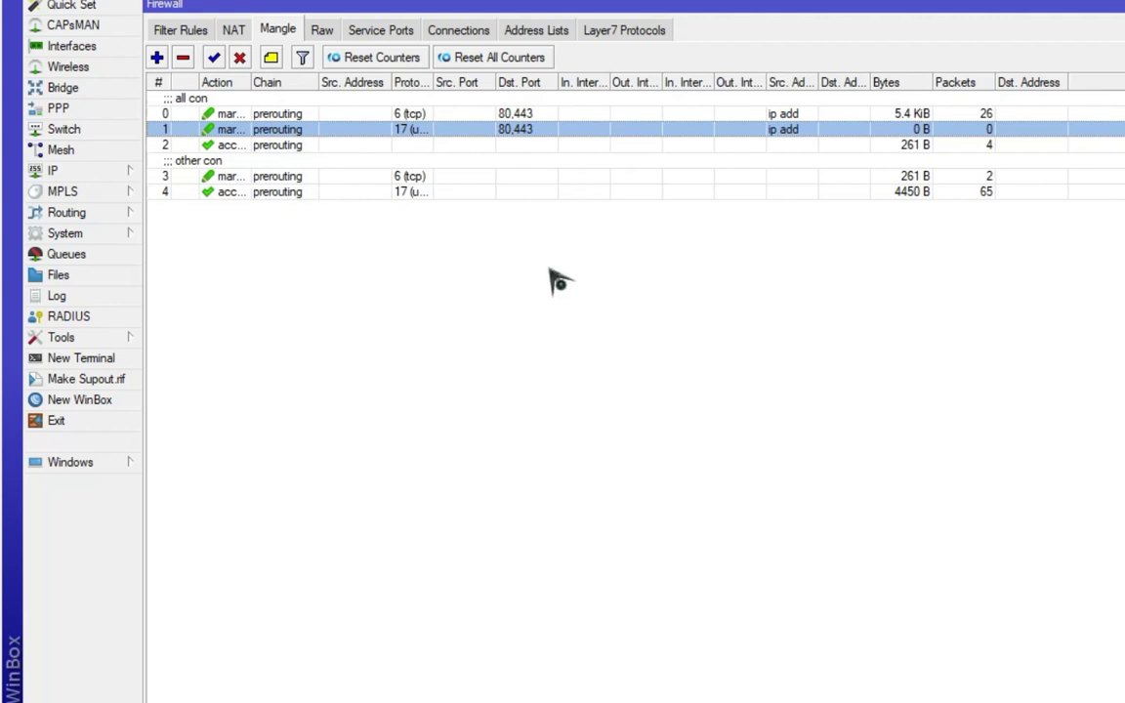
left_click(327, 176)
left_click(328, 191)
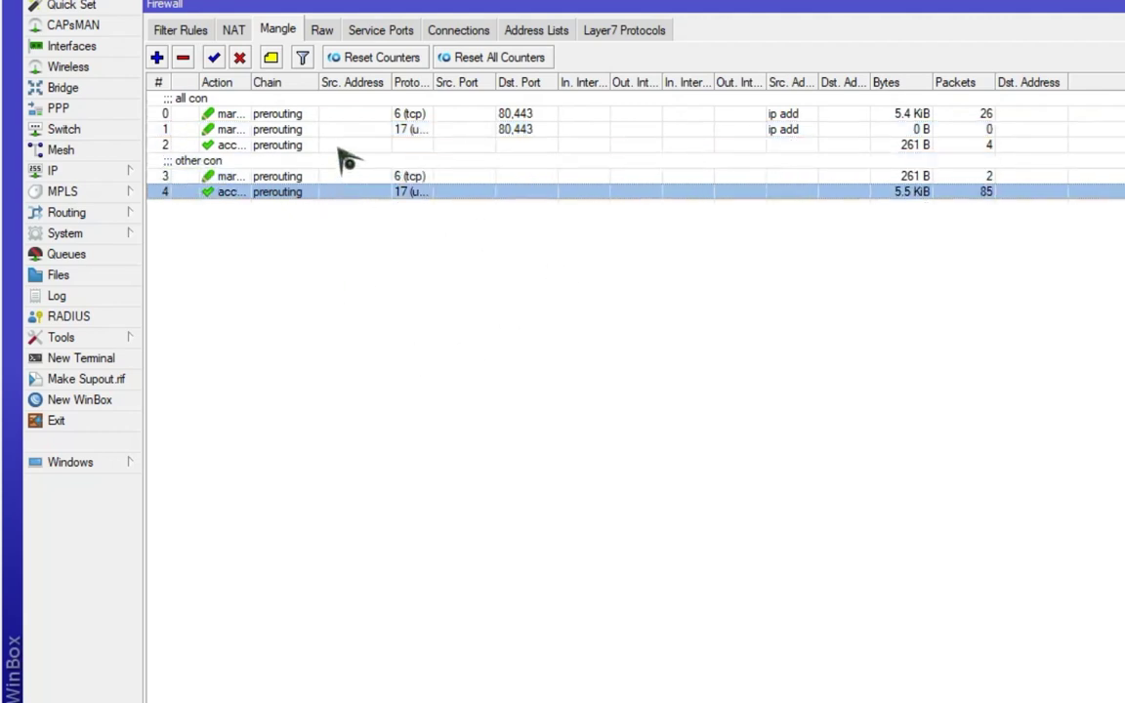
left_click(340, 146)
left_click(355, 130)
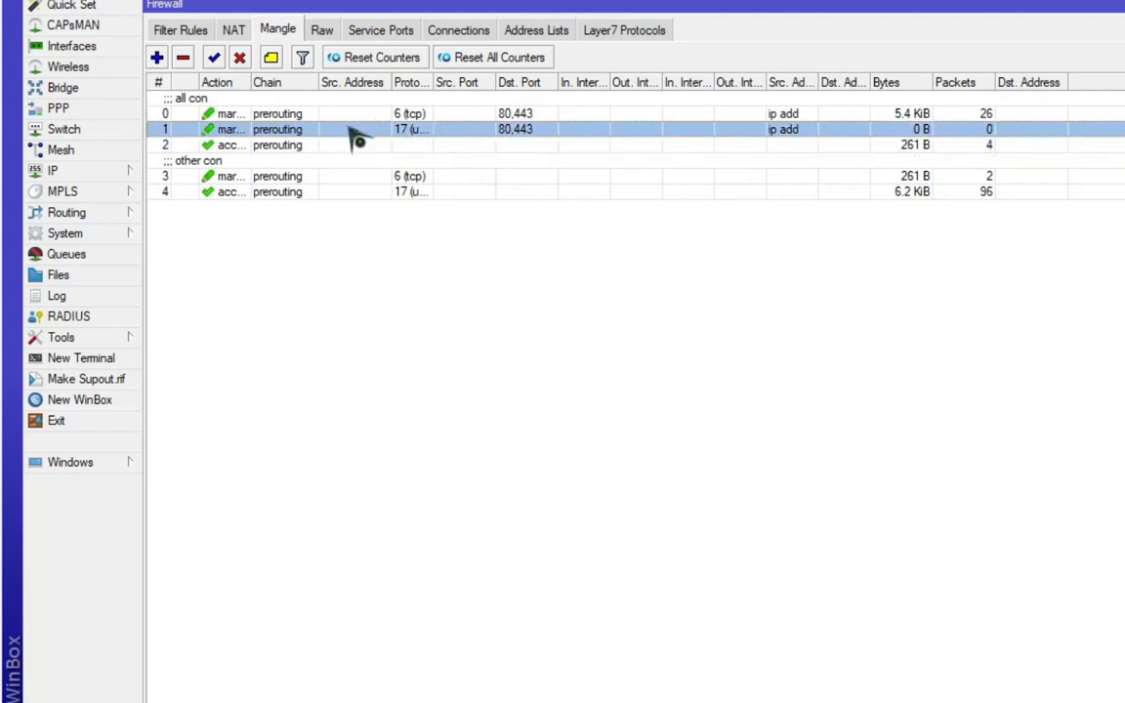
left_click(327, 115)
left_click(337, 176)
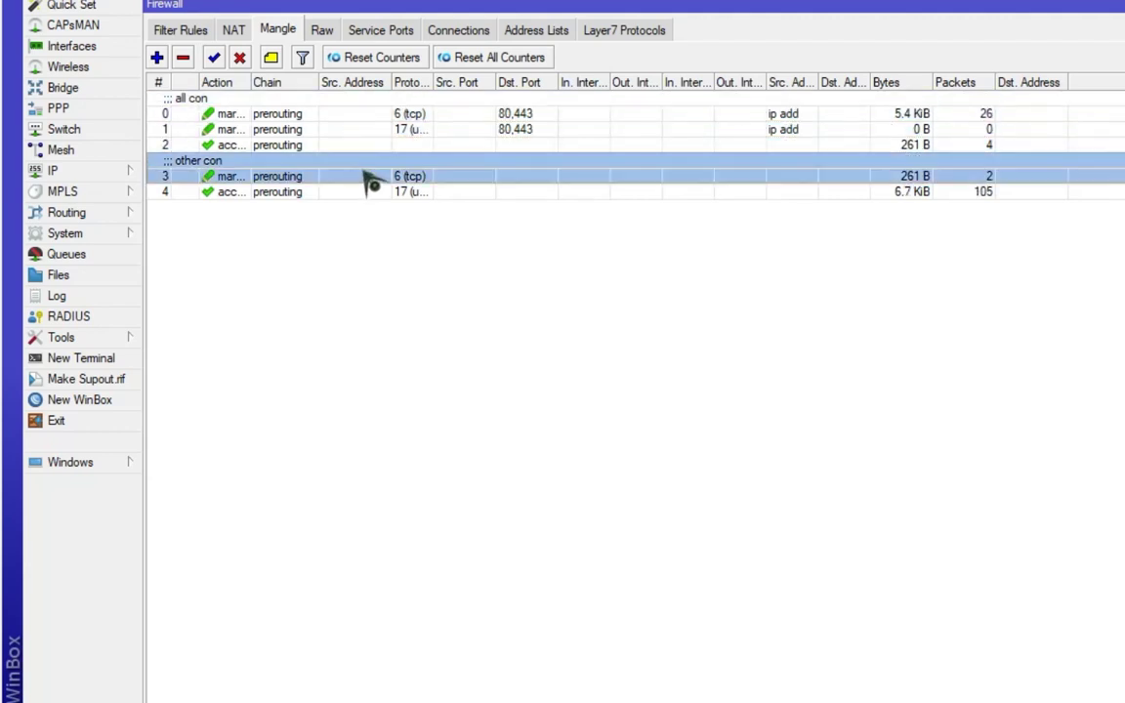
left_click(346, 191)
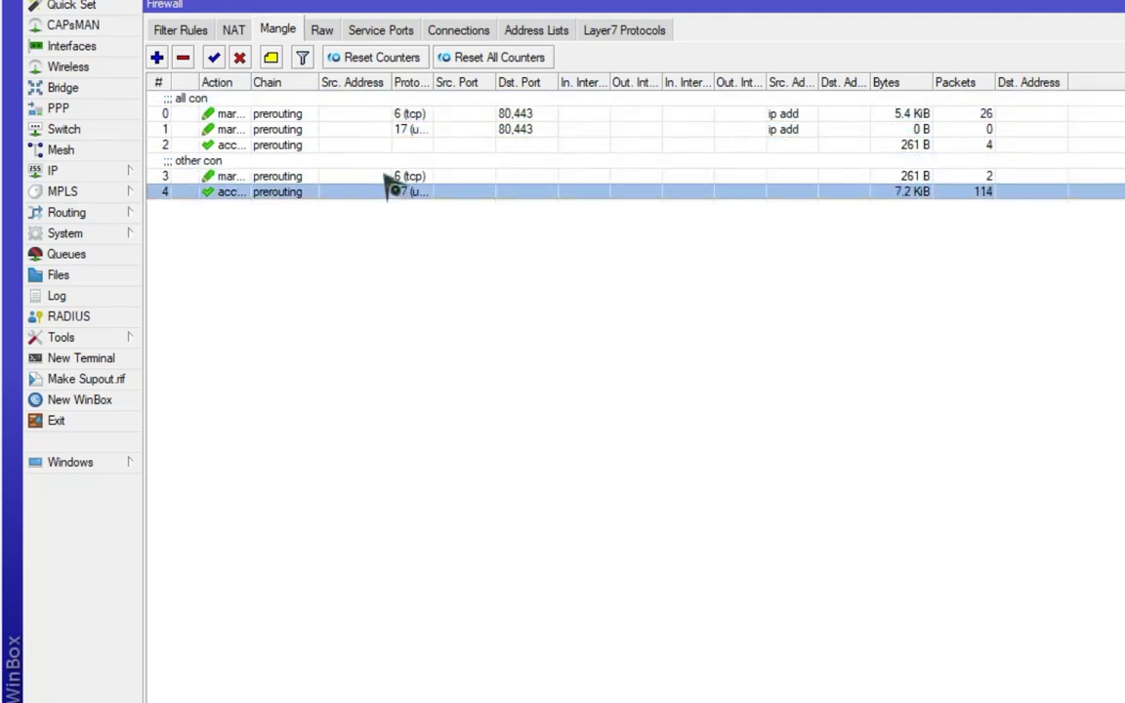
left_click(385, 176)
left_click(384, 145)
left_click(382, 133)
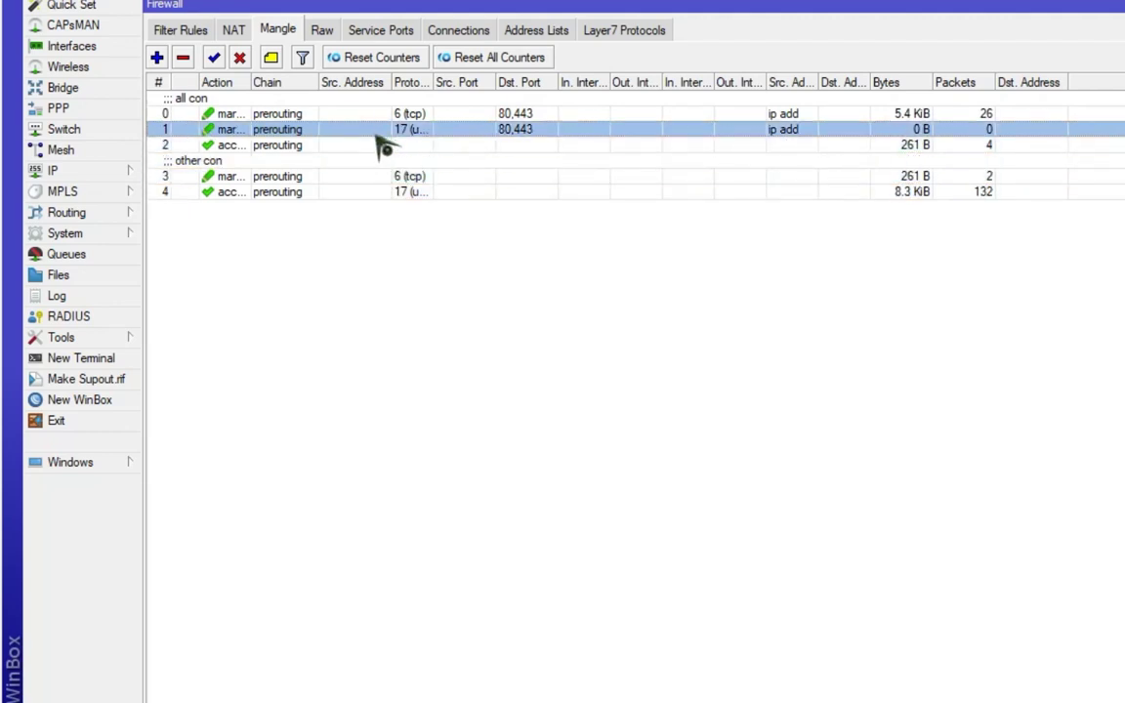
left_click(379, 144)
left_click(376, 176)
left_click(369, 192)
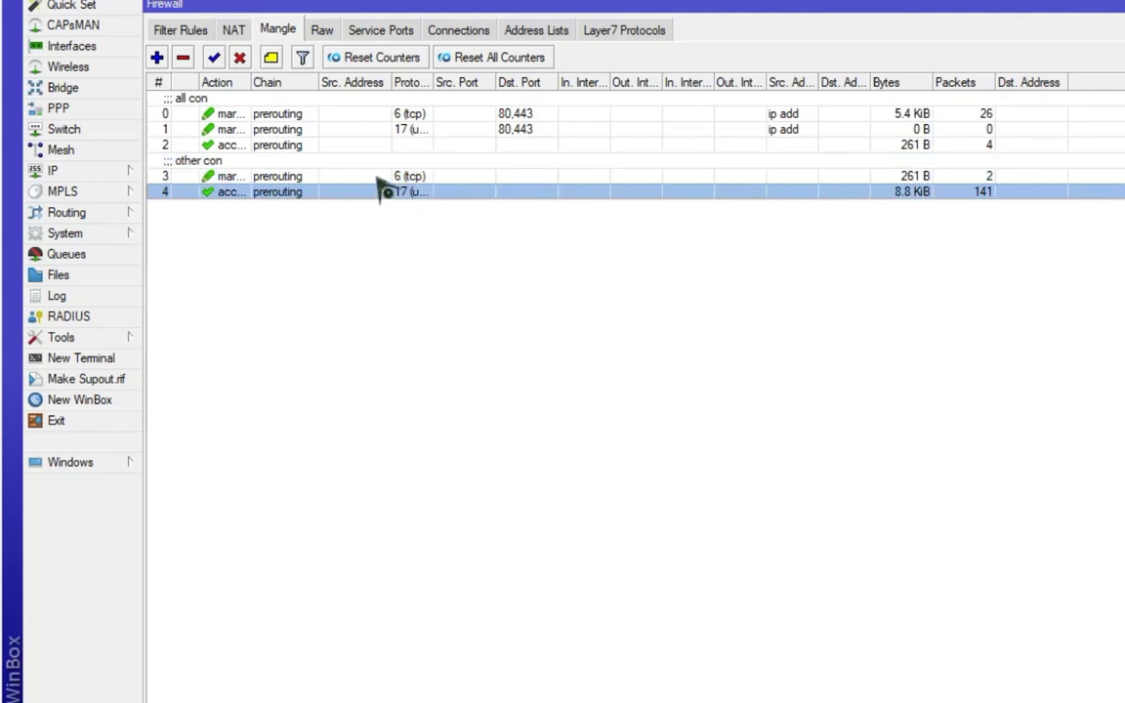
left_click(381, 177)
left_click(380, 191)
left_click(382, 176)
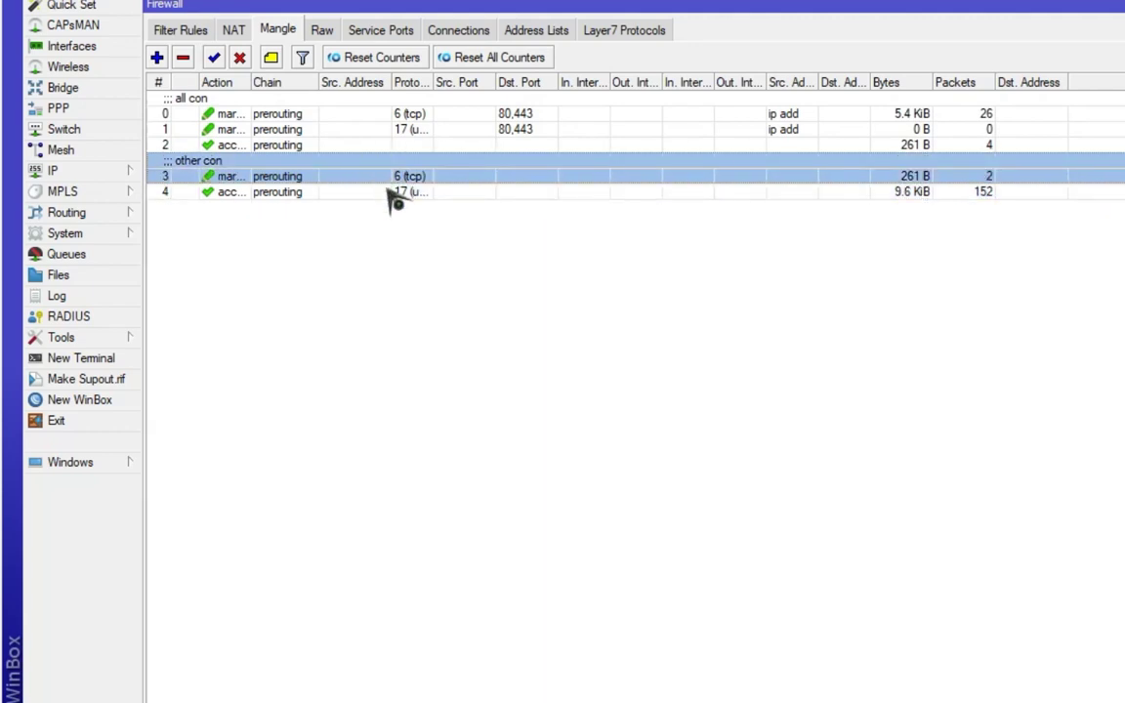
left_click(390, 192)
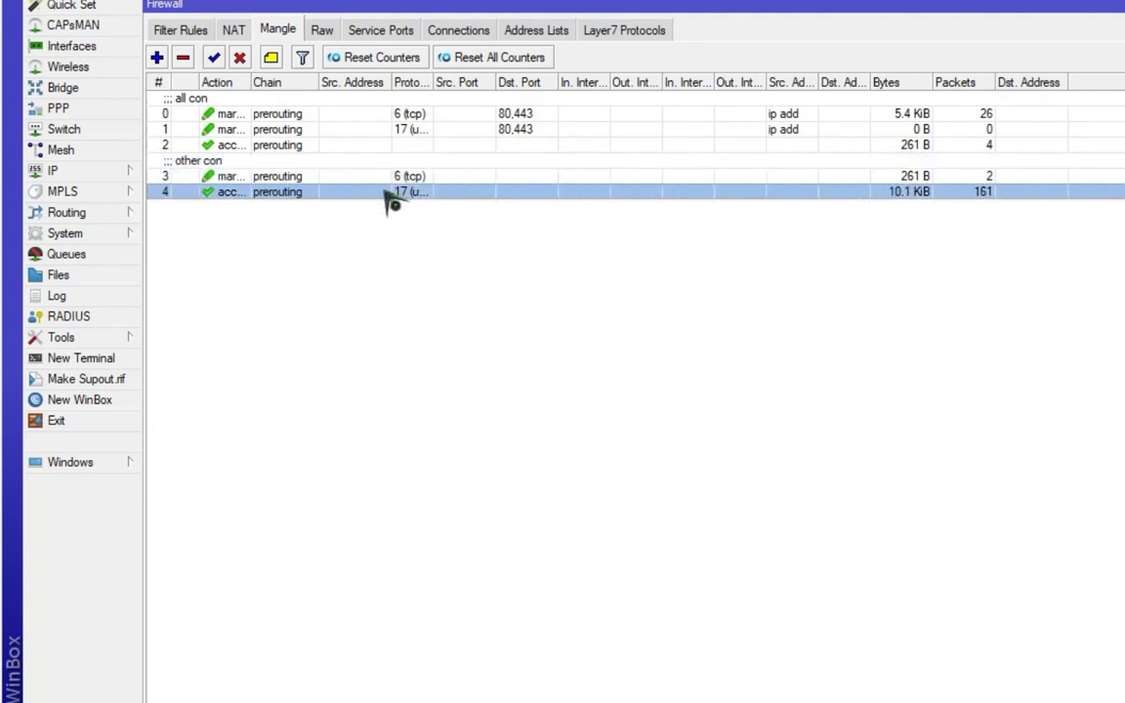
left_click(268, 145)
left_click(291, 192)
left_click(293, 178)
left_click(295, 191)
left_click(297, 177)
left_click(302, 145)
left_click(299, 129)
left_click(293, 114)
left_click(319, 193)
left_click(321, 177)
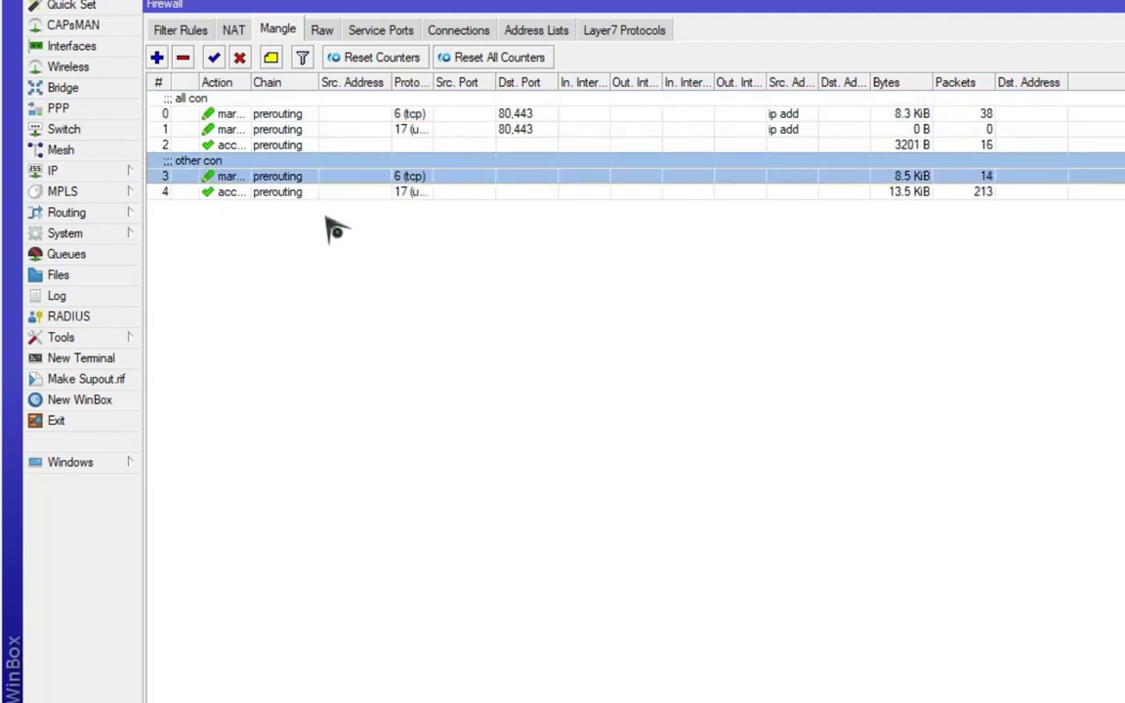
Check the router's queue list, looking at the simple queues and the queue tree, and close it again
left_click(318, 192)
left_click(321, 177)
left_click(107, 254)
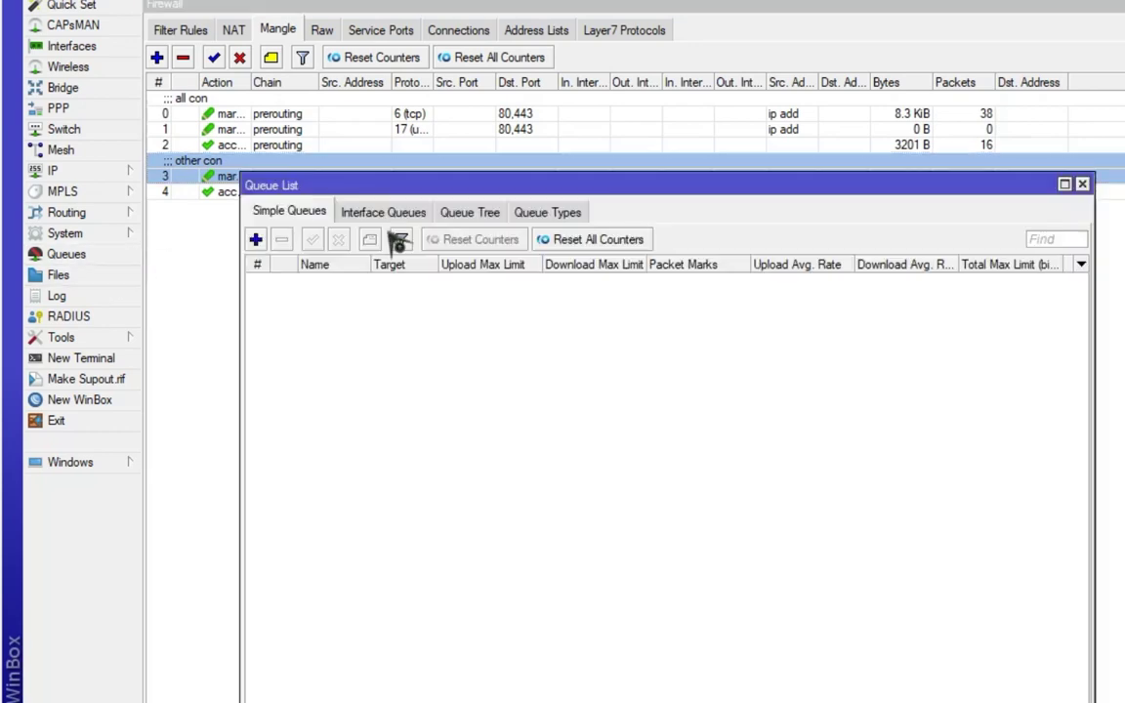
left_click(496, 216)
left_click_drag(498, 180, 467, 38)
left_click(258, 69)
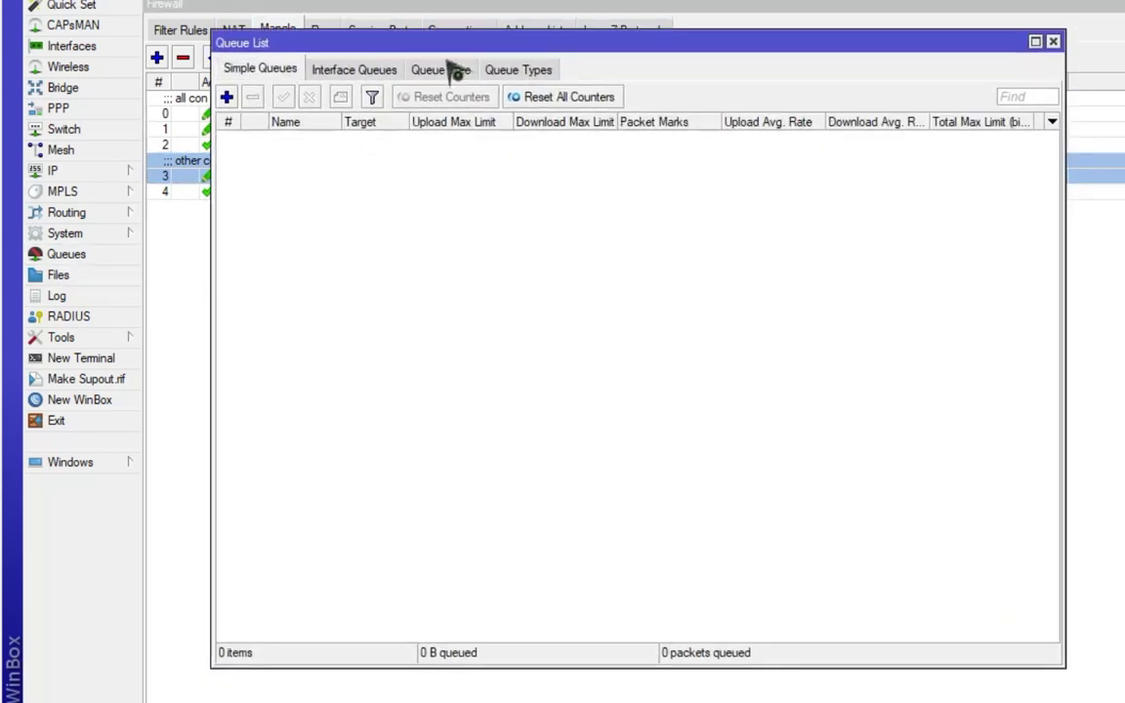
left_click(449, 70)
left_click(1052, 41)
Go through the mangle rules in order, comparing protocol, destination ports and actions of the all con and other con groups
left_click(430, 129)
left_click(459, 176)
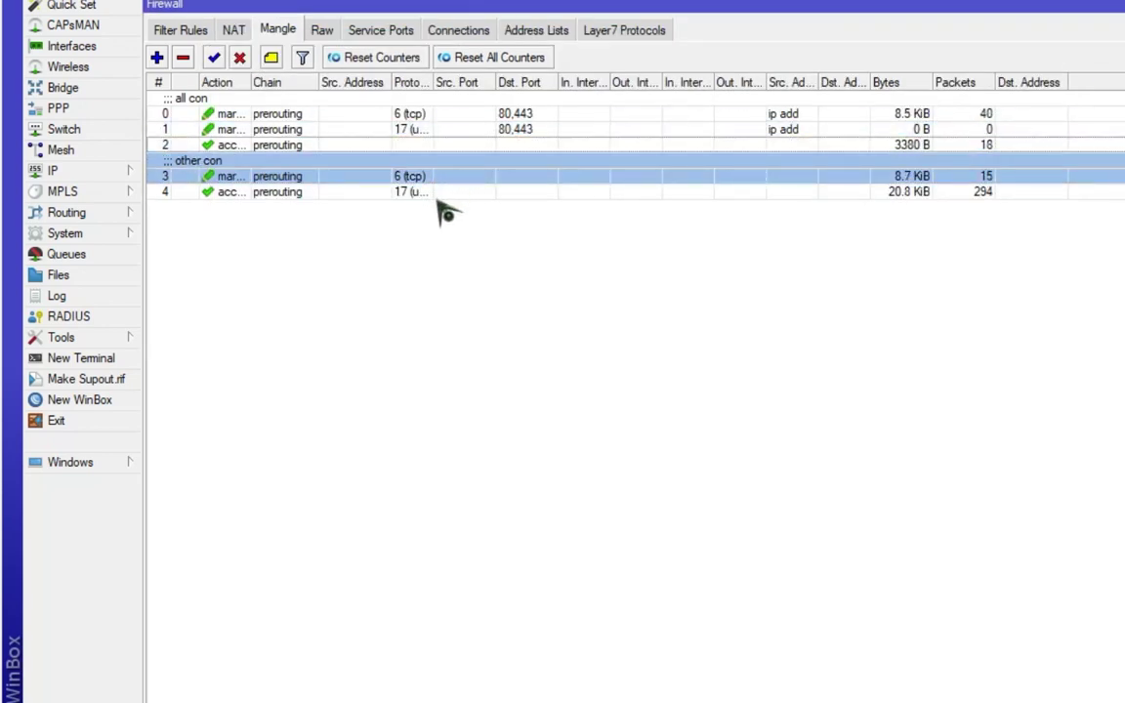
left_click(445, 131)
left_click(449, 115)
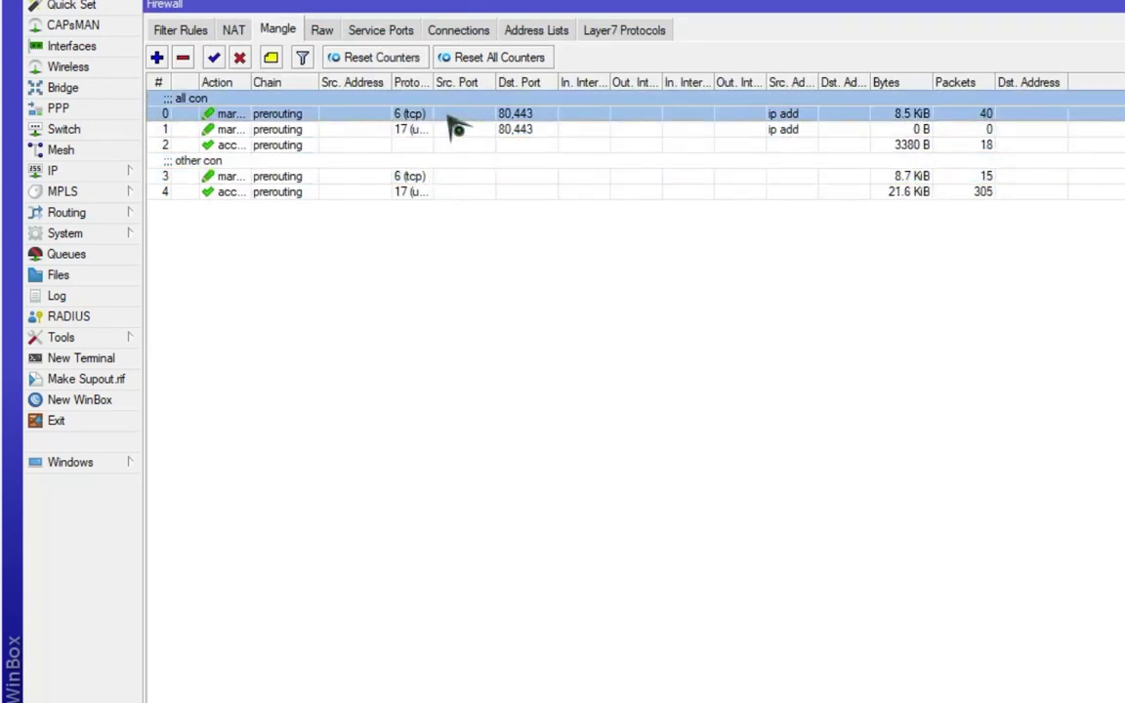
left_click(449, 146)
left_click(441, 178)
left_click(441, 191)
left_click(445, 175)
left_click(447, 144)
left_click(451, 114)
left_click(457, 130)
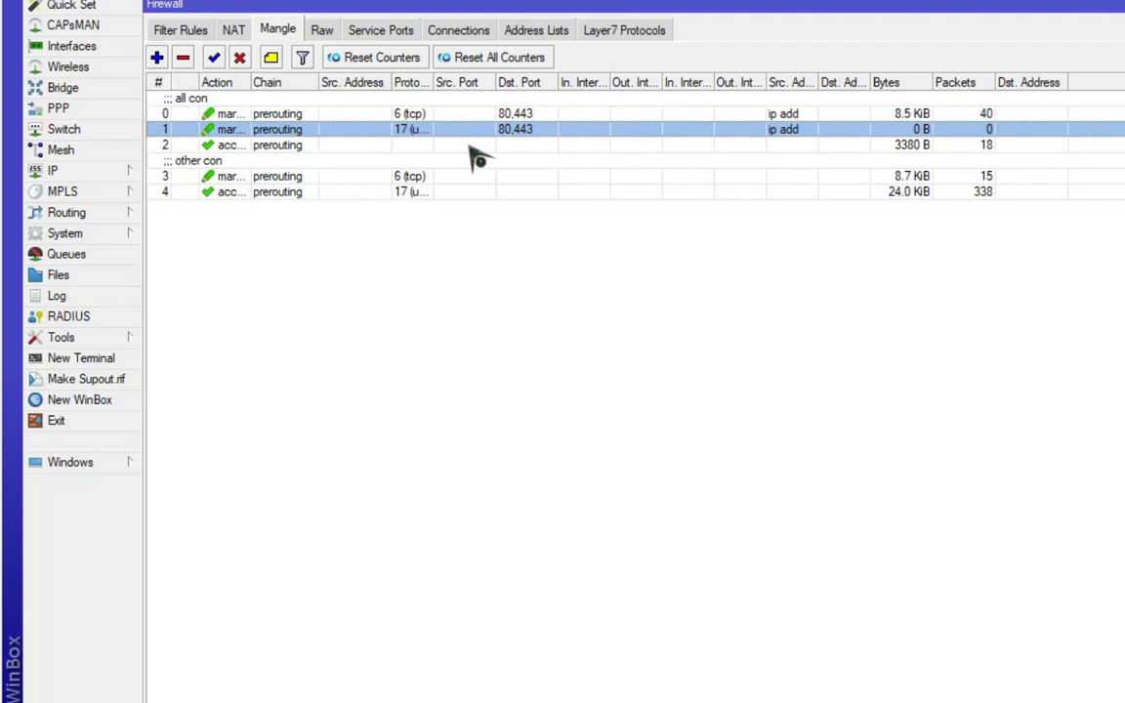
left_click(449, 176)
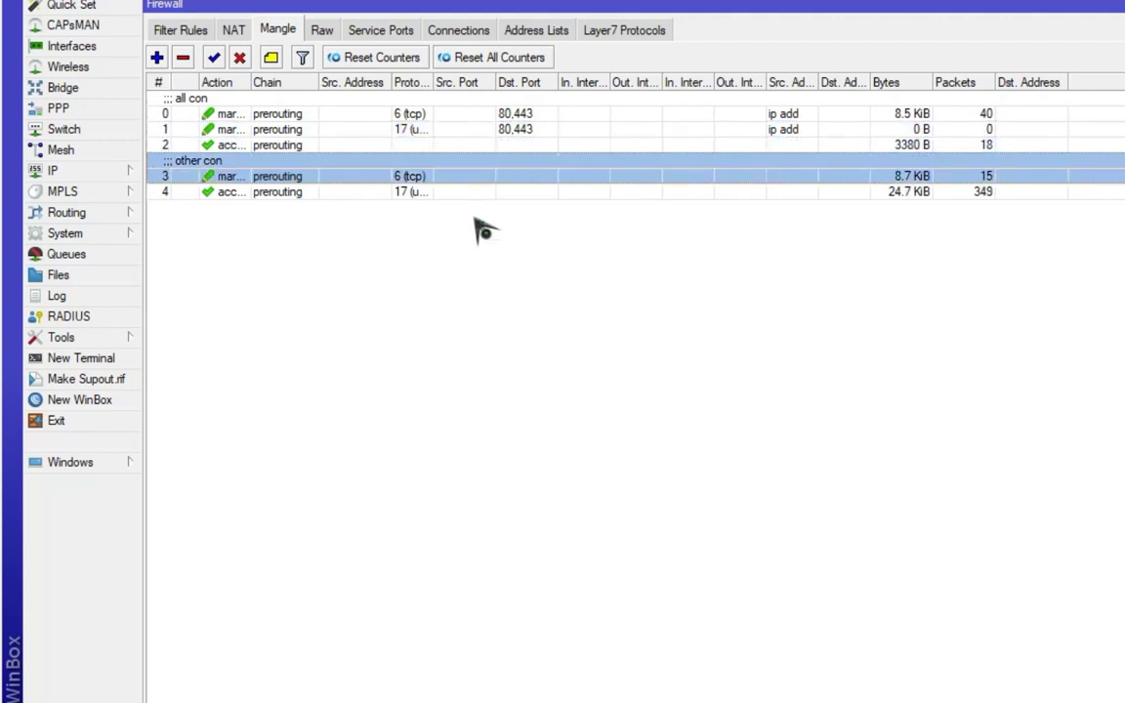
left_click(454, 192)
left_click(444, 176)
left_click(467, 113)
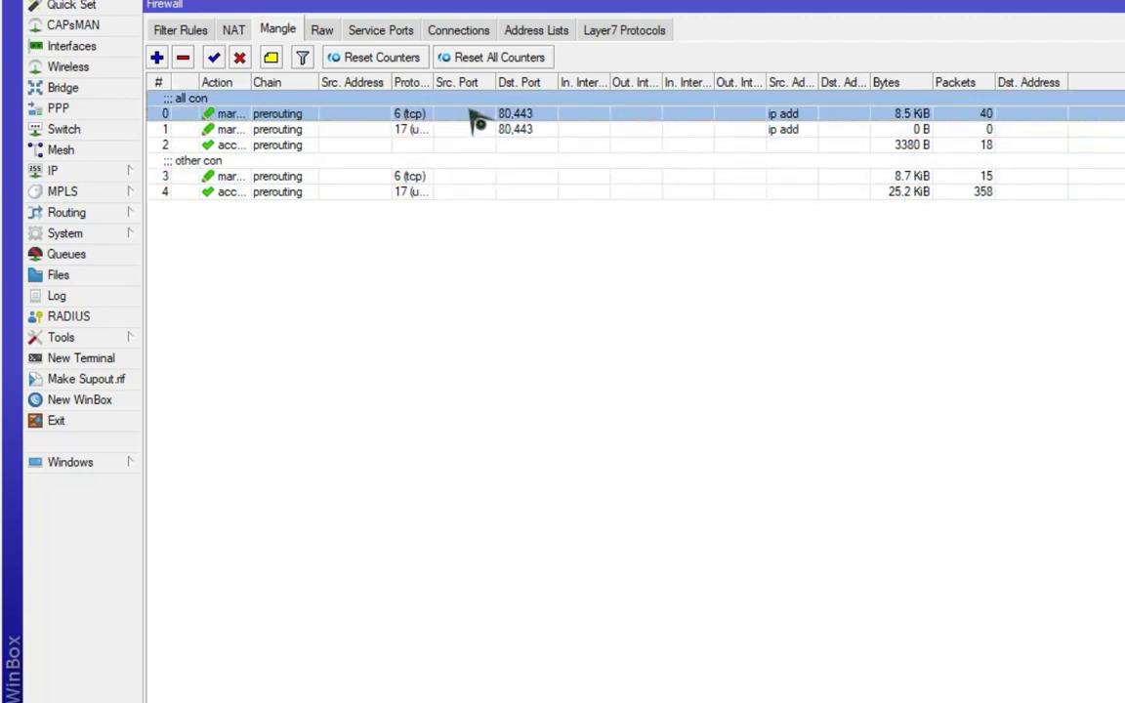
left_click(471, 144)
left_click(477, 177)
left_click(477, 191)
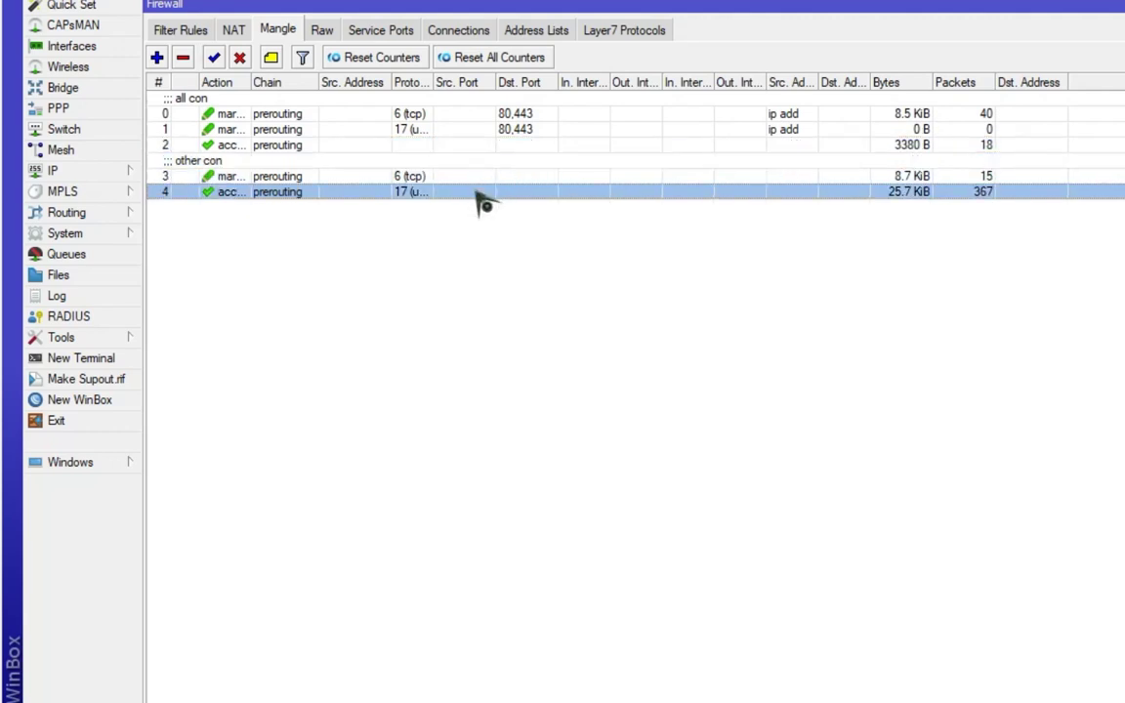
left_click(416, 145)
left_click(398, 168)
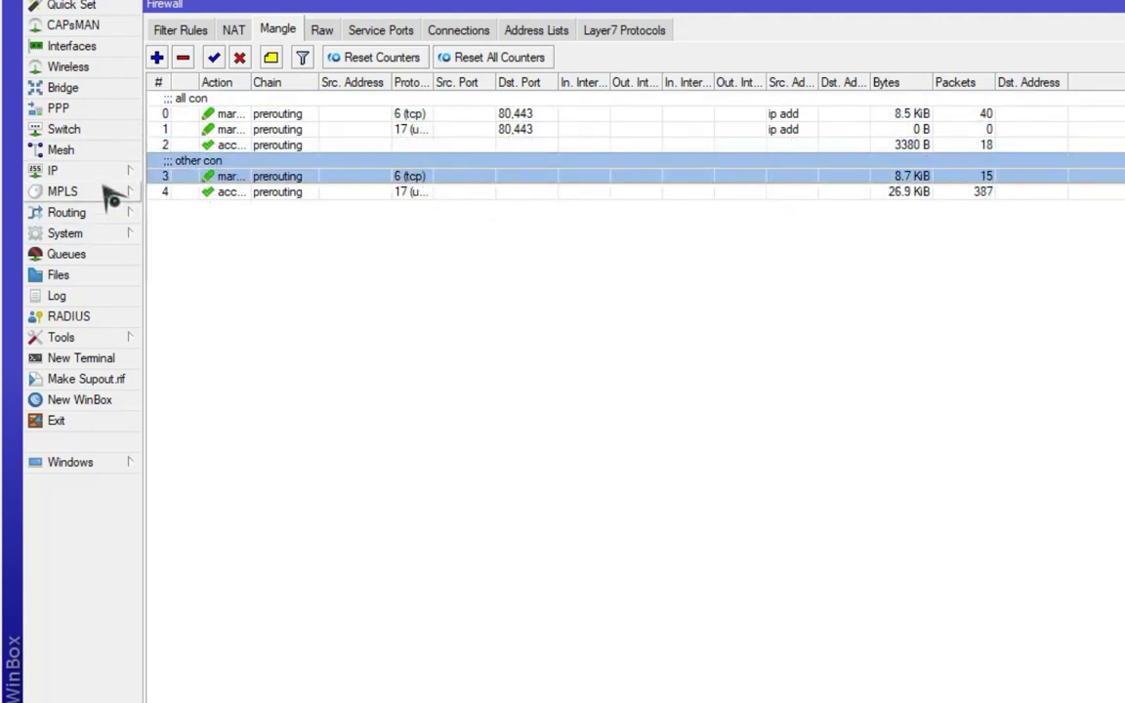
Open the IP route list and examine the BROWSING and GAMING default routes, including the BROWSING route's details
mouse_move(44, 172)
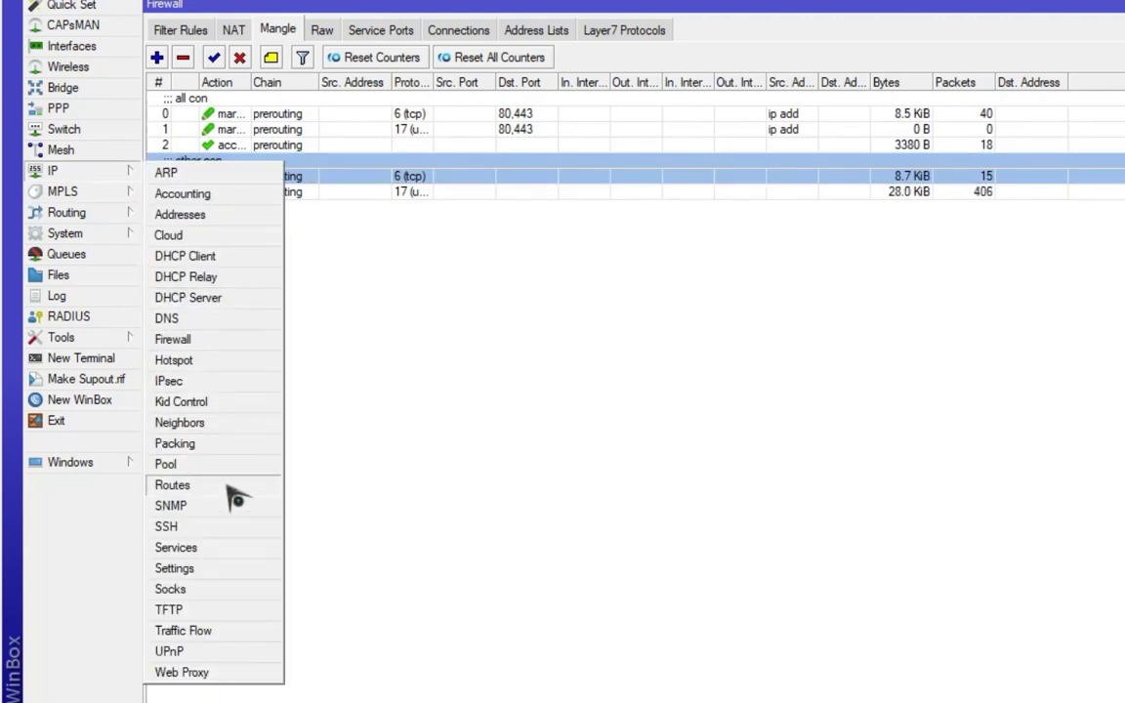
left_click(231, 486)
left_click_drag(566, 88, 644, 123)
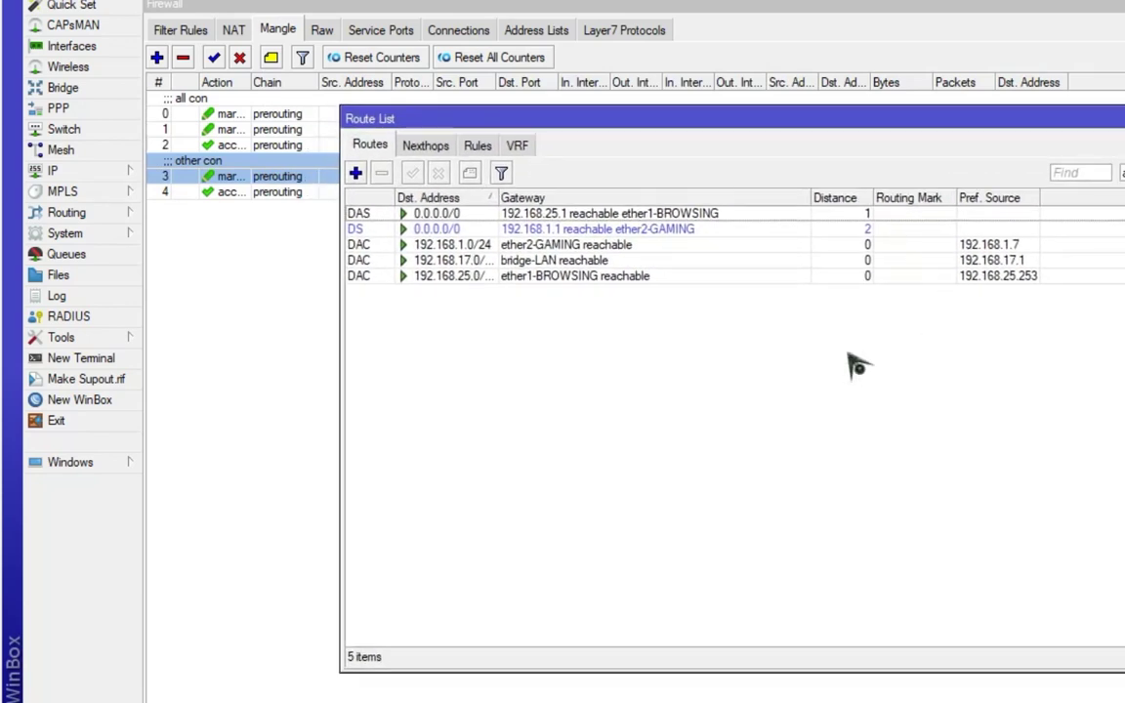
left_click(675, 244)
left_click(663, 230)
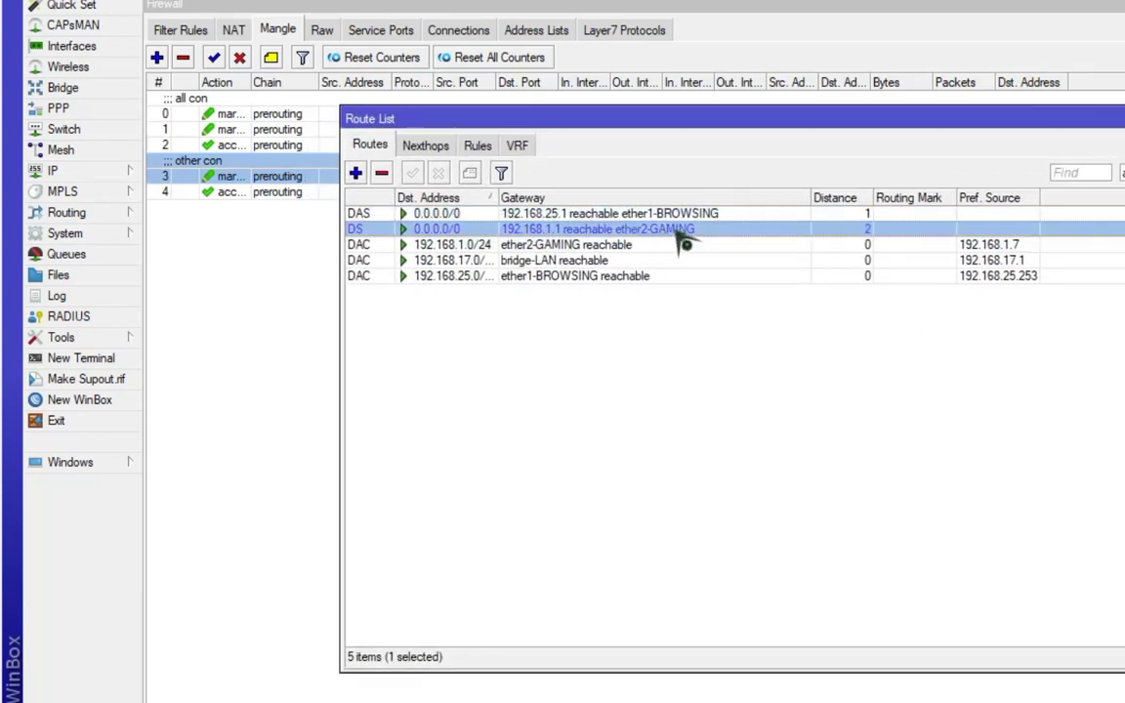
left_click(674, 214)
left_click(646, 227)
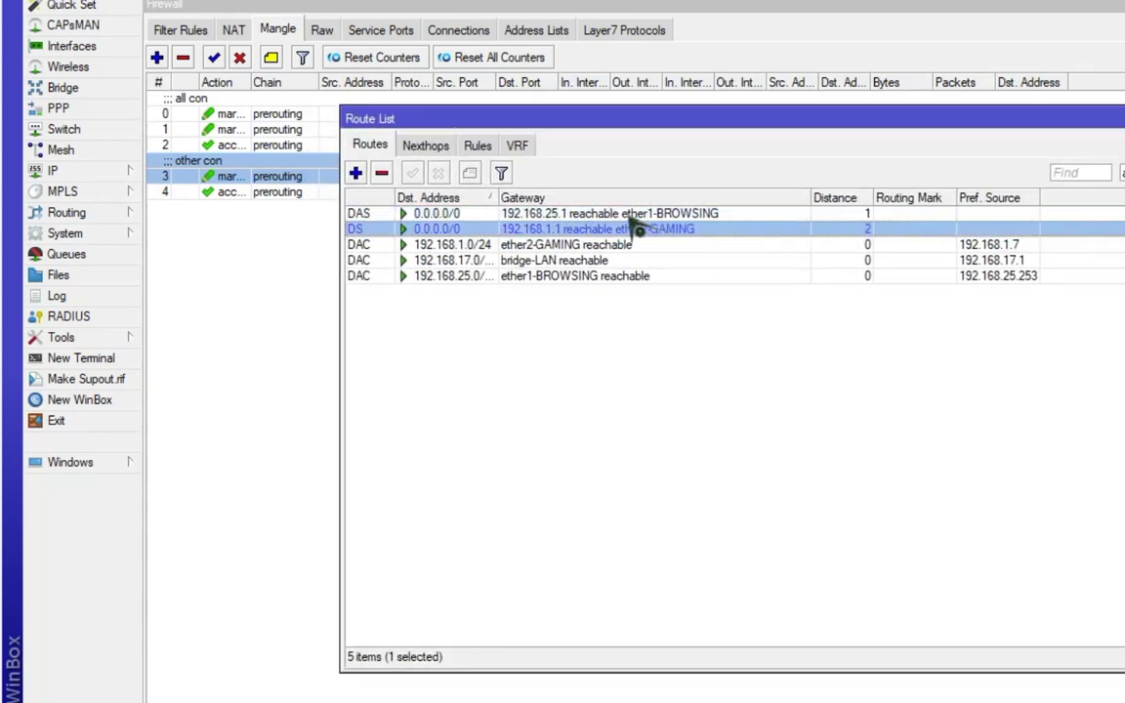
double_click(694, 213)
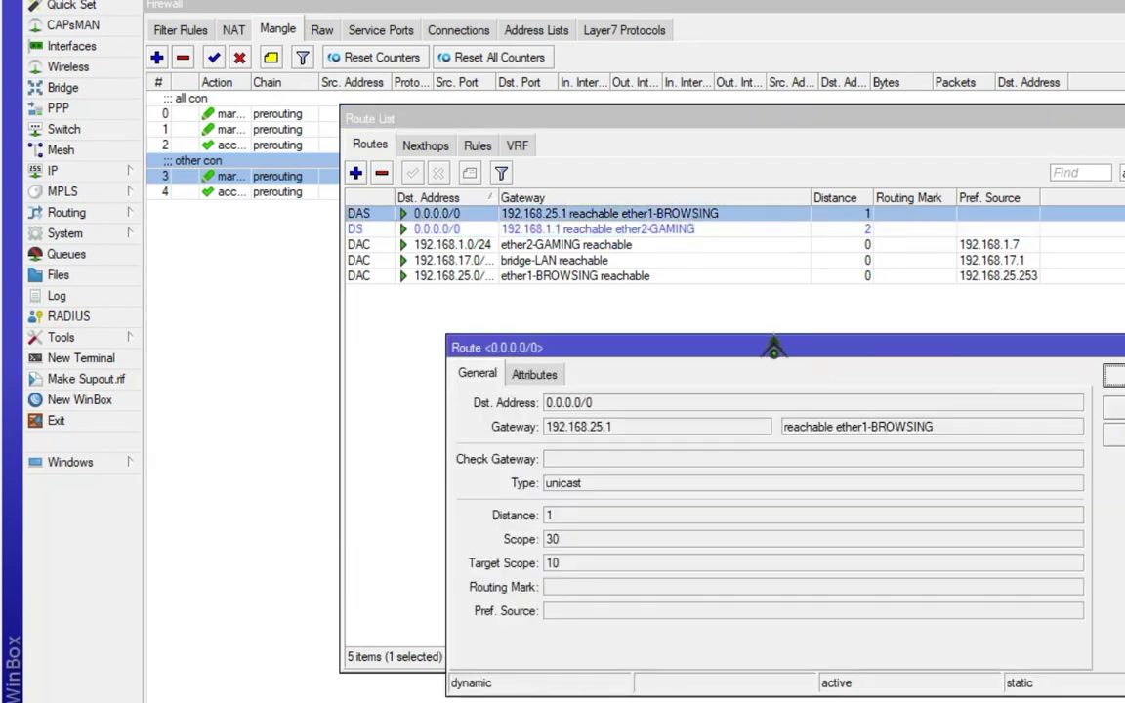
left_click_drag(773, 347, 773, 284)
key("Escape")
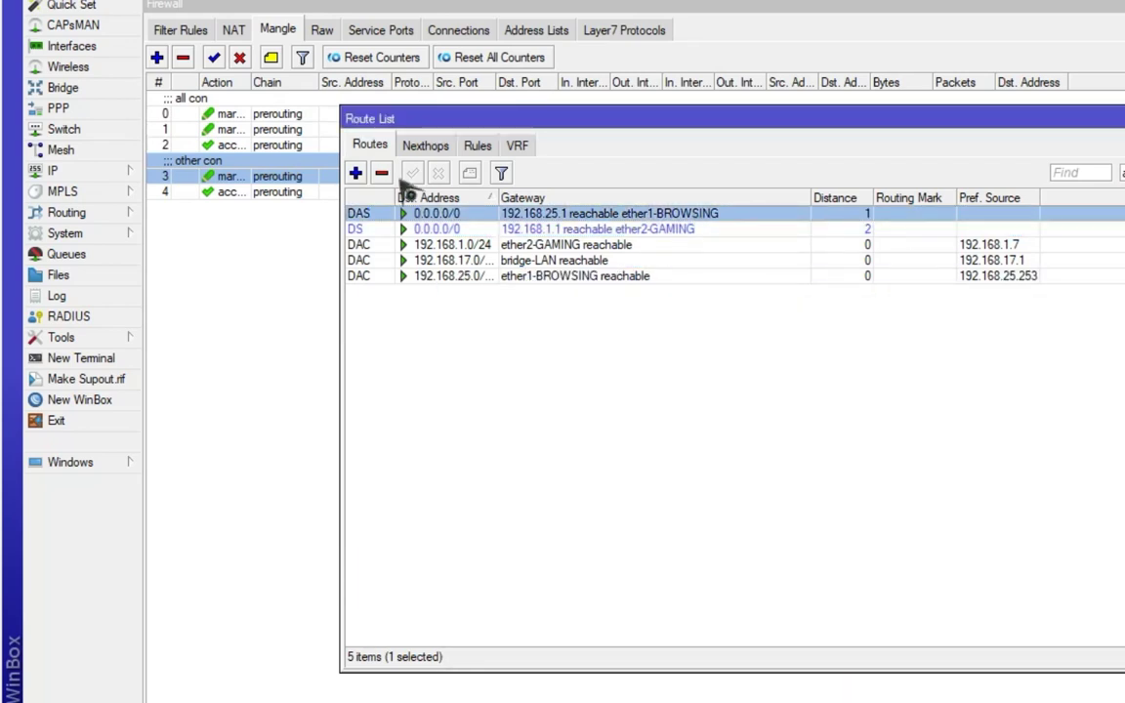
left_click(355, 173)
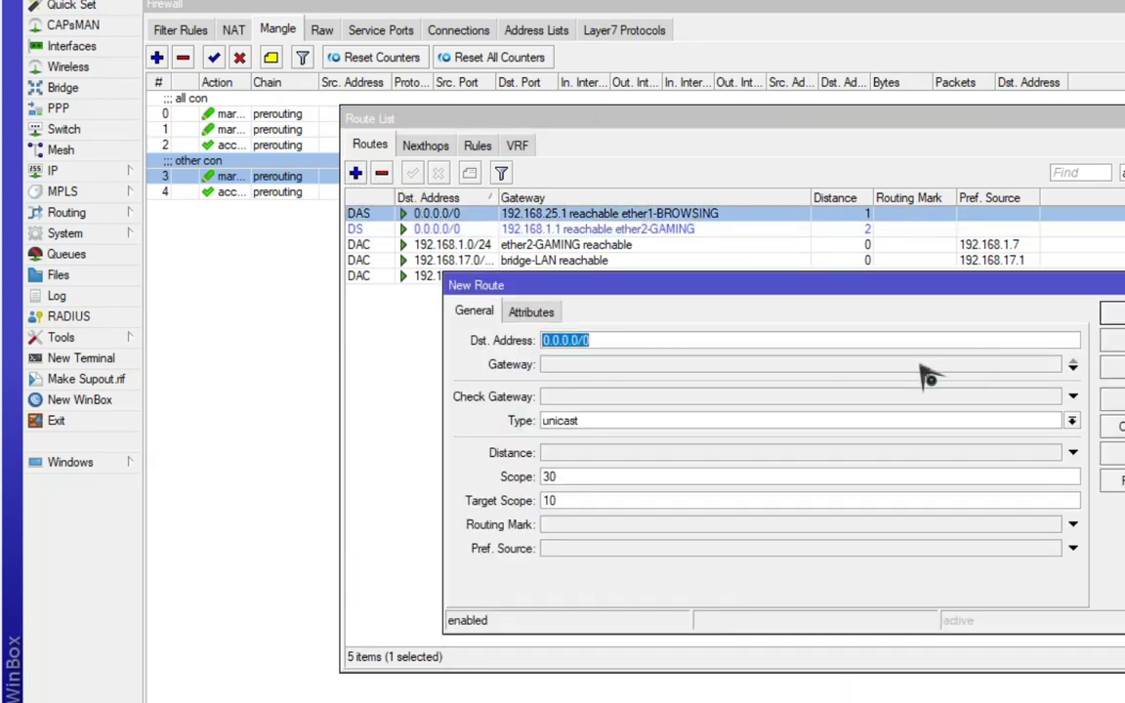
left_click(773, 367)
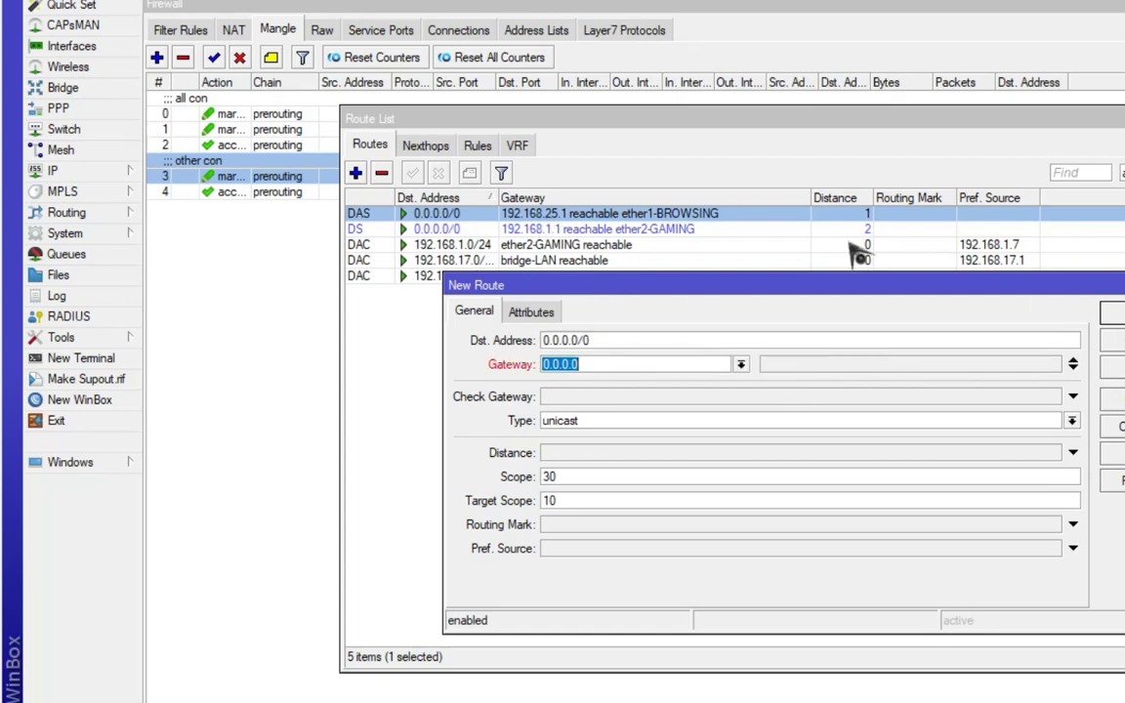
key("Escape")
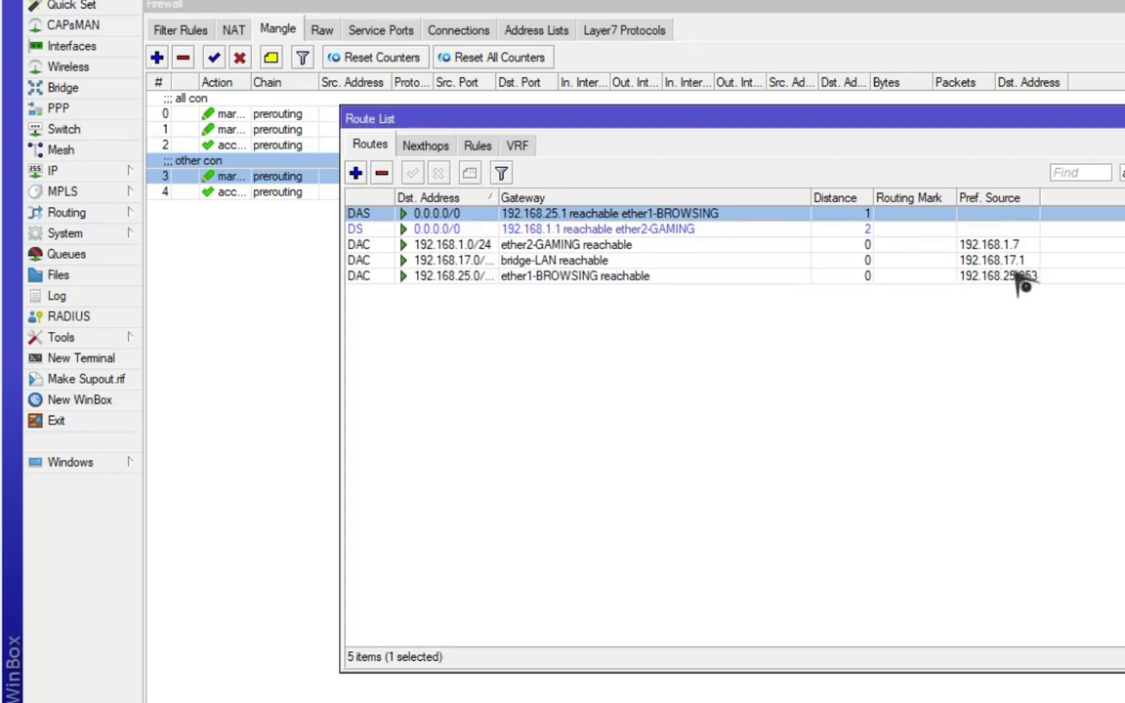
Duplicate the dynamic default route via 192.168.25.1 as a new route with routing mark all con, and save it
double_click(677, 214)
left_click(1118, 466)
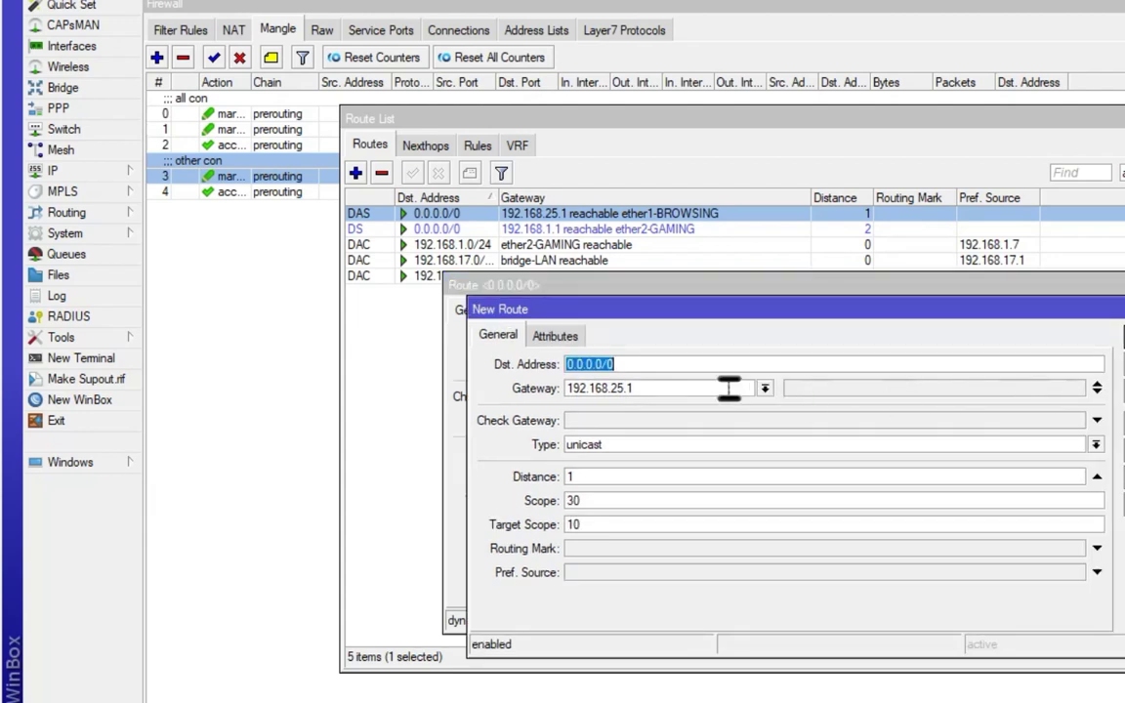
left_click_drag(825, 304, 719, 226)
left_click(603, 473)
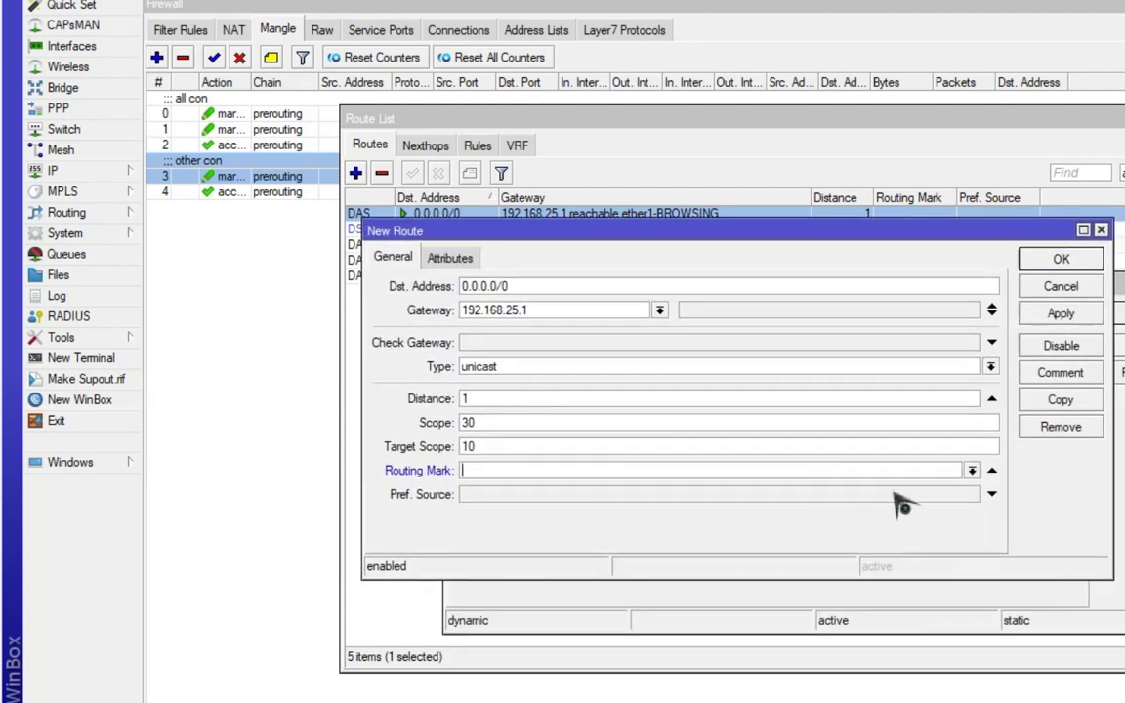
left_click(971, 470)
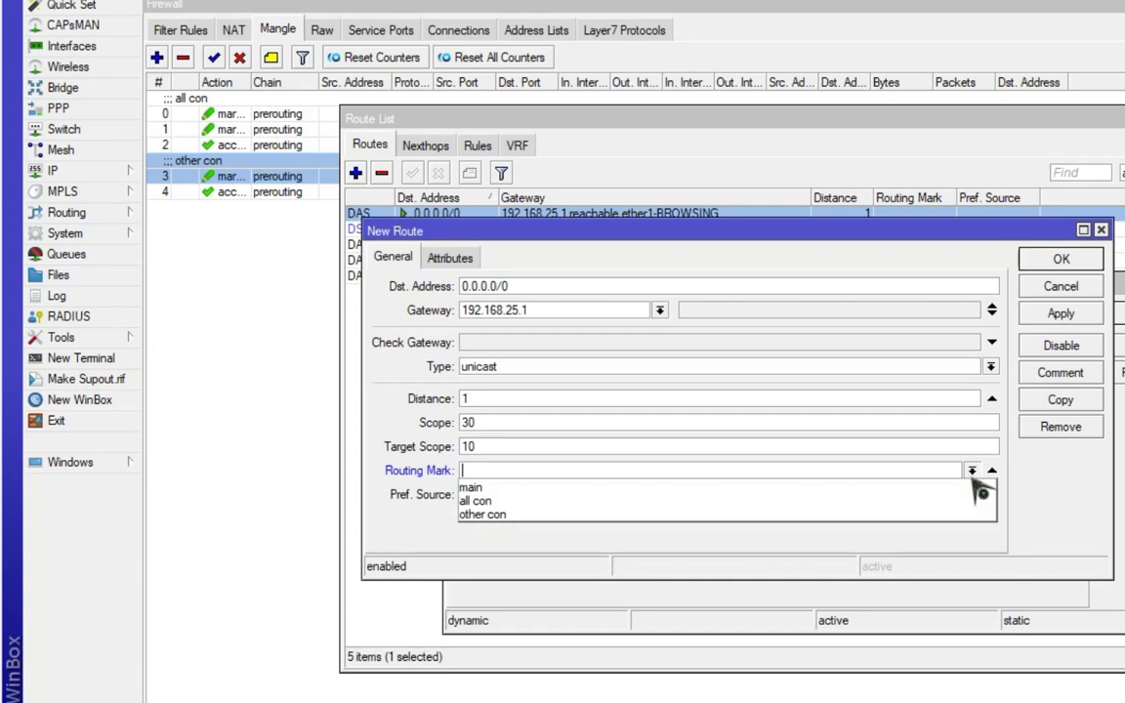
left_click(882, 500)
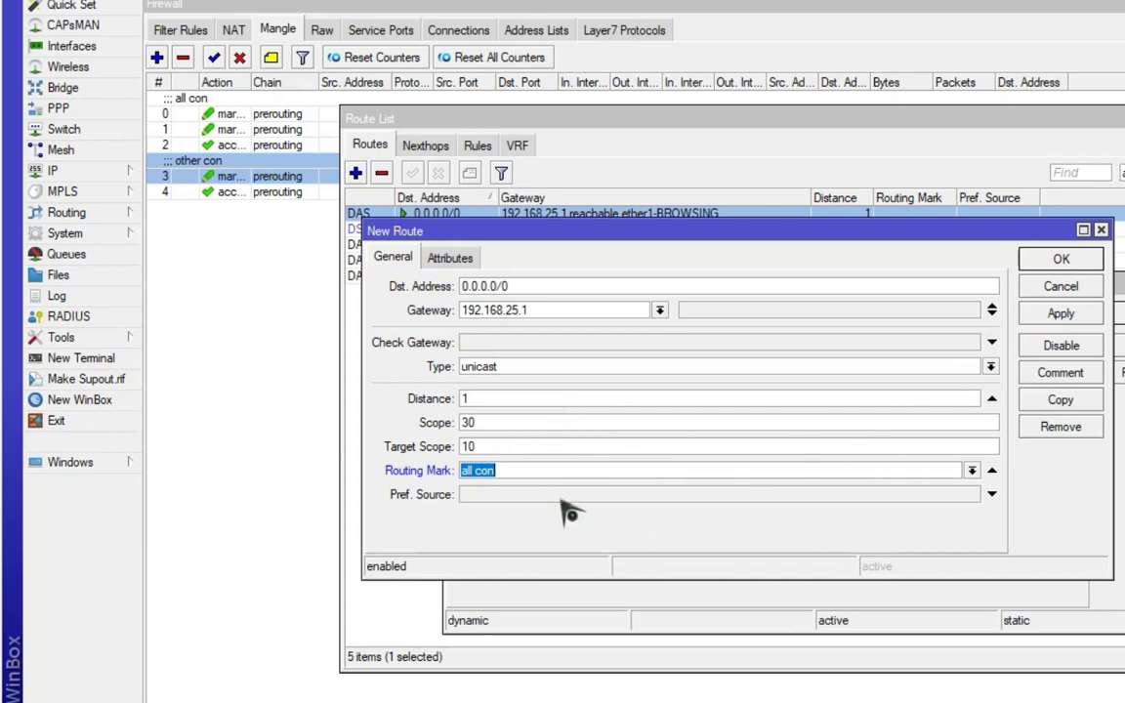
left_click(1062, 313)
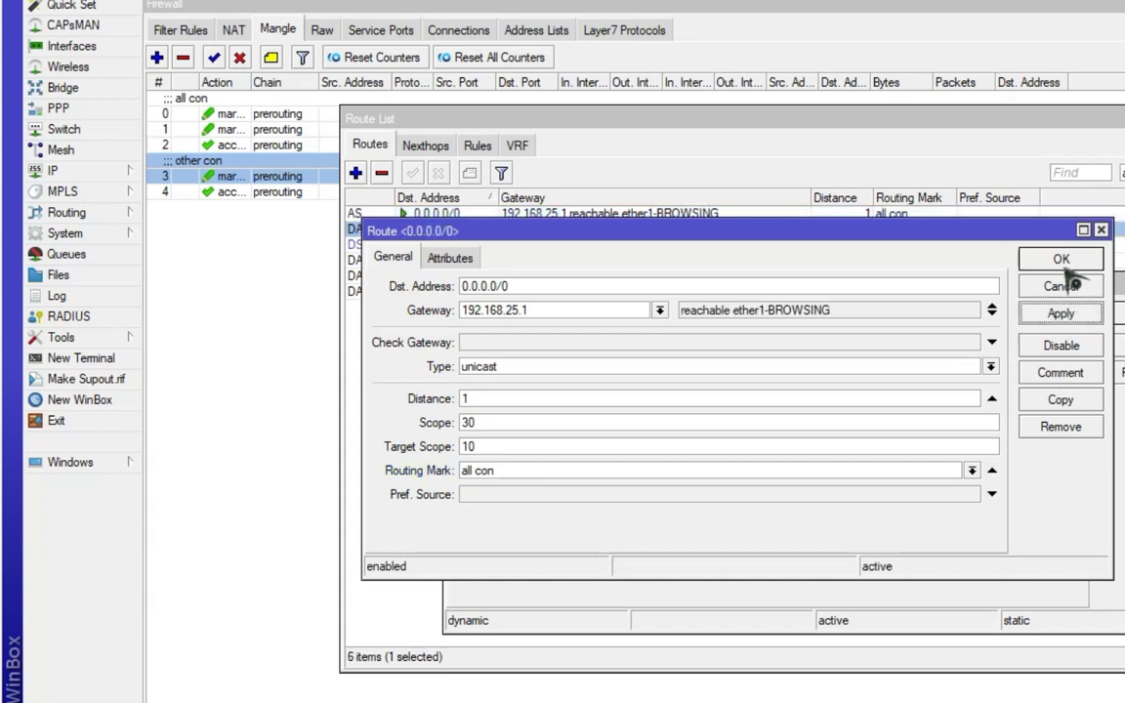
left_click(1061, 259)
key("Escape")
Add the comment "all connection" to the default route with routing mark all con
left_click(859, 217)
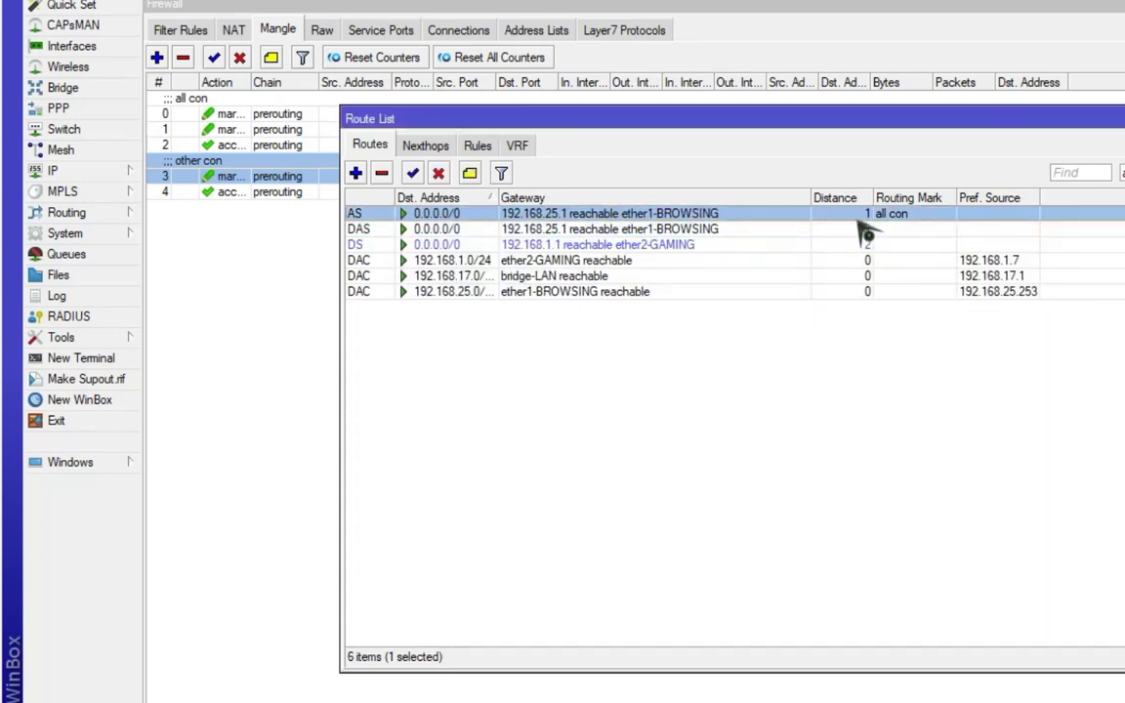
left_click(469, 174)
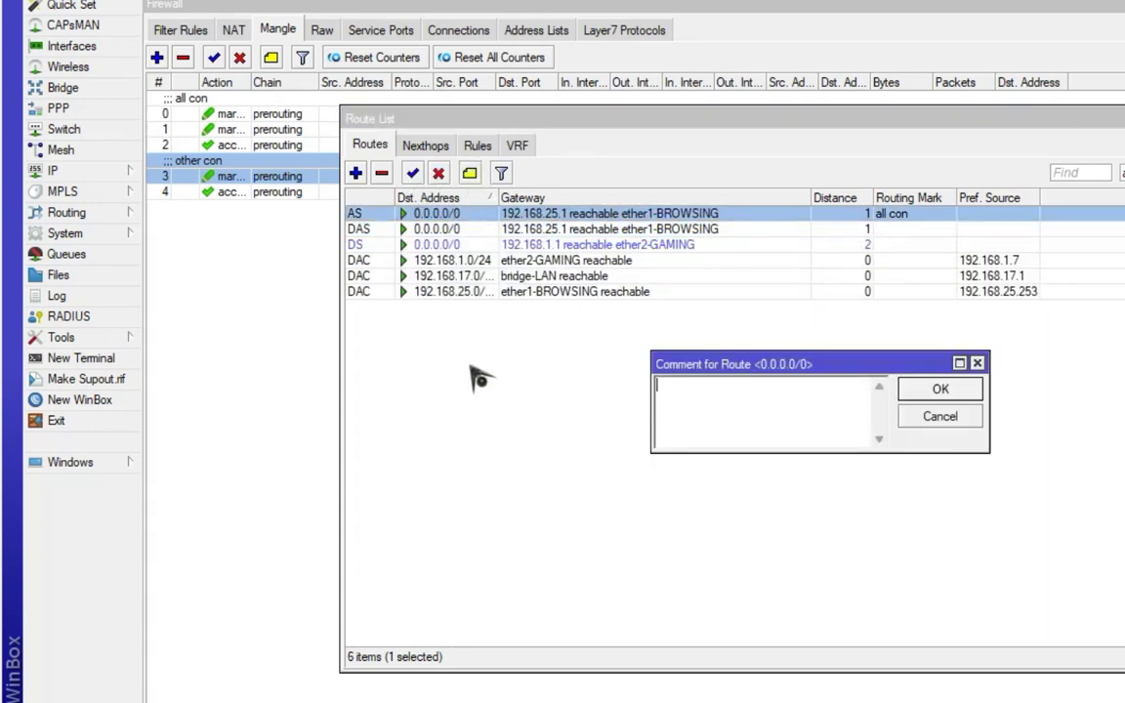
type("all connec")
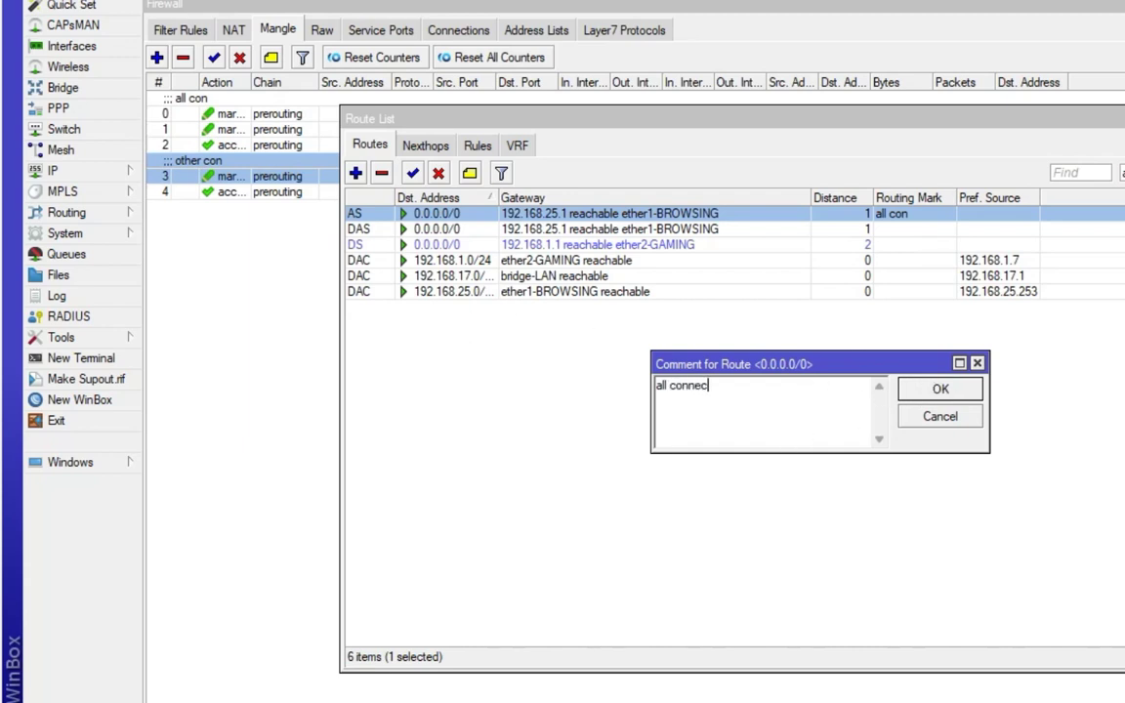
type("tion")
key("Return")
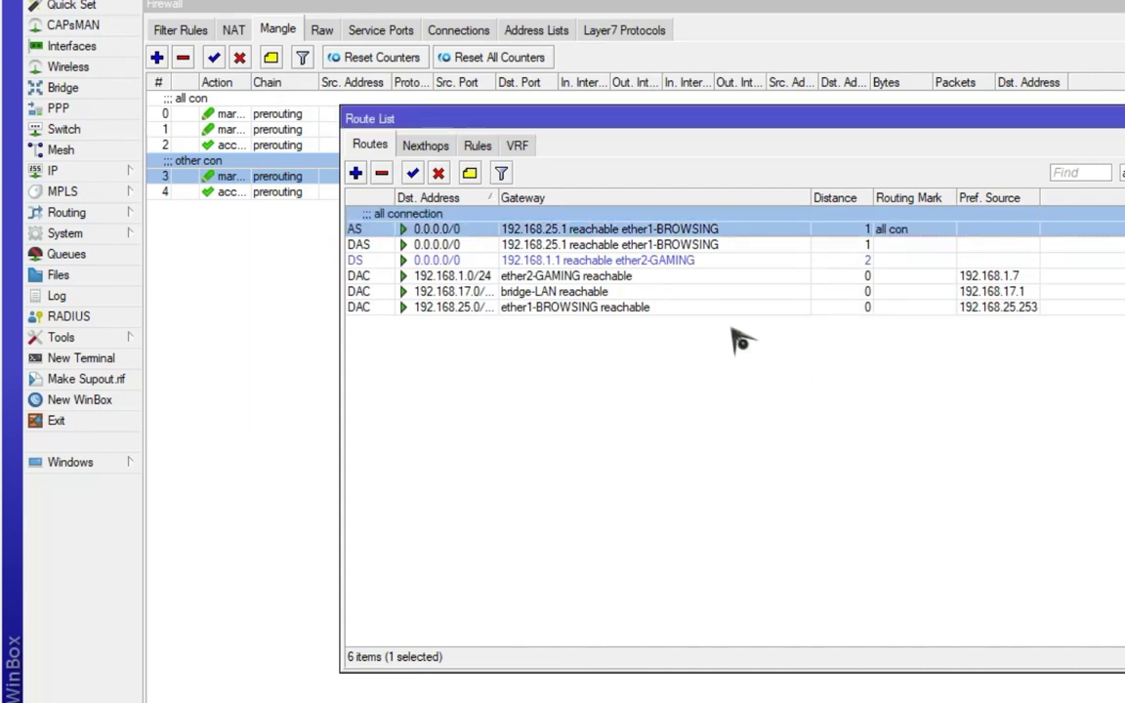
Duplicate the default route via 192.168.1.1 as a new route, clear its distance and assign routing mark other con
left_click(656, 246)
double_click(652, 261)
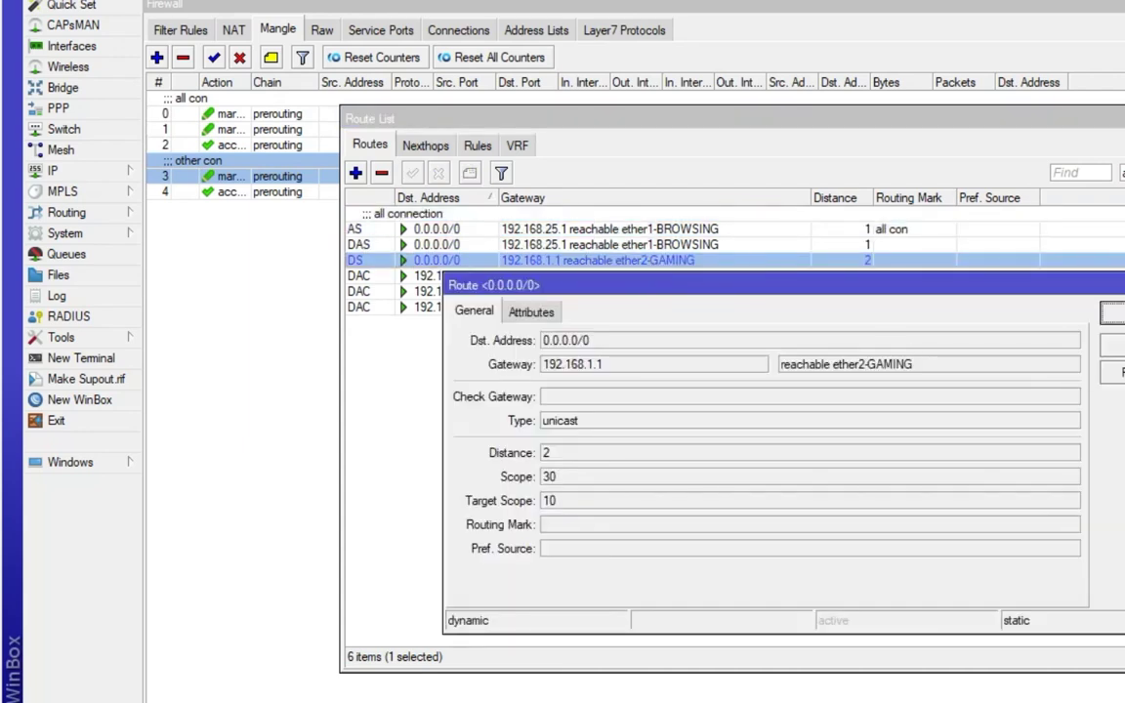
left_click(1113, 459)
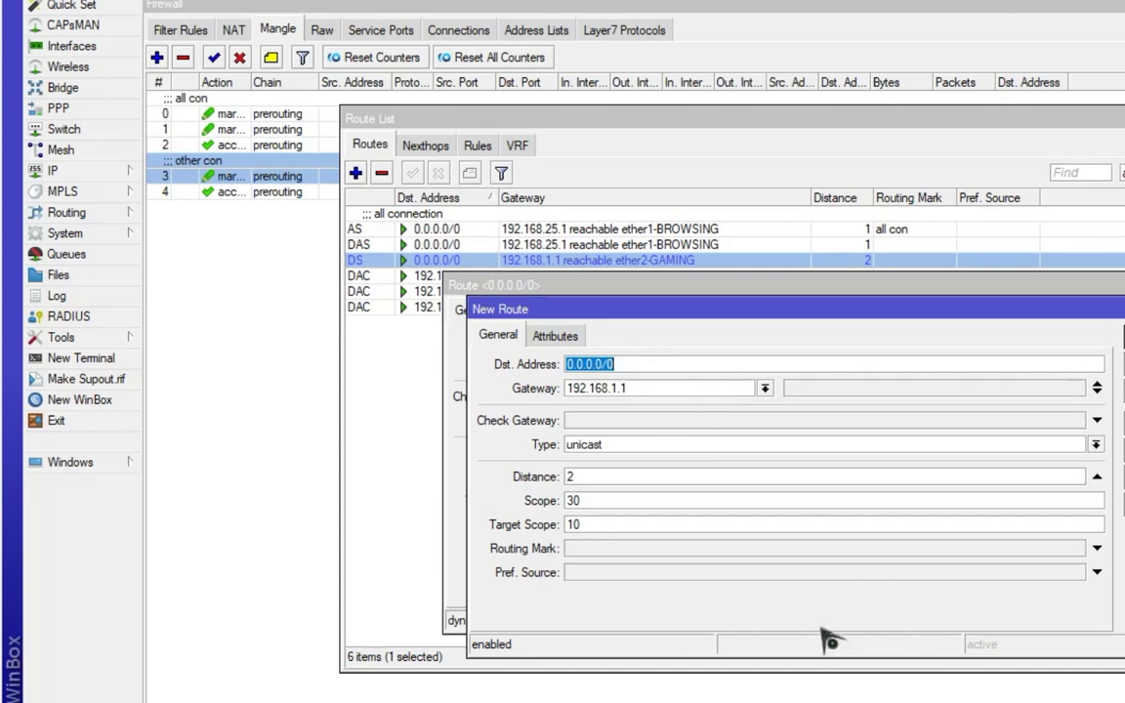
left_click(1096, 476)
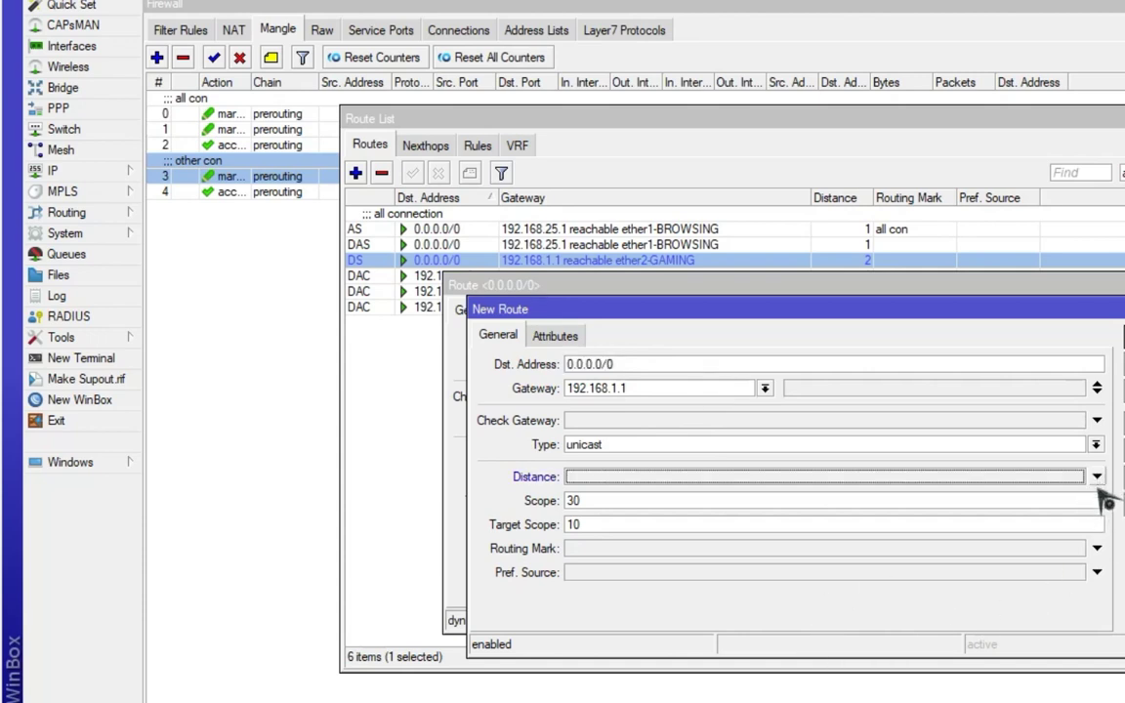
left_click(1096, 547)
left_click(1078, 549)
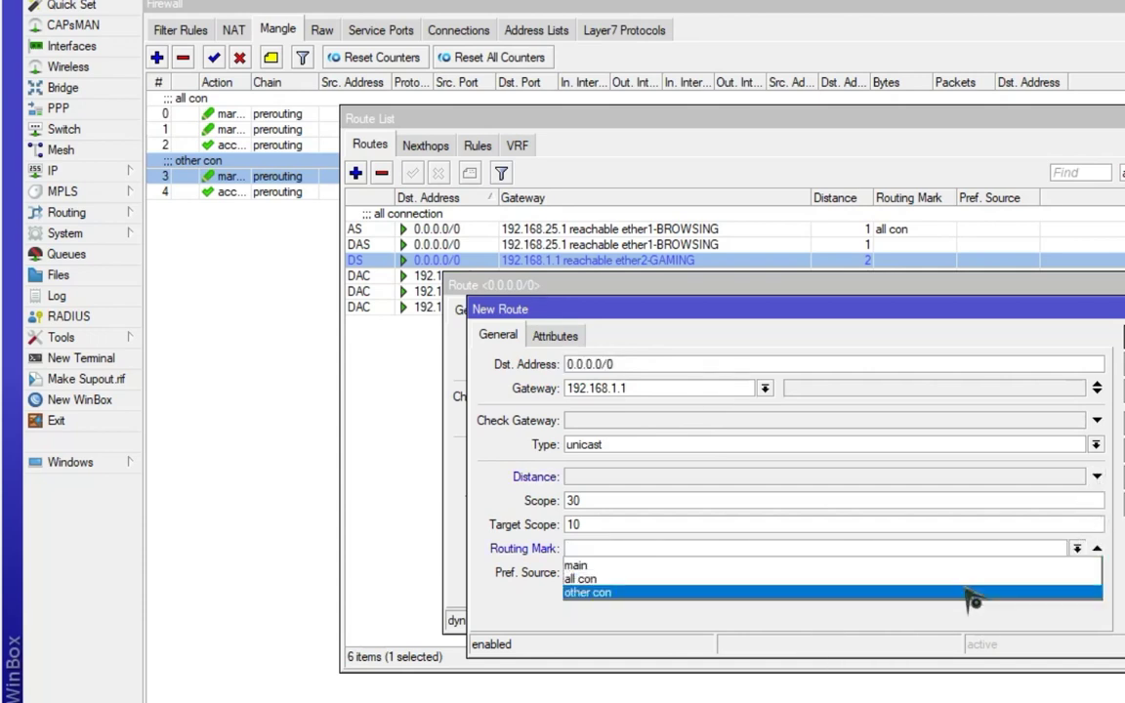
left_click(898, 595)
Comment the new gaming route as "other connection" and save it
left_click(1119, 433)
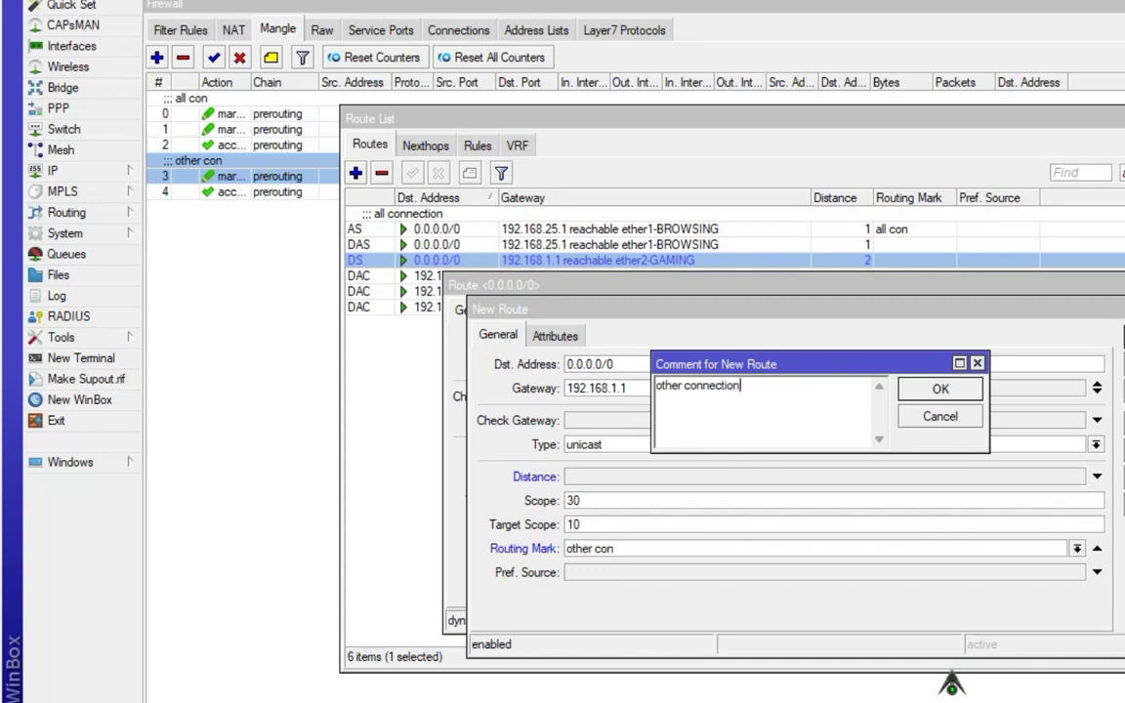
type("other connection")
key("Return")
key("Return")
key("Return")
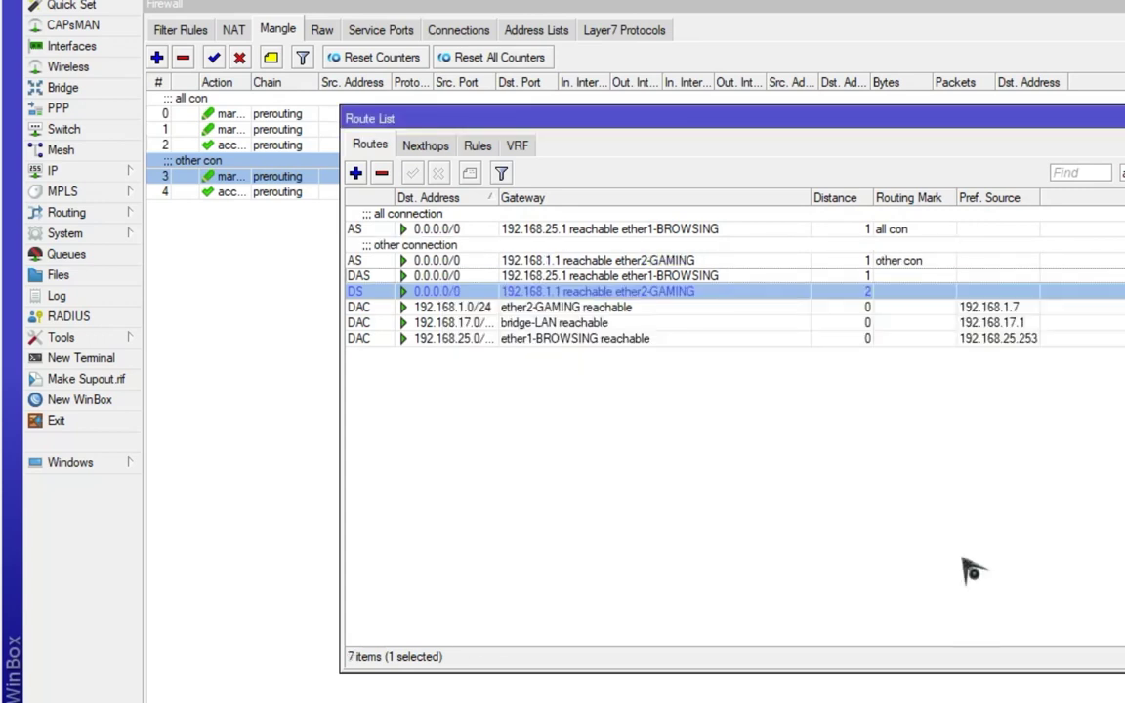
Review the route list, comparing gateways, distances and routing marks of the marked and dynamic default routes
left_click(834, 260)
left_click(776, 276)
left_click(842, 308)
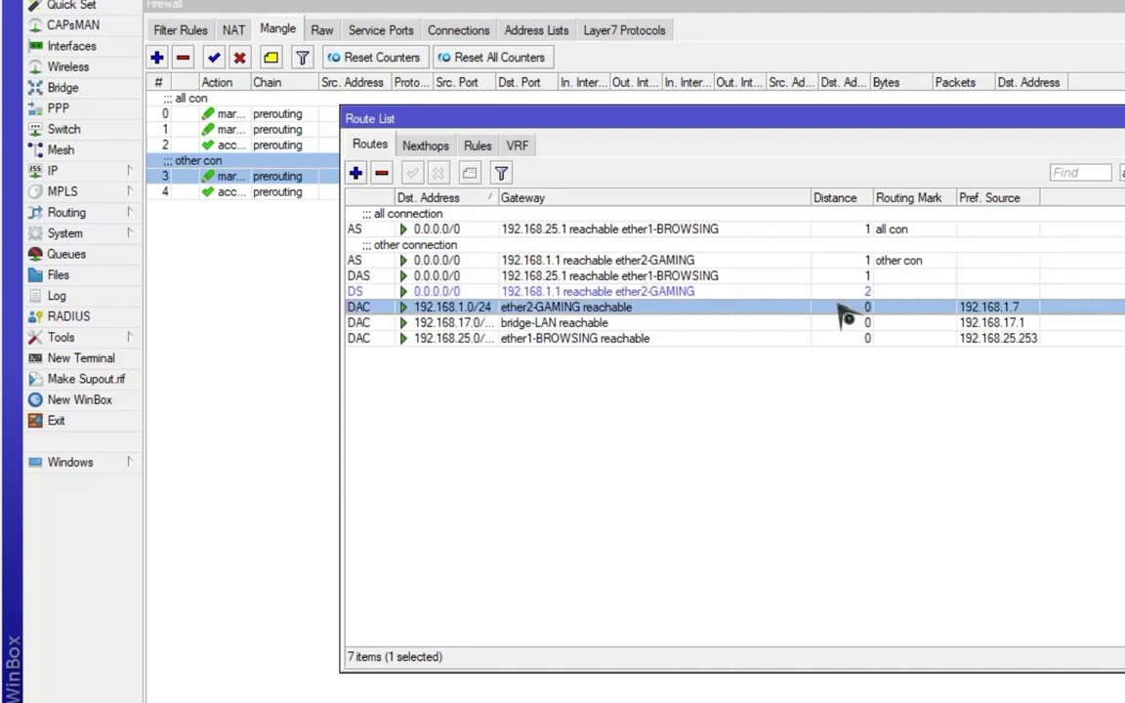
left_click(836, 275)
left_click(834, 260)
left_click(832, 291)
left_click(831, 275)
left_click(832, 260)
left_click(825, 275)
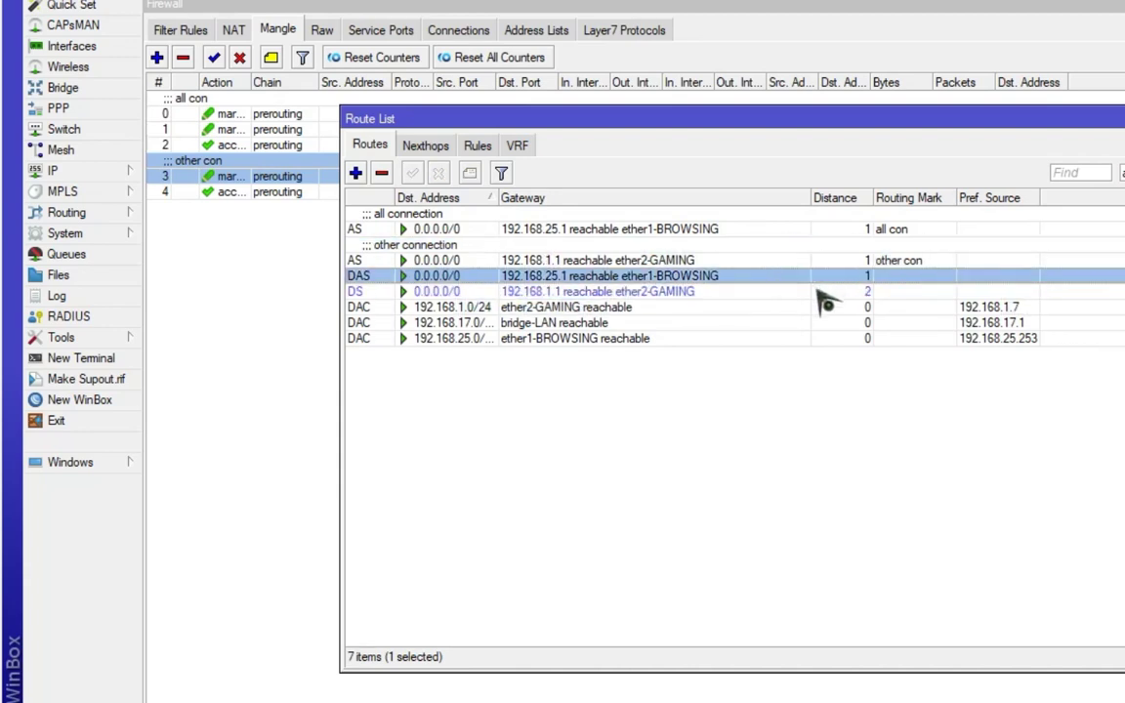
Recheck the gateways of the dynamic gaming route and the all con browsing route in the route list
left_click(818, 307)
left_click_drag(825, 137, 812, 195)
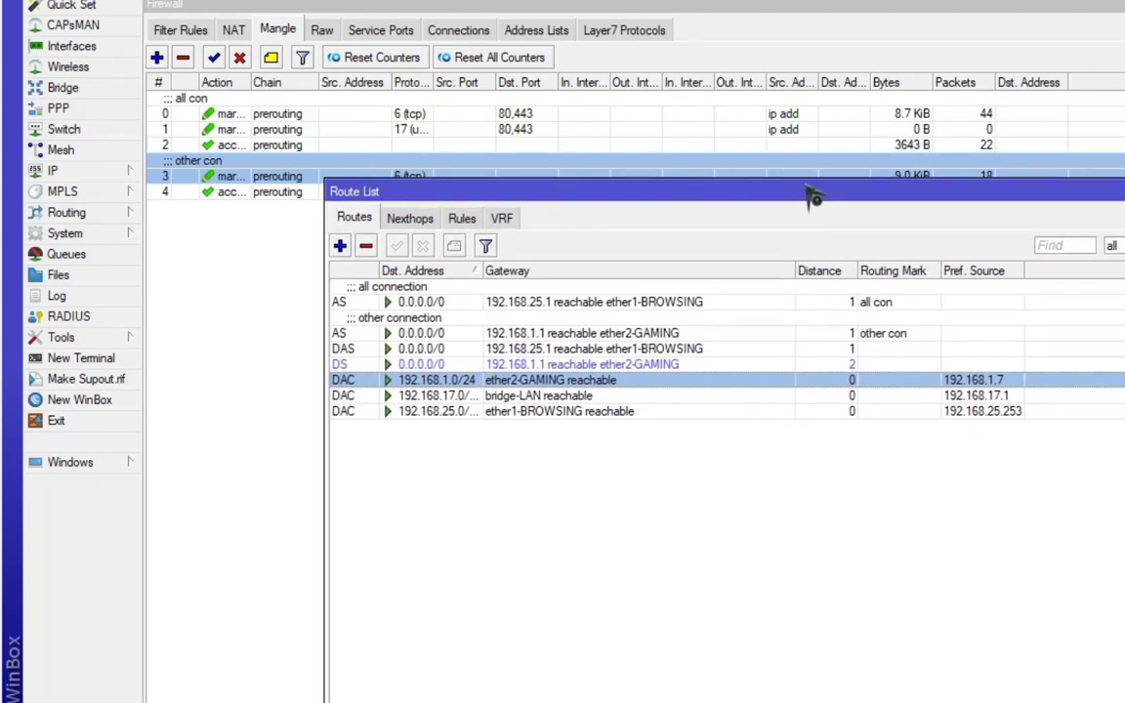
left_click(776, 333)
left_click(737, 363)
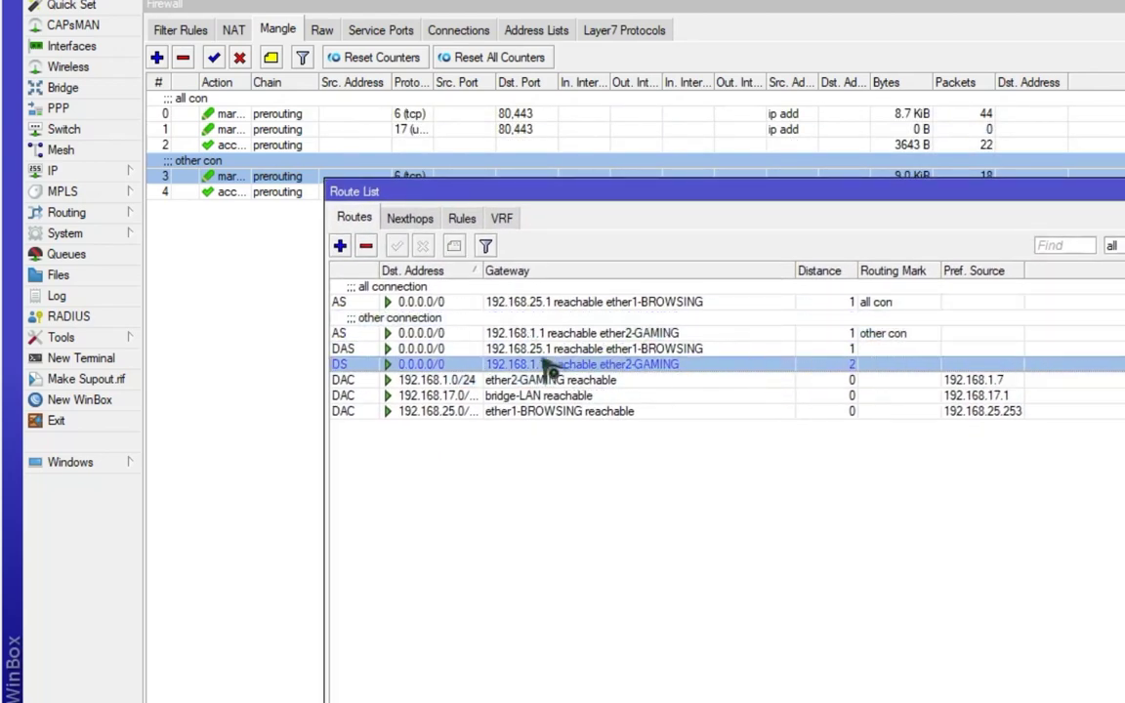
left_click(578, 301)
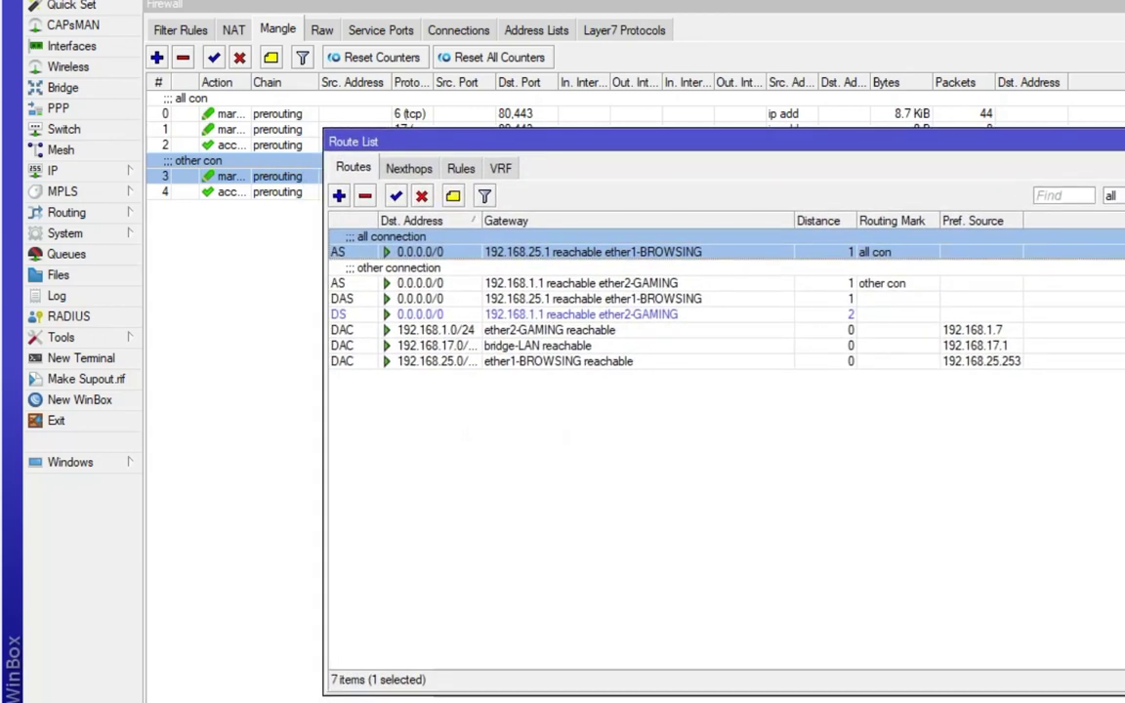
Close the route list and compare the traffic counters of the TCP and UDP mangle rules under other con
left_click(952, 181)
left_click(933, 201)
left_click(923, 183)
left_click(915, 200)
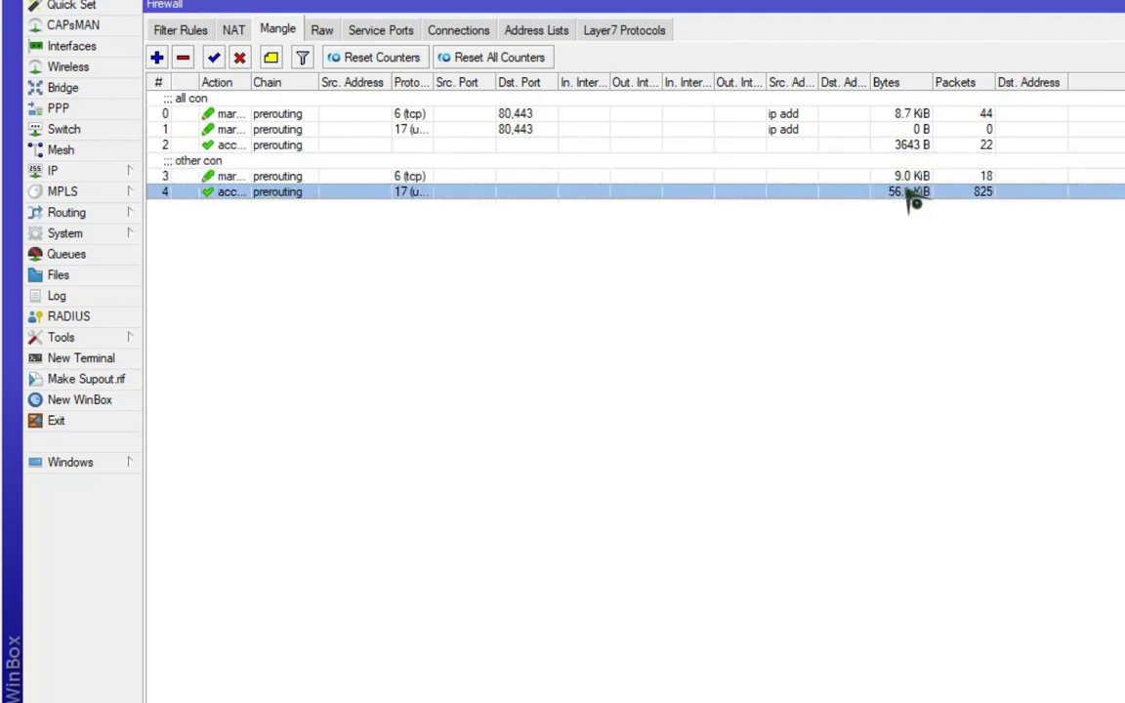
left_click(768, 176)
left_click(767, 193)
left_click(708, 182)
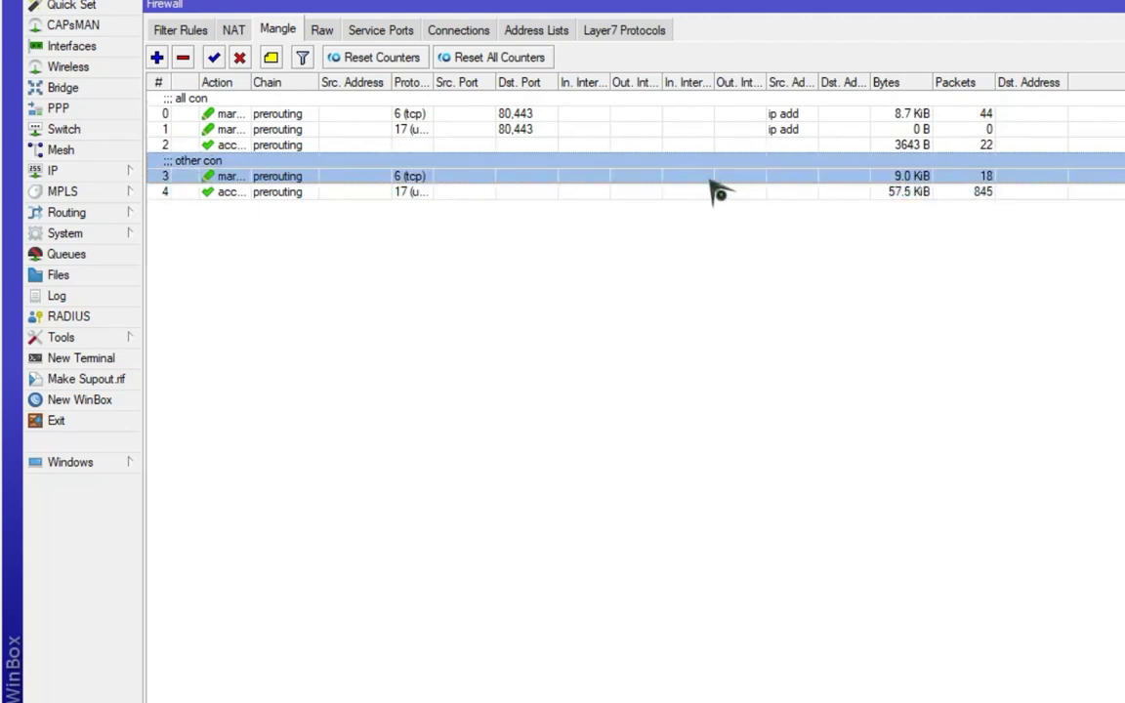
double_click(478, 192)
left_click(911, 194)
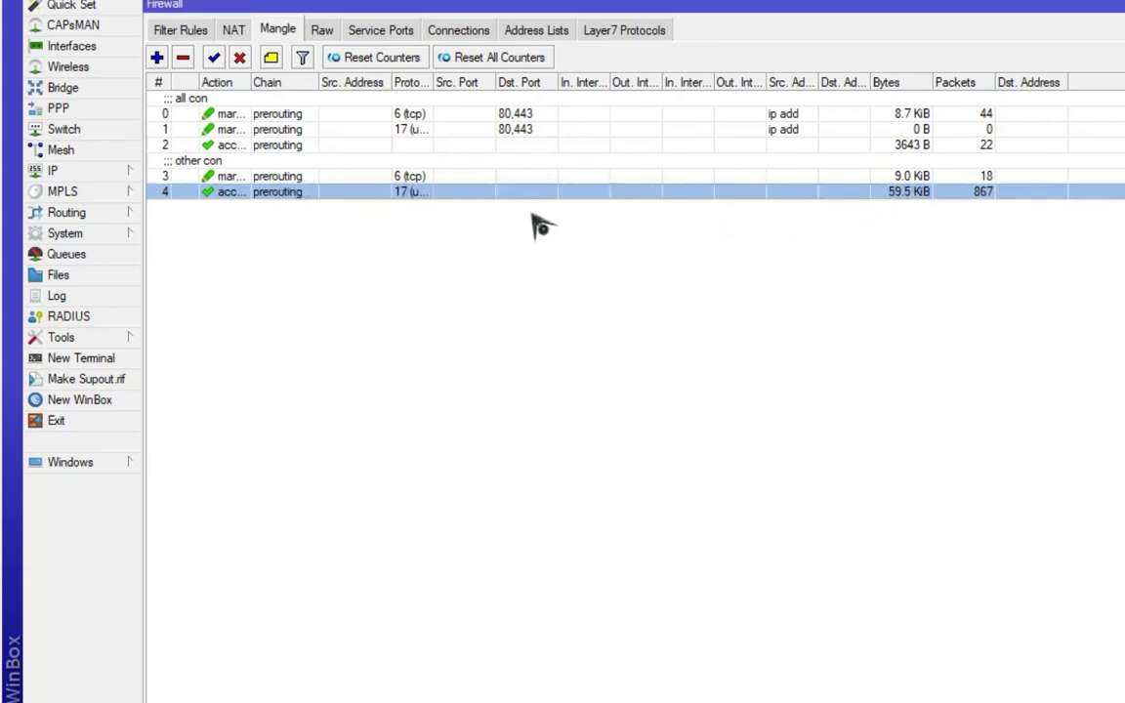
Set the source address list of the TCP mangle rule under other con to ip add and save the rule
double_click(429, 177)
left_click(304, 223)
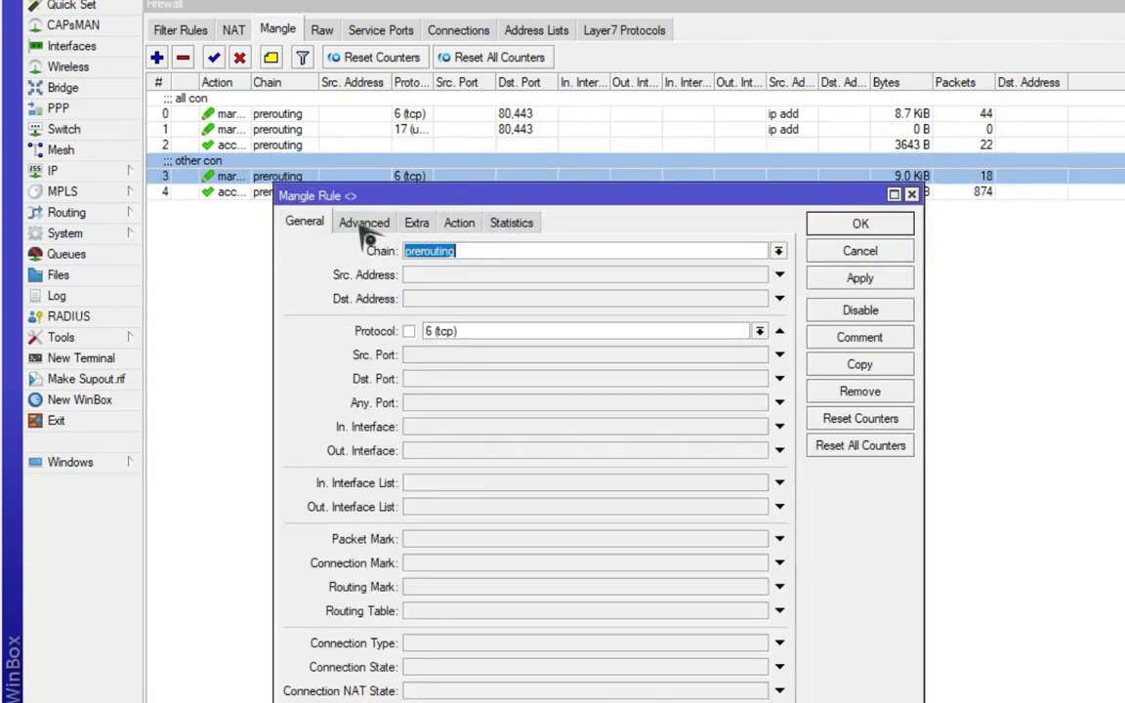
left_click(365, 222)
left_click(650, 251)
left_click(736, 251)
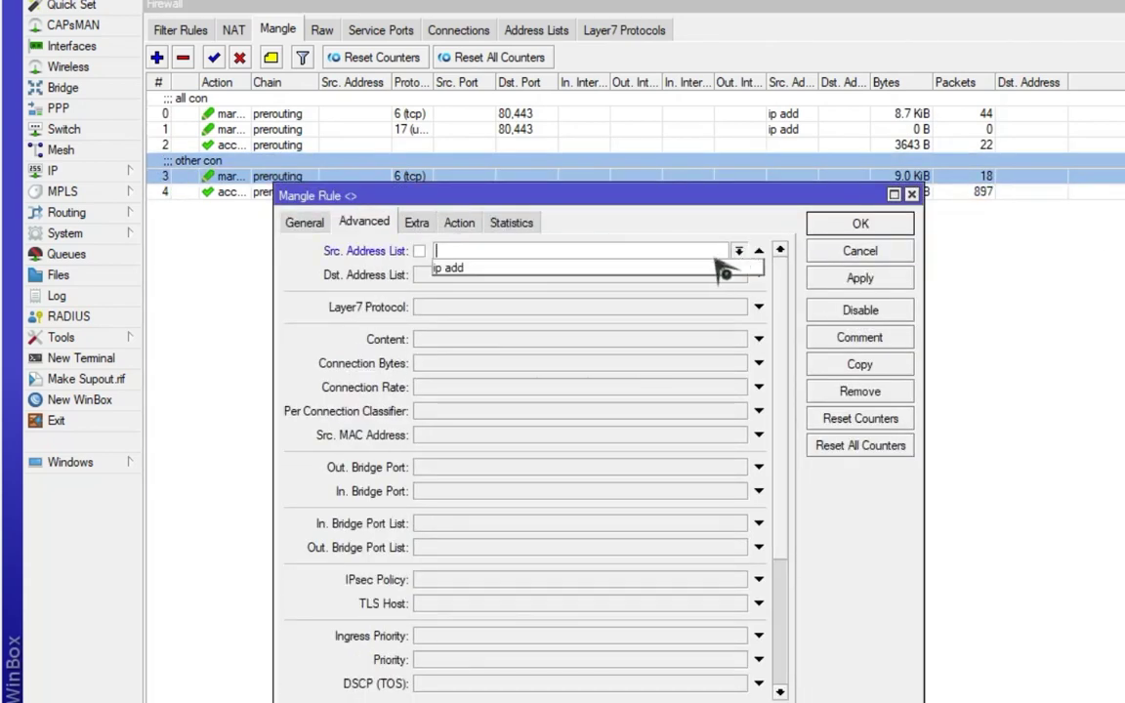
left_click(712, 269)
left_click(859, 223)
Set the source address list of the UDP mangle rule under other con to ip add
double_click(439, 192)
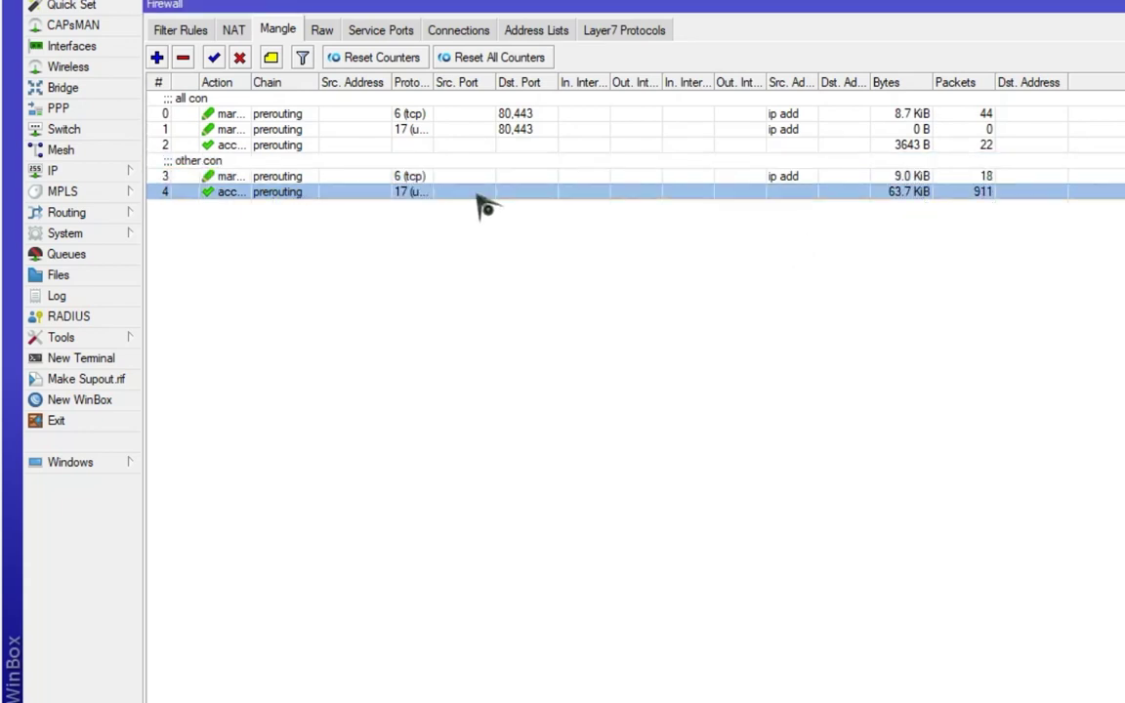
left_click(510, 254)
left_click(739, 251)
left_click(711, 270)
Change the UDP rule's action to mark routing with new routing mark other con and save it
left_click(459, 222)
left_click(527, 250)
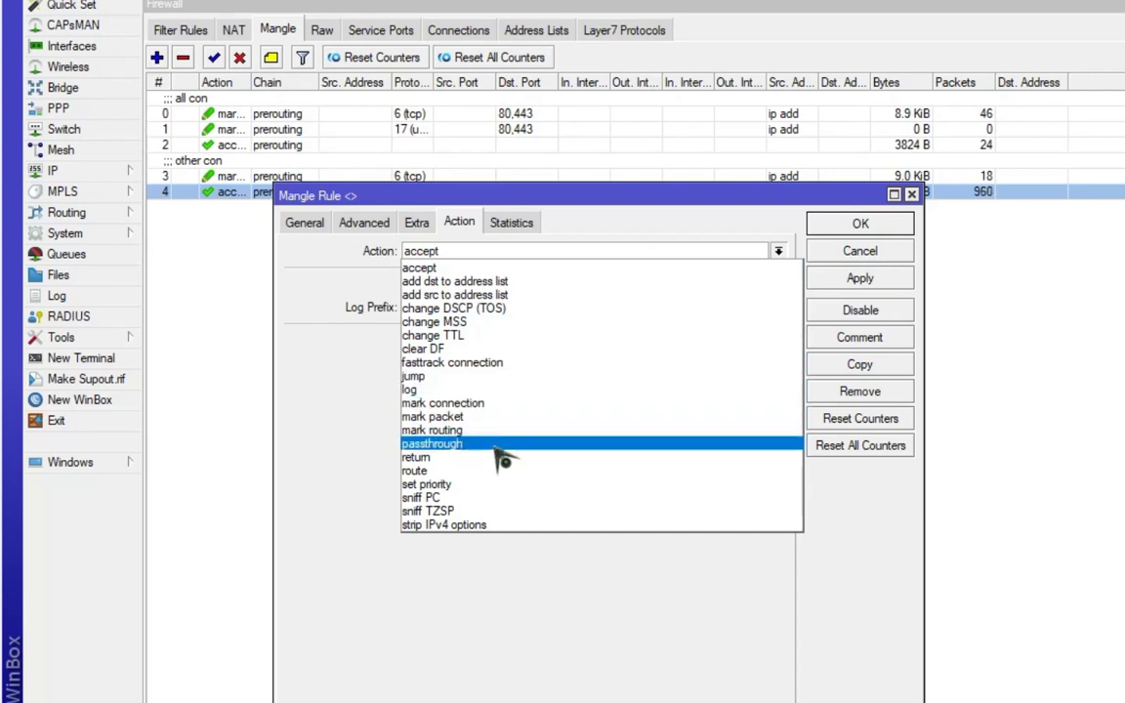
left_click(477, 429)
left_click(509, 338)
right_click(448, 342)
left_click(488, 396)
left_click(306, 222)
left_click(457, 223)
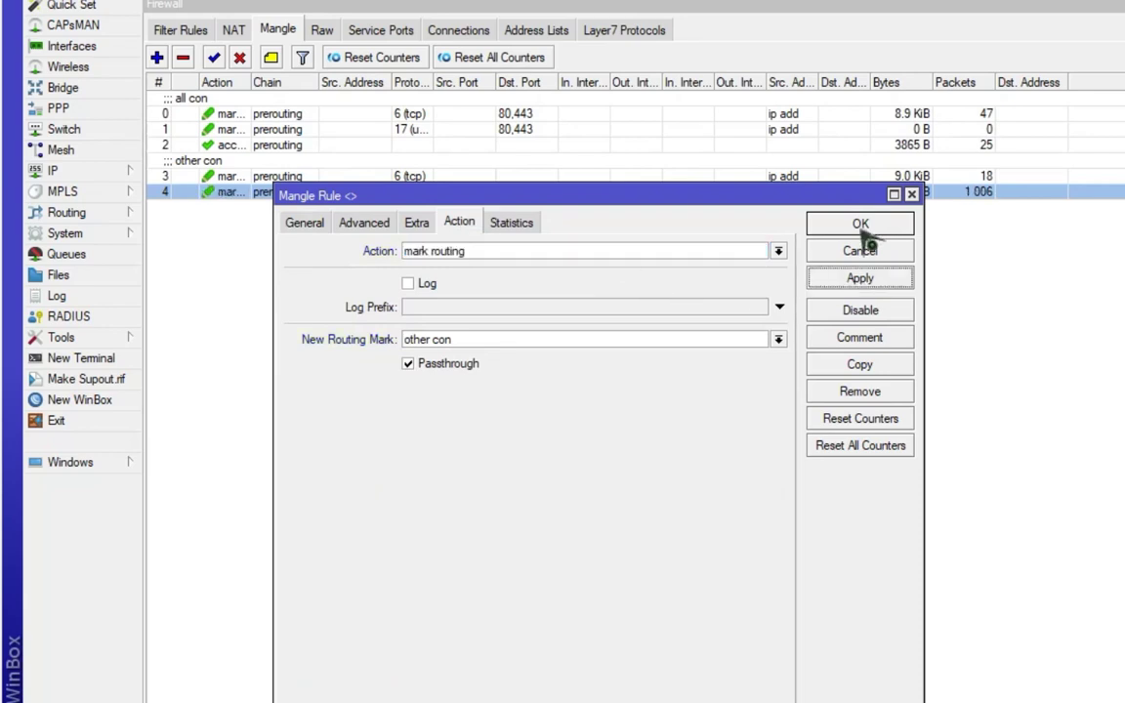
left_click(860, 223)
Compare the source address lists of the TCP and UDP mangle rules under all con and other con
left_click_drag(503, 177, 688, 193)
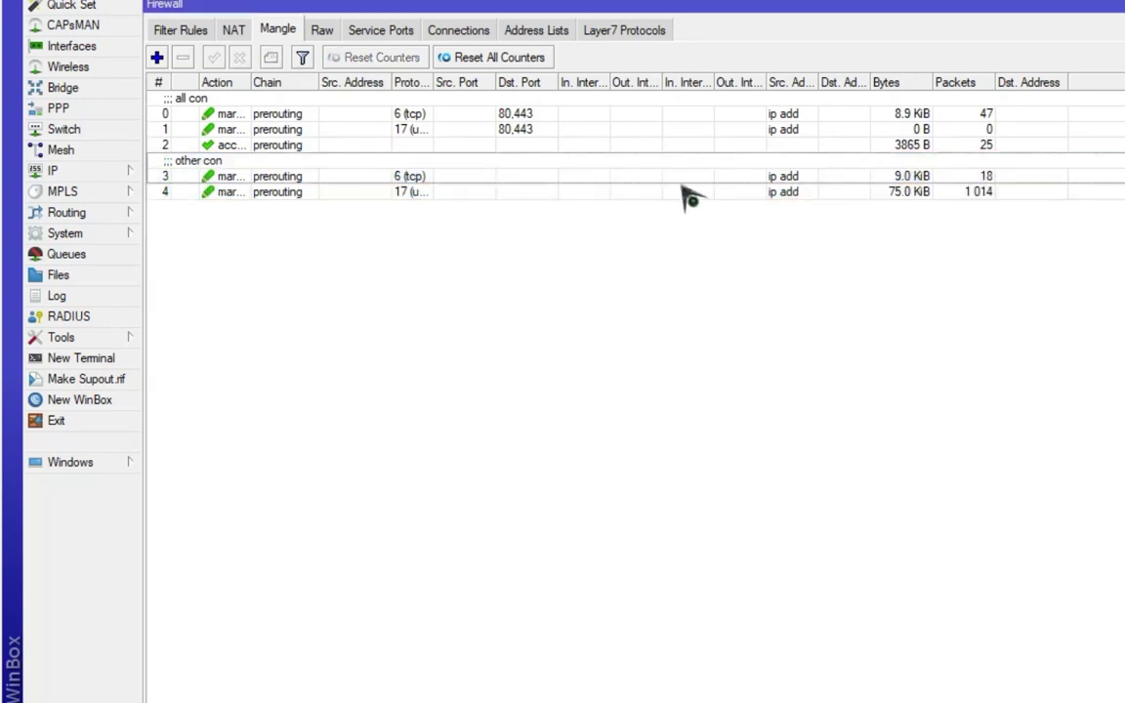
left_click(787, 178)
left_click(786, 130)
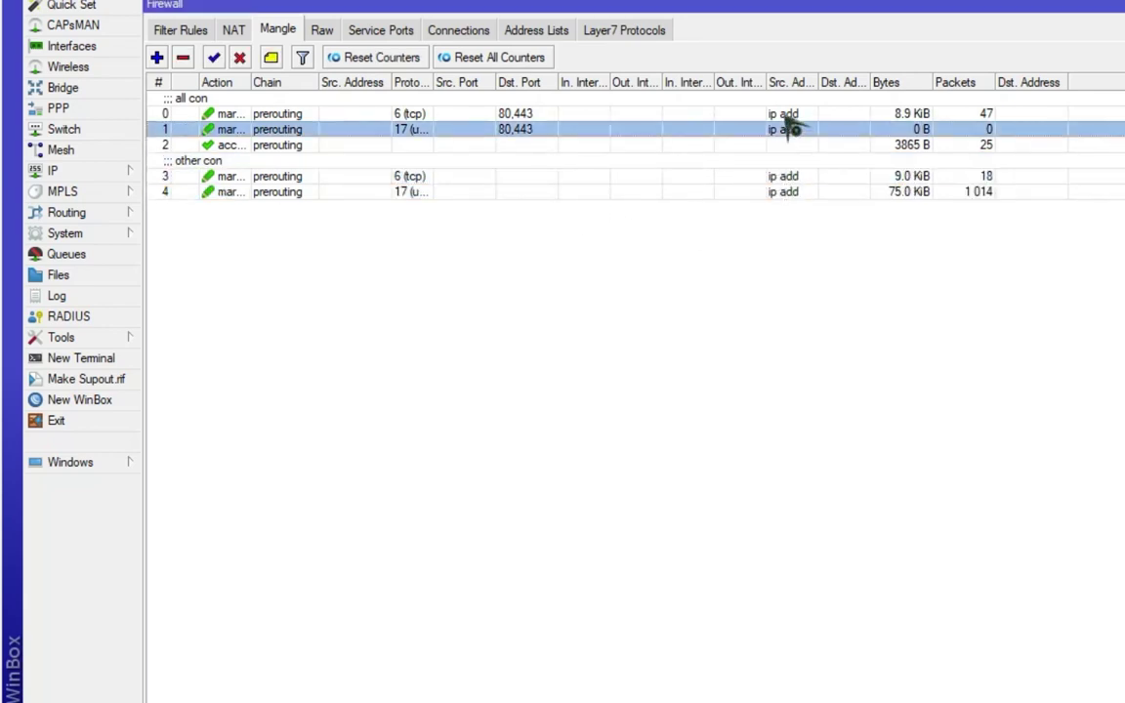
left_click(793, 179)
left_click(787, 190)
left_click(786, 175)
left_click(784, 113)
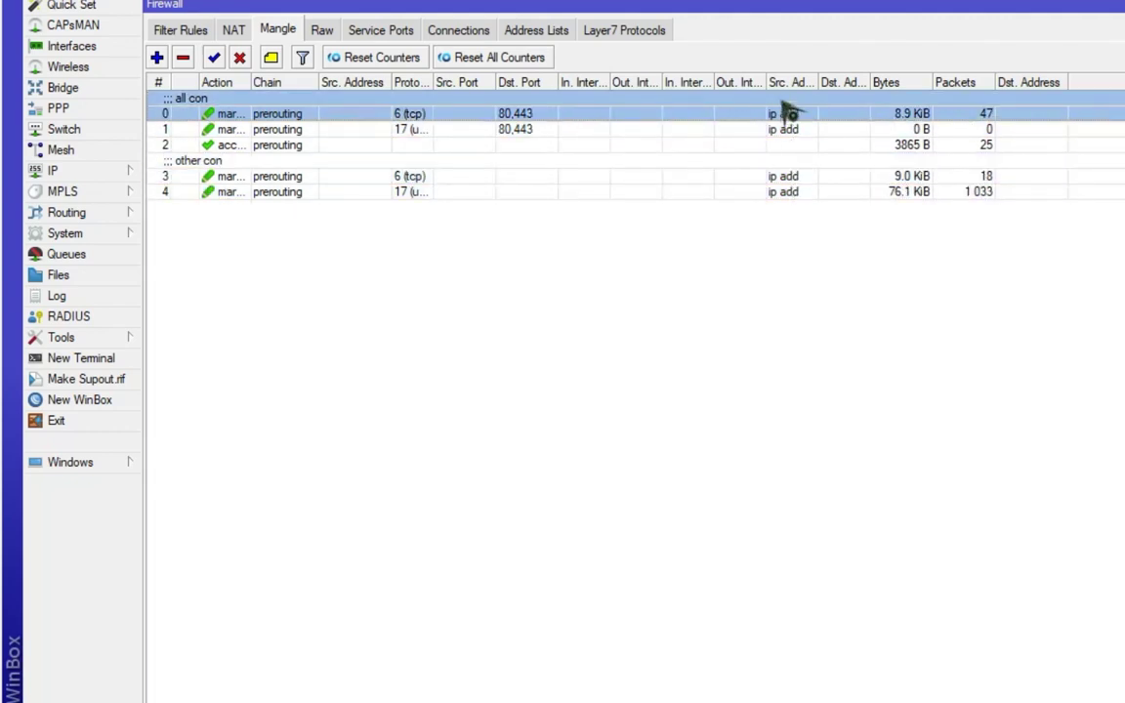
left_click(783, 181)
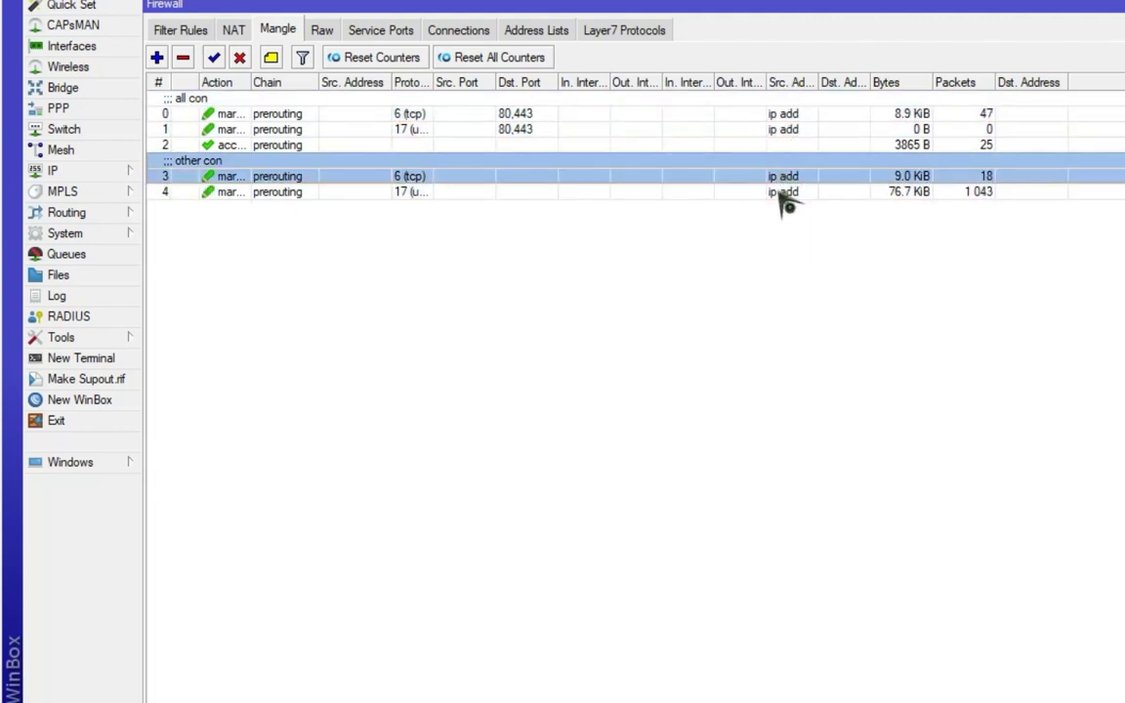
left_click(785, 193)
Check the other con gaming route in the IP route list, close the list and return to the mangle rules
left_click(69, 170)
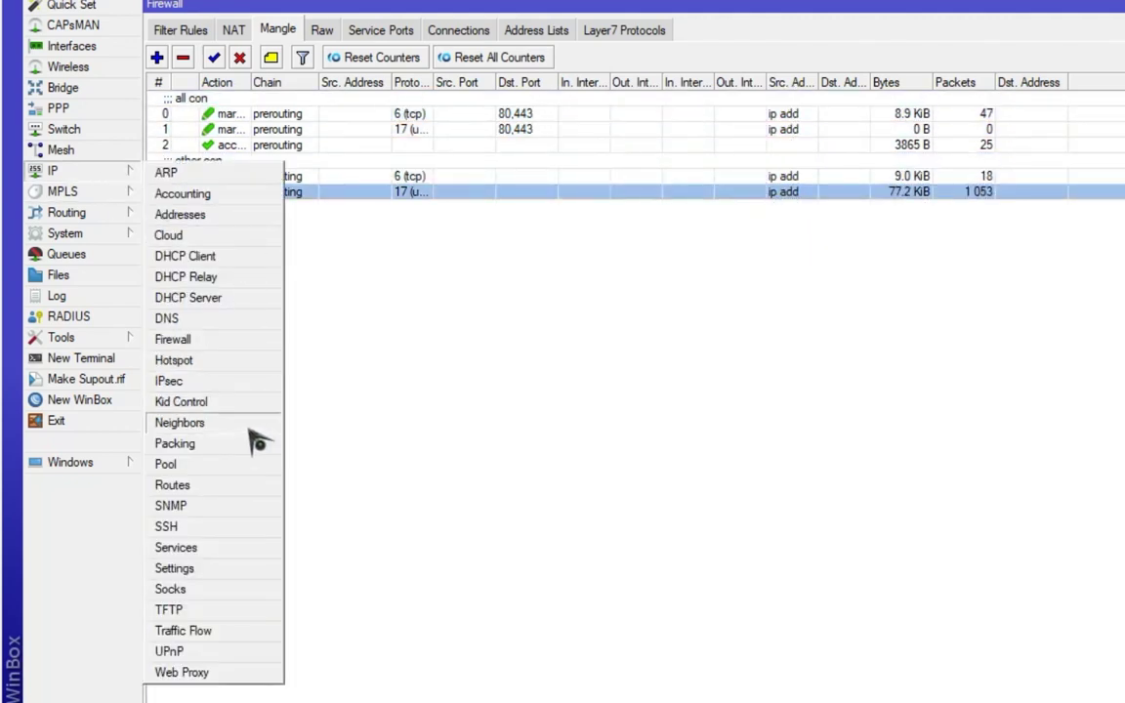
left_click(225, 484)
left_click(718, 314)
left_click(710, 283)
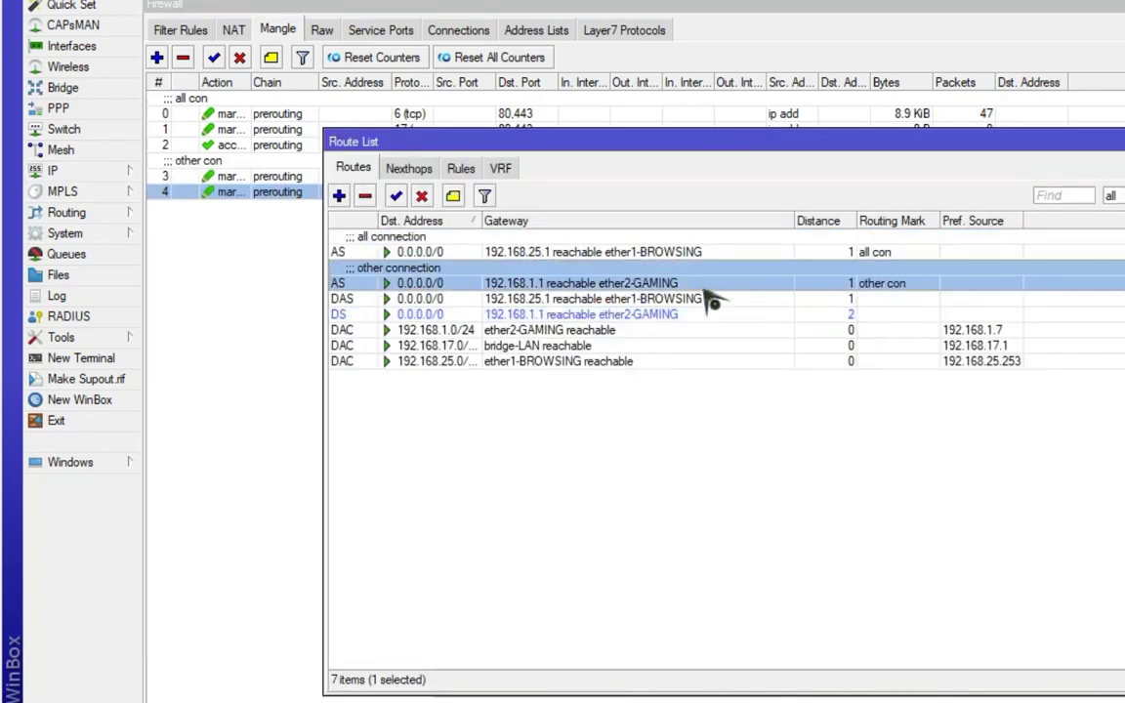
key("Escape")
left_click(859, 178)
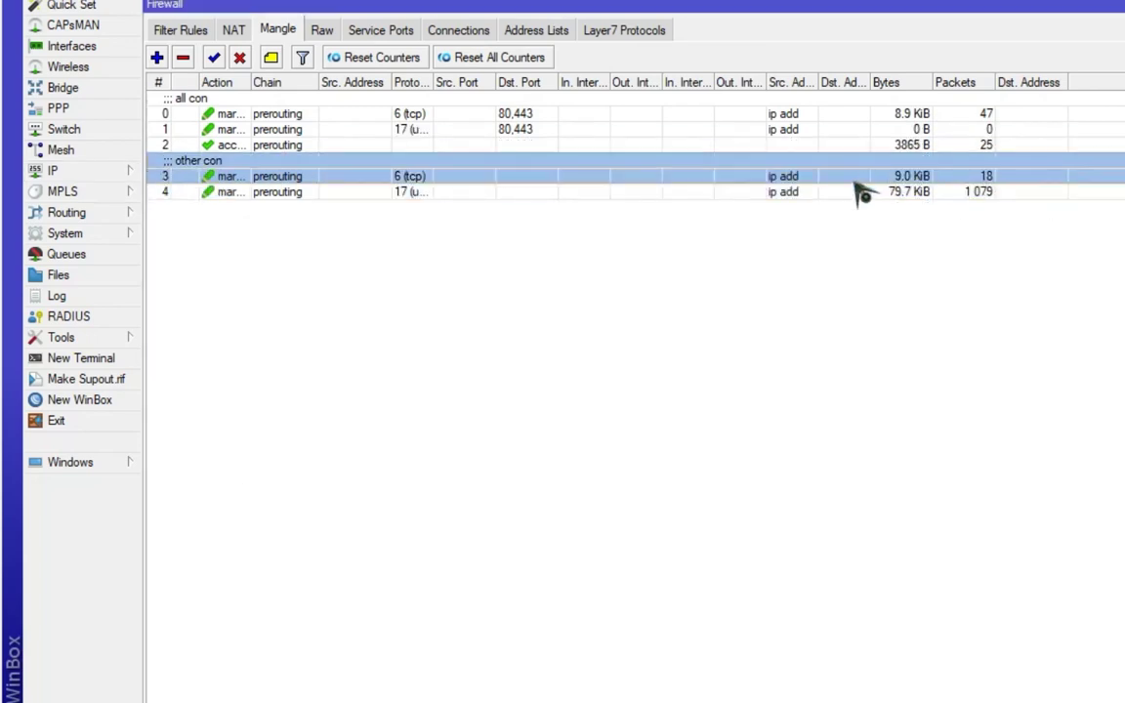
Check the active client address in the DHCP server leases and close the DHCP server window
left_click(68, 172)
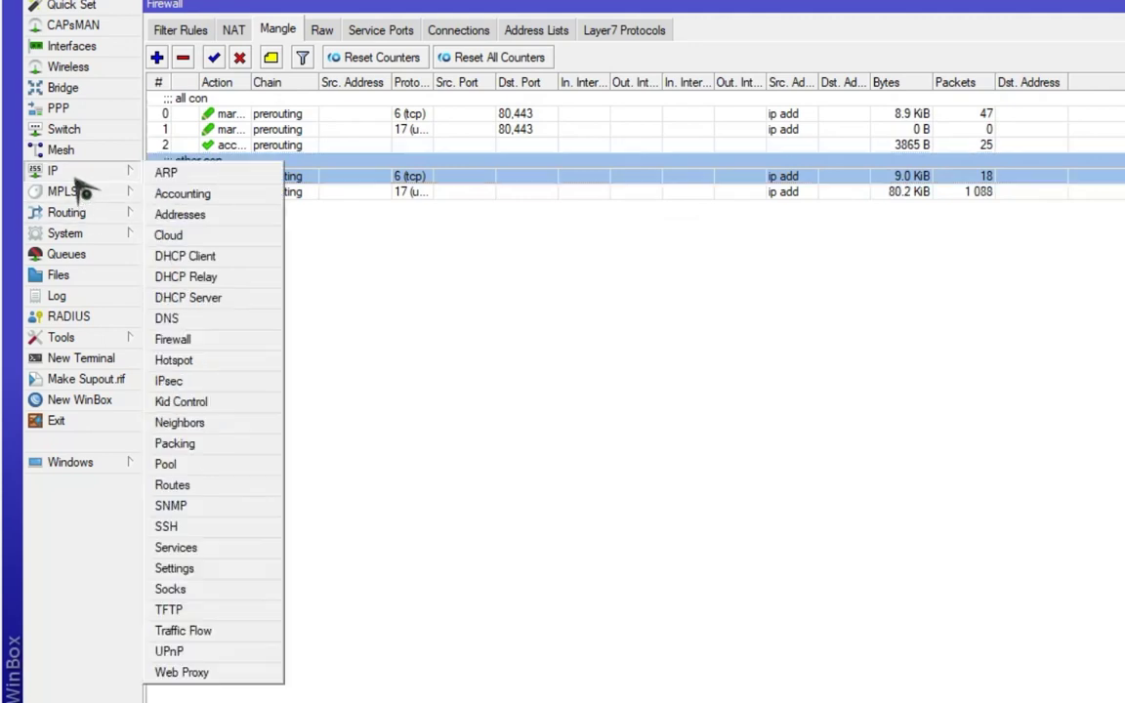
left_click(190, 295)
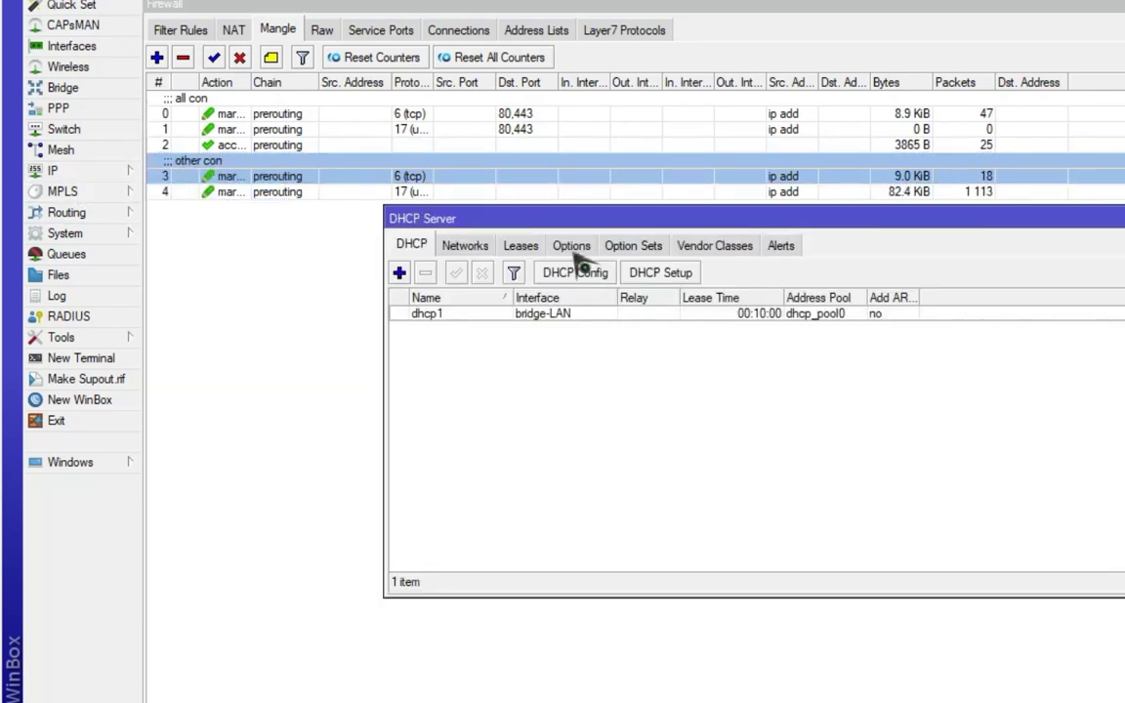
left_click(510, 244)
left_click(805, 314)
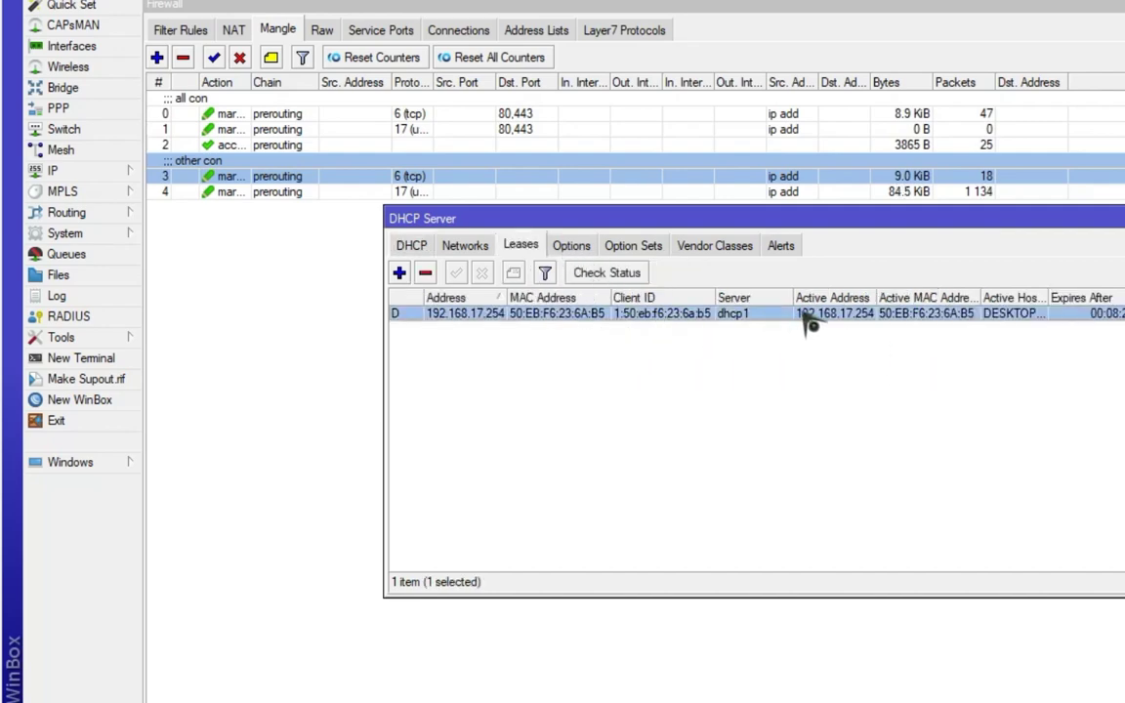
left_click(1062, 225)
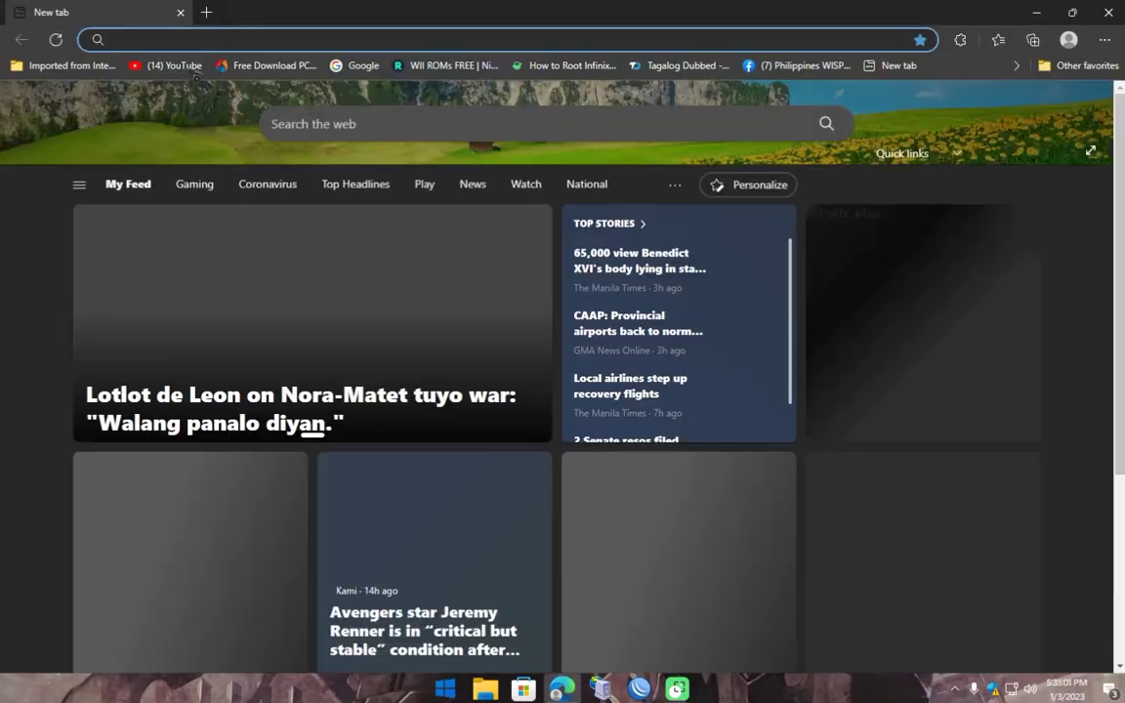
Load YouTube in the browser and compare the traffic on ether1-BROWSING and ether2-GAMING in WinBox's interface list
left_click(168, 66)
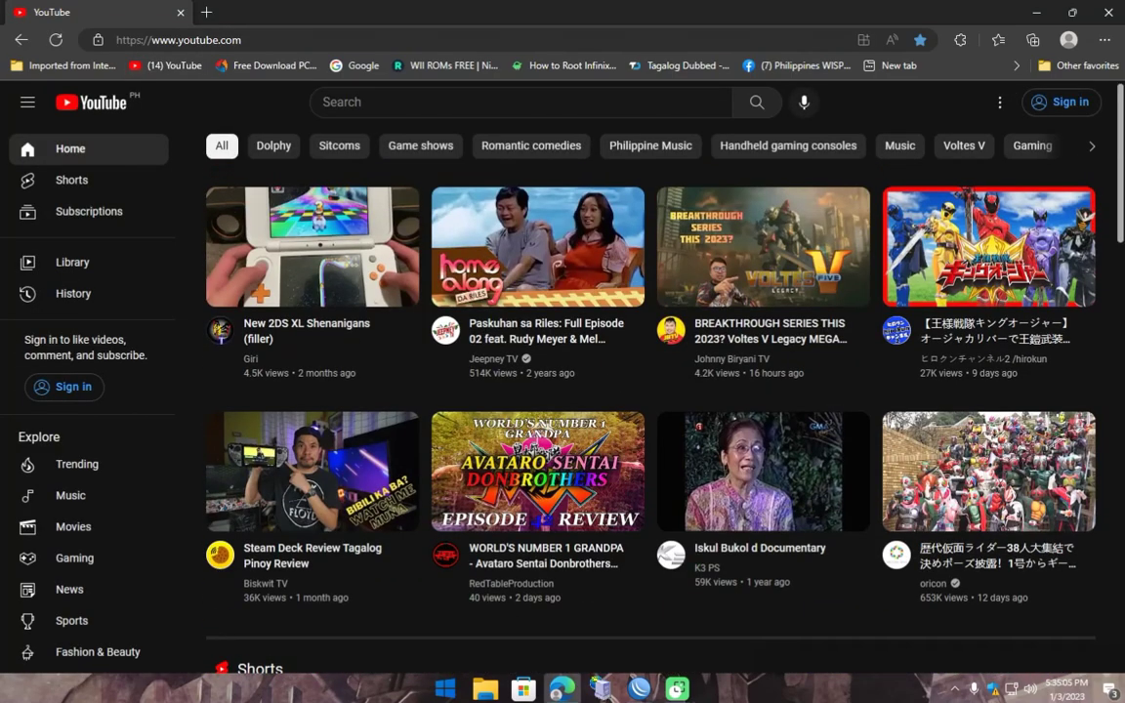
key("alt+Tab")
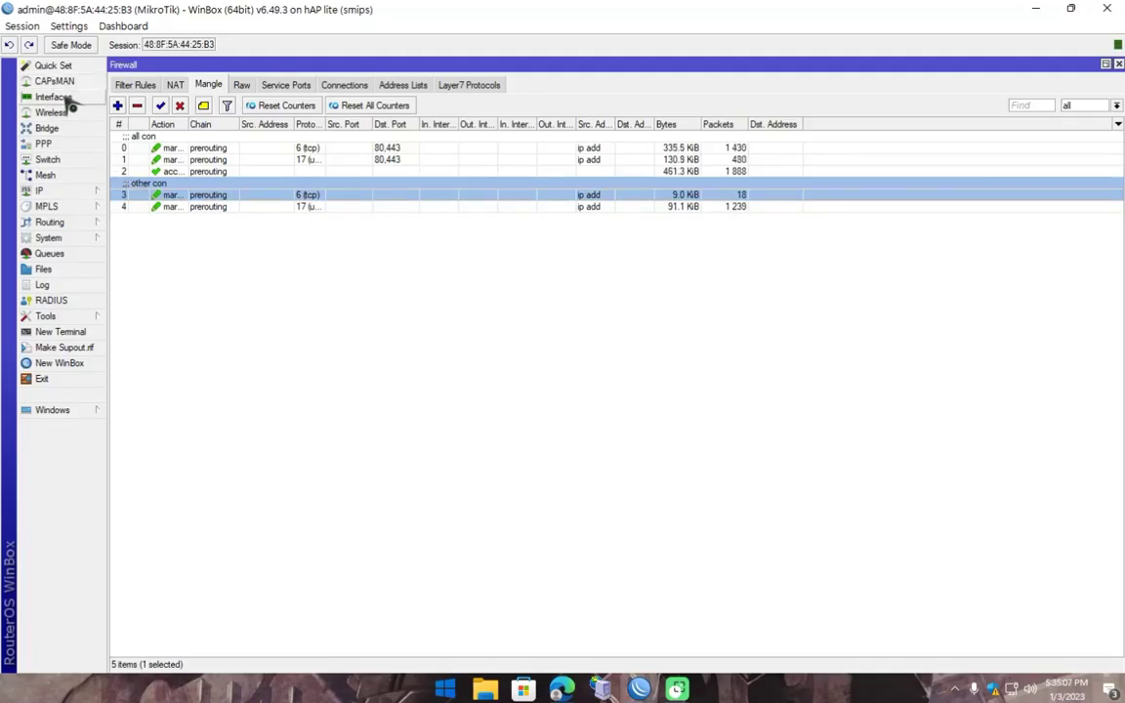
left_click(69, 98)
left_click(379, 285)
left_click(439, 296)
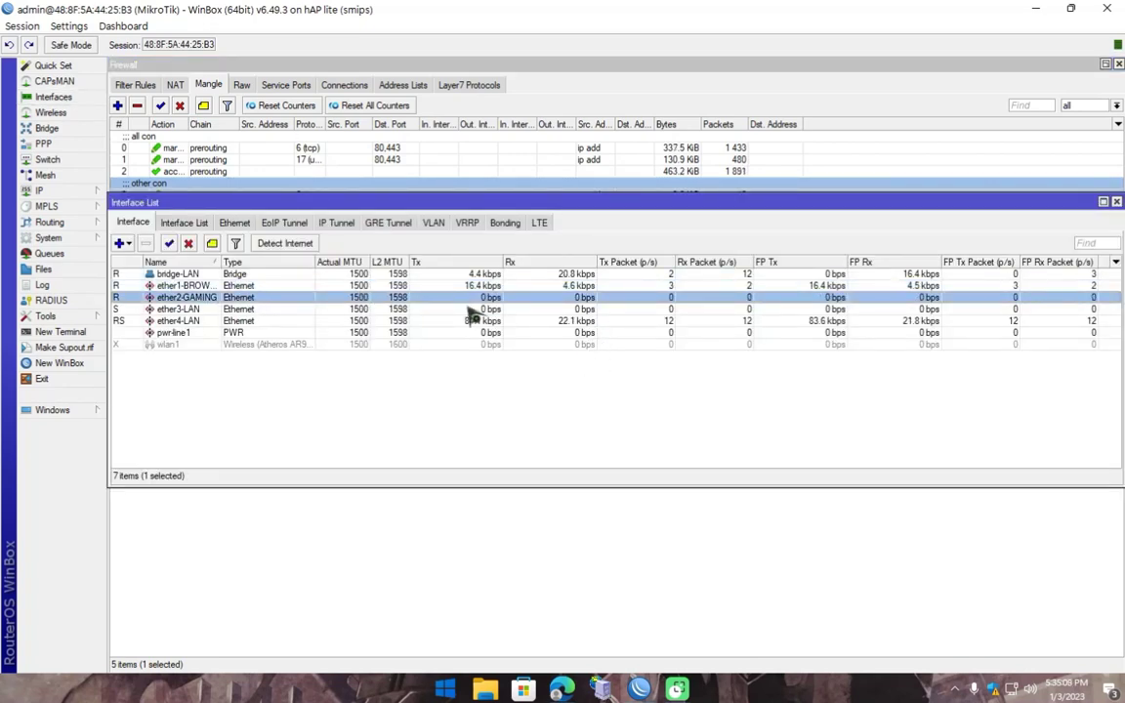
left_click(476, 285)
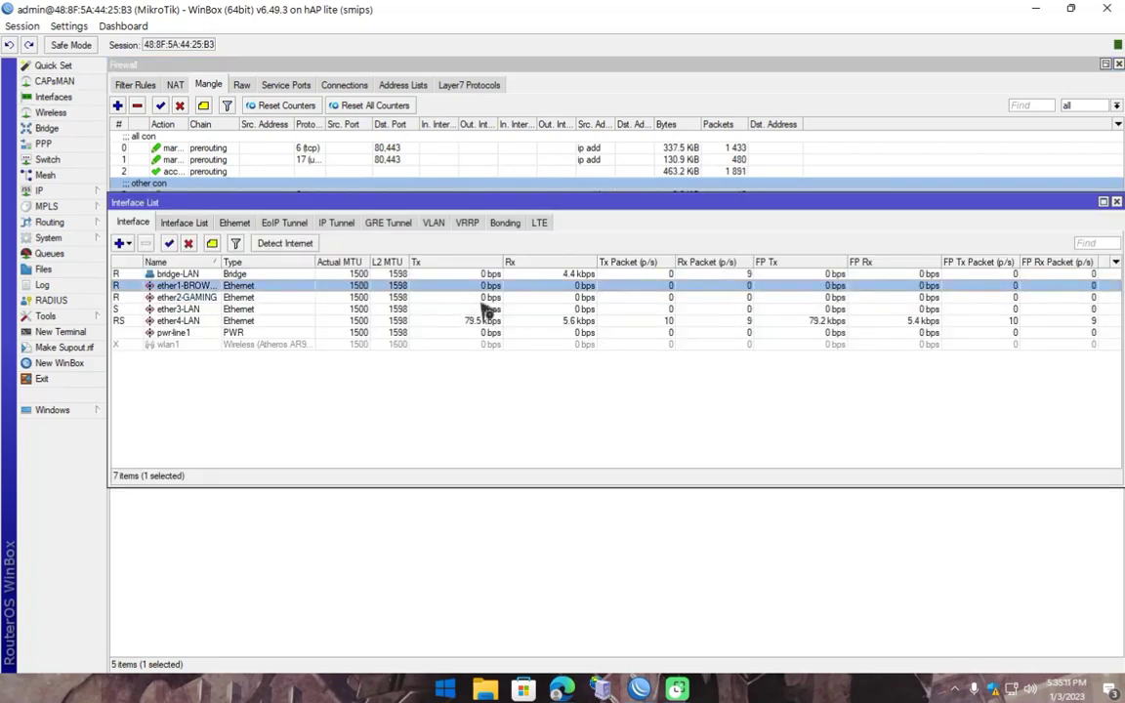
Switch back to the browser and play the YouTube video "Steam Deck Review Tagalog Pinoy Review"
left_click(561, 689)
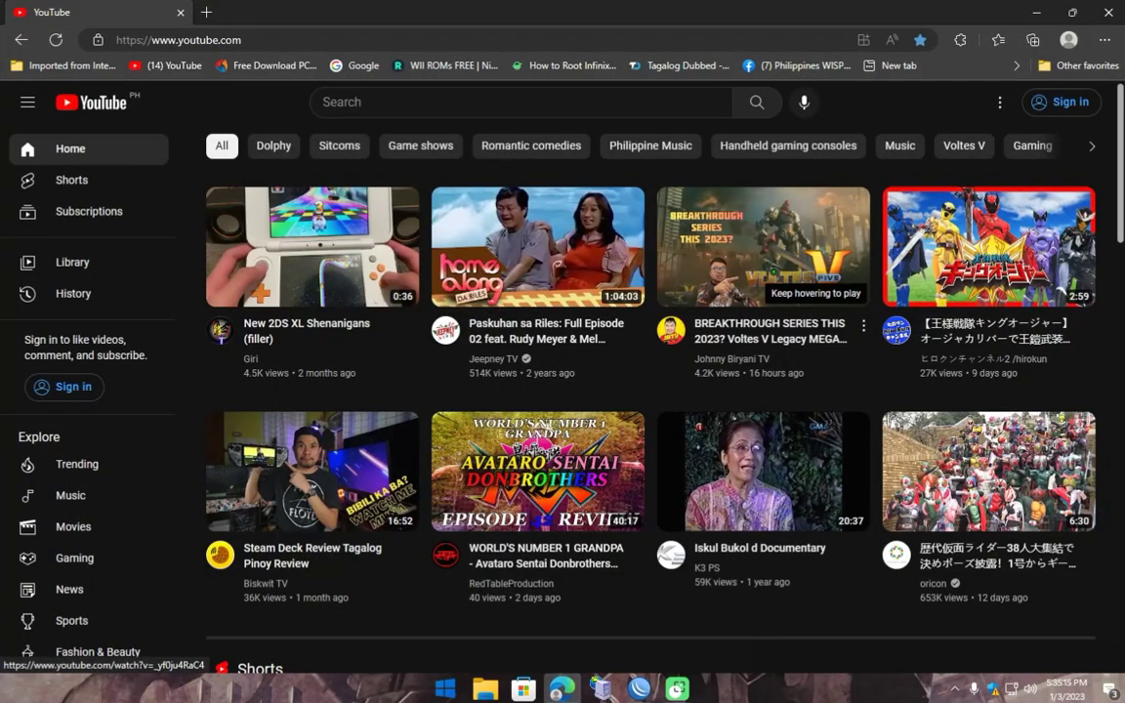
scroll(761, 293, "down", 2)
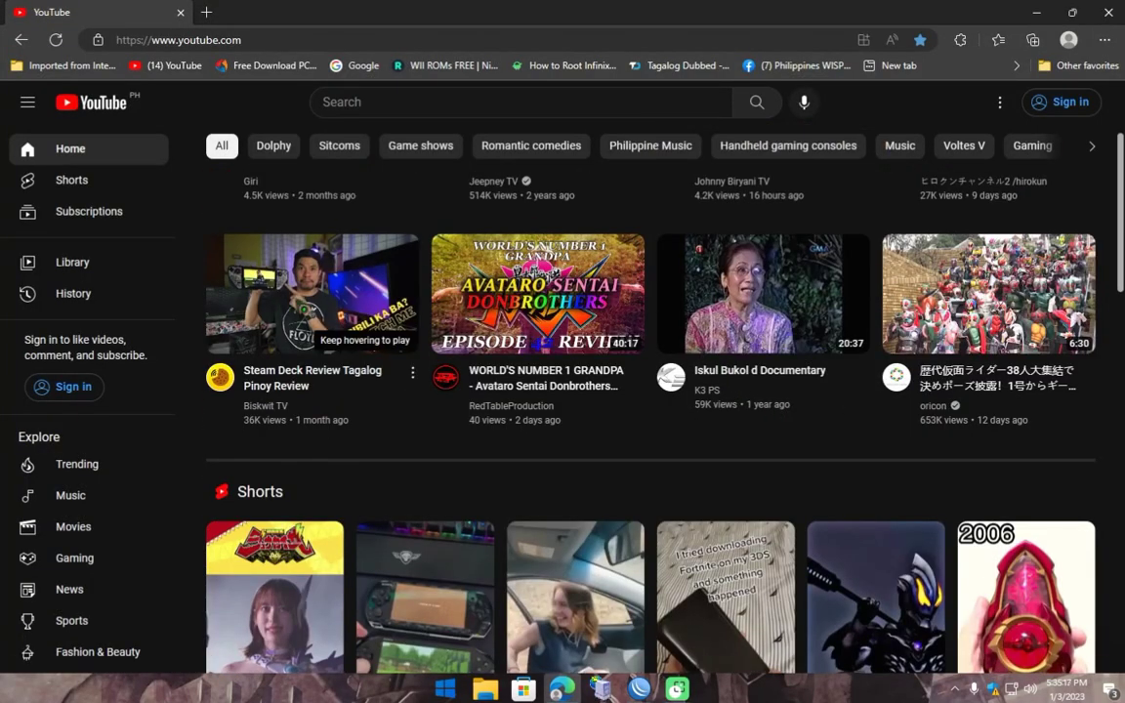
left_click(276, 277)
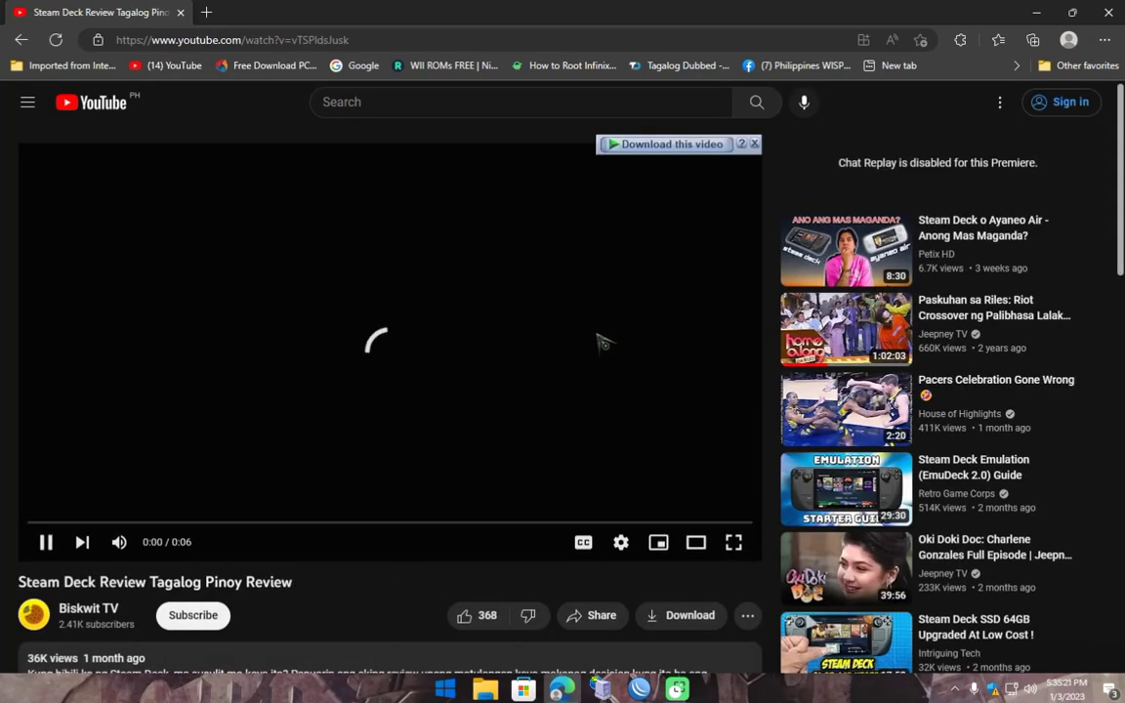
scroll(502, 401, "down", 3)
scroll(480, 414, "up", 3)
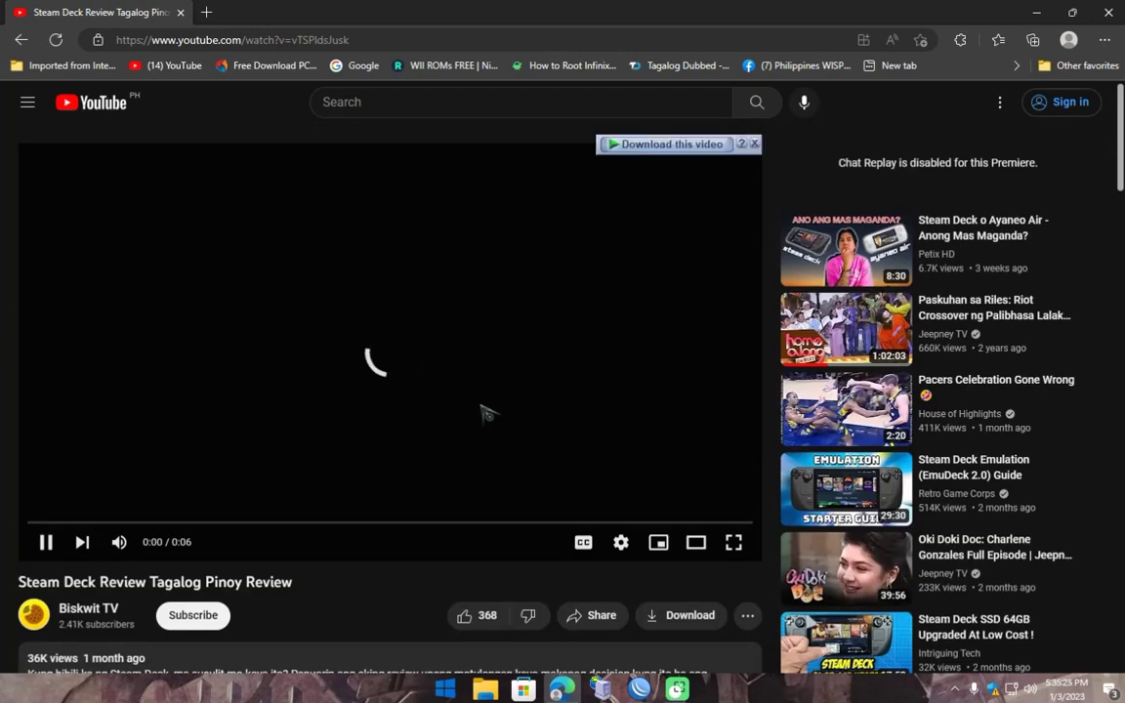
scroll(586, 496, "down", 2)
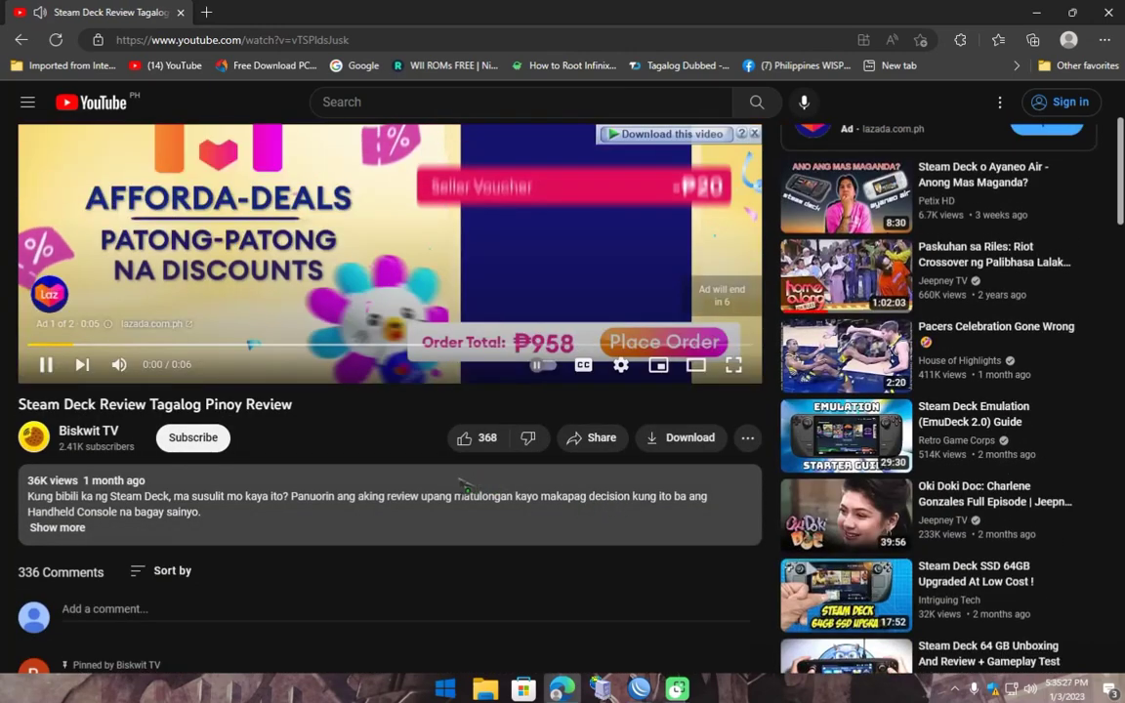
scroll(584, 518, "up", 2)
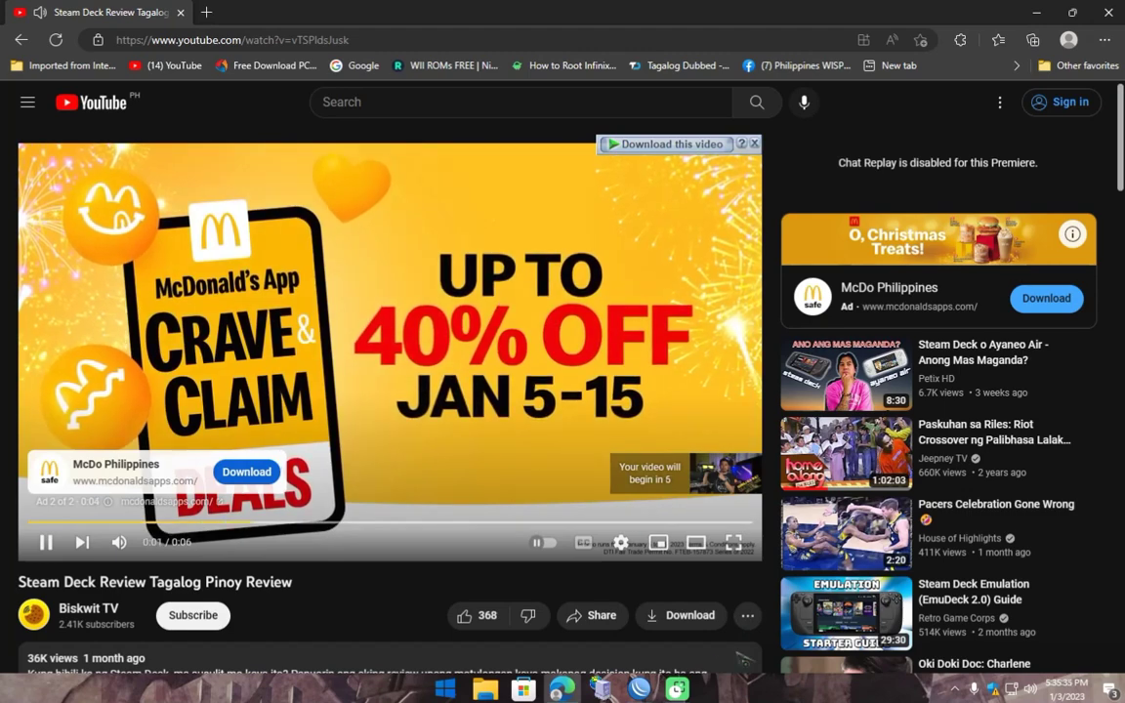
Lower the playing YouTube video's volume to near its minimum
left_click(118, 542)
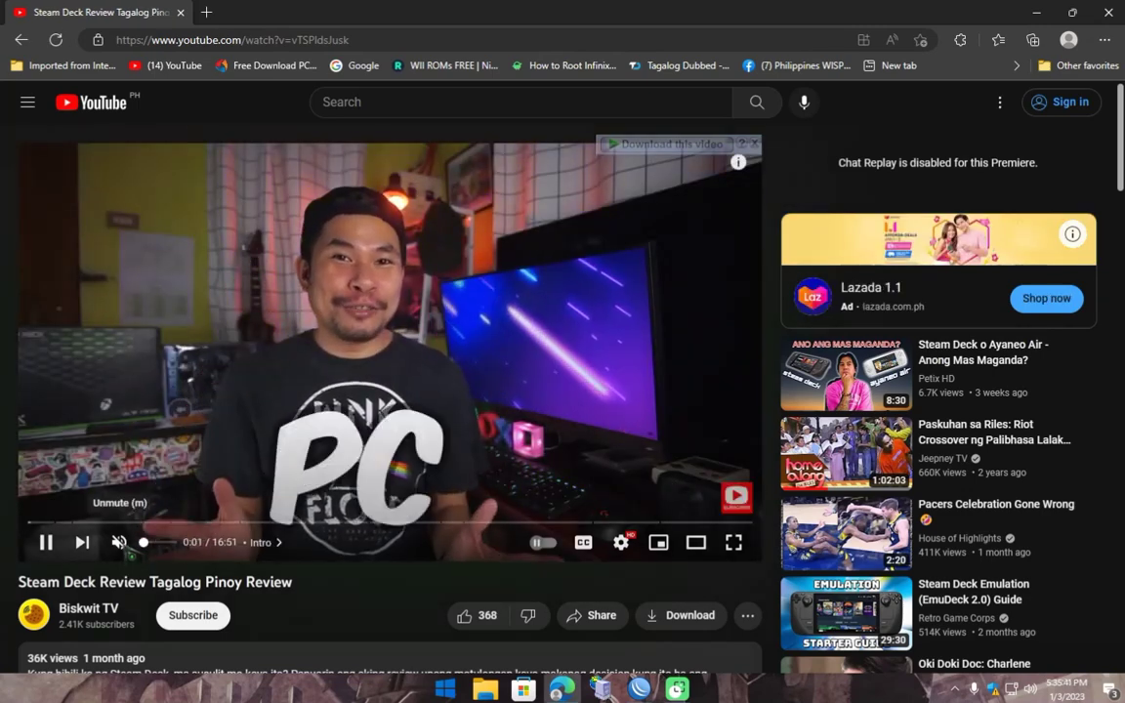
left_click(118, 542)
left_click_drag(173, 542, 149, 543)
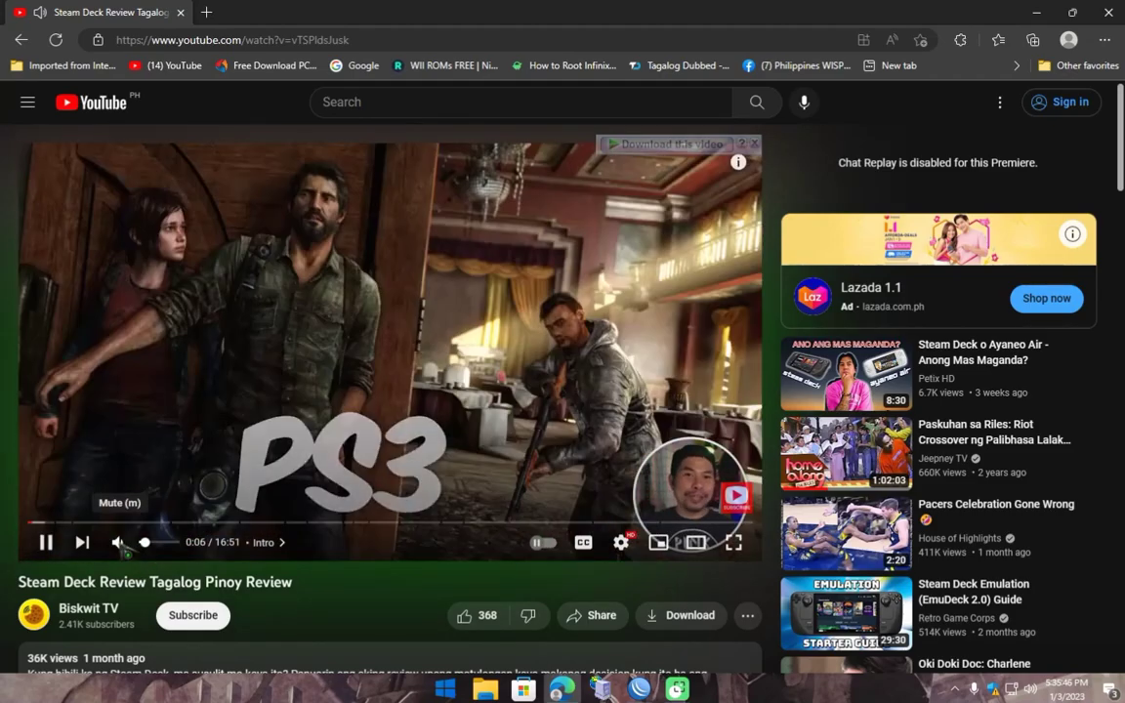
left_click(117, 542)
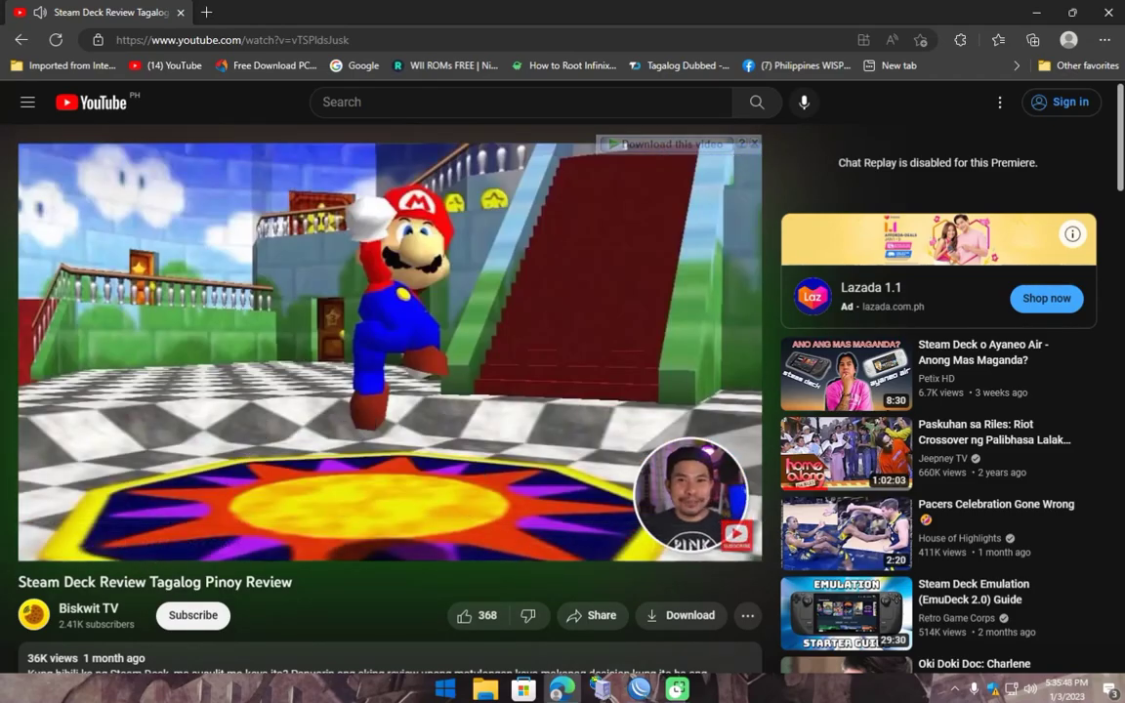
Switch to WinBox, check the WAN traffic in the interface list, and inspect the destination ports of the "all con" mangle rules
left_click(600, 689)
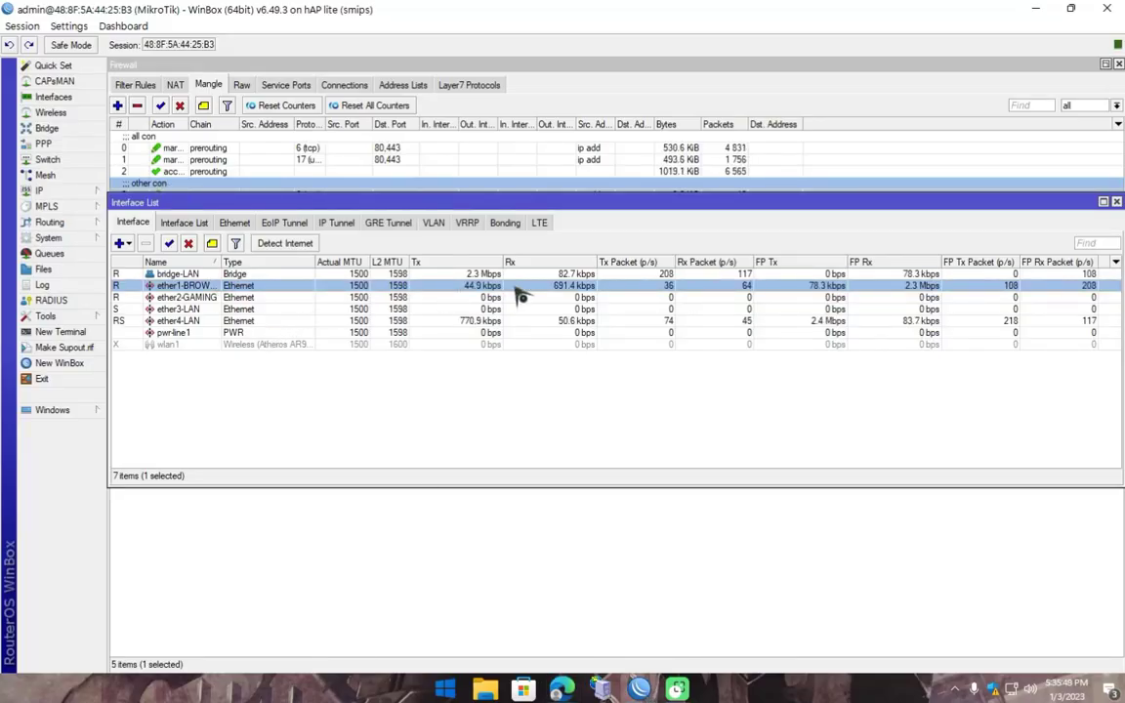
left_click(560, 296)
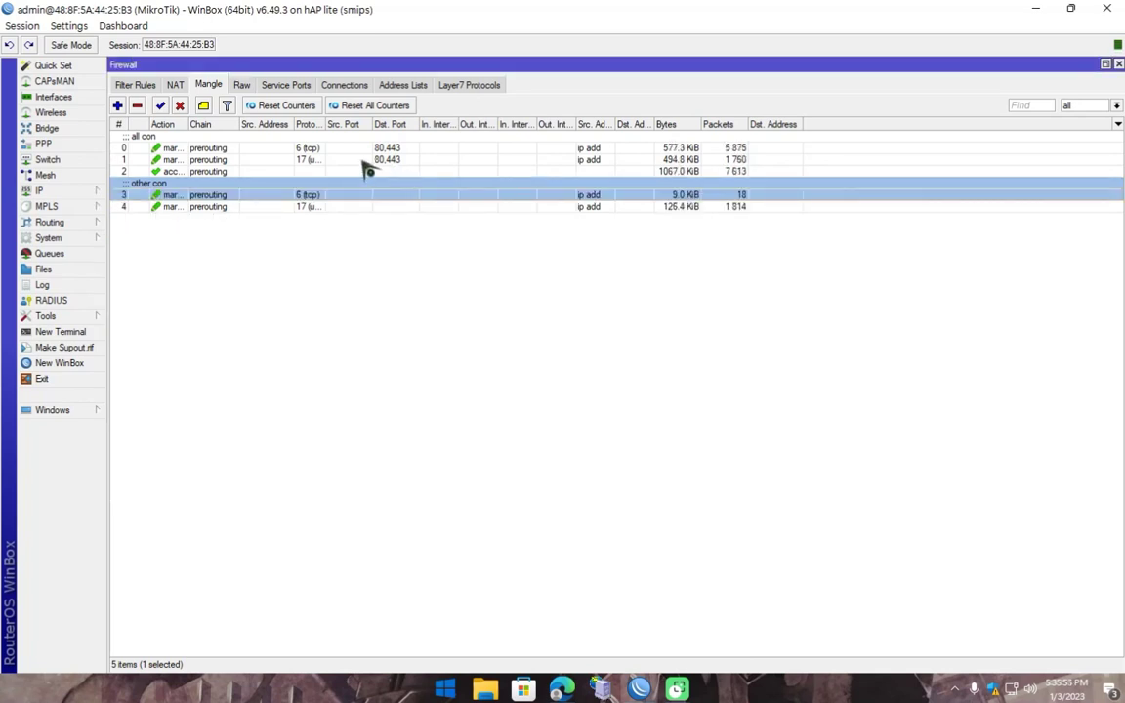
left_click(383, 162)
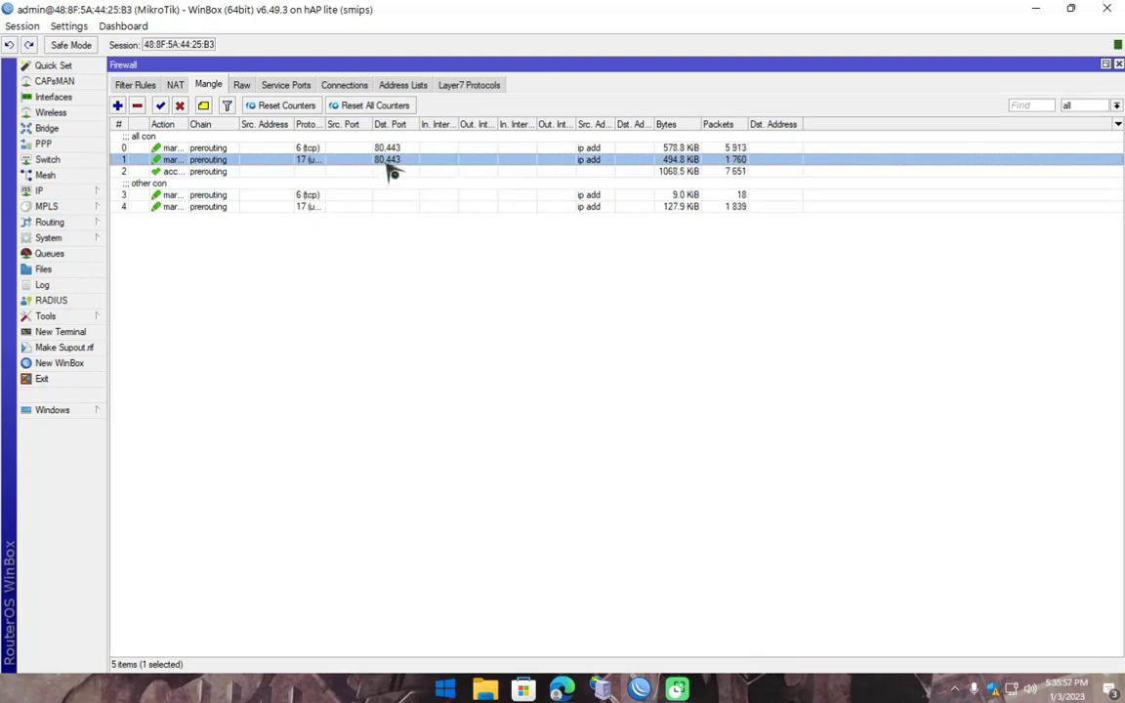
left_click(391, 149)
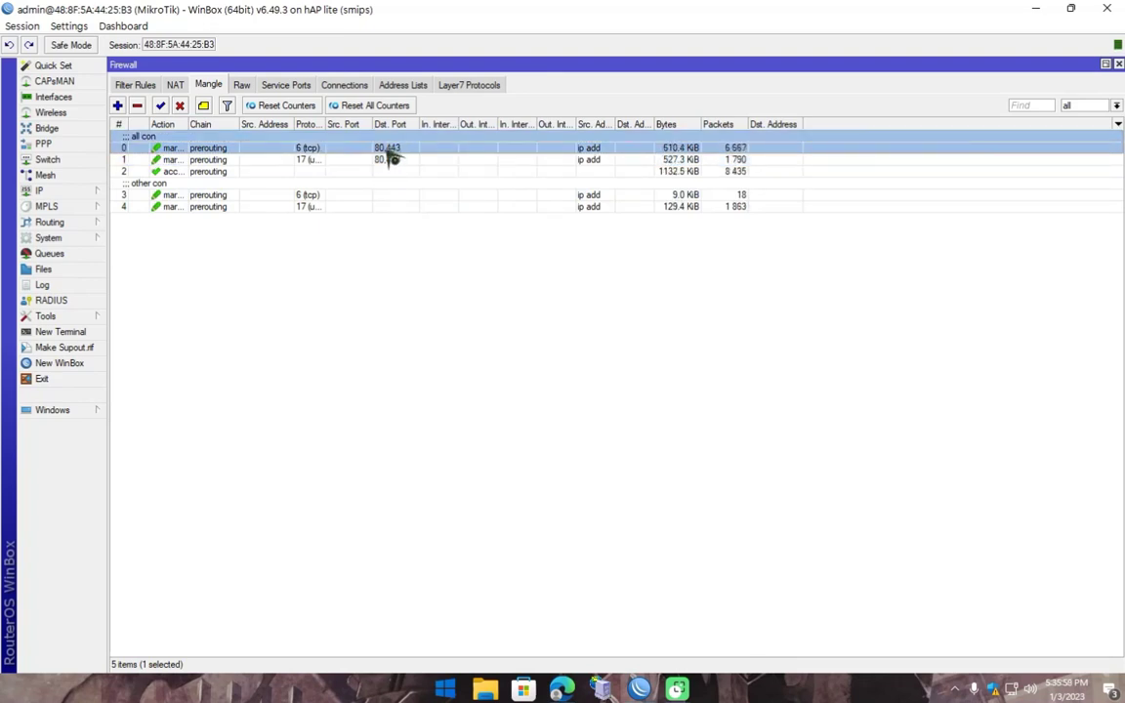
double_click(388, 150)
left_click(231, 229)
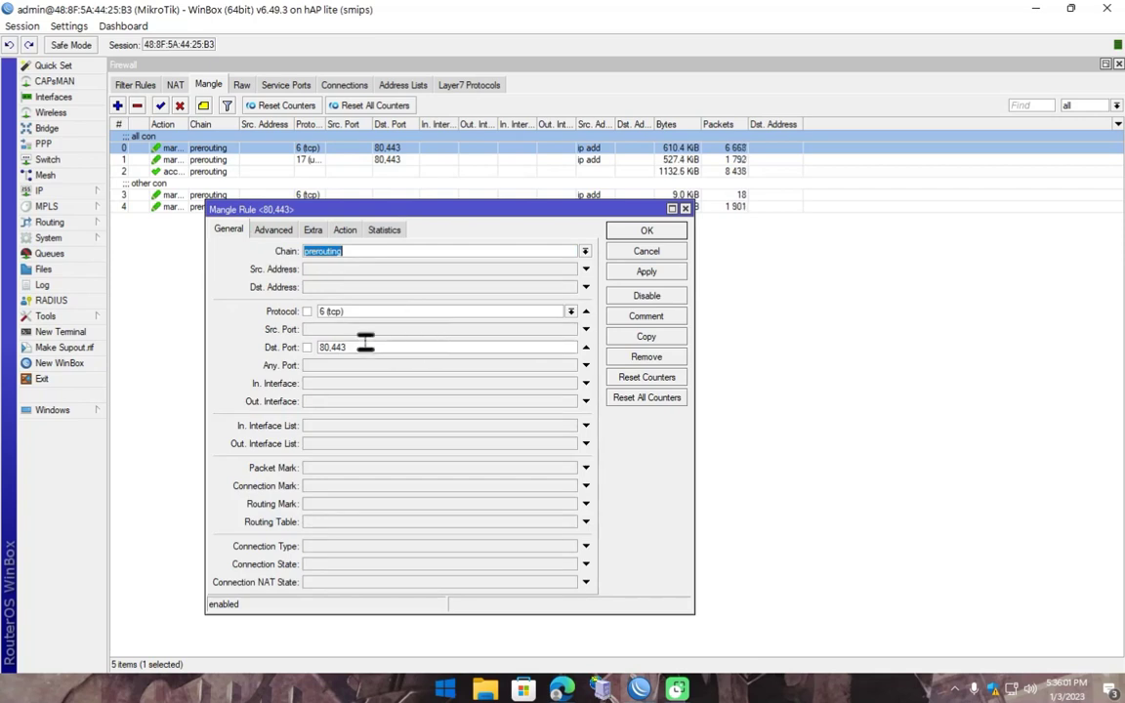
left_click(649, 232)
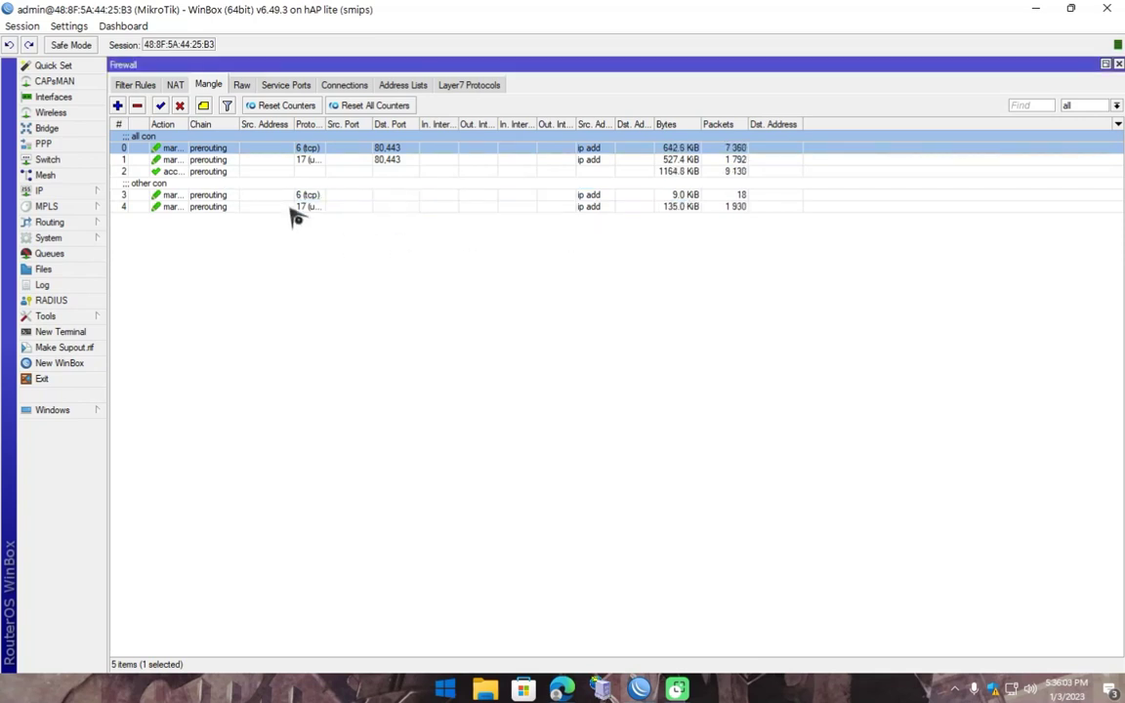
Inspect the TCP and UDP mangle rules under "other con"
left_click(303, 195)
left_click(312, 207)
double_click(334, 195)
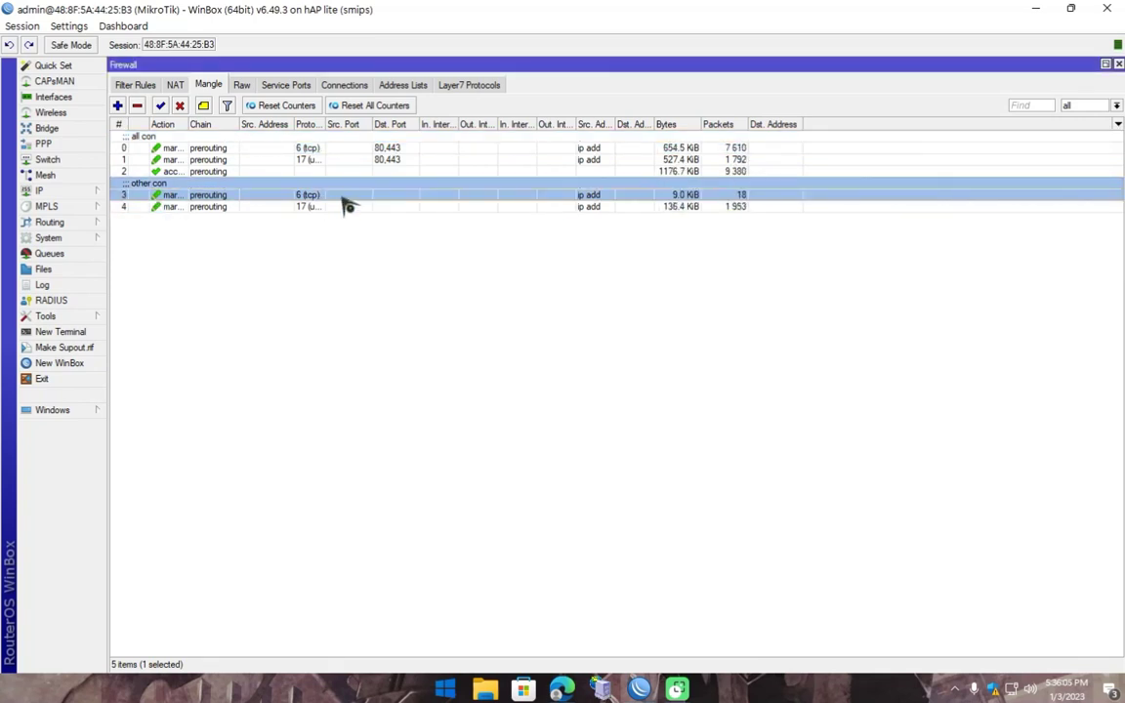
left_click(668, 238)
Set the destination ports to 80,443,8080 in both the UDP and TCP mangle rules under "all con"
double_click(410, 162)
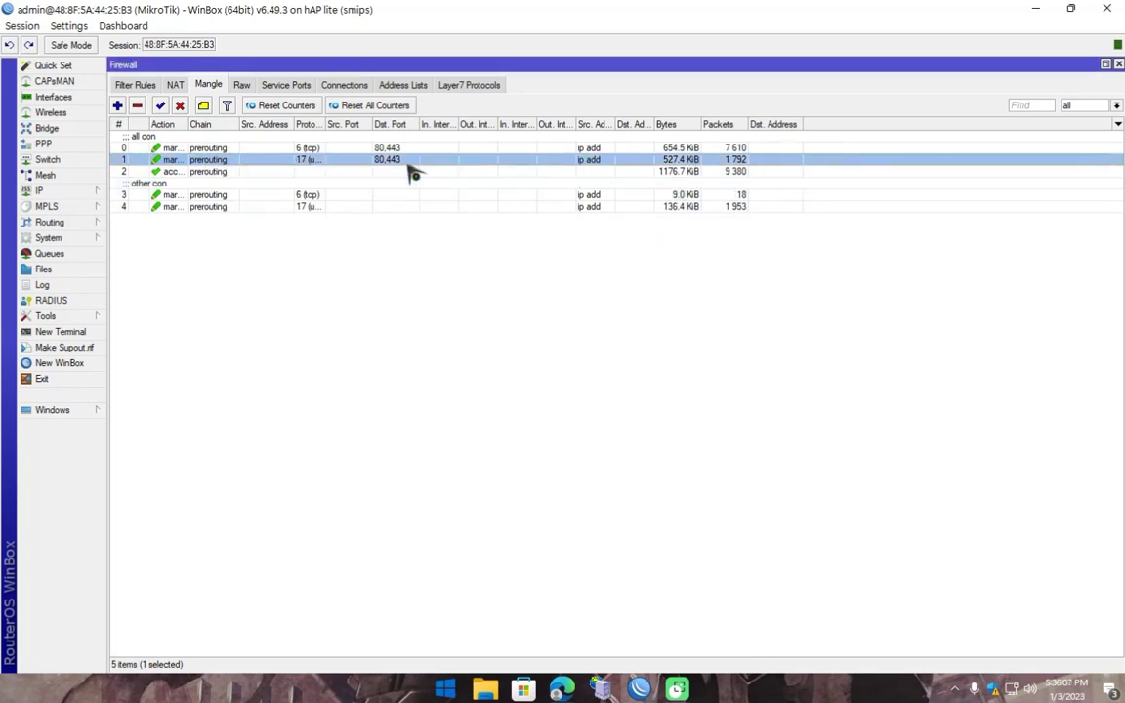
left_click(369, 346)
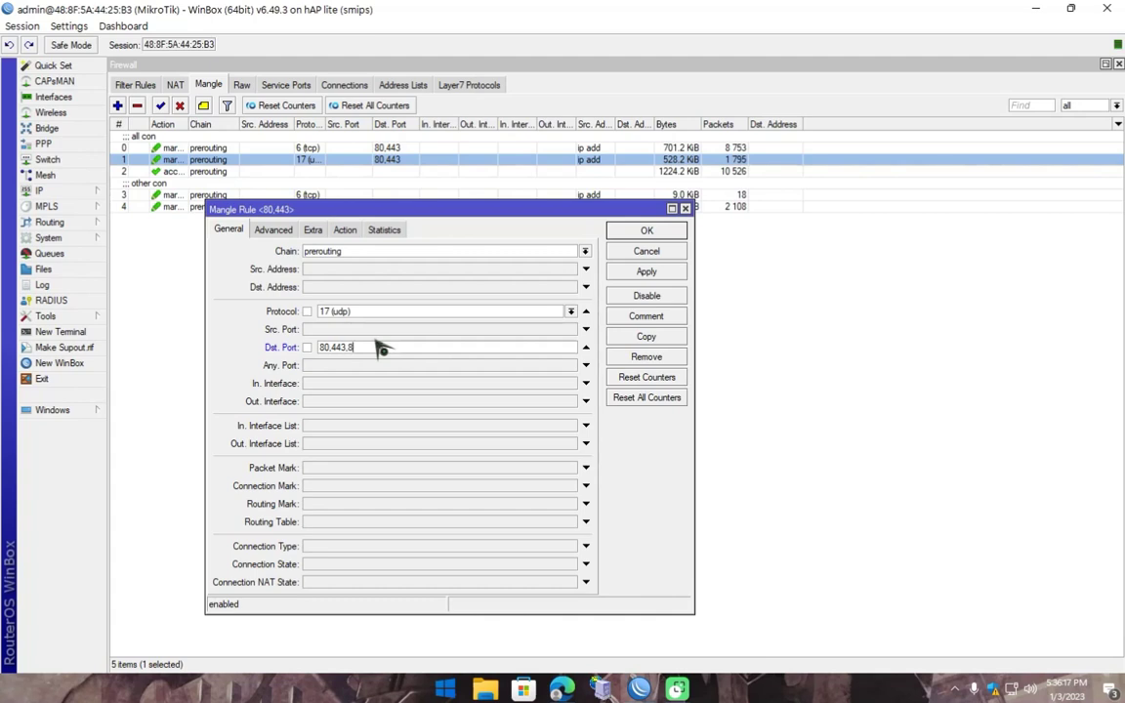
left_click(646, 252)
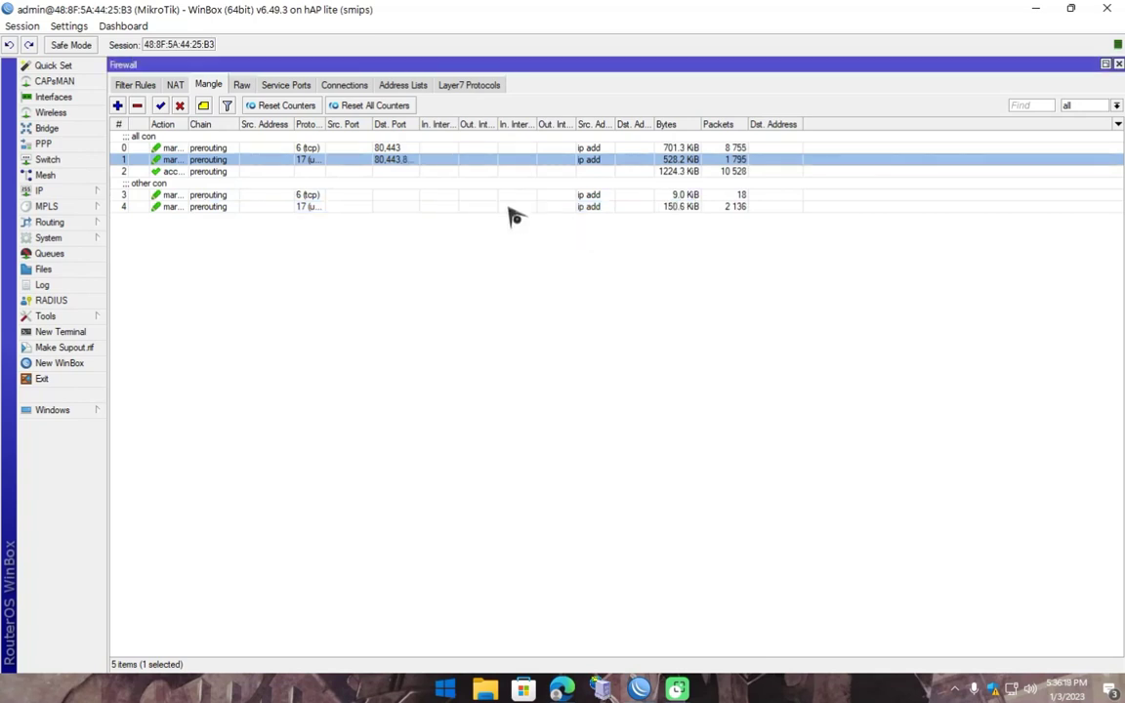
double_click(415, 149)
left_click(361, 348)
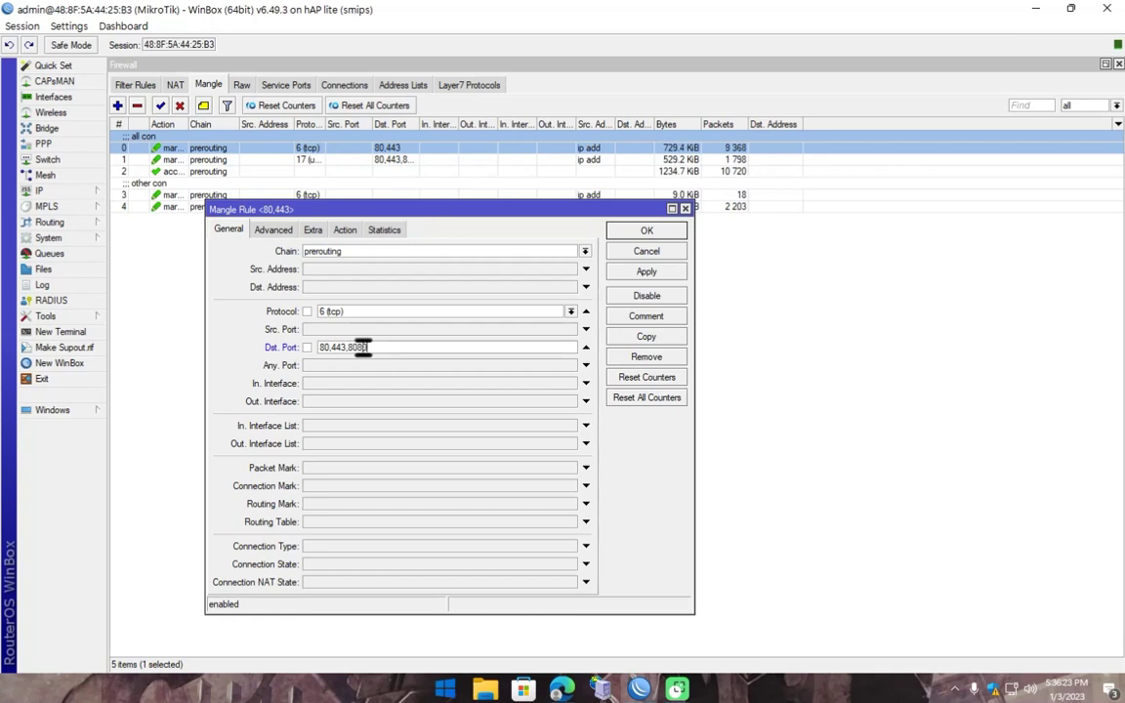
left_click(647, 231)
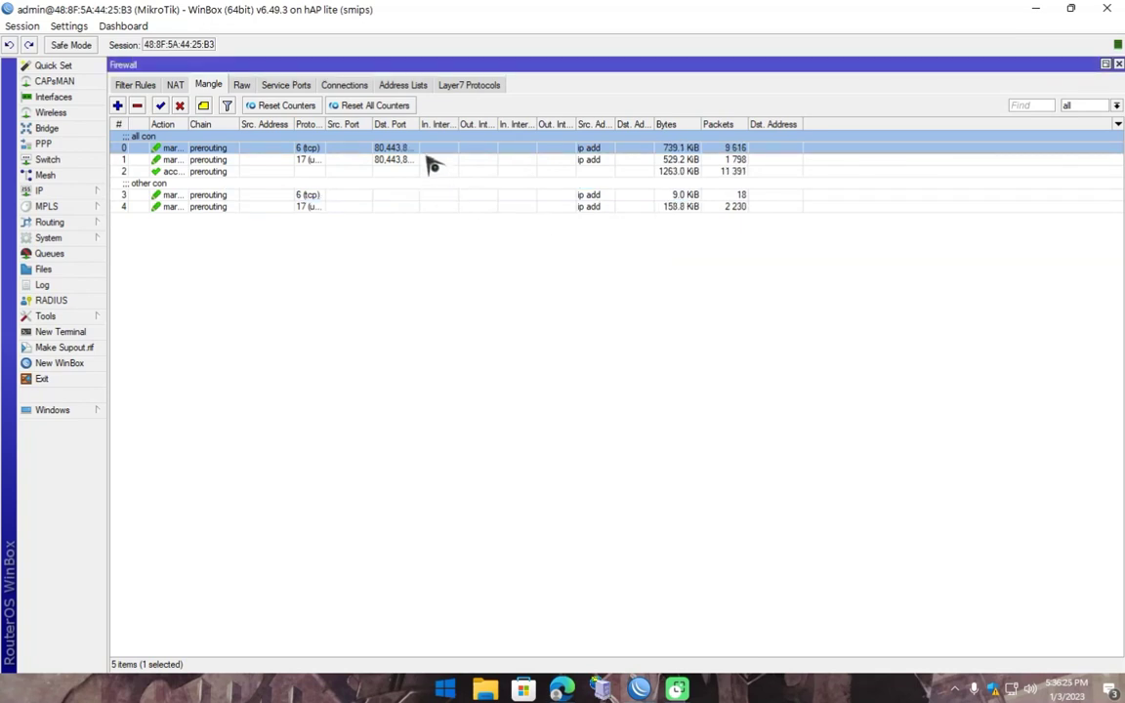
Remove port 8080 from the destination ports of the TCP and UDP "all con" mangle rules, leaving 80,443
double_click(426, 150)
left_click_drag(399, 345, 349, 351)
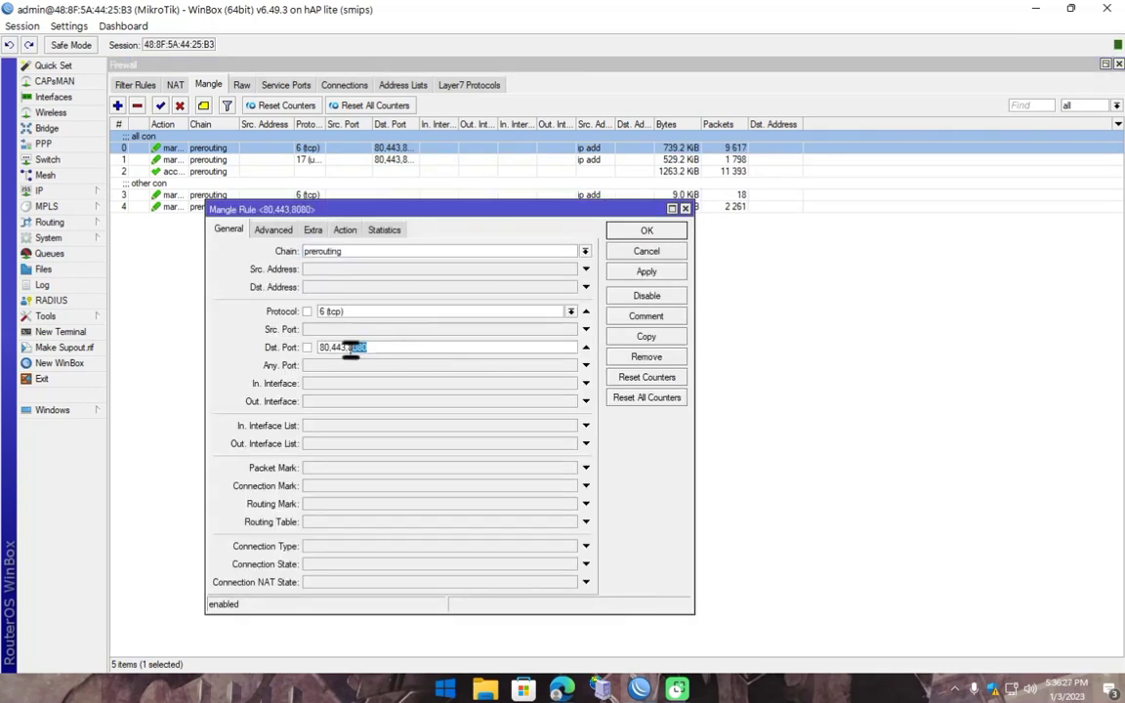
key("BackSpace")
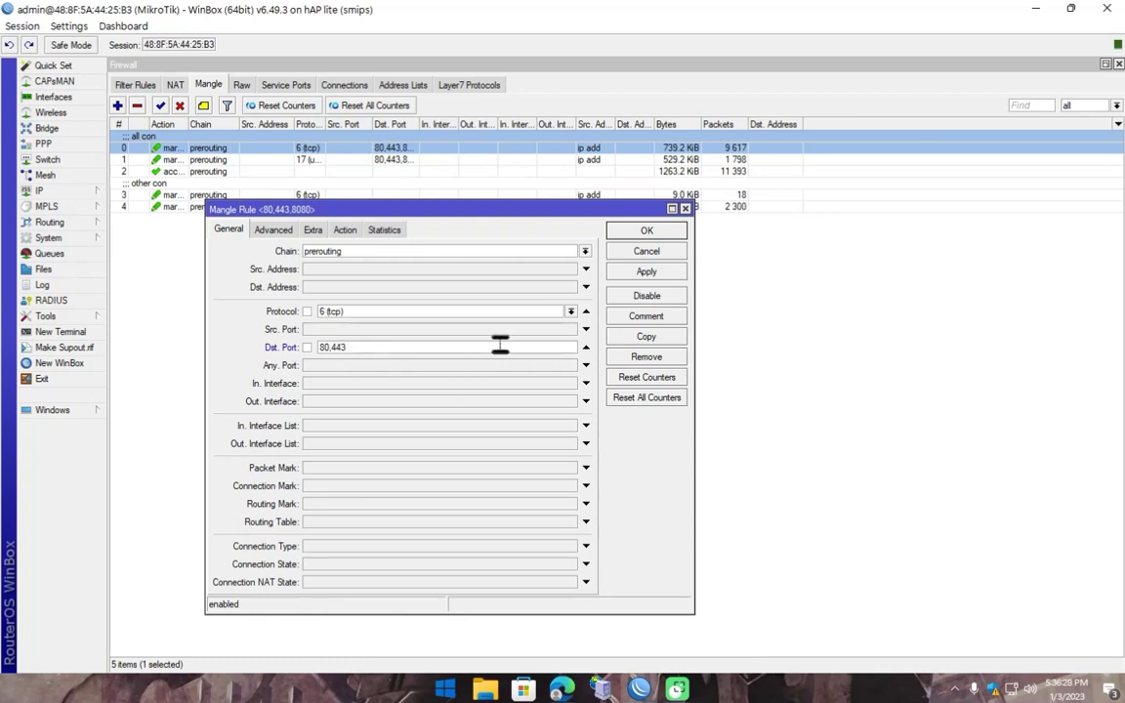
left_click(629, 235)
double_click(432, 161)
left_click(366, 349)
left_click_drag(365, 349, 350, 352)
key("BackSpace")
key("BackSpace")
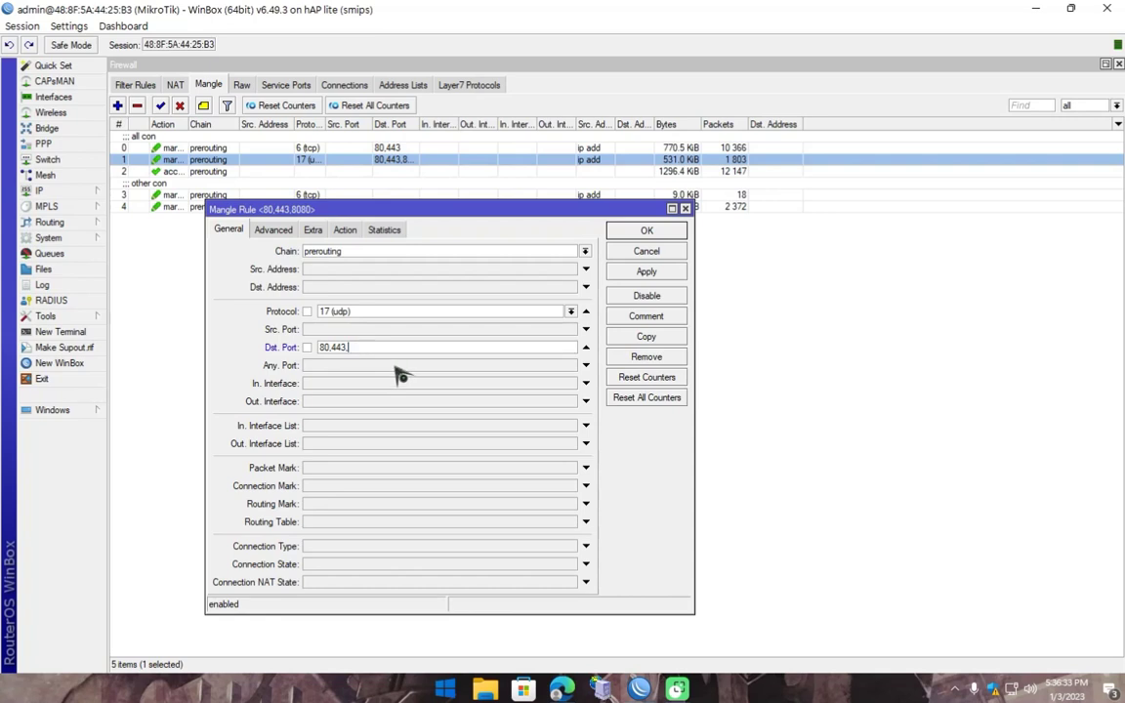
left_click(632, 233)
Compare the protocols and ports of the "all con" and "other con" mangle rules, and check ether2-GAMING in the interface list
left_click(414, 170)
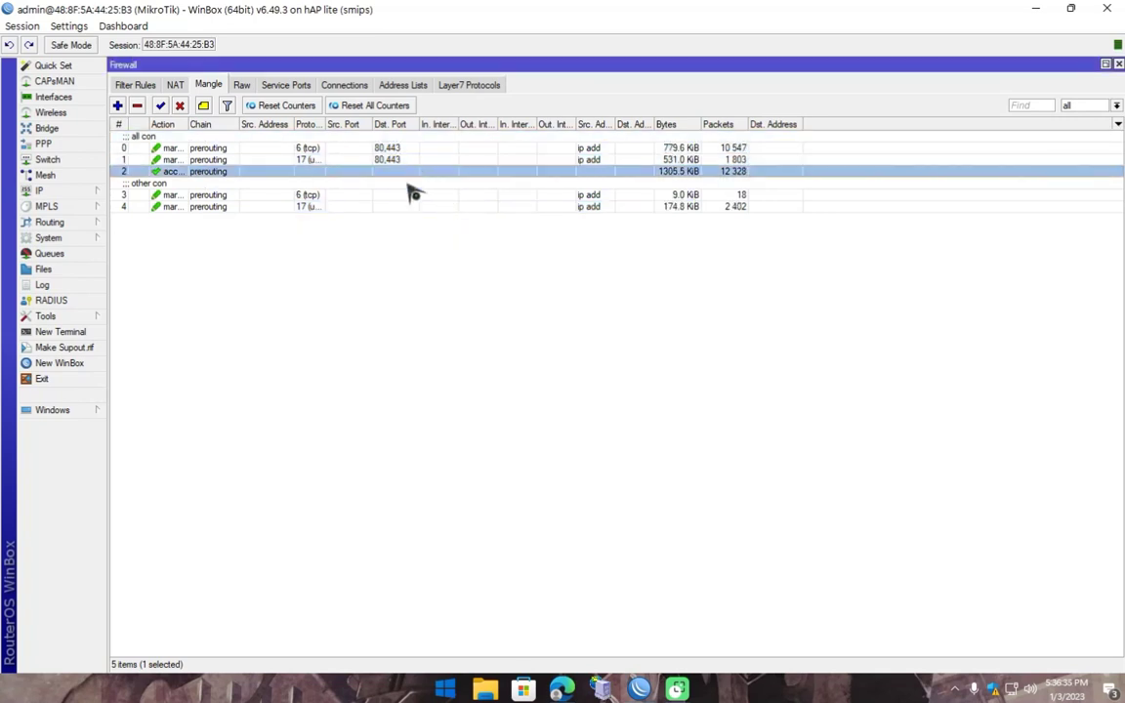
left_click(374, 197)
left_click(347, 206)
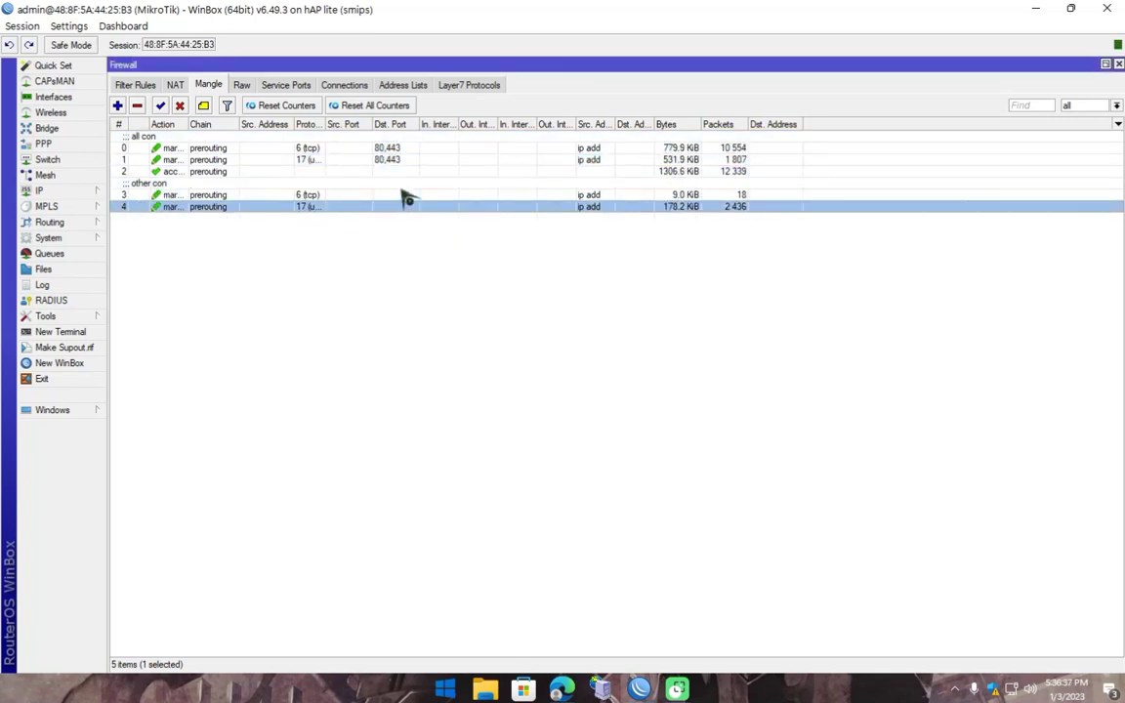
left_click(410, 160)
left_click(400, 149)
left_click(403, 162)
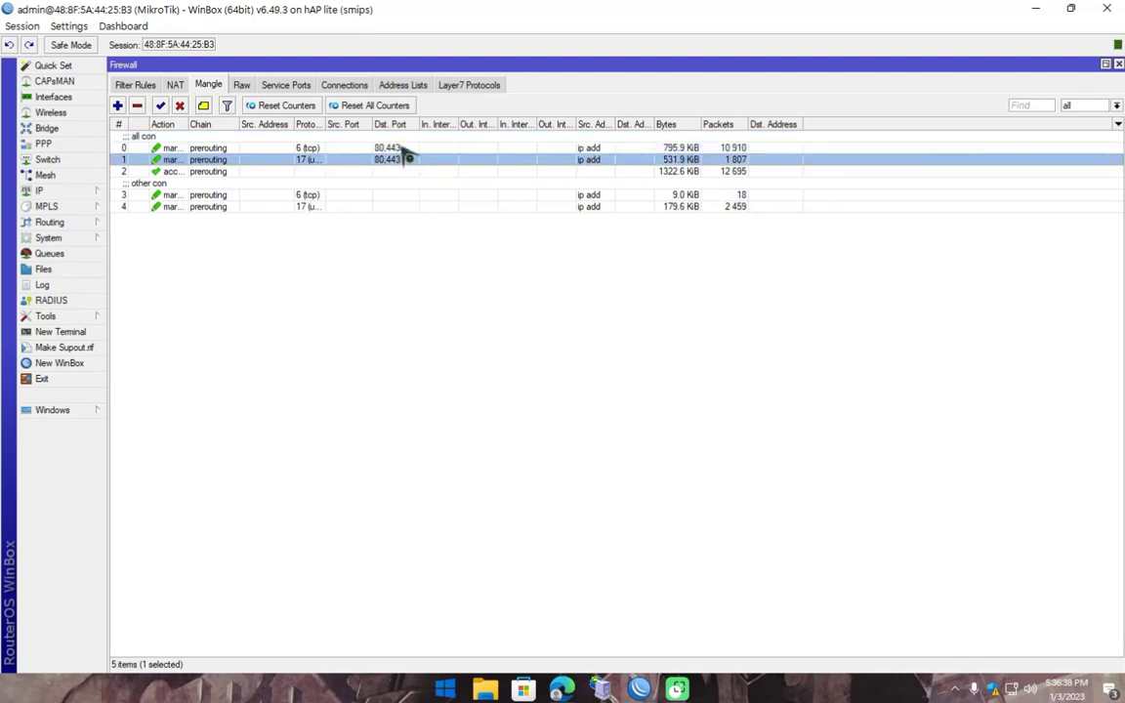
left_click(385, 147)
left_click(373, 196)
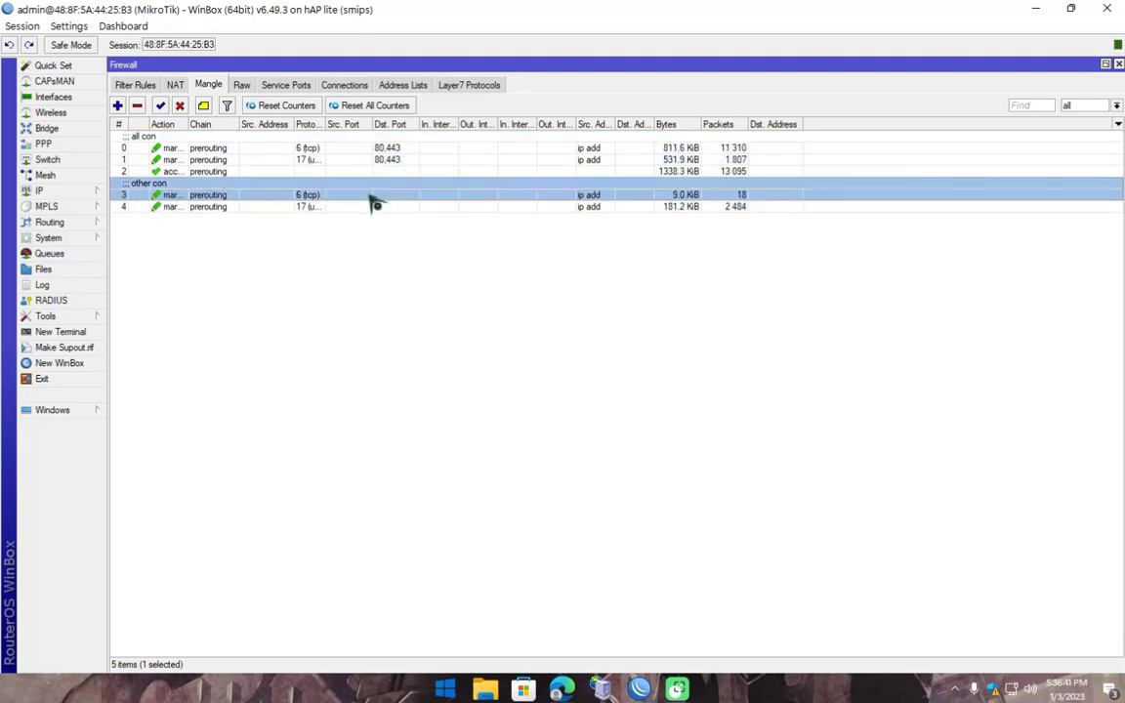
left_click(54, 97)
left_click(465, 297)
Switch to the browser, search for "speedtest" and open the Speedtest by Ookla site
key("alt+Tab")
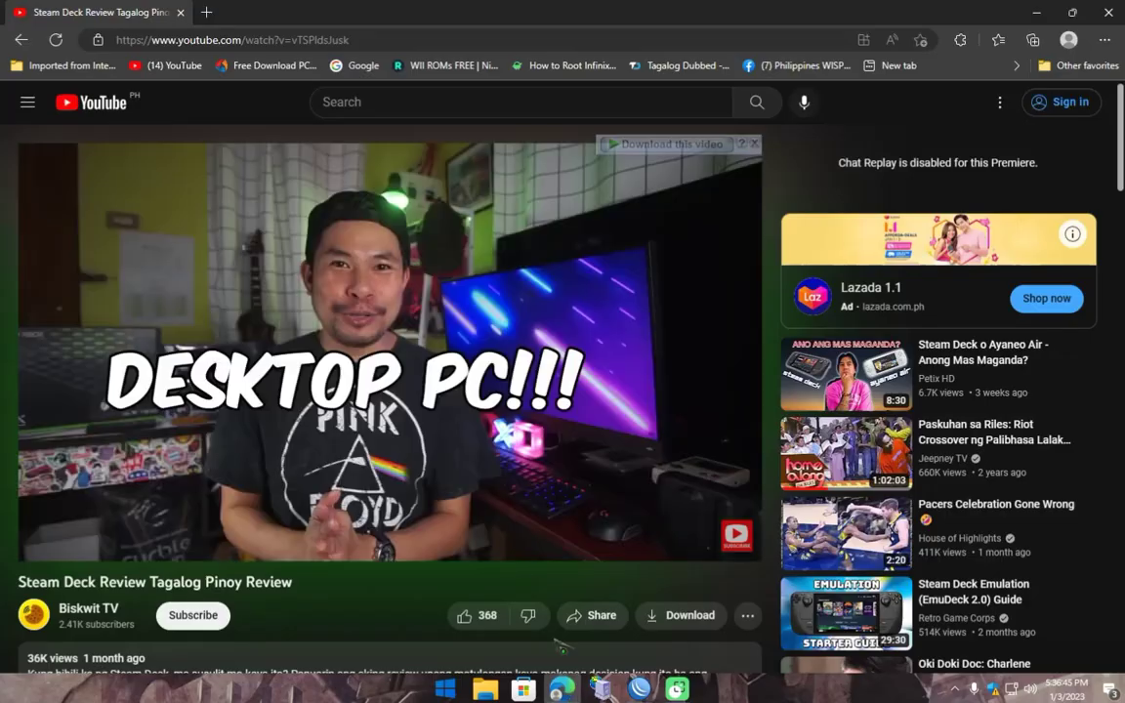
left_click(312, 39)
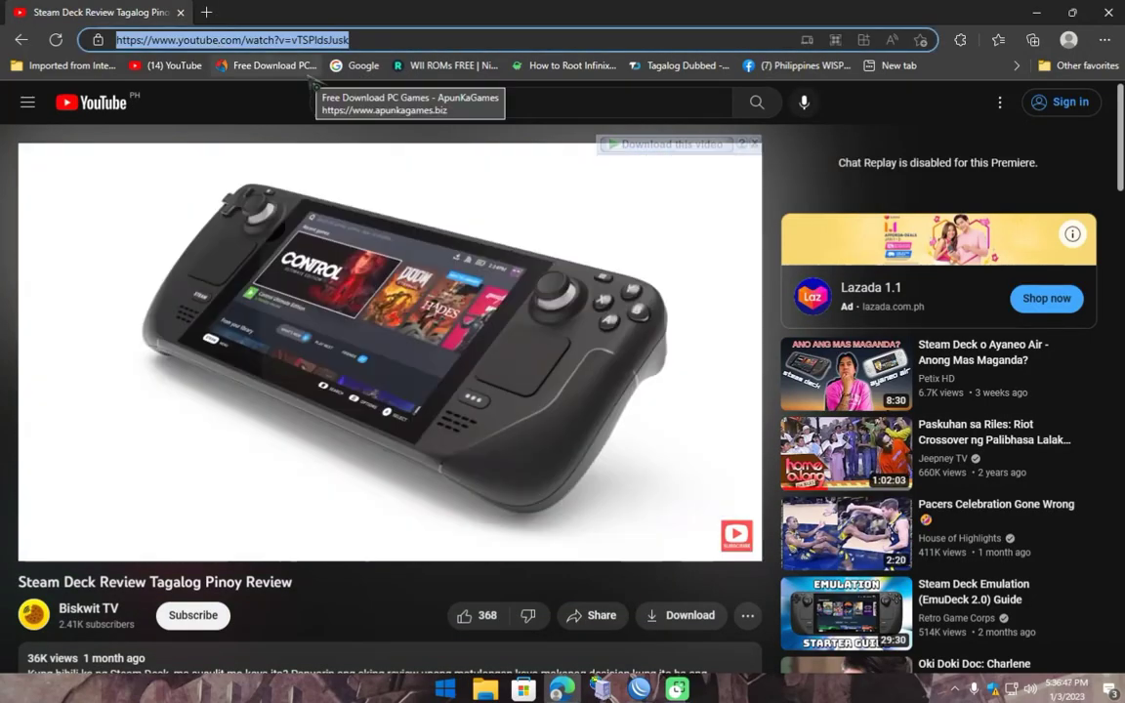
type("spedd")
key("BackSpace")
key("BackSpace")
type("edtest")
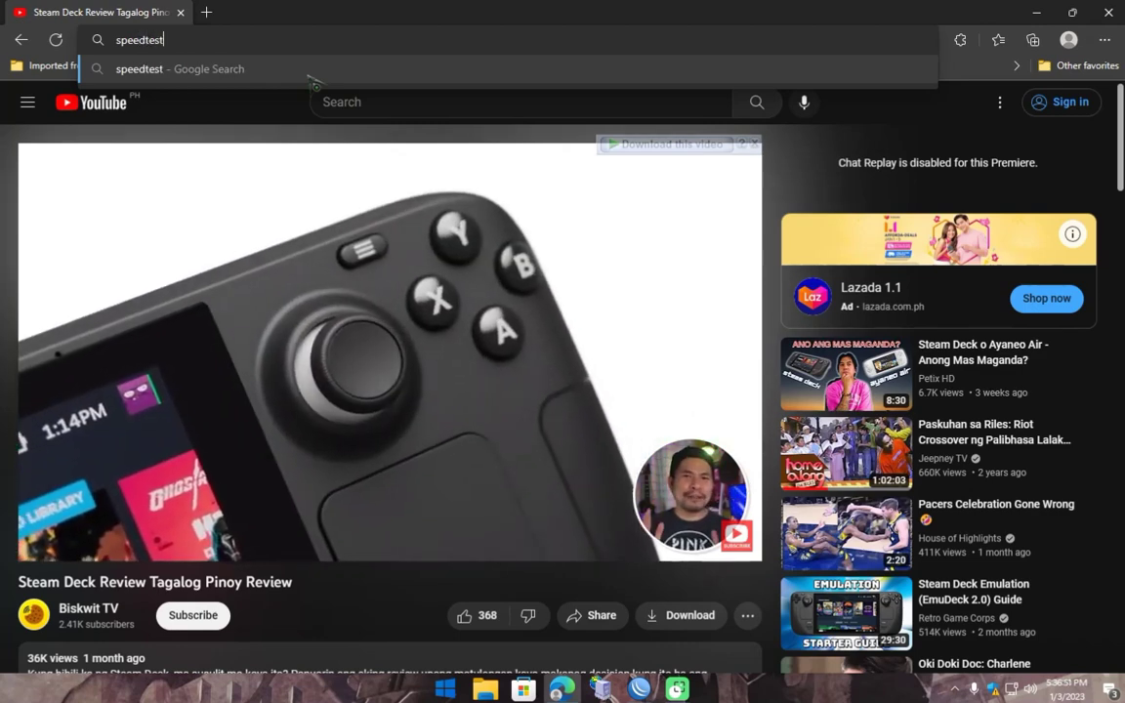
key("Return")
scroll(488, 284, "down", 1)
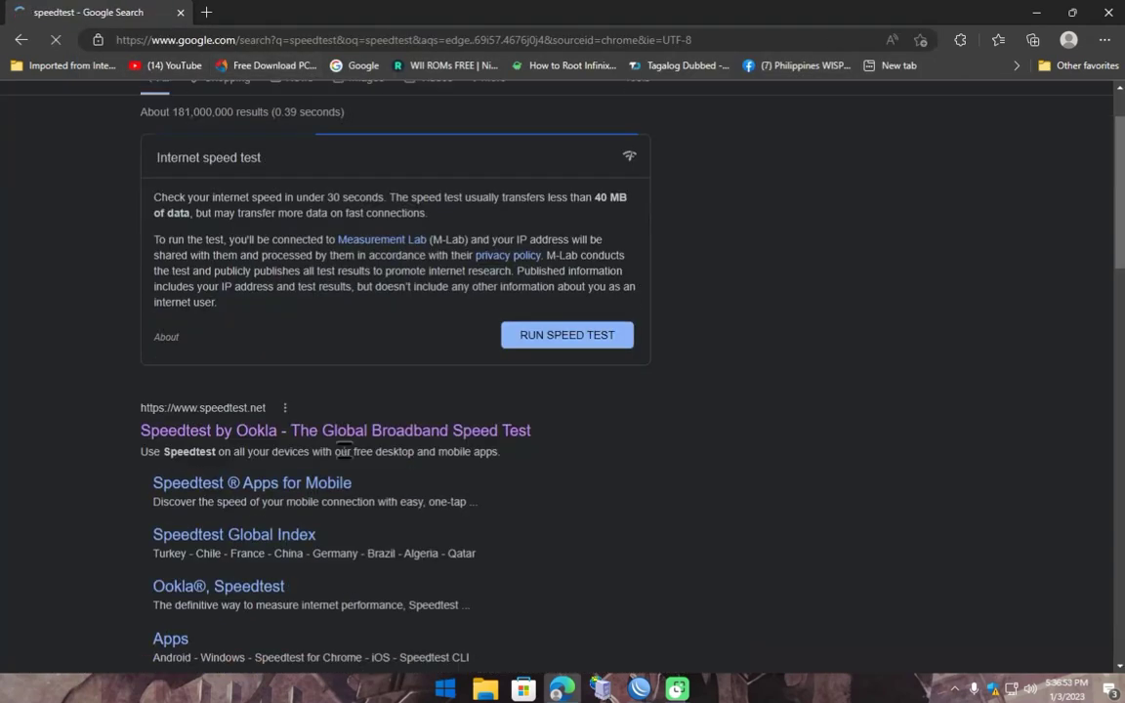
left_click(395, 362)
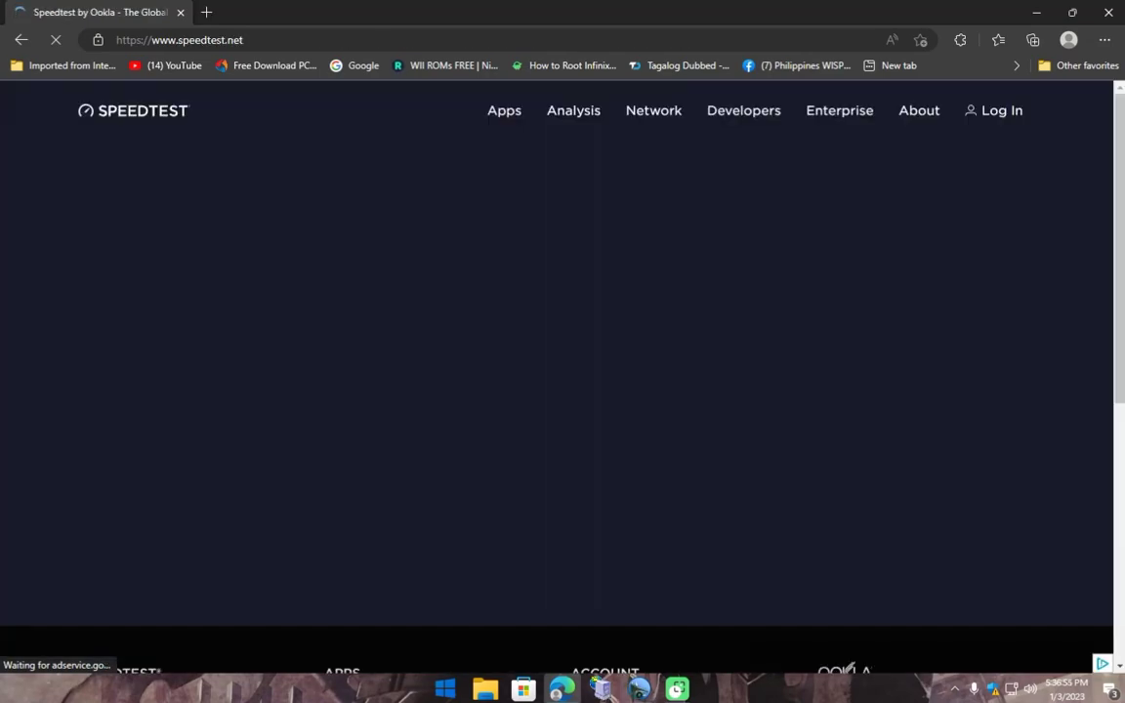
Check the interface traffic in WinBox while the page loads, return to the browser and start the Speedtest
key("alt+Tab")
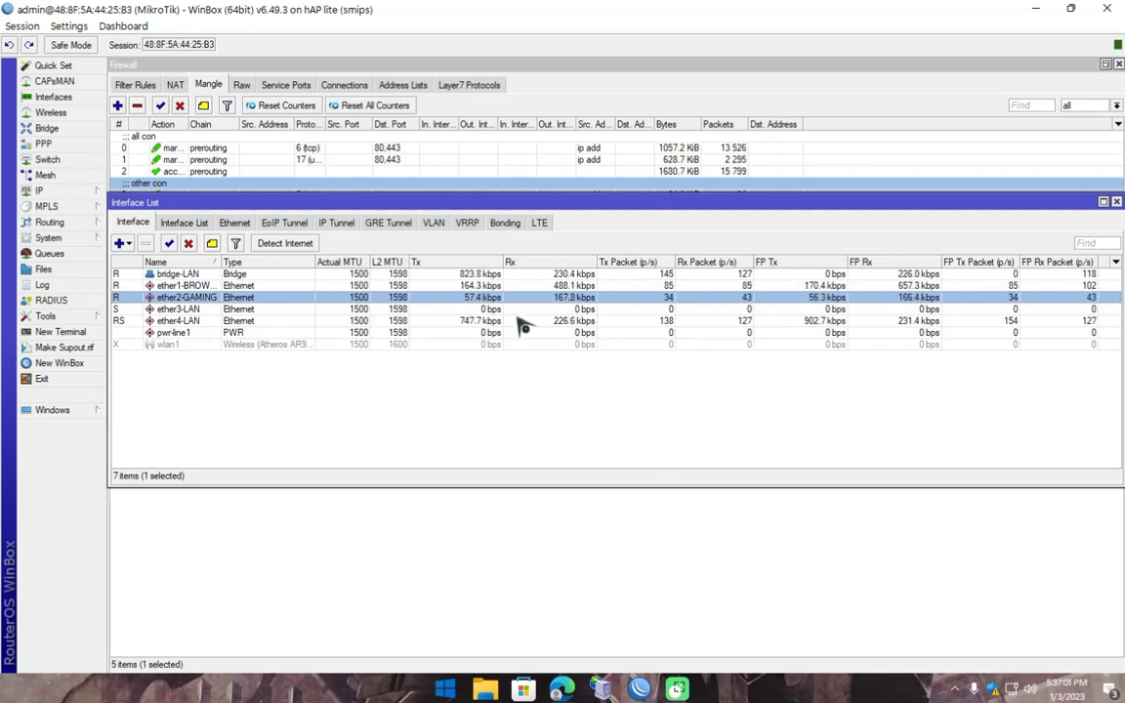
key("alt+Tab")
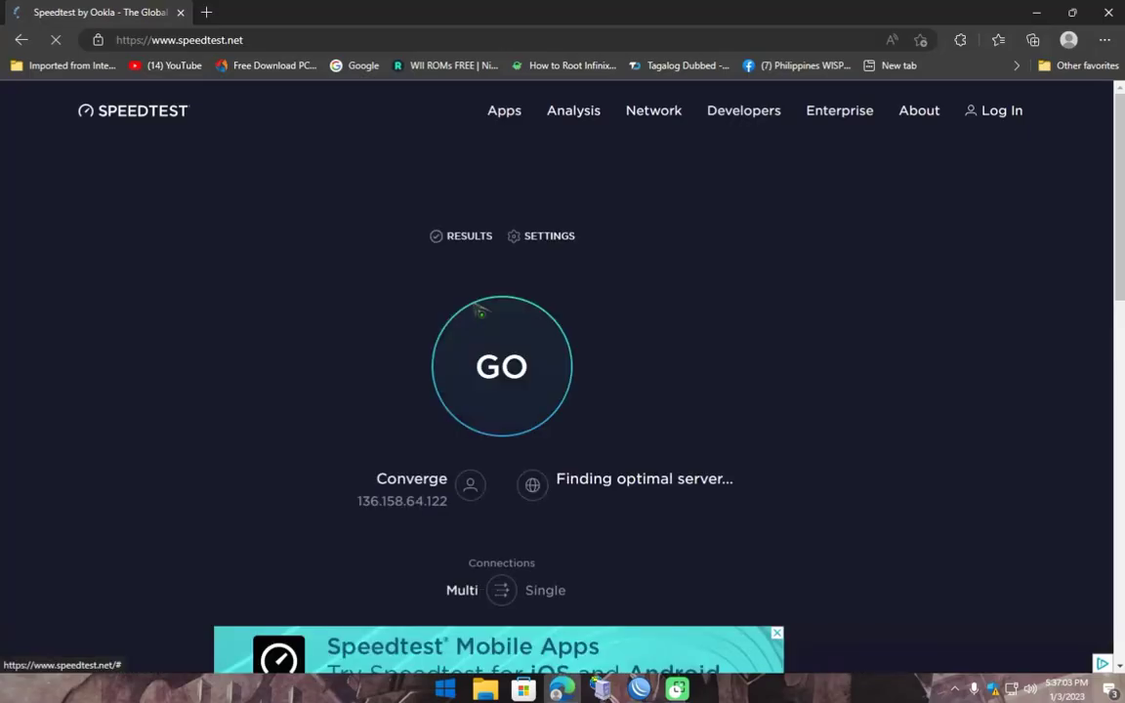
left_click(493, 369)
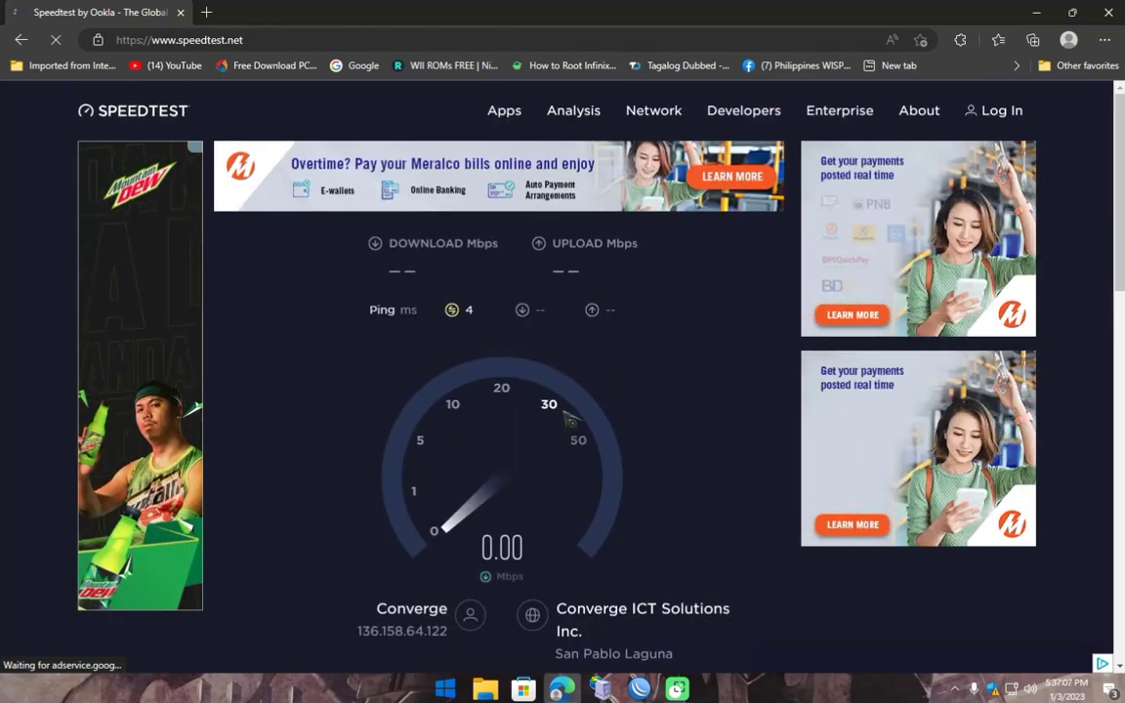
scroll(615, 435, "down", 1)
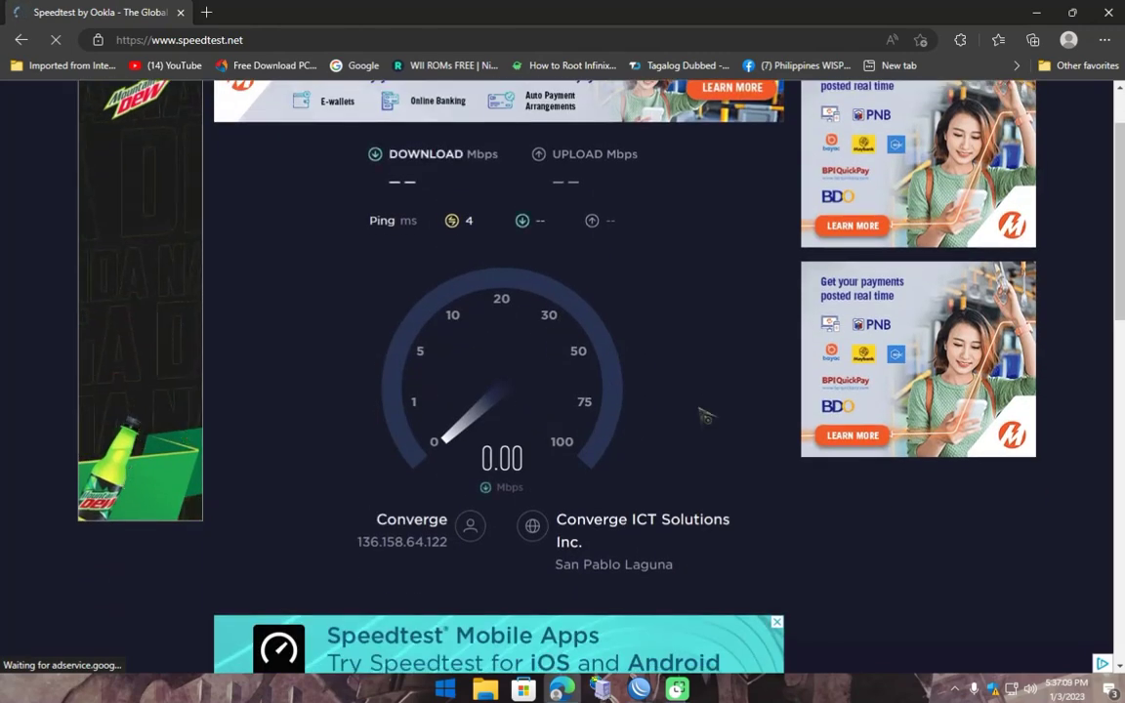
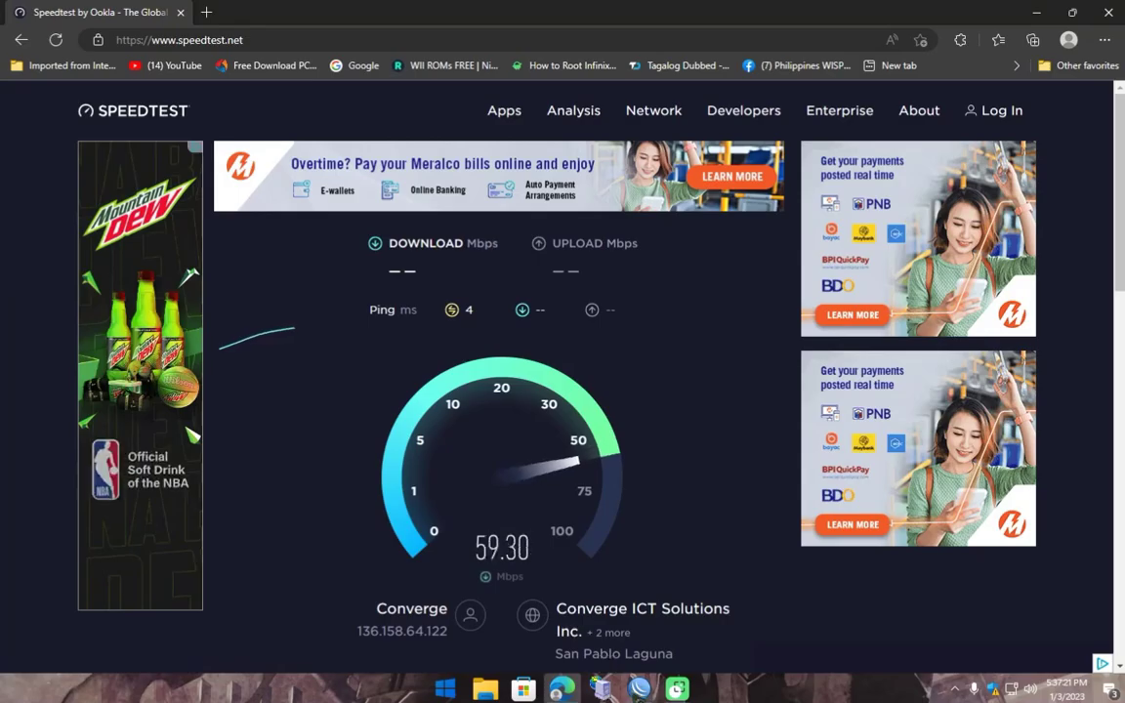
Compare the ether1-BROWSING and ether2-GAMING traffic in WinBox during the speed test, and return to the Speedtest page
key("alt+Tab")
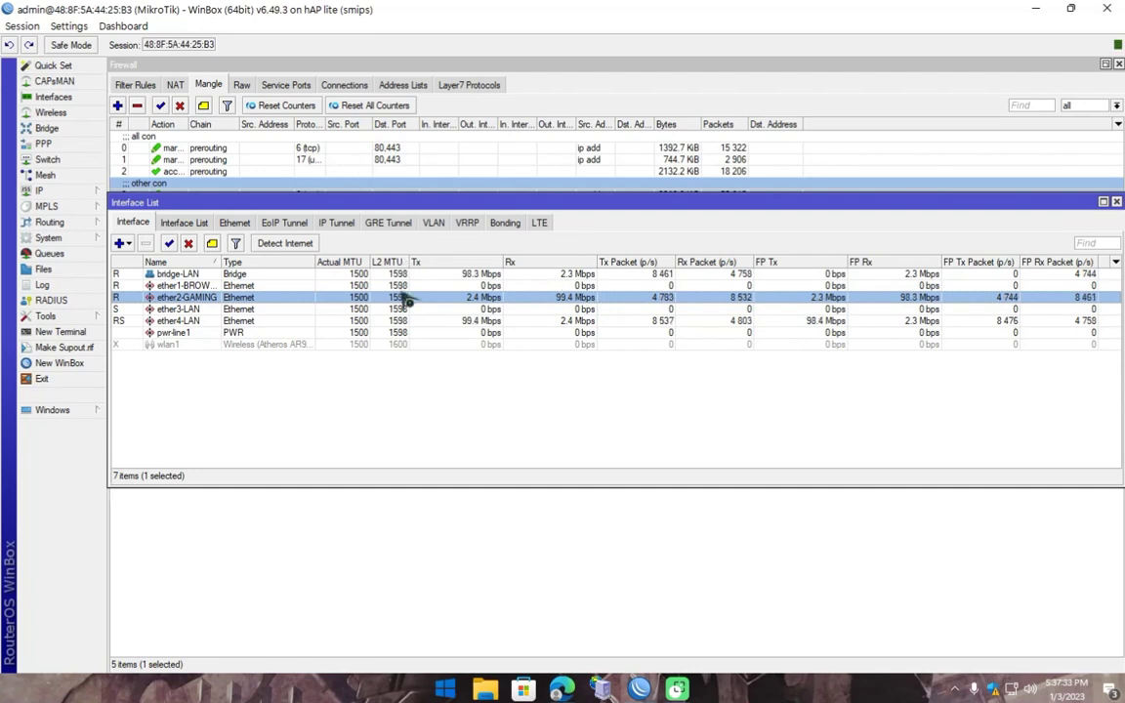
left_click(454, 309)
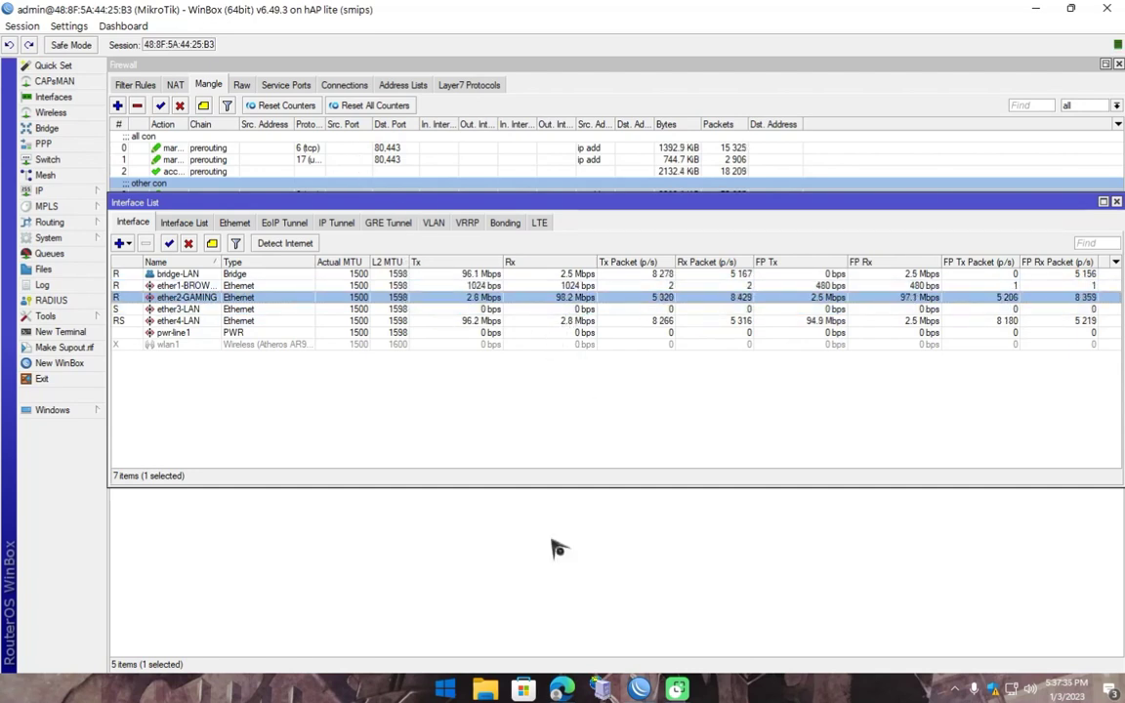
left_click(562, 689)
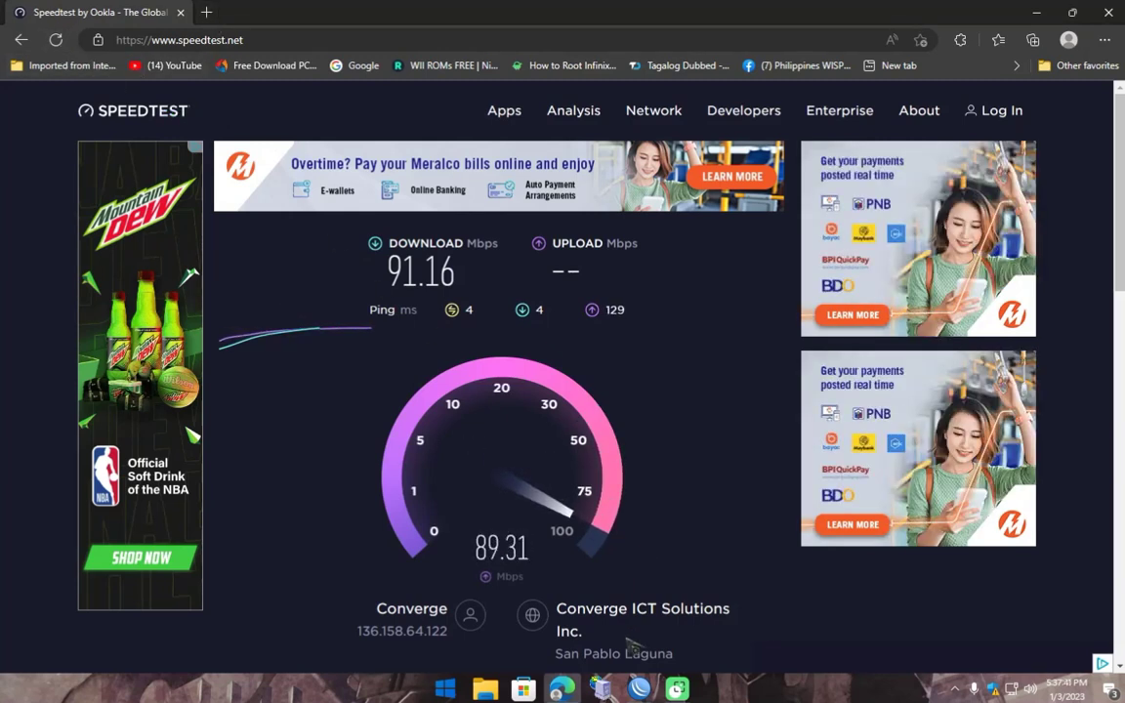
Switch to WinBox and set the destination ports of the TCP "all con" mangle rule to 80,443,8080
left_click(600, 690)
left_click(354, 176)
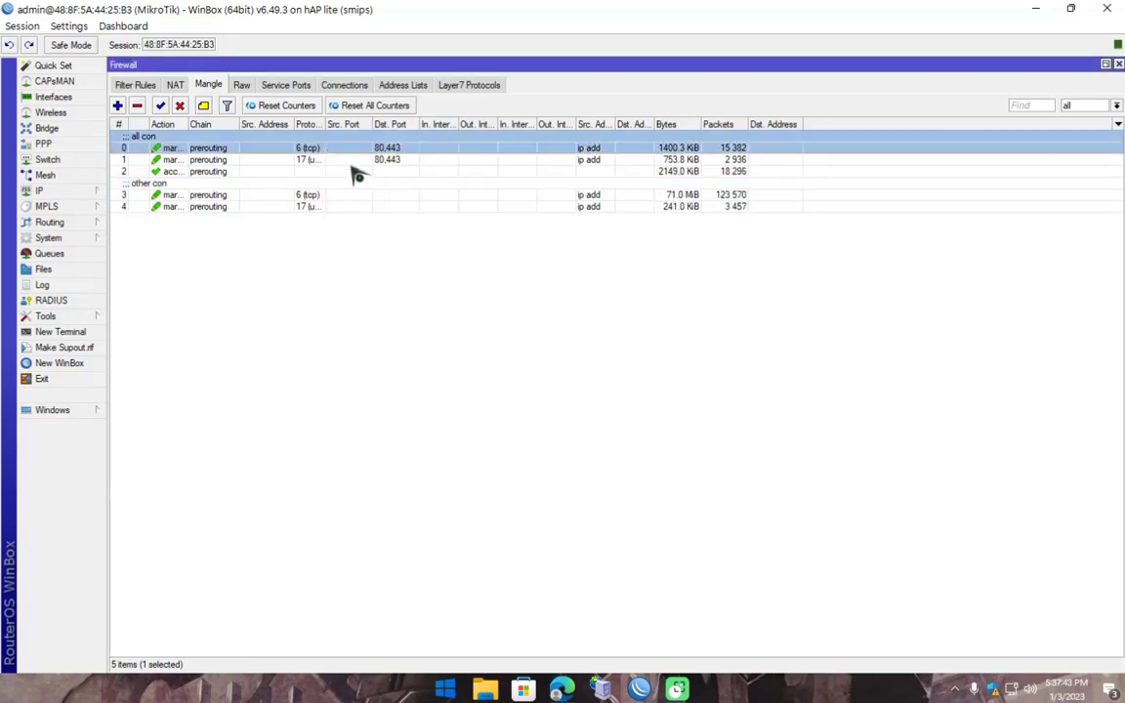
double_click(363, 153)
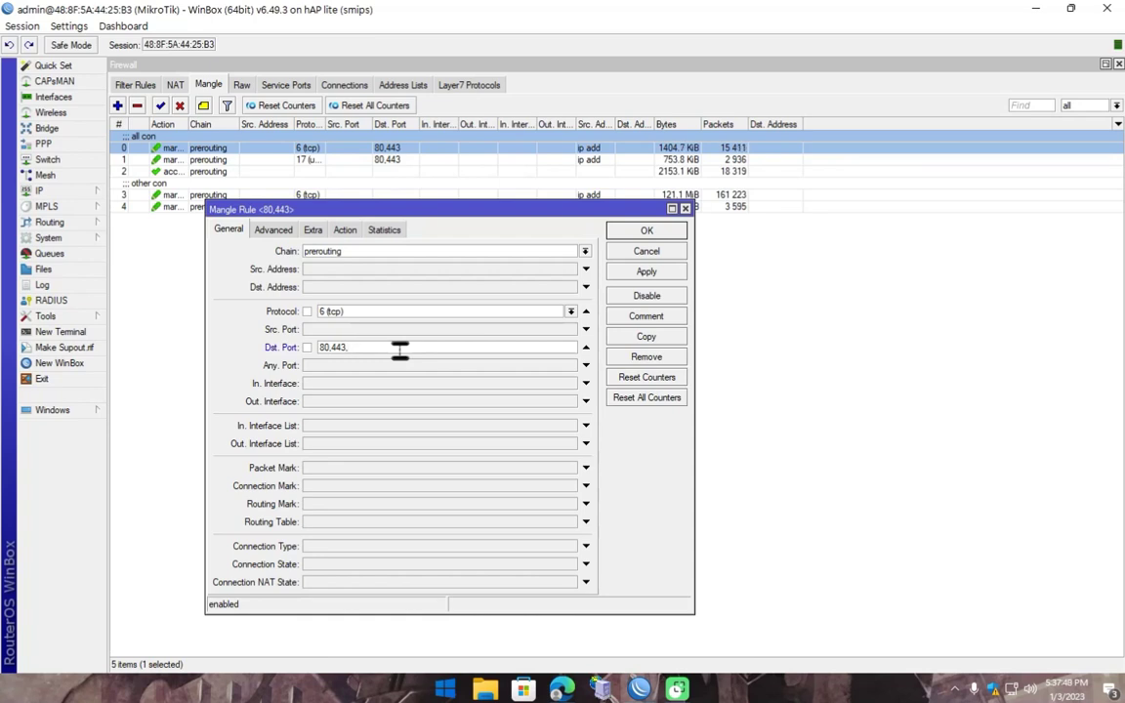
left_click(670, 234)
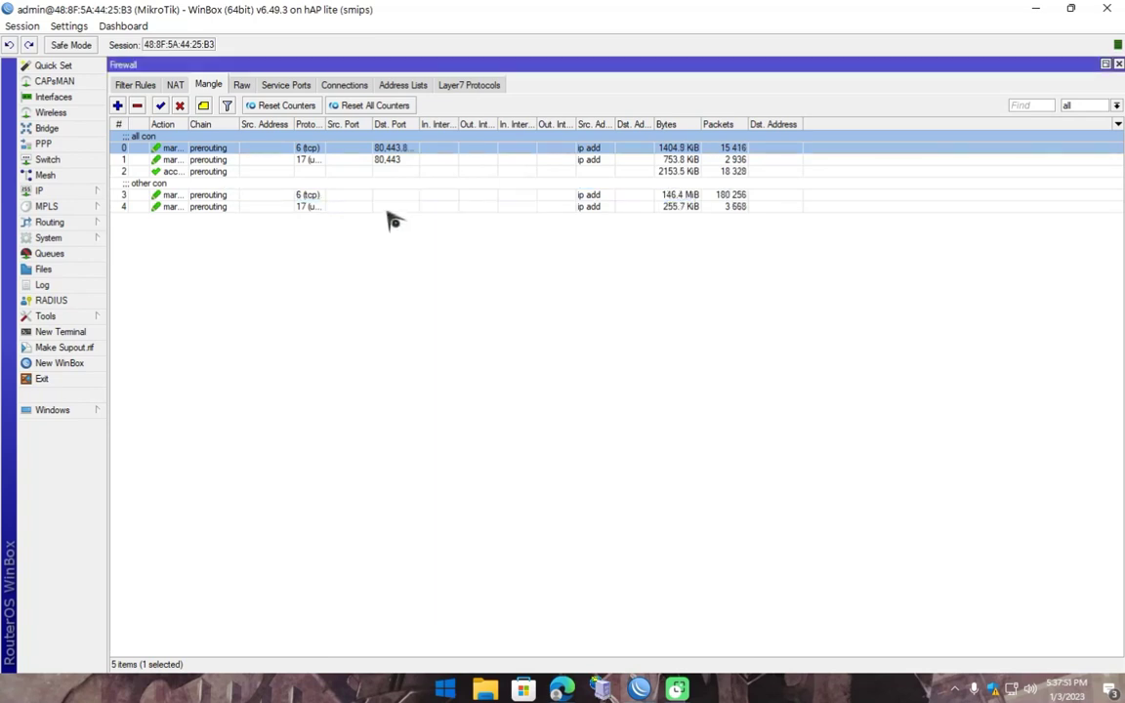
Set the destination ports of the UDP "all con" mangle rule to 80,443,8080
double_click(413, 161)
left_click(384, 350)
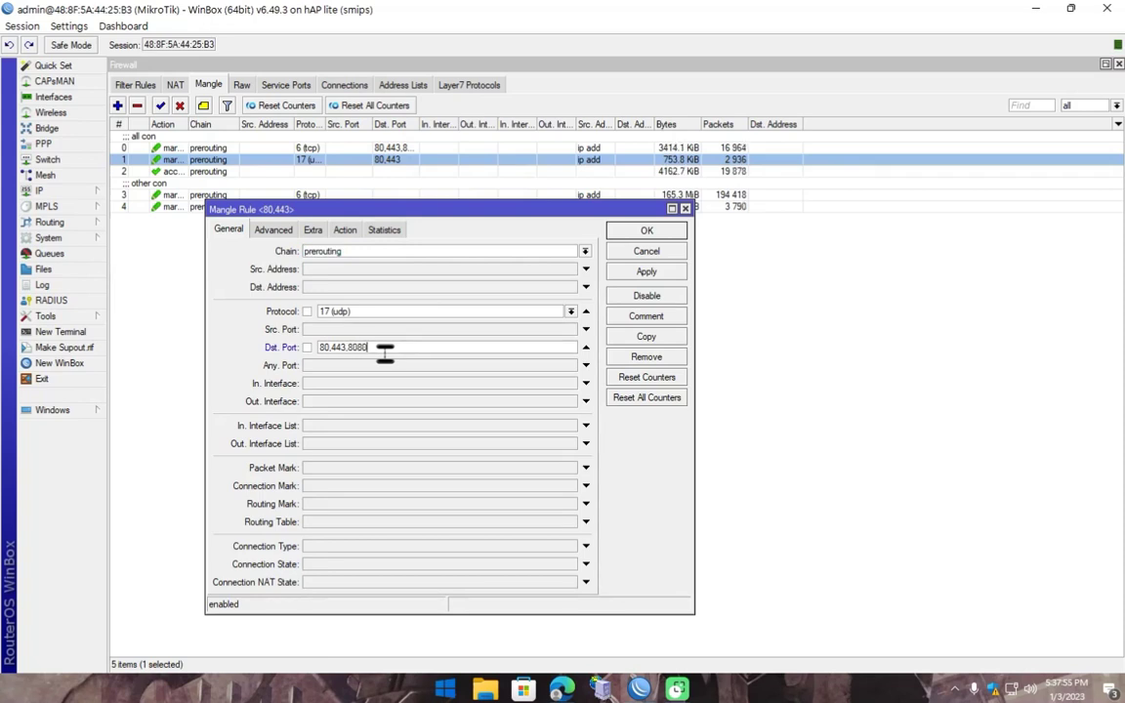
left_click(682, 232)
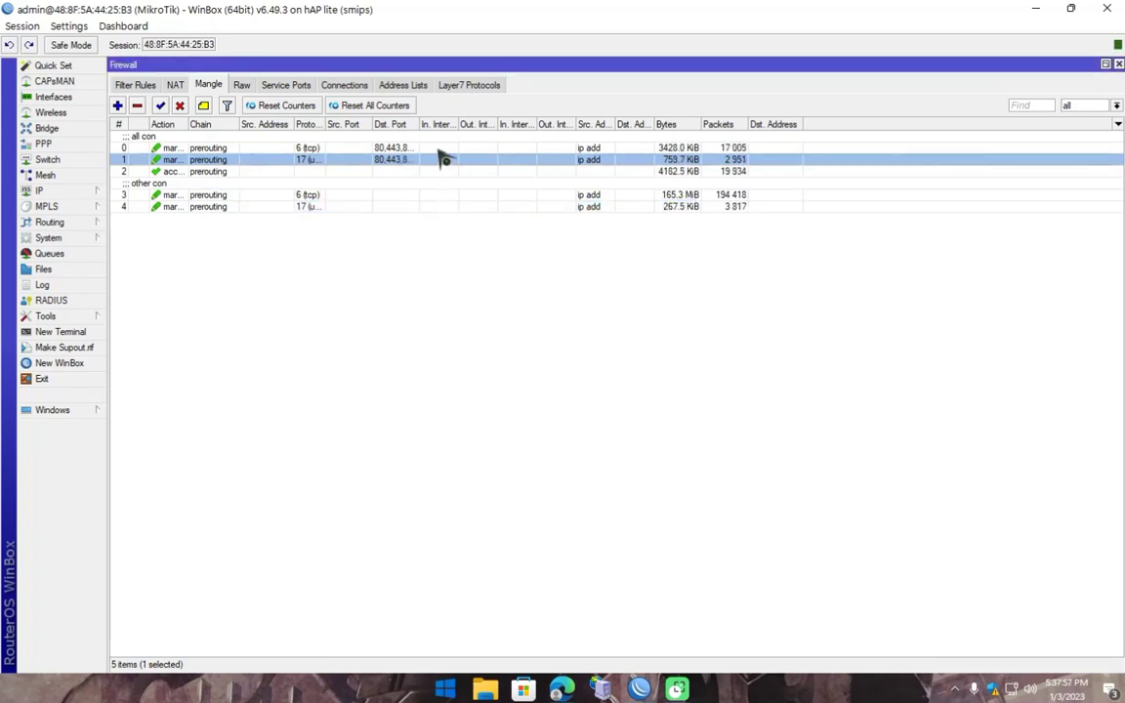
Check the ether1-BROWSING traffic in the interface list, switch to the browser and start the Speedtest again
left_click(53, 96)
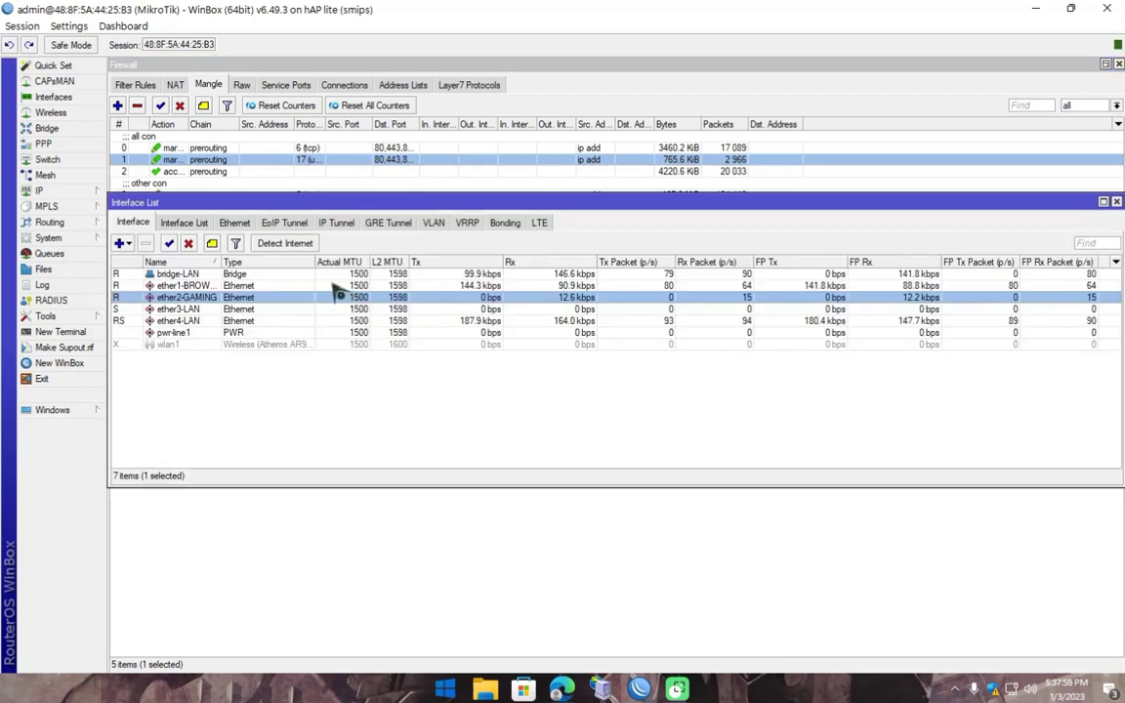
left_click(333, 285)
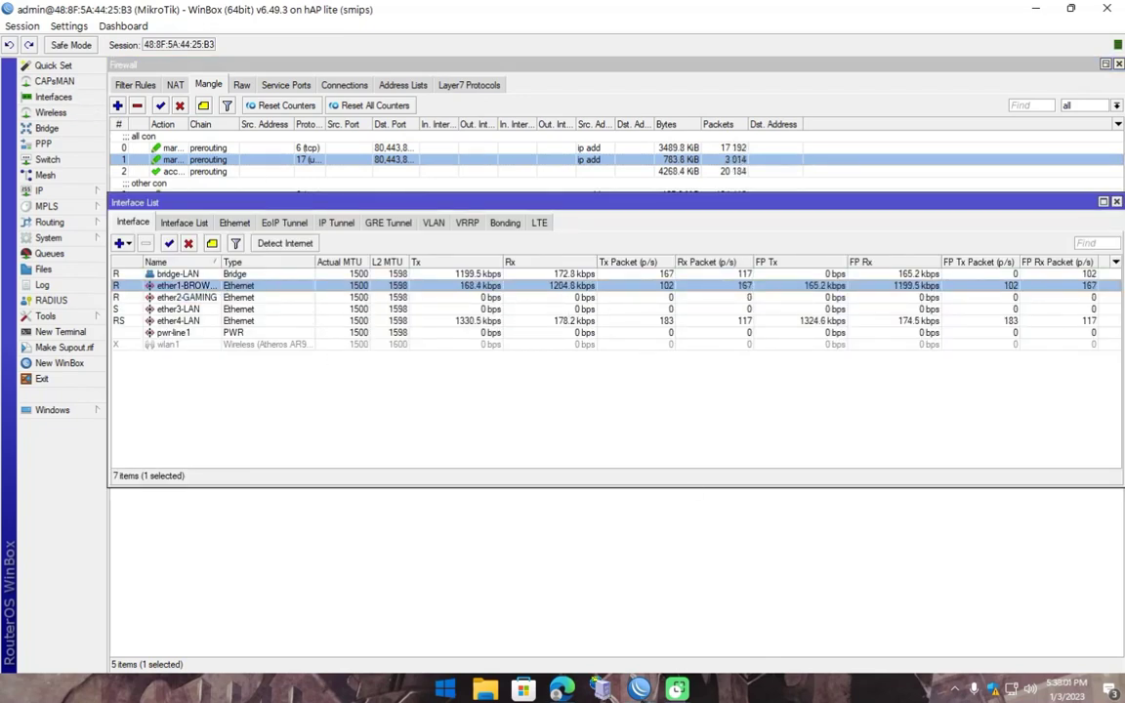
key("alt+Tab")
left_click(273, 434)
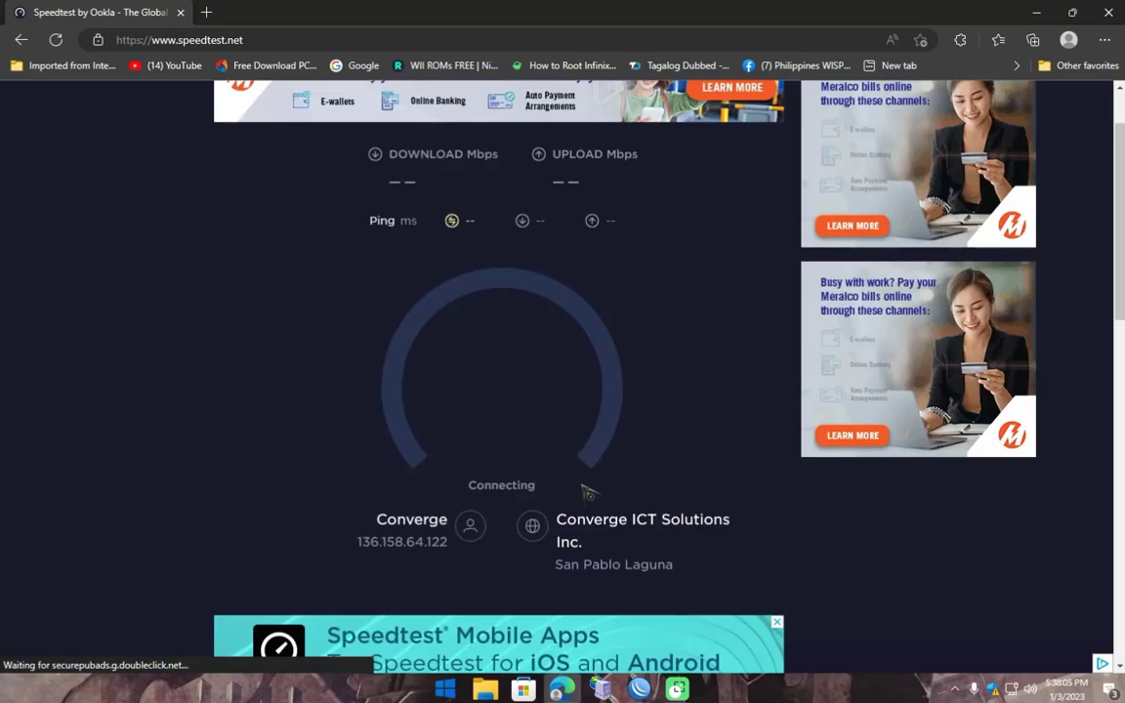
Switch to WinBox to check the ether2-GAMING and ether1-BROWSING traffic as the test connects, and return to the Speedtest page
key("alt+Tab")
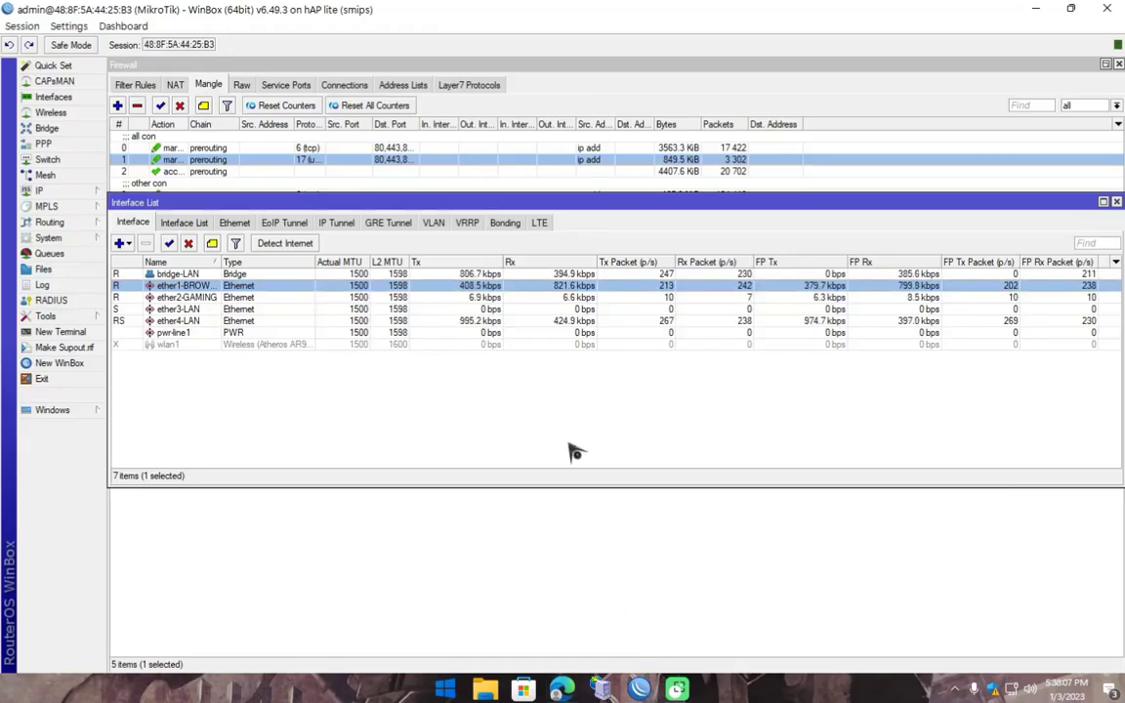
left_click(576, 298)
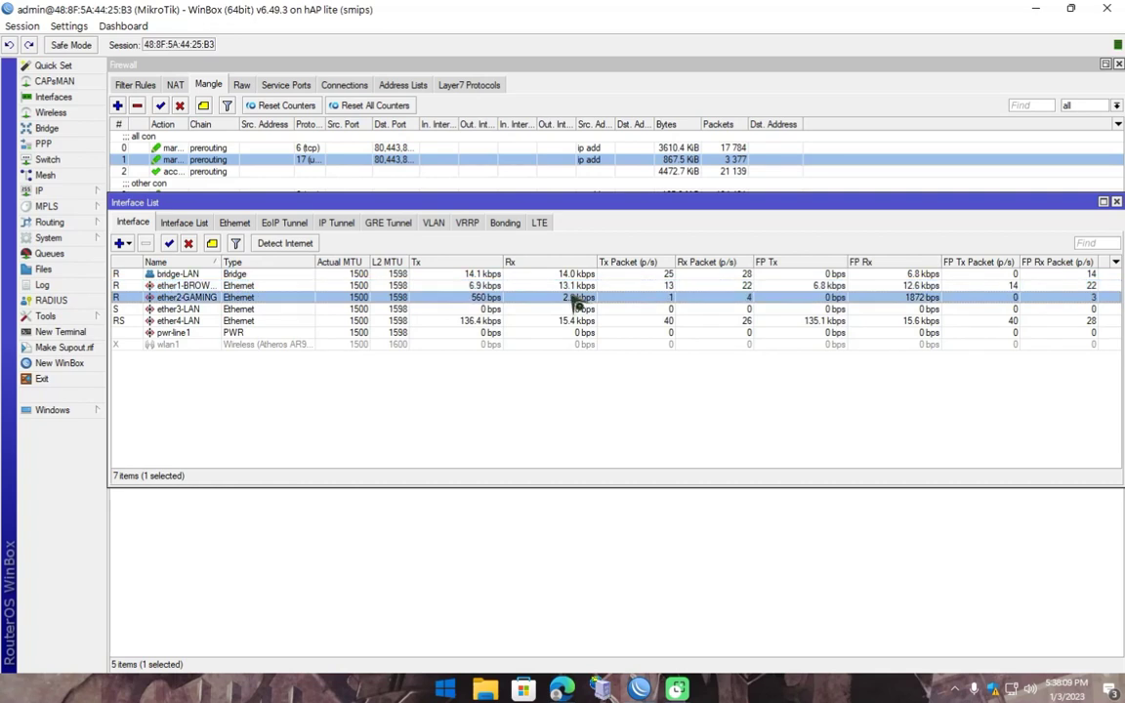
left_click(571, 288)
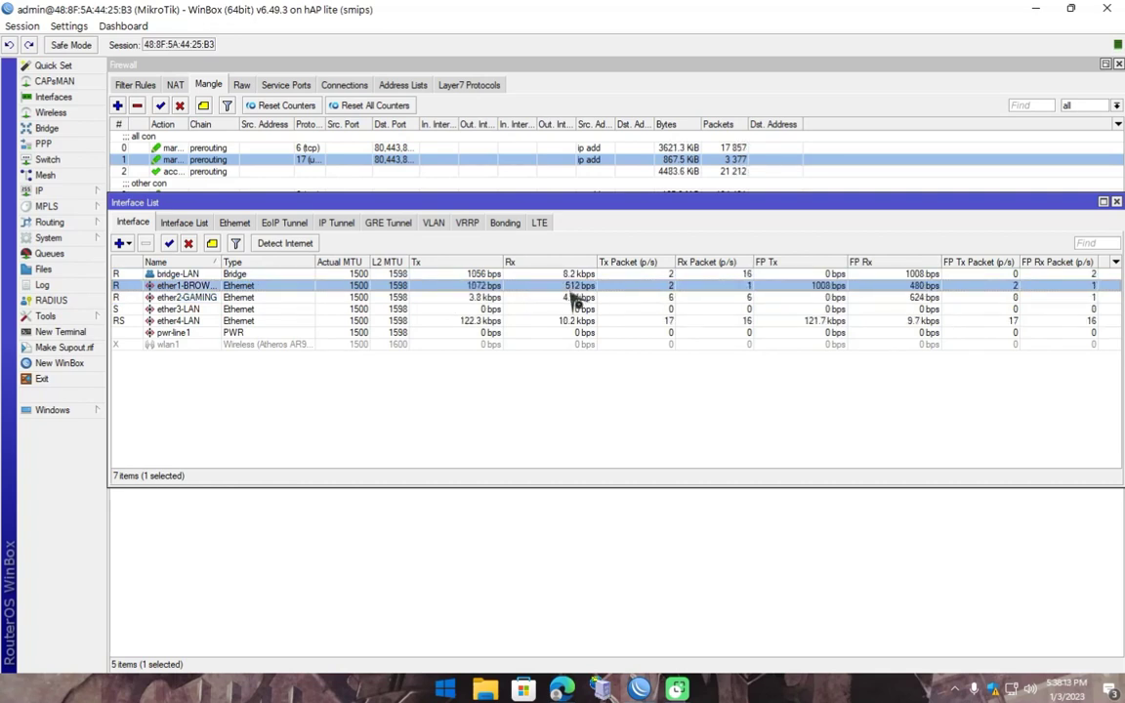
left_click(561, 689)
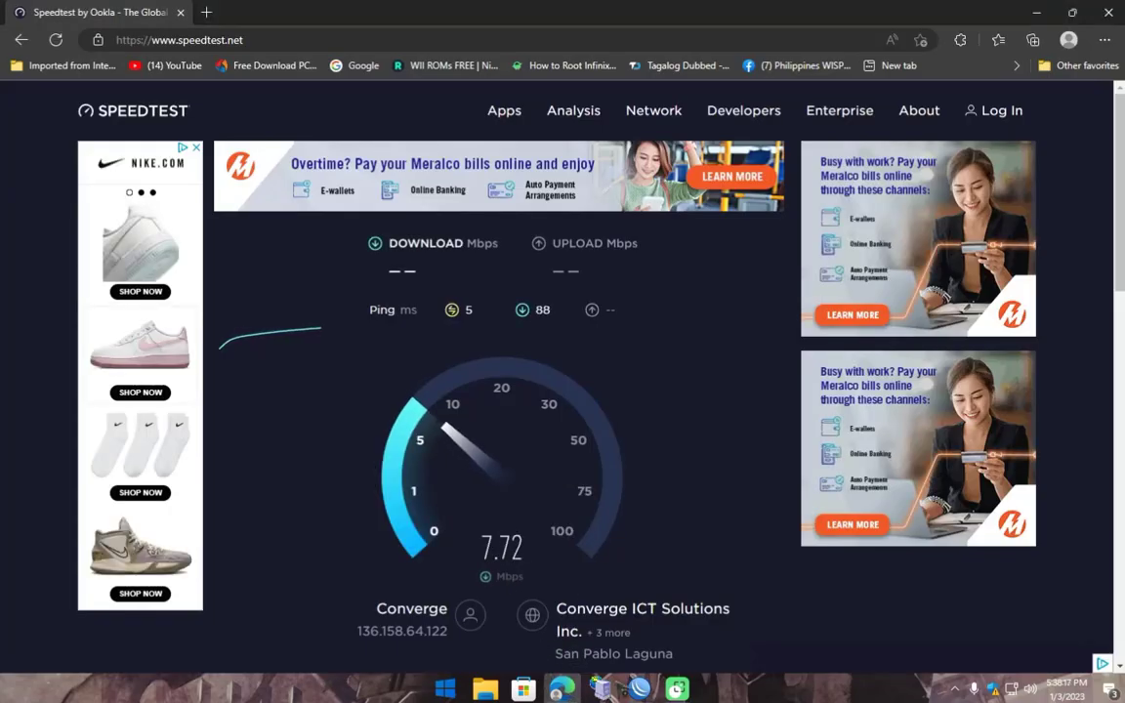
Compare the ether1-BROWSING and ether2-GAMING traffic in WinBox during the download test, and move the Interface List below the mangle rules
key("alt+Tab")
left_click(533, 299)
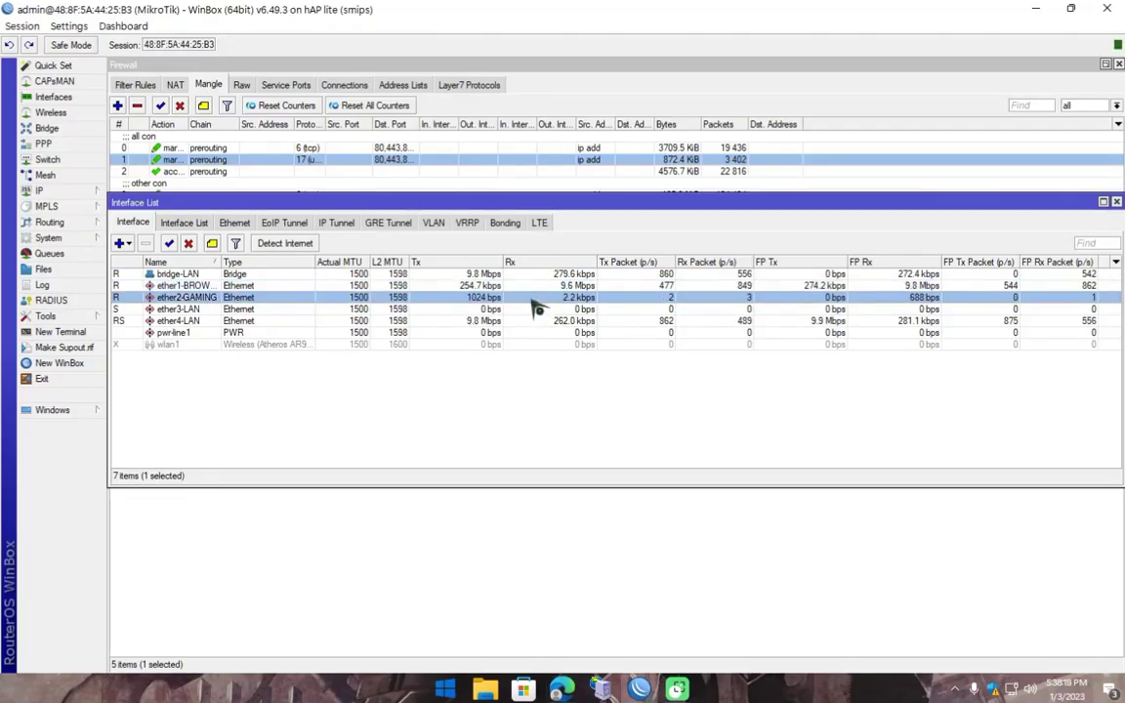
left_click(566, 286)
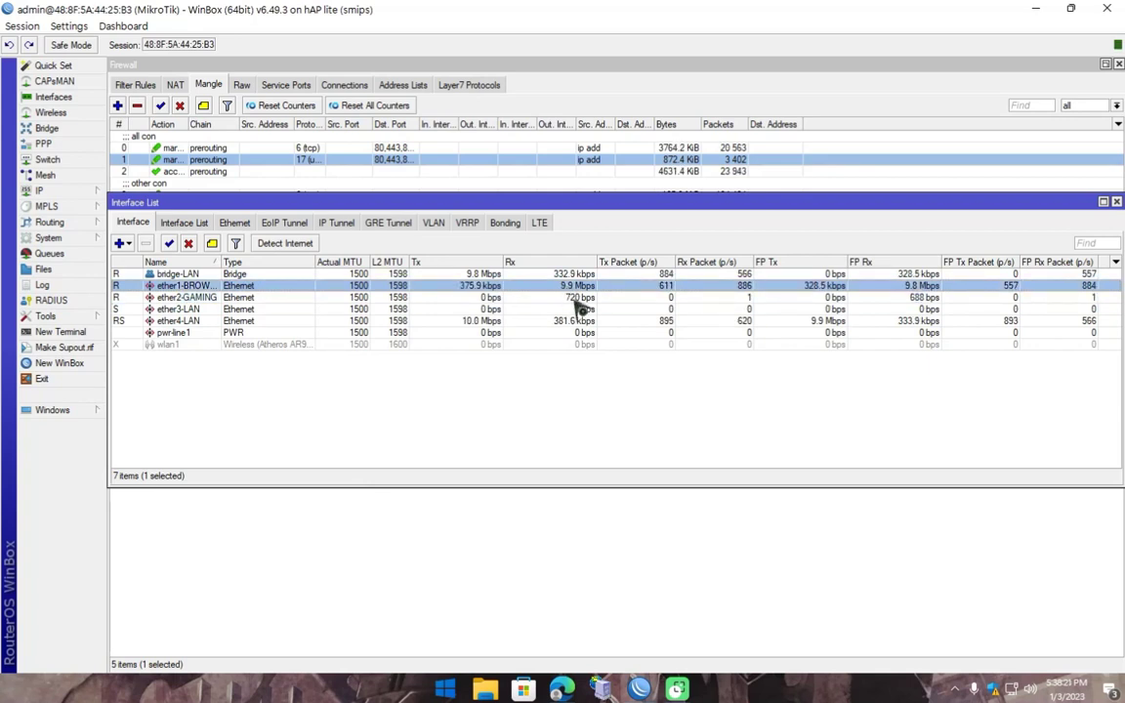
left_click(582, 308)
left_click(576, 286)
left_click_drag(499, 207, 499, 259)
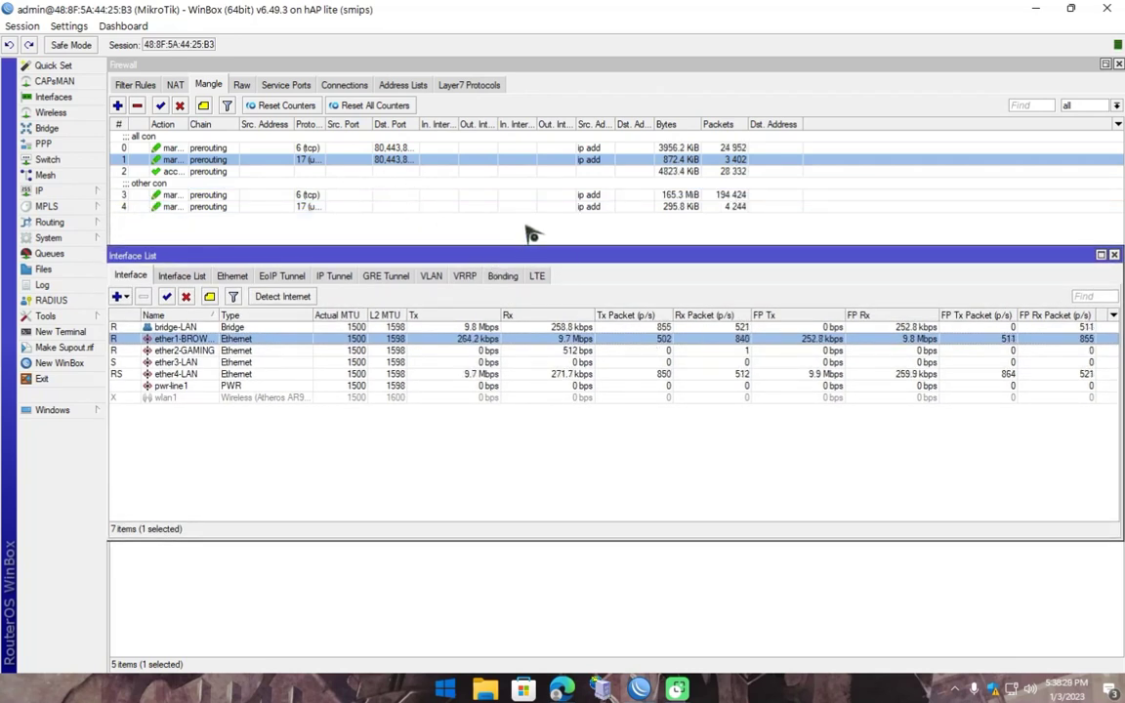
Check the upload test in the browser, return to WinBox and place the Interface List lower to view the traffic with the mangle counters
left_click(41, 191)
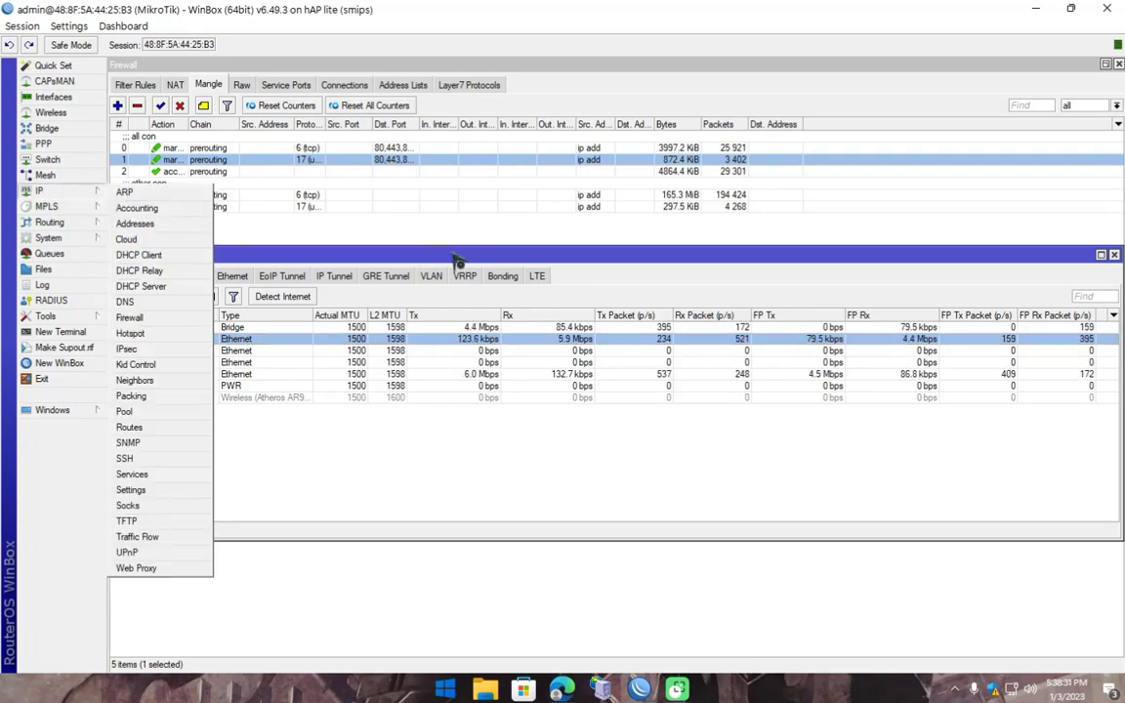
left_click(457, 262)
left_click(561, 688)
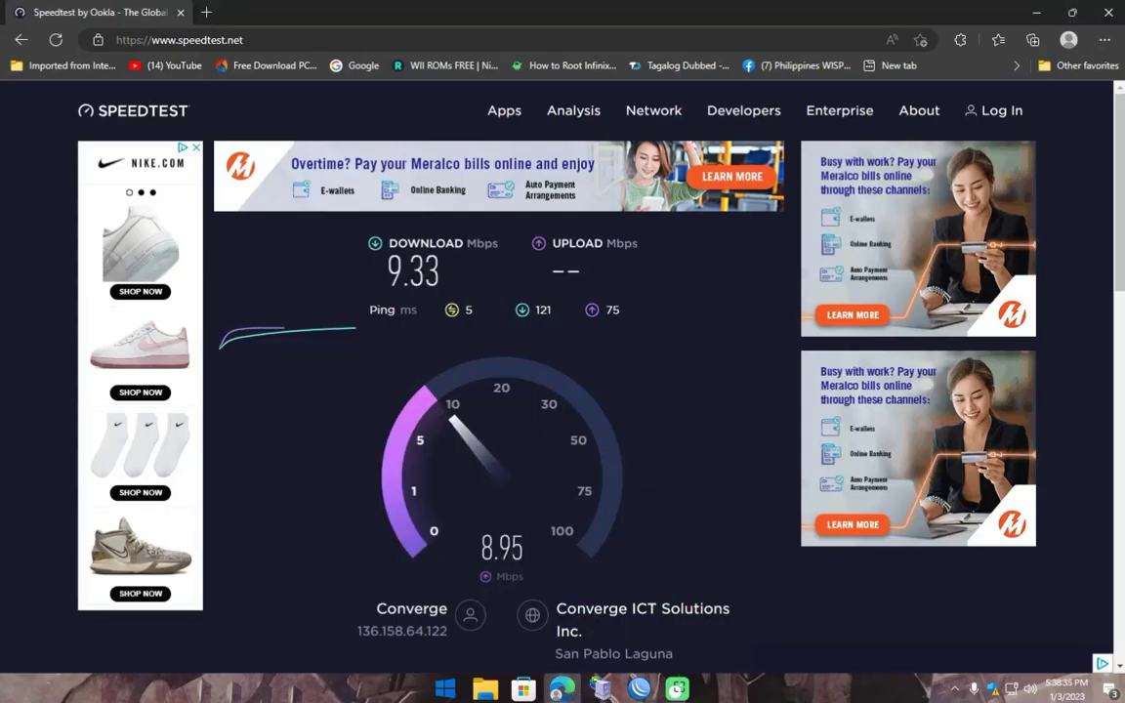
left_click(639, 688)
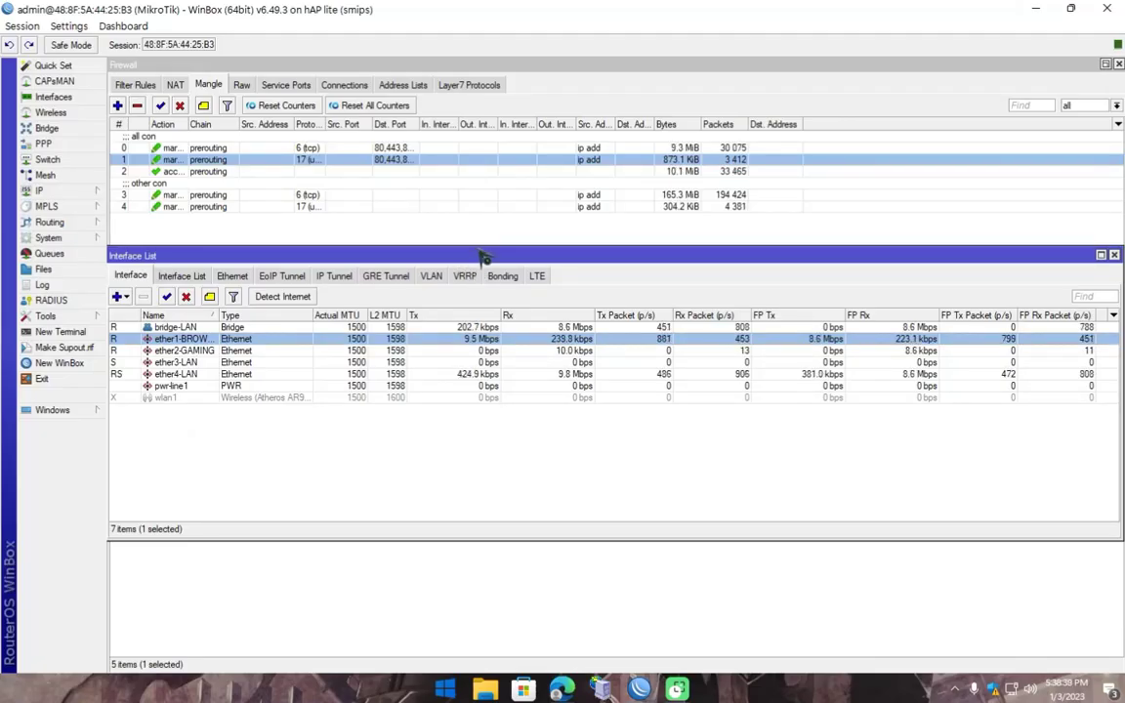
left_click_drag(482, 258, 485, 287)
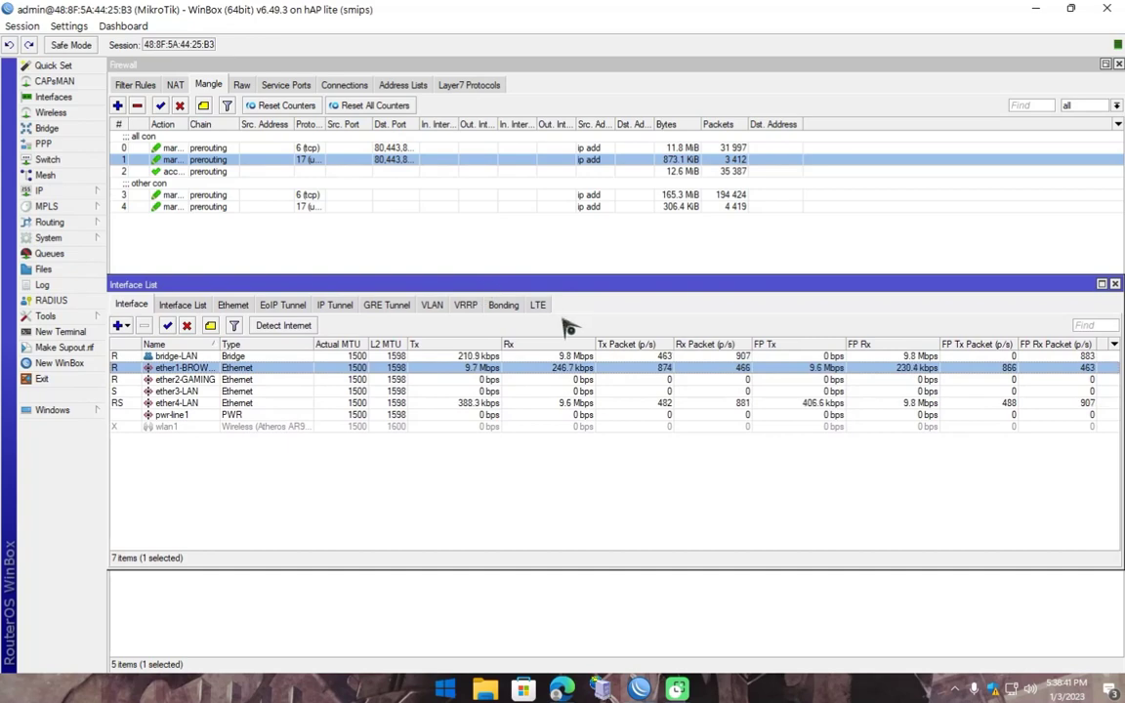
left_click_drag(569, 303, 591, 309)
Compare the byte and packet counters of the "all con" and "other con" mangle rules during the upload test
left_click(432, 206)
left_click(406, 195)
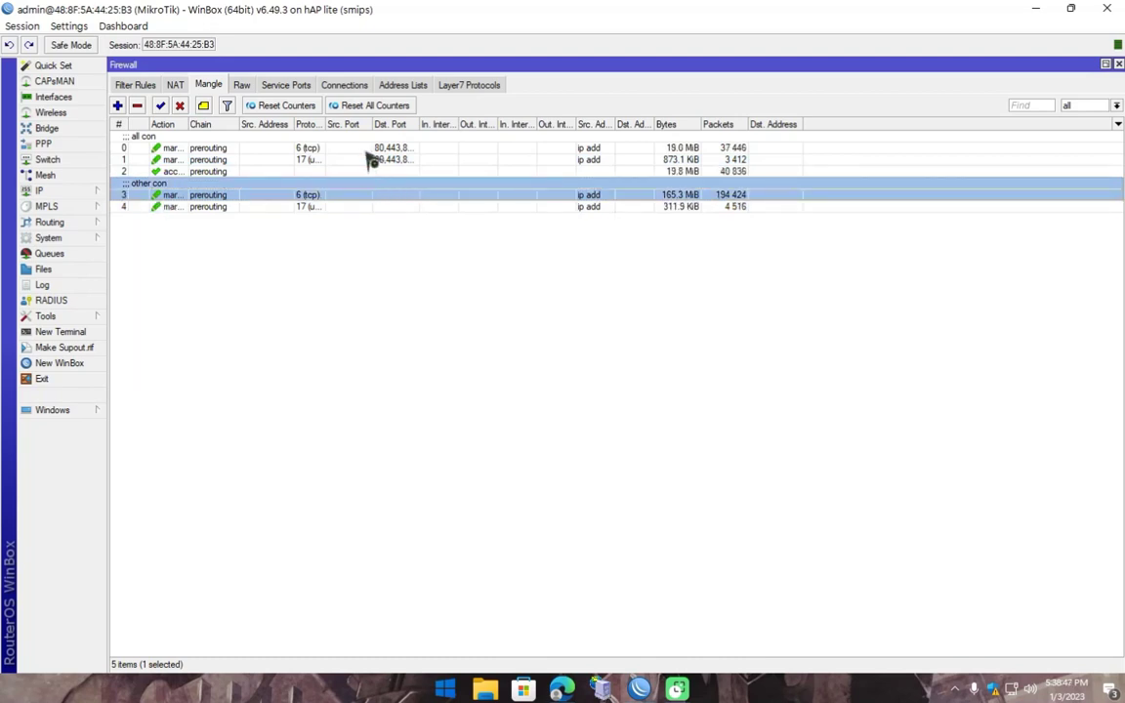
left_click(368, 149)
left_click(367, 207)
left_click(367, 195)
left_click(367, 219)
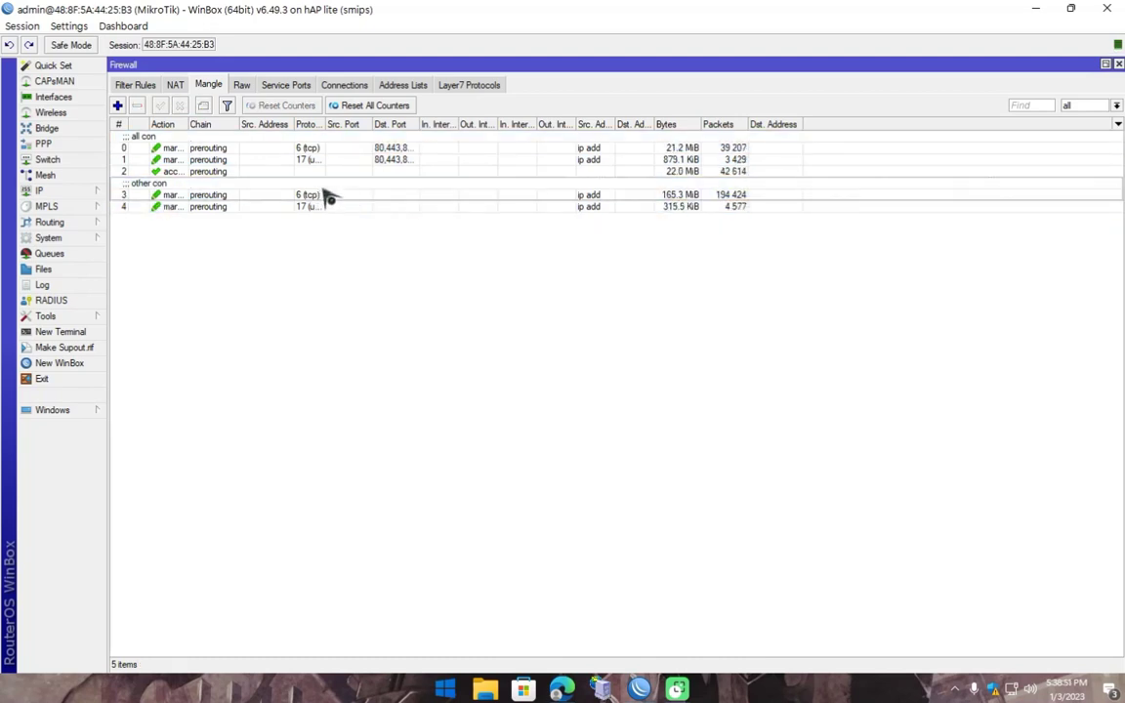
Examine the protocols and destination ports of the TCP and UDP "other con" mangle rules
left_click(328, 196)
left_click(332, 207)
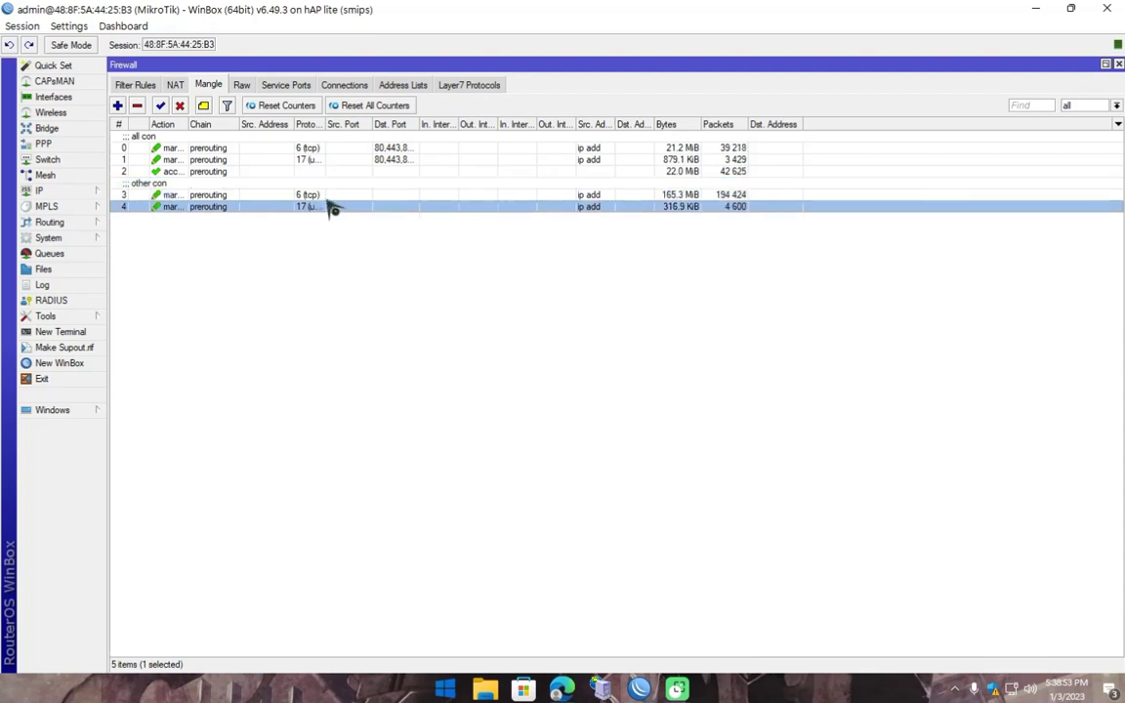
left_click(384, 195)
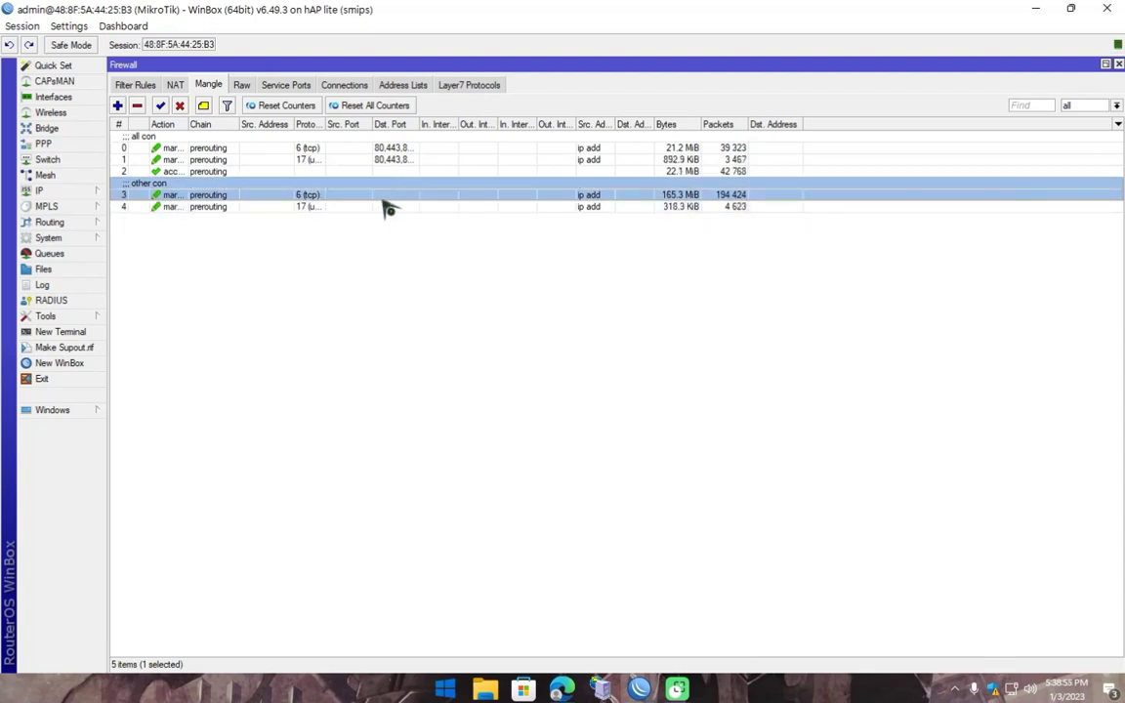
left_click(382, 209)
left_click(386, 199)
left_click(383, 207)
left_click(385, 199)
left_click(388, 208)
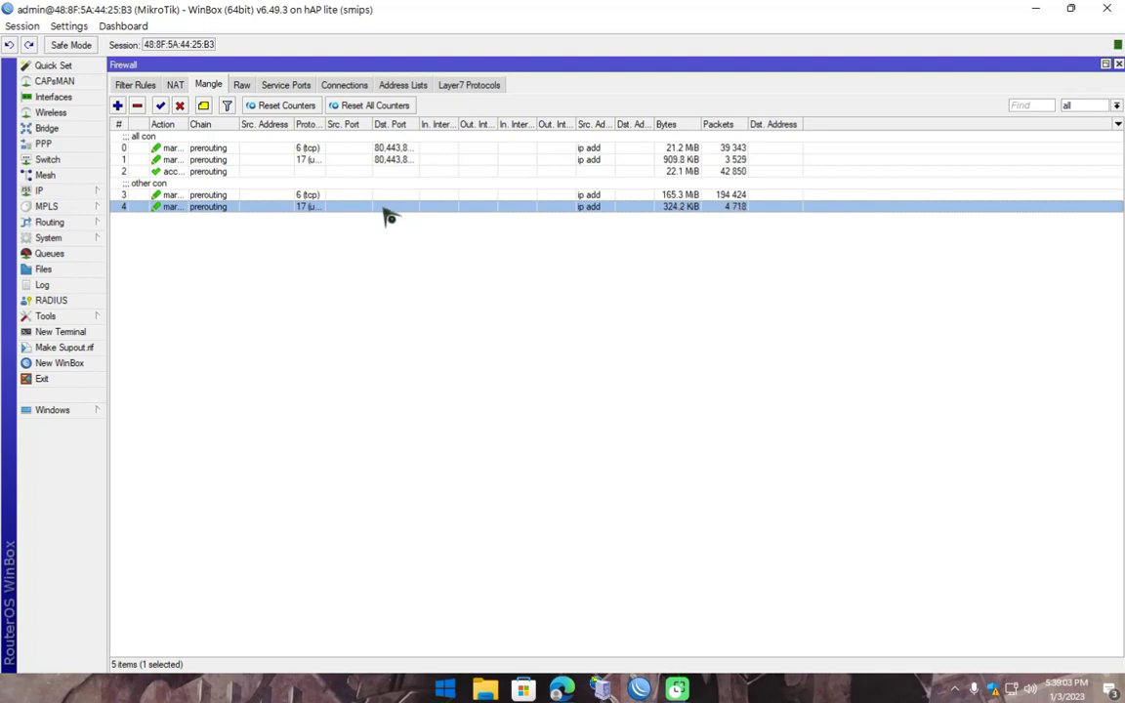
left_click(394, 198)
left_click(395, 207)
left_click(395, 198)
left_click(396, 207)
Reopen the Interface List beneath the mangle rules, compare the ether2-GAMING and ether1-BROWSING traffic, and close the list
left_click(54, 98)
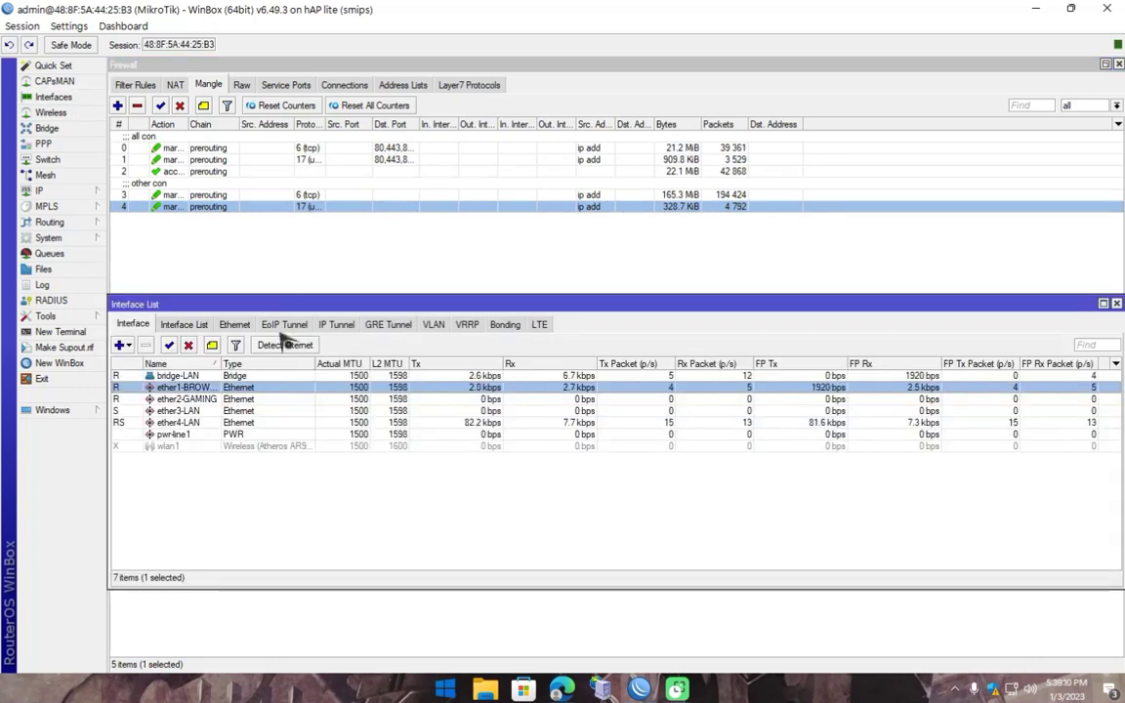
left_click(312, 399)
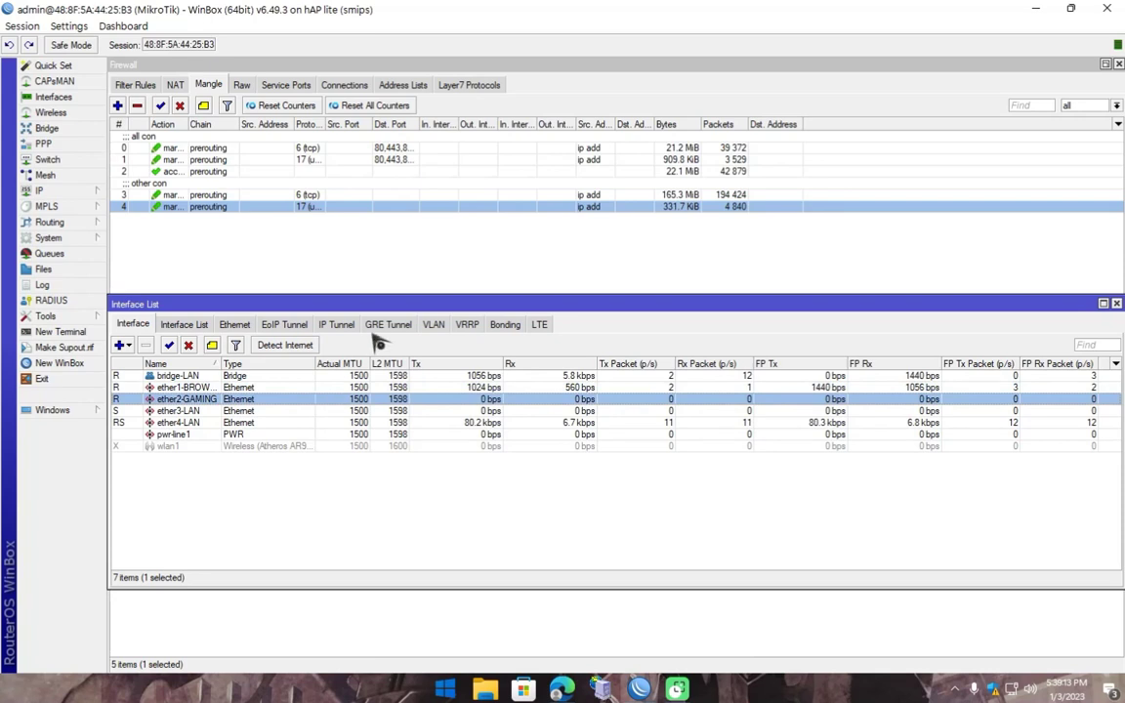
left_click_drag(406, 306, 406, 252)
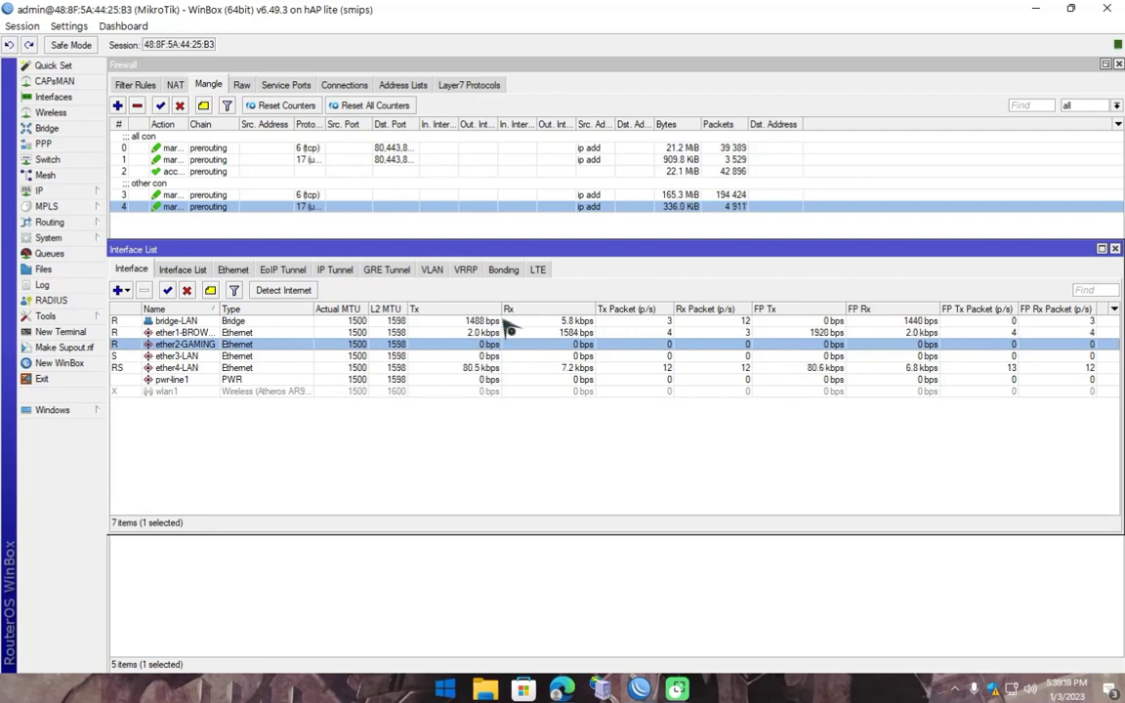
left_click_drag(534, 252, 558, 279)
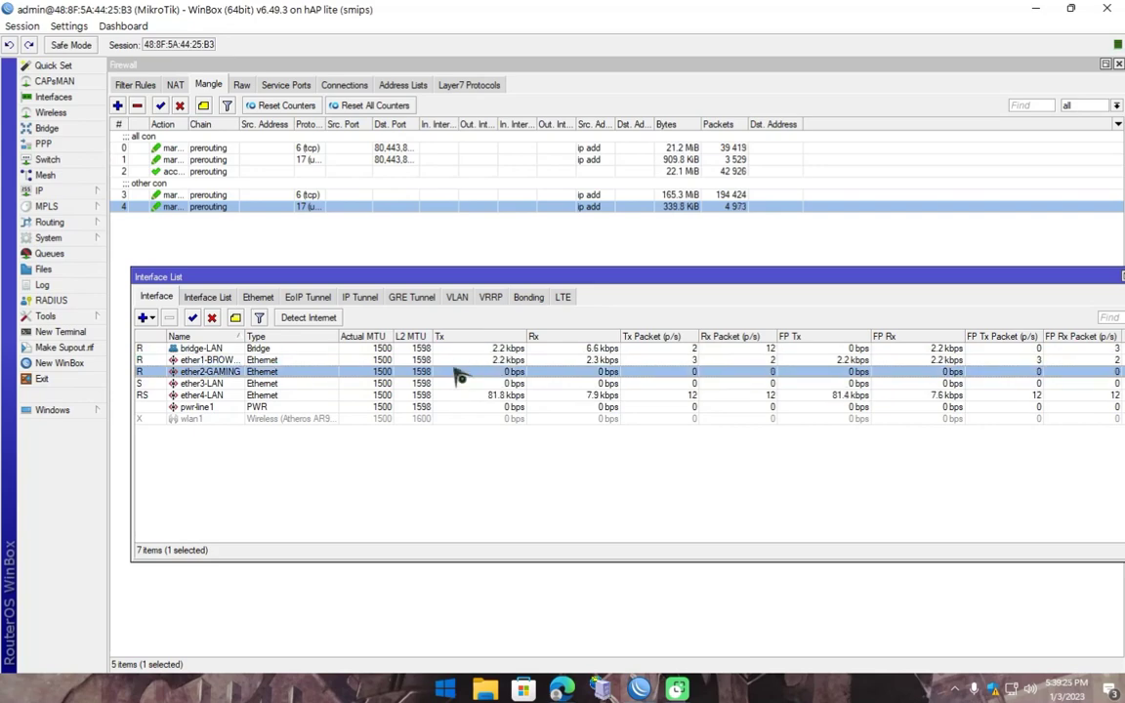
left_click(461, 360)
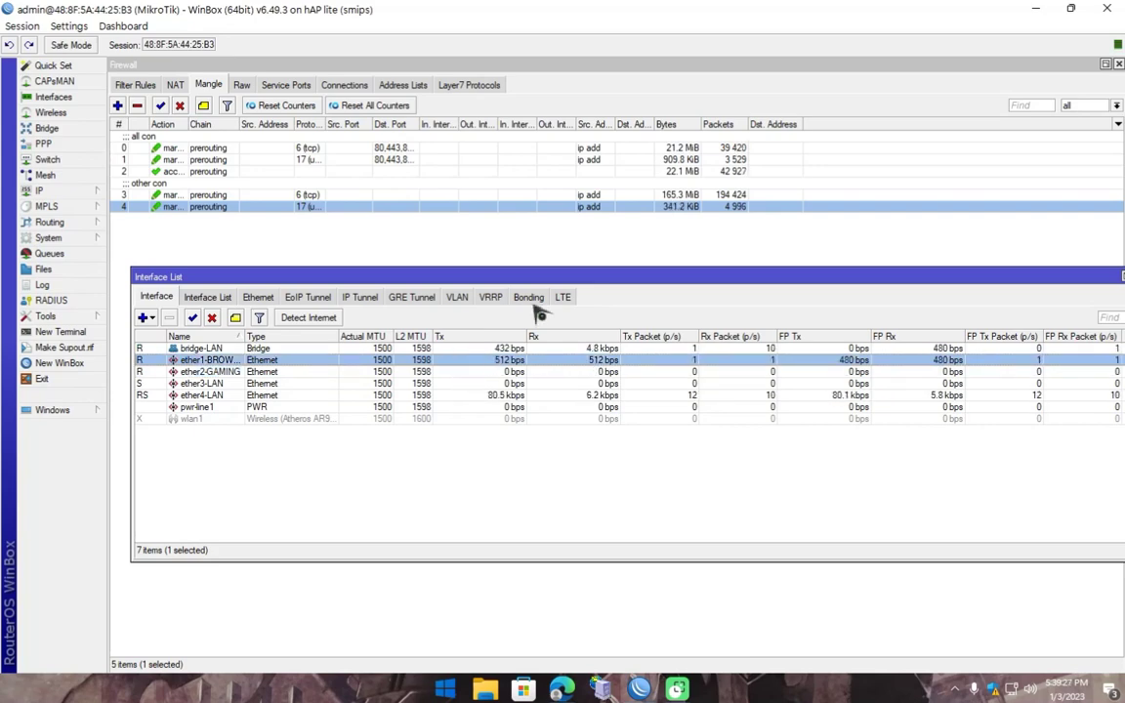
left_click_drag(552, 287, 546, 290)
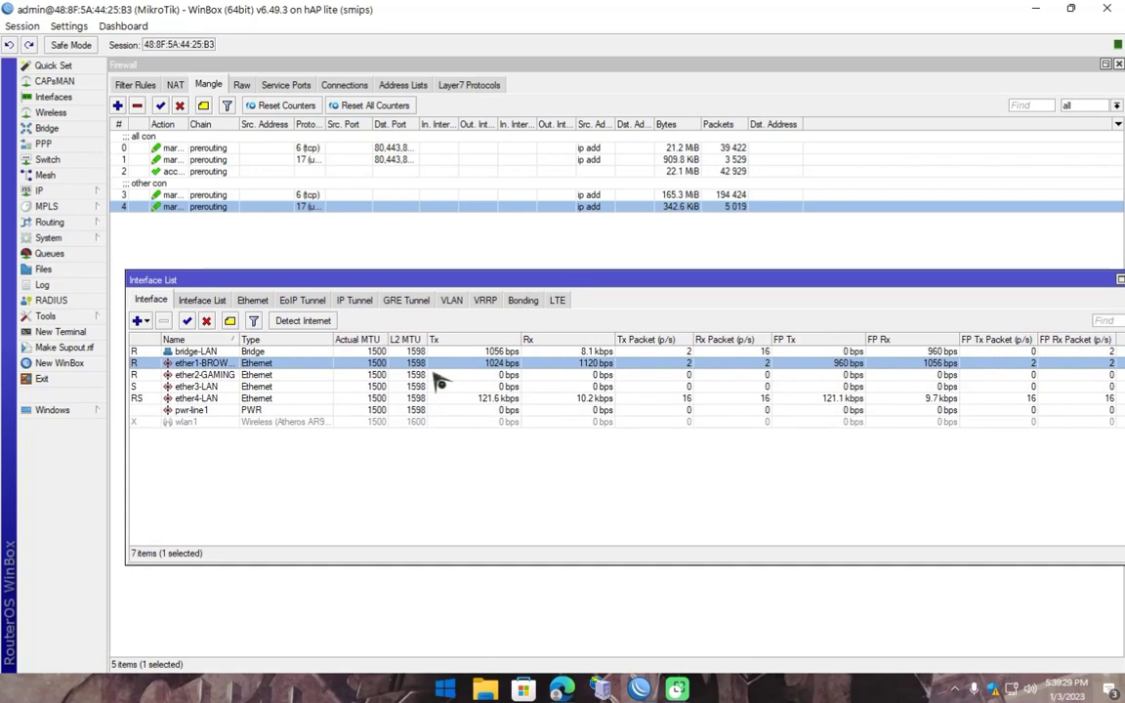
left_click(494, 375)
left_click_drag(572, 285, 542, 317)
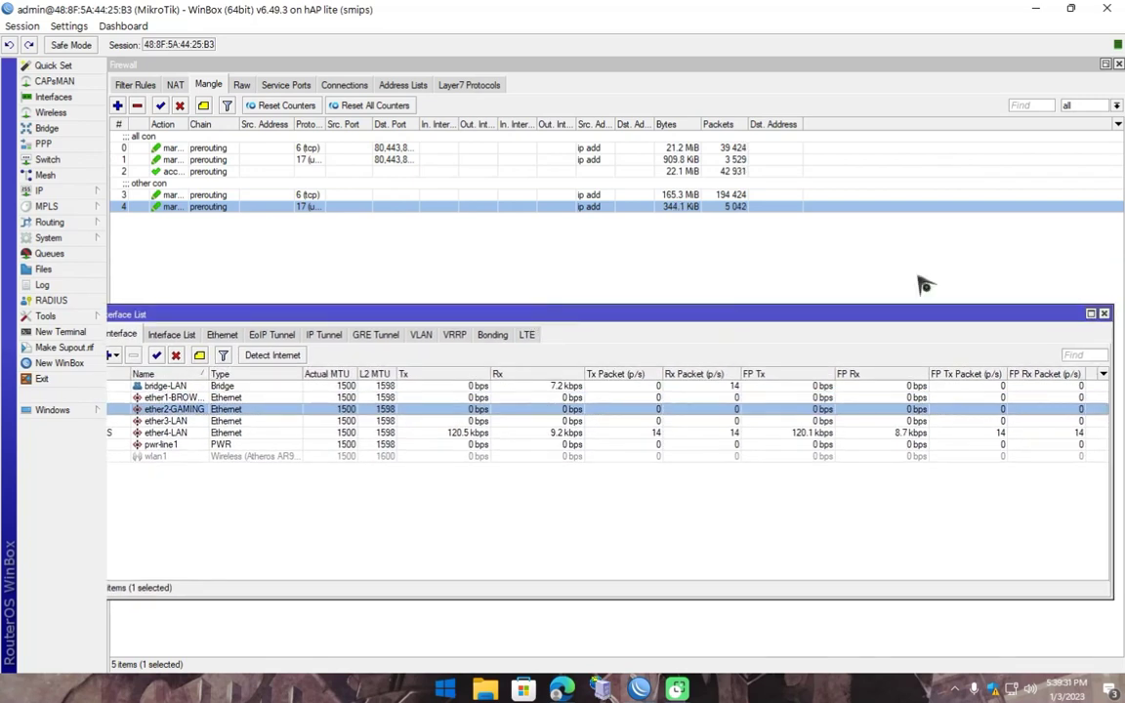
left_click(1104, 313)
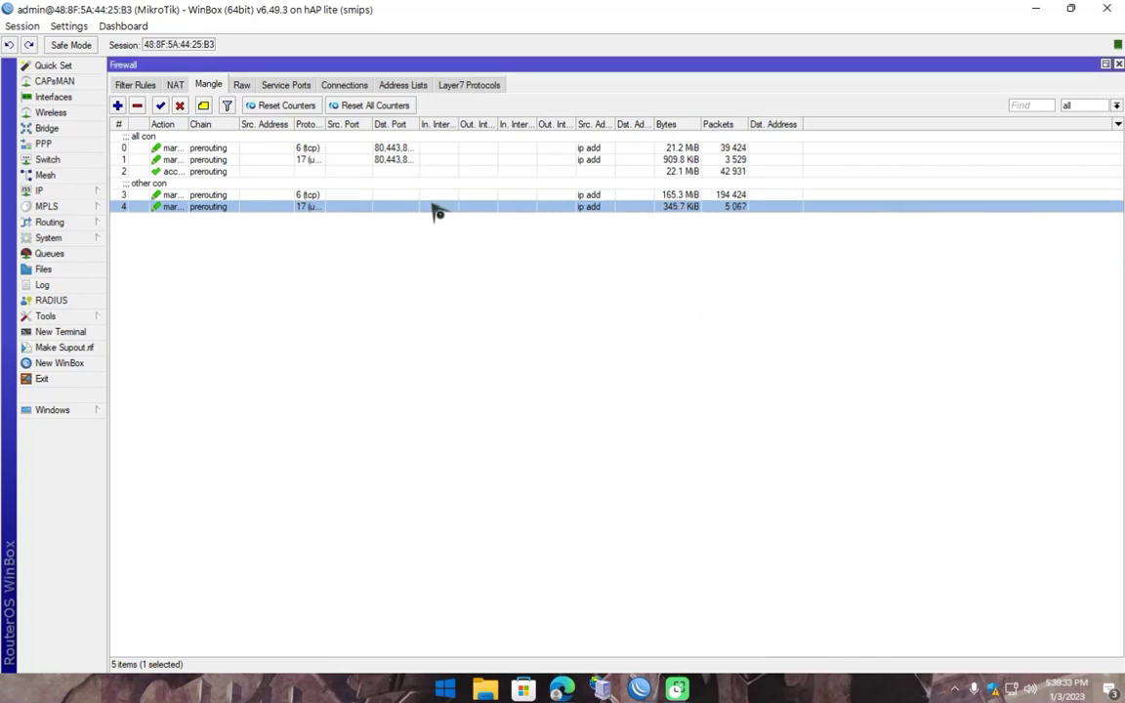